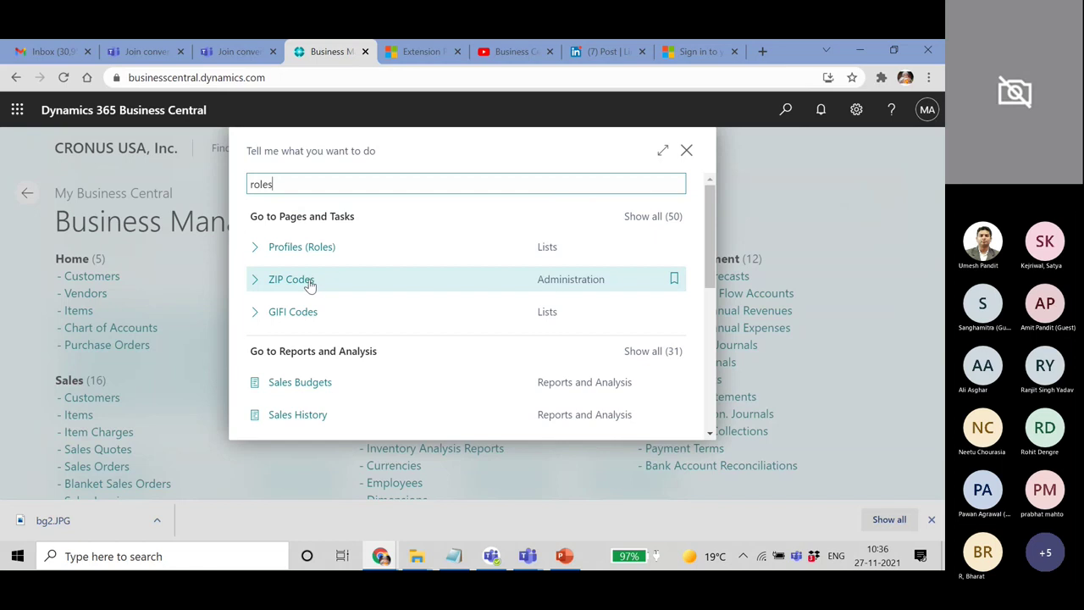
# Step: Open the Profiles (Roles) list and widen its Profile ID column
pyautogui.click(343, 247)
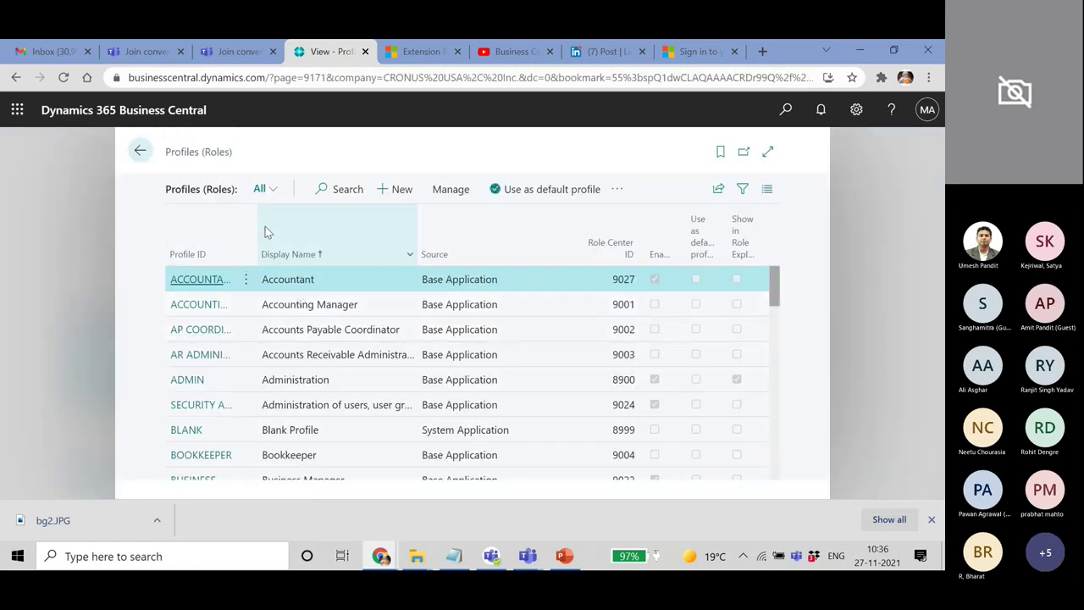
pyautogui.moveTo(270, 229); pyautogui.dragTo(314, 229)
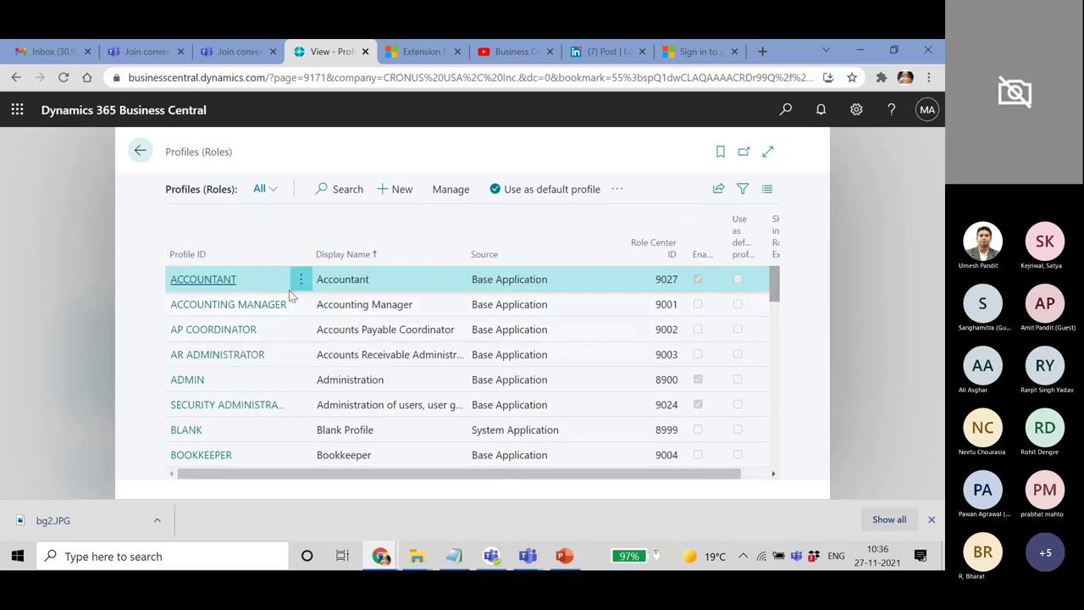
# Step: Examine the listed profiles' Enabled, default profile and Show in Role Explorer columns
pyautogui.scroll(-3, 273, 351)
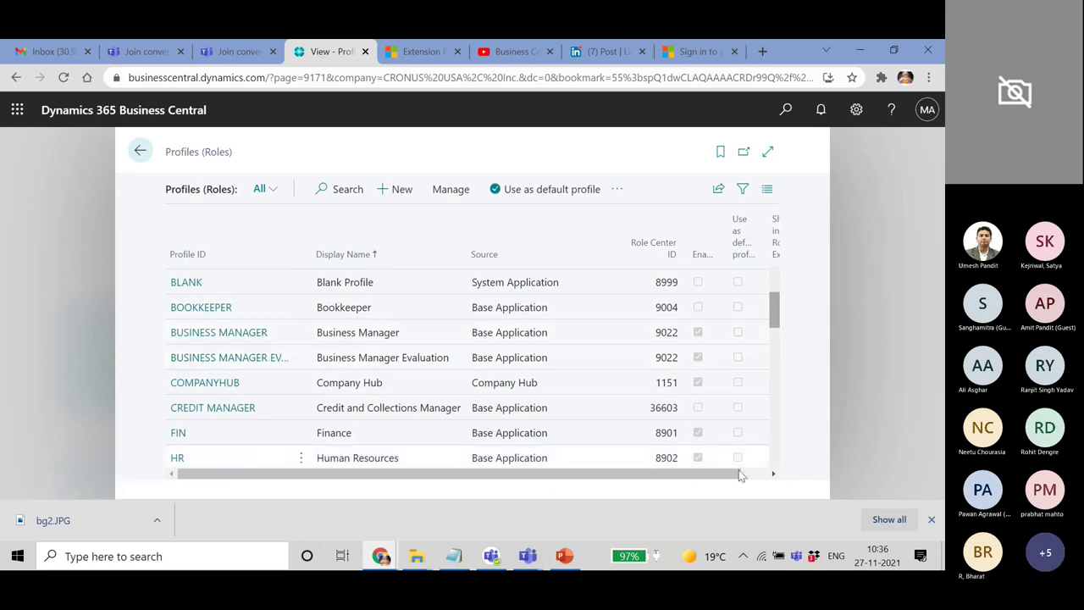
pyautogui.moveTo(720, 474); pyautogui.dragTo(802, 474)
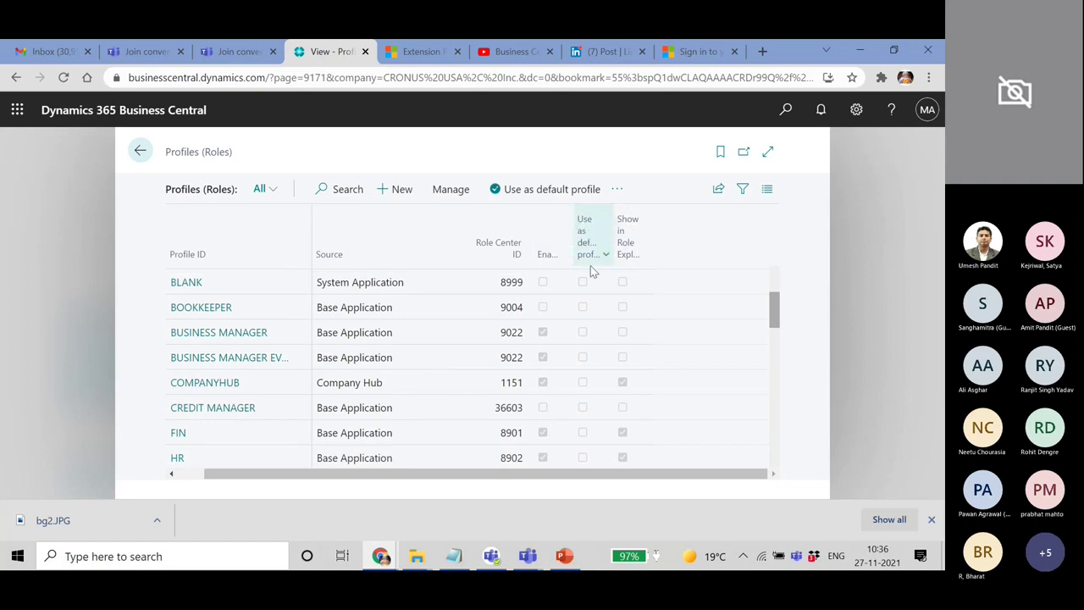
pyautogui.hscroll(-5, 615, 282)
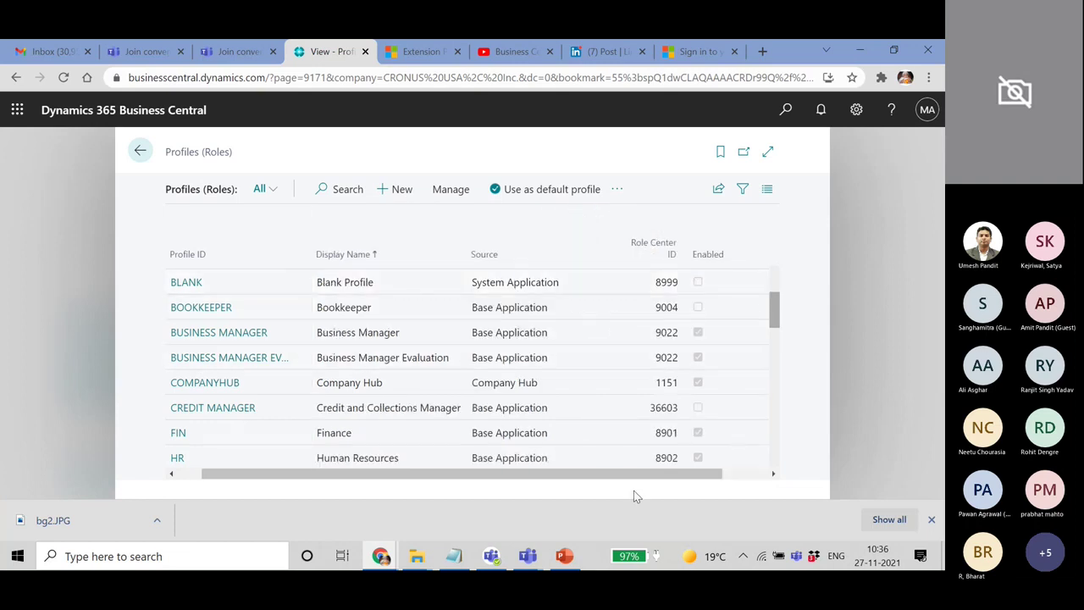
pyautogui.moveTo(699, 478); pyautogui.dragTo(785, 464)
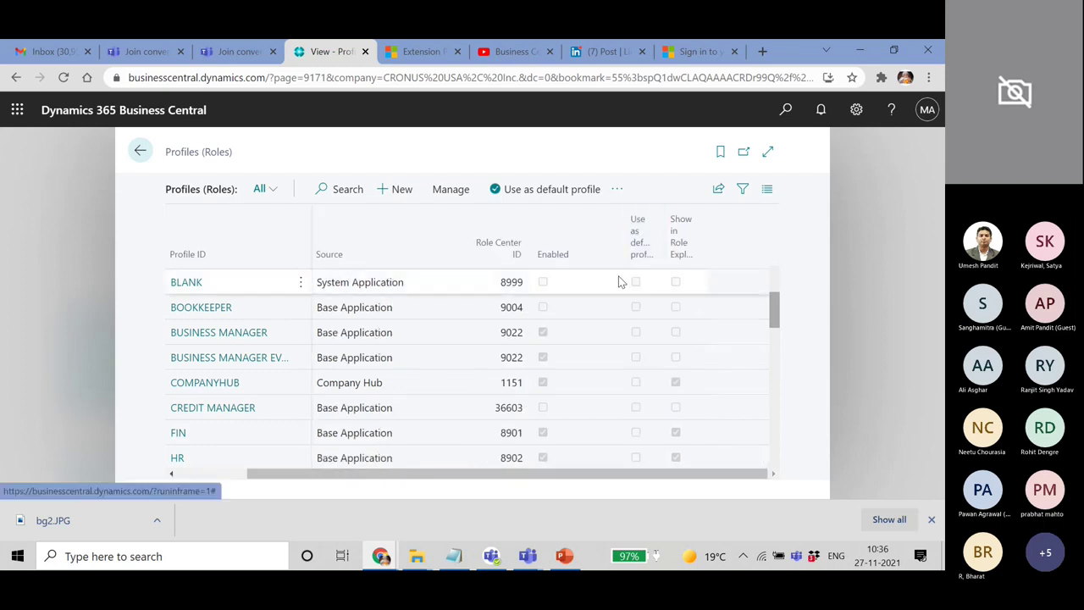
pyautogui.scroll(3, 550, 290)
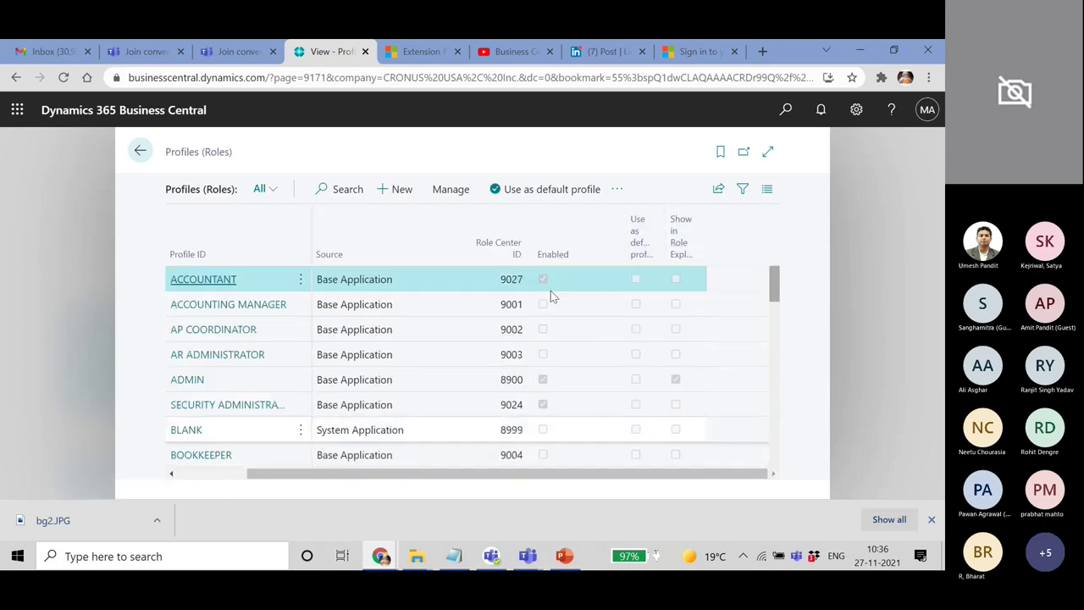
pyautogui.moveTo(575, 476); pyautogui.dragTo(374, 478)
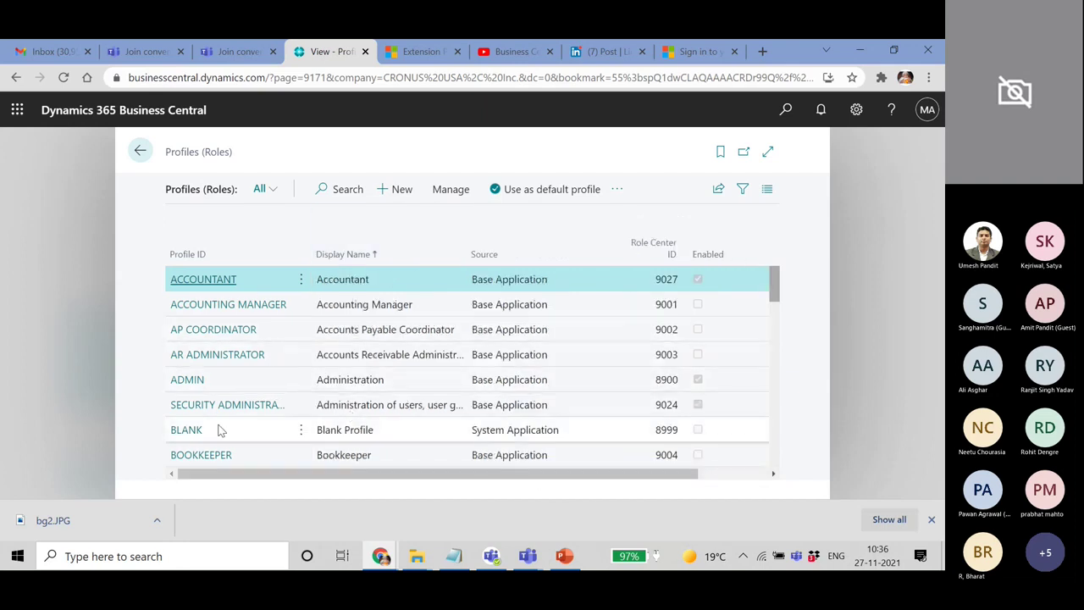
# Step: Open the BUSINESS MANAGER profile and start copying it under the new profile ID BUSINESS MANAGER MODIFIED
pyautogui.scroll(-3, 224, 422)
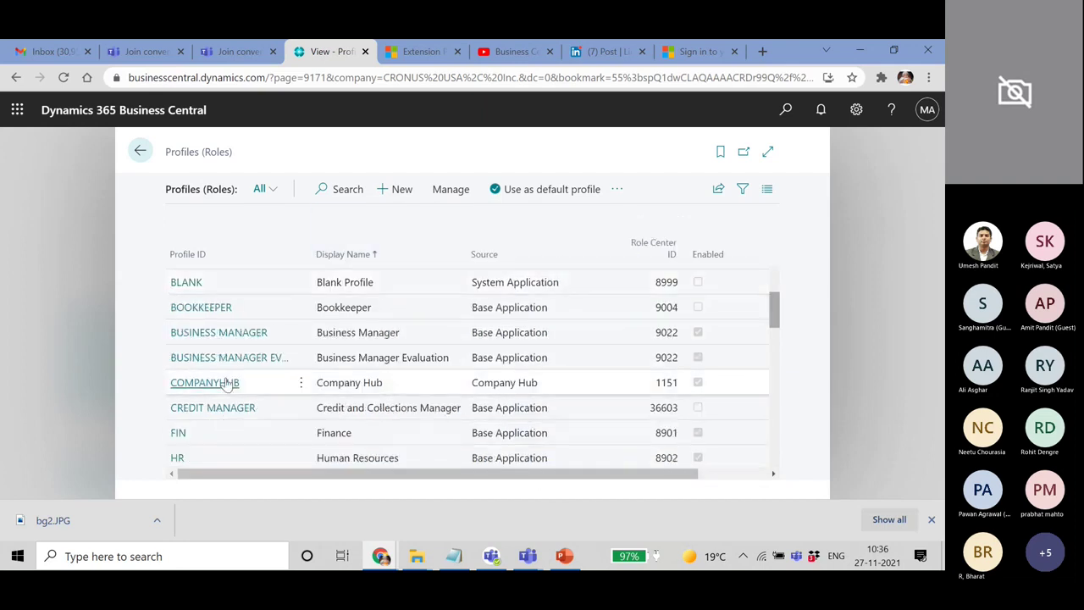
pyautogui.click(268, 333)
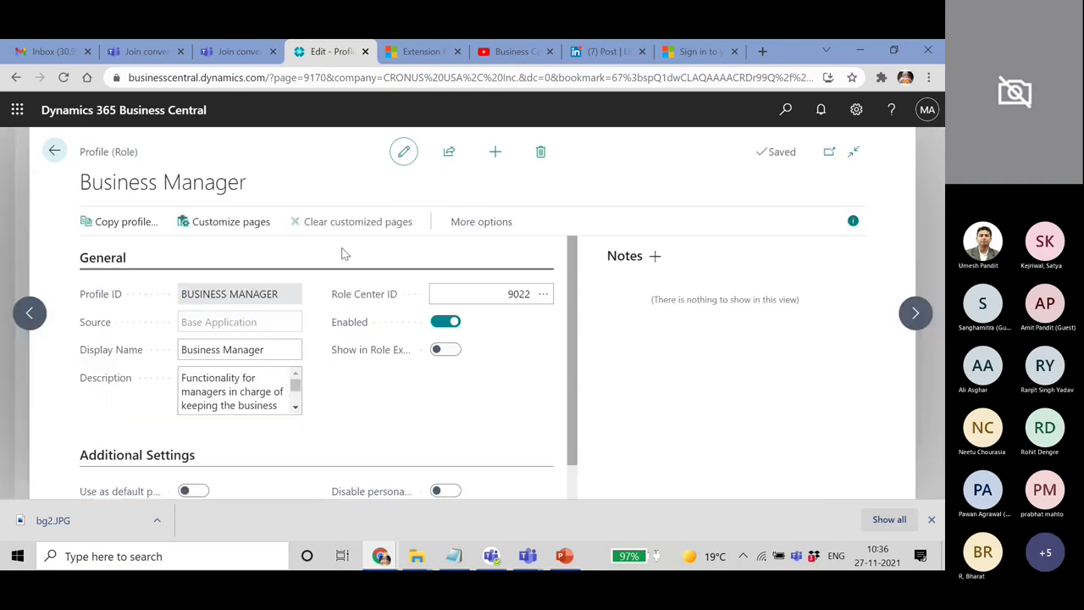
pyautogui.click(126, 223)
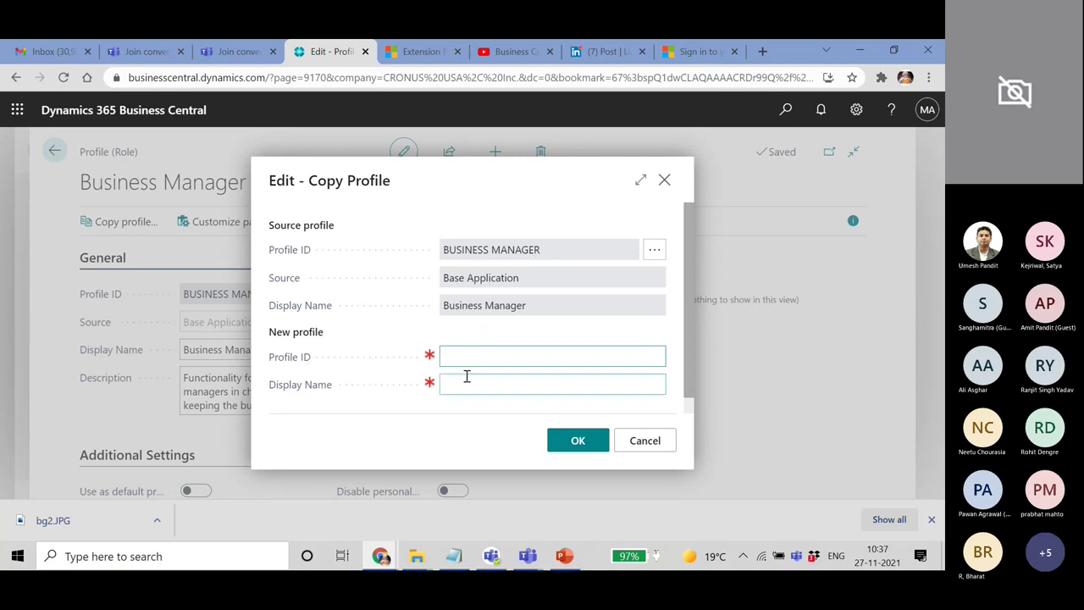
pyautogui.press('capslock')
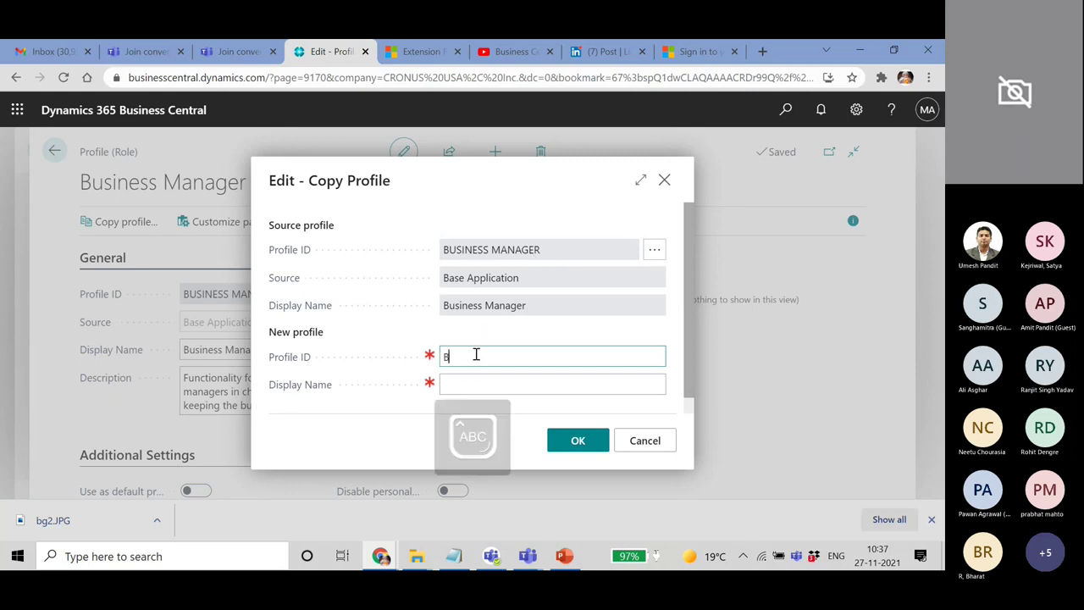
pyautogui.write('Busine')
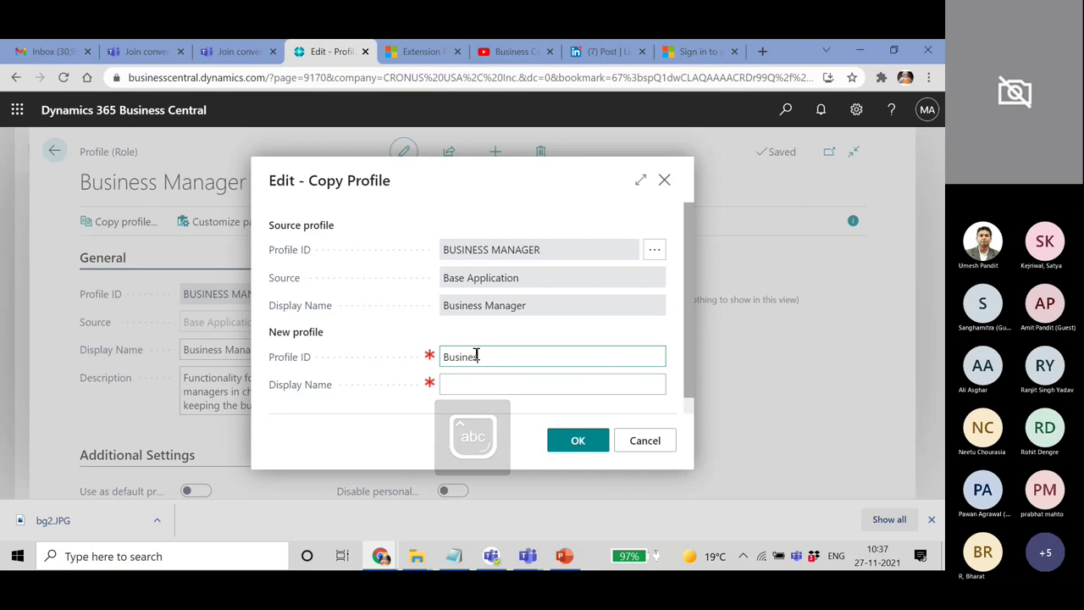
pyautogui.write('ss Manager')
pyautogui.press('capslock')
pyautogui.write('Modified')
pyautogui.click(508, 385)
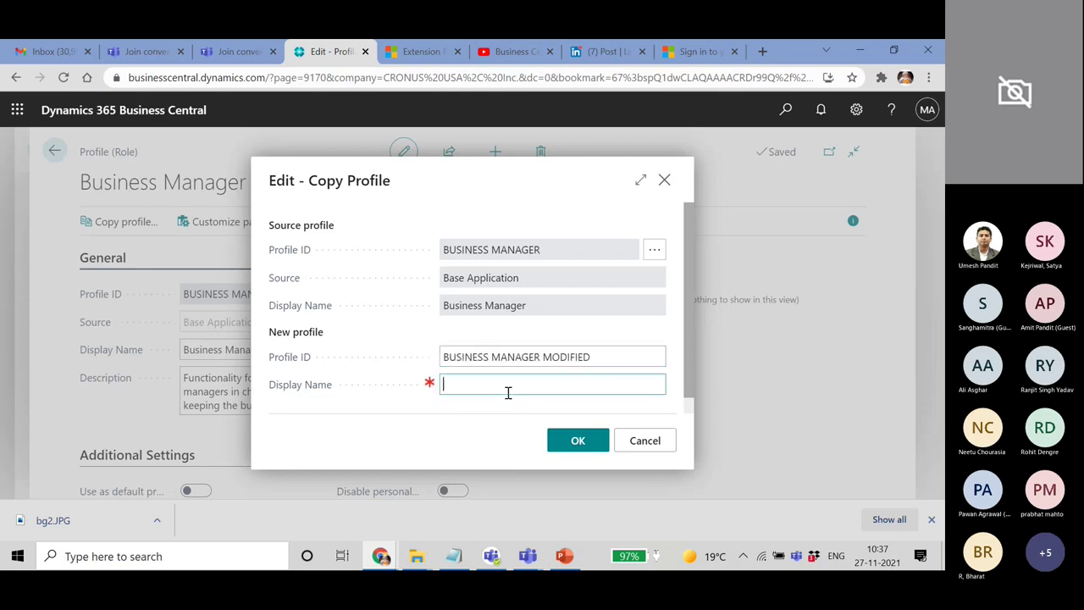
# Step: Set the copied profile's display name to New Business Manager and create the copy
pyautogui.press('capslock')
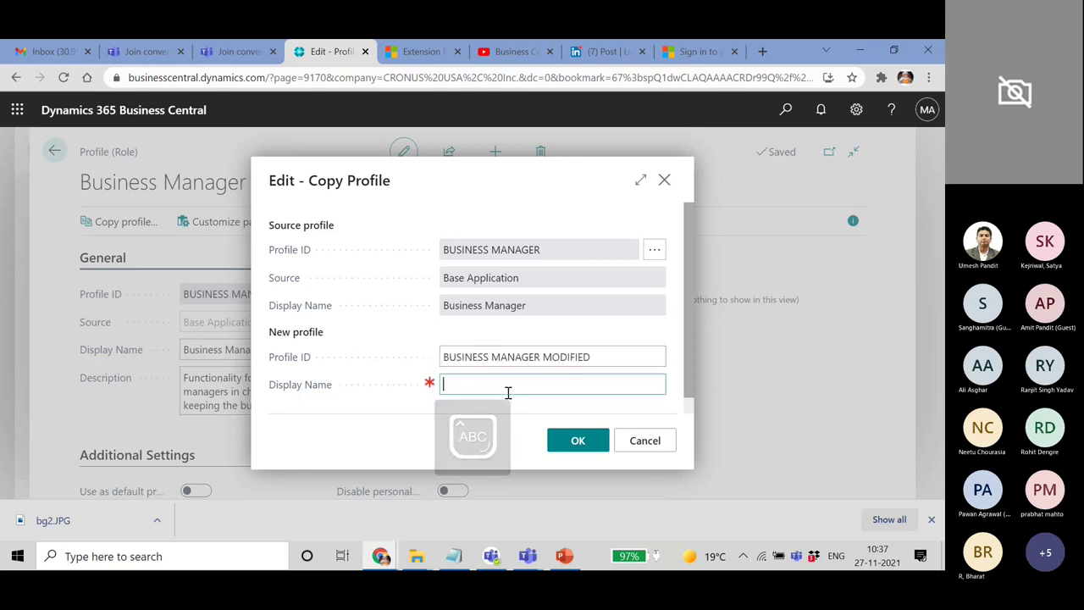
pyautogui.write('N')
pyautogui.press('capslock')
pyautogui.write('ew')
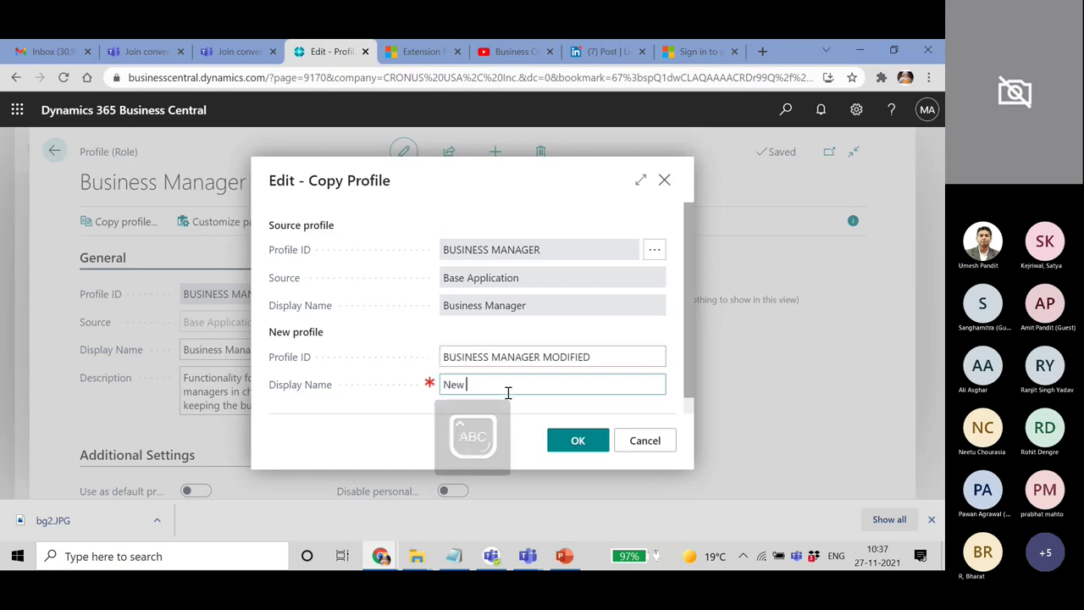
pyautogui.write(' Business Manager')
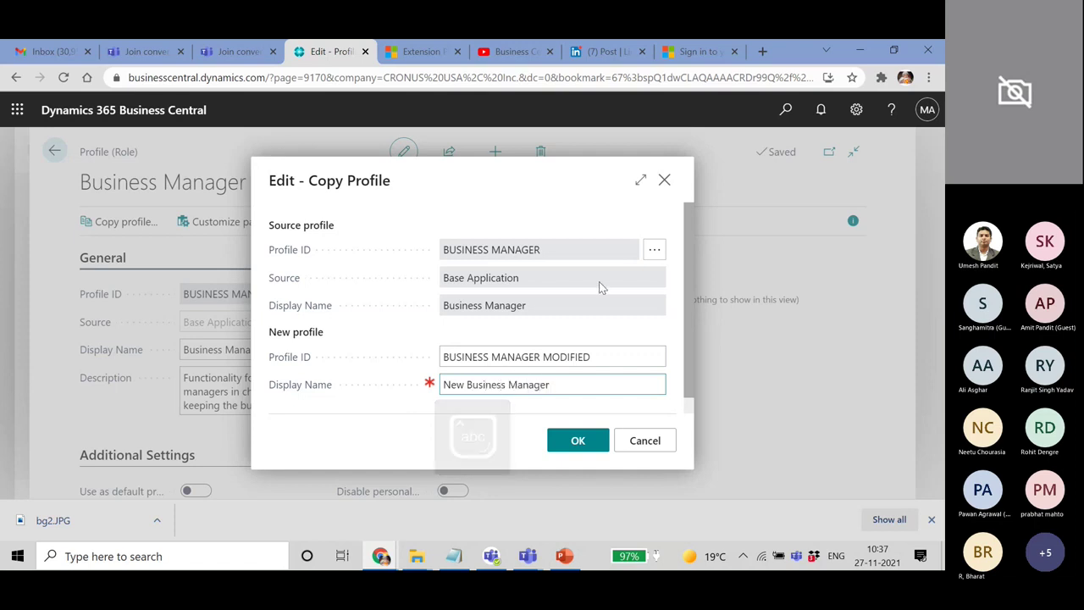
pyautogui.scroll(-1, 598, 287)
pyautogui.click(594, 453)
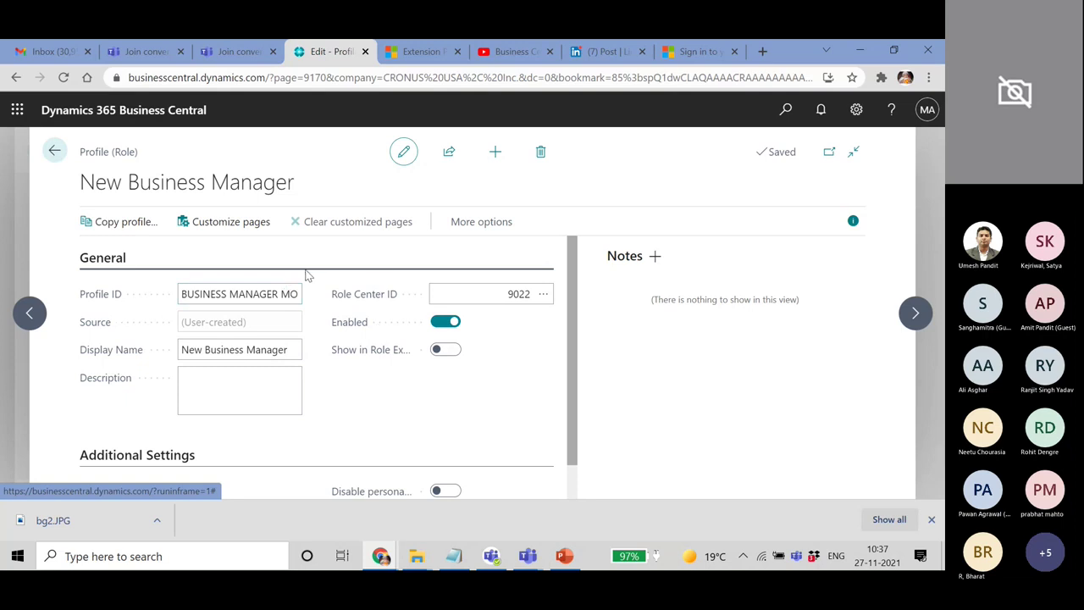
# Step: Start customizing pages for the New Business Manager profile, signing in with the administrator account
pyautogui.click(246, 227)
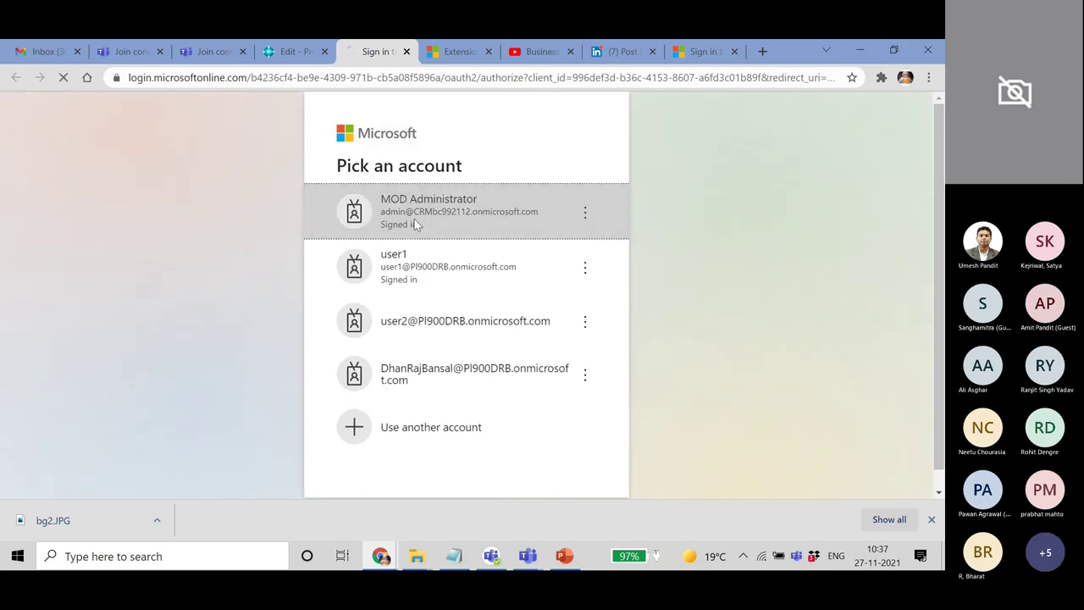
pyautogui.click(414, 223)
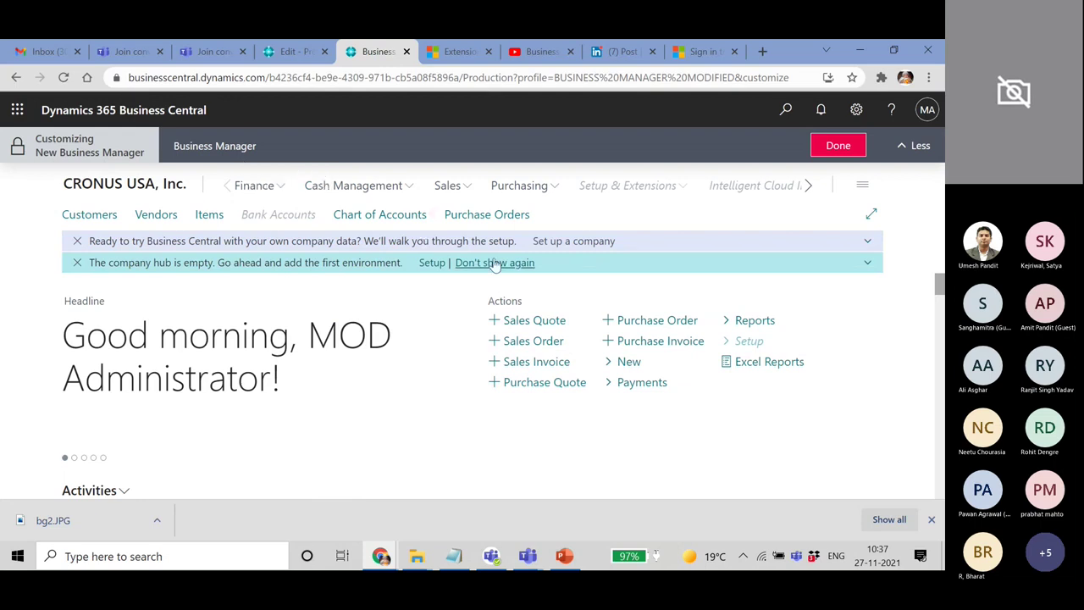
# Step: Try to hide the Chart of Accounts link and unlock the Business Manager page for customization
pyautogui.click(432, 217)
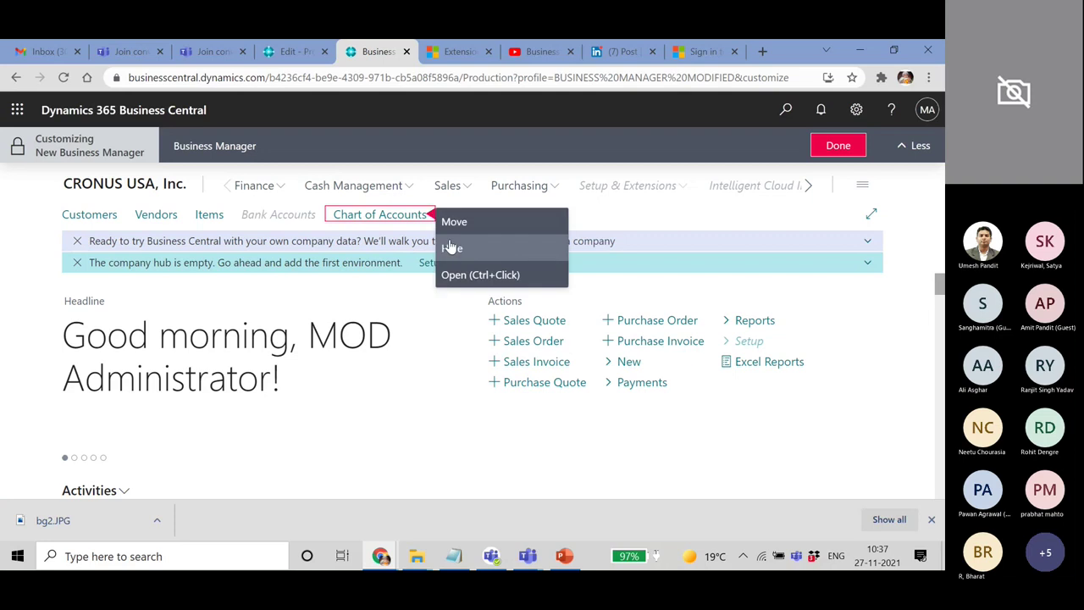
pyautogui.click(451, 248)
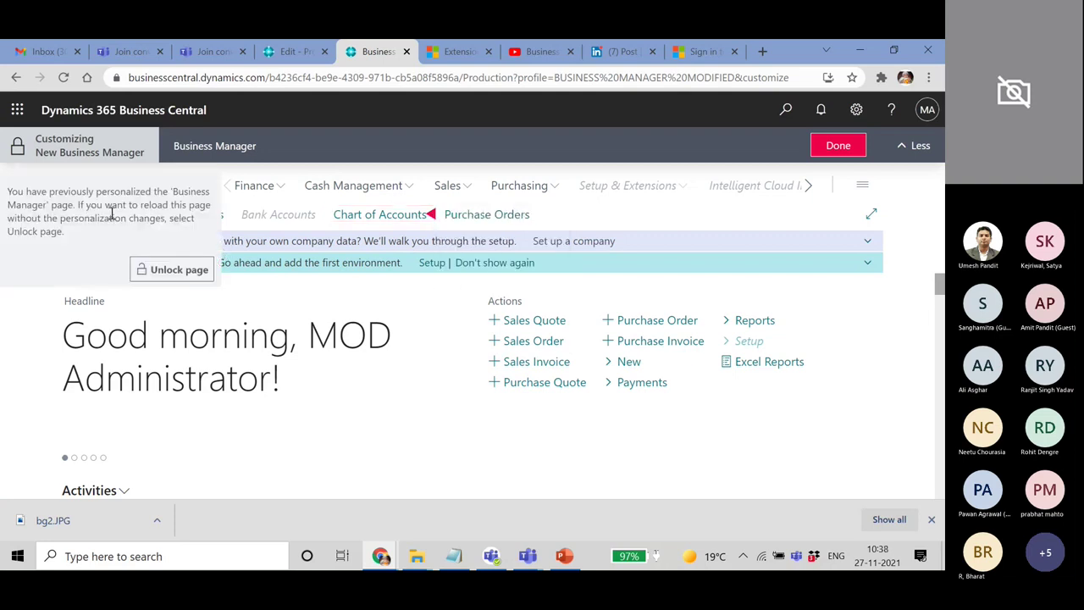
pyautogui.click(171, 272)
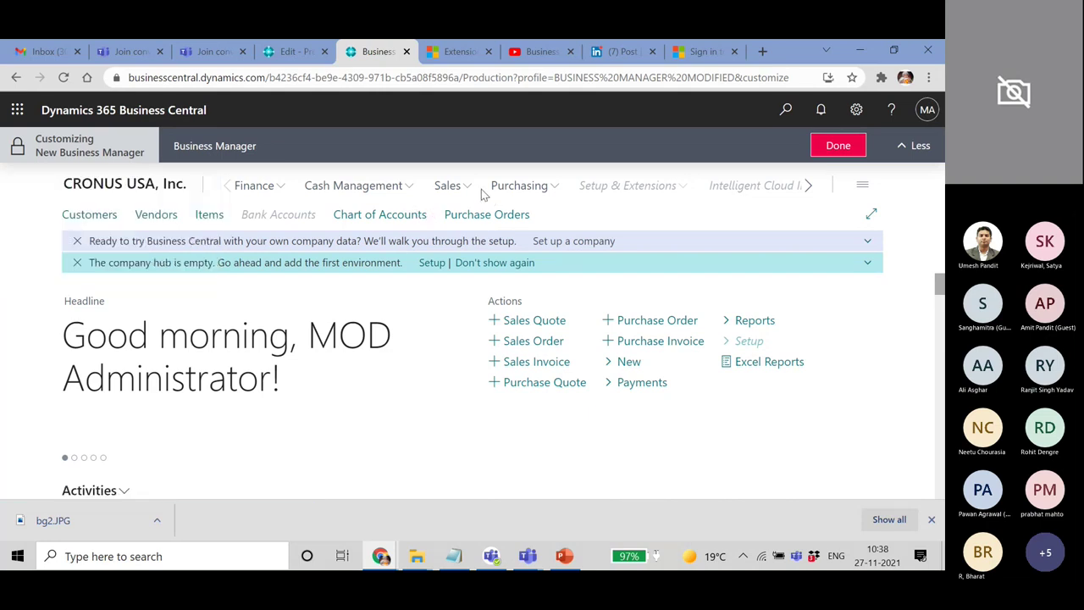
# Step: Hide the Purchasing menu in the role center's navigation
pyautogui.click(563, 189)
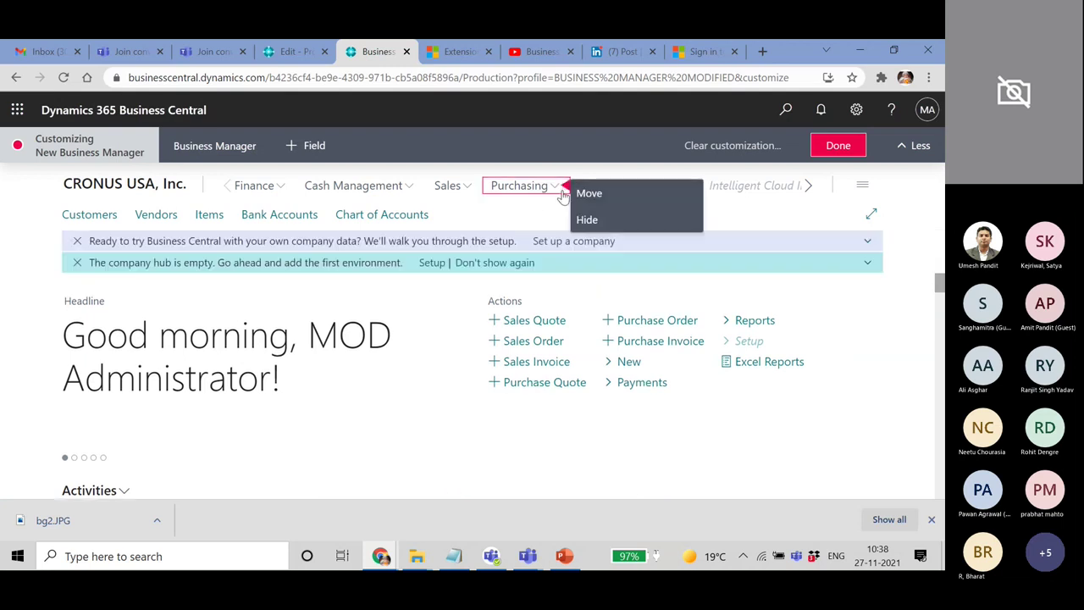
pyautogui.click(603, 222)
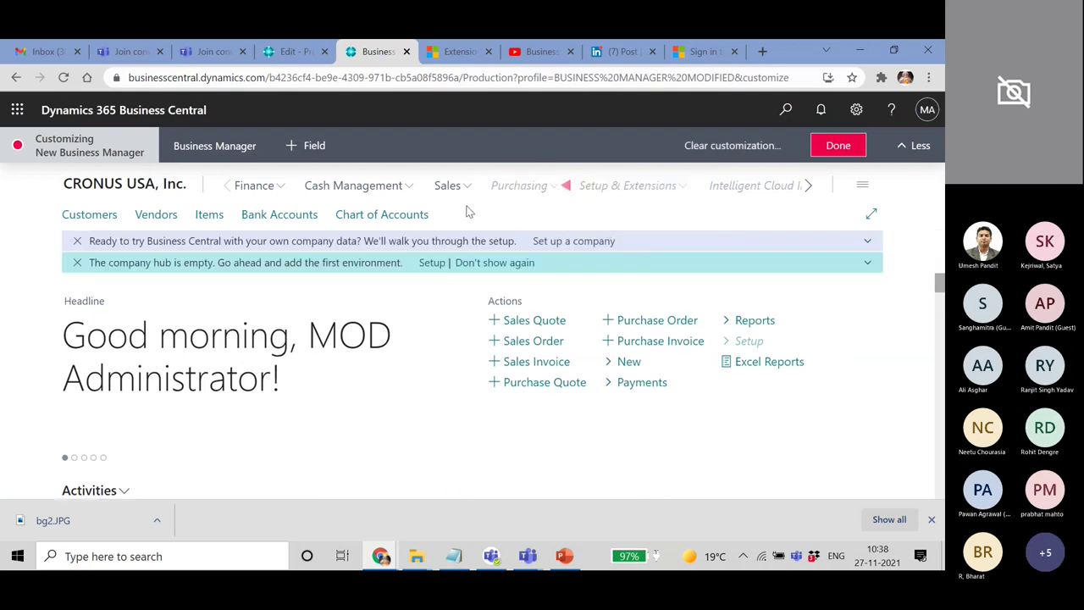
pyautogui.click(712, 342)
pyautogui.click(733, 365)
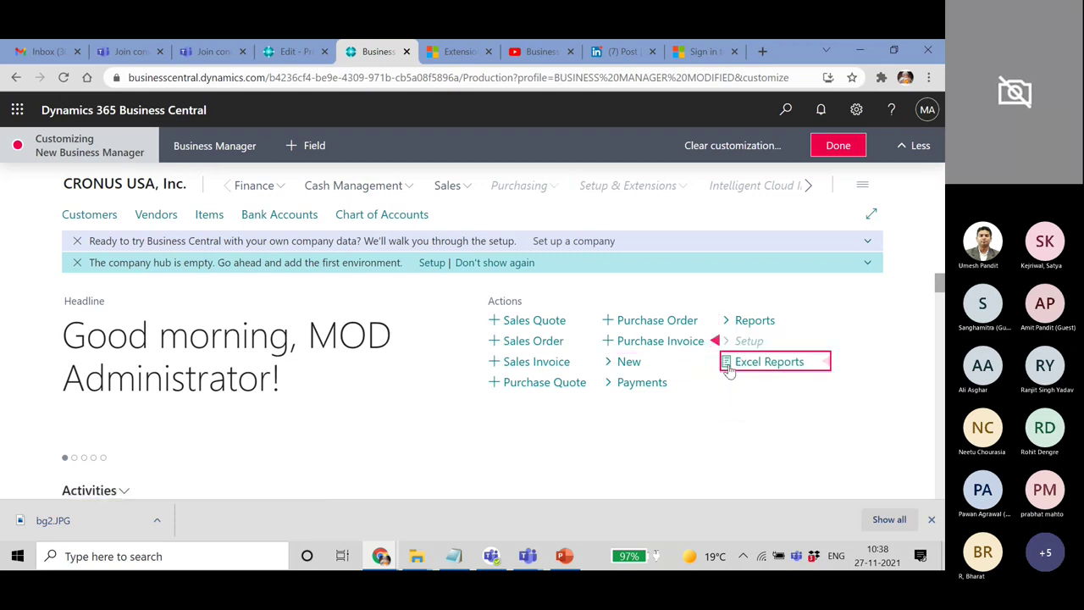
# Step: Hide the Camera group in the Activities part of the role center
pyautogui.scroll(-5, 402, 372)
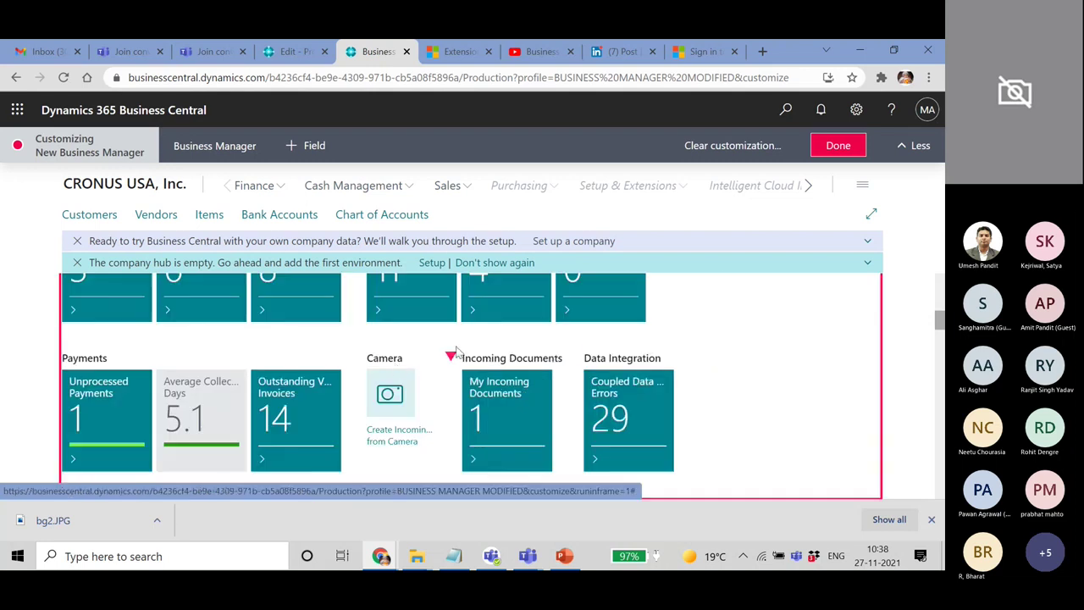
pyautogui.click(450, 357)
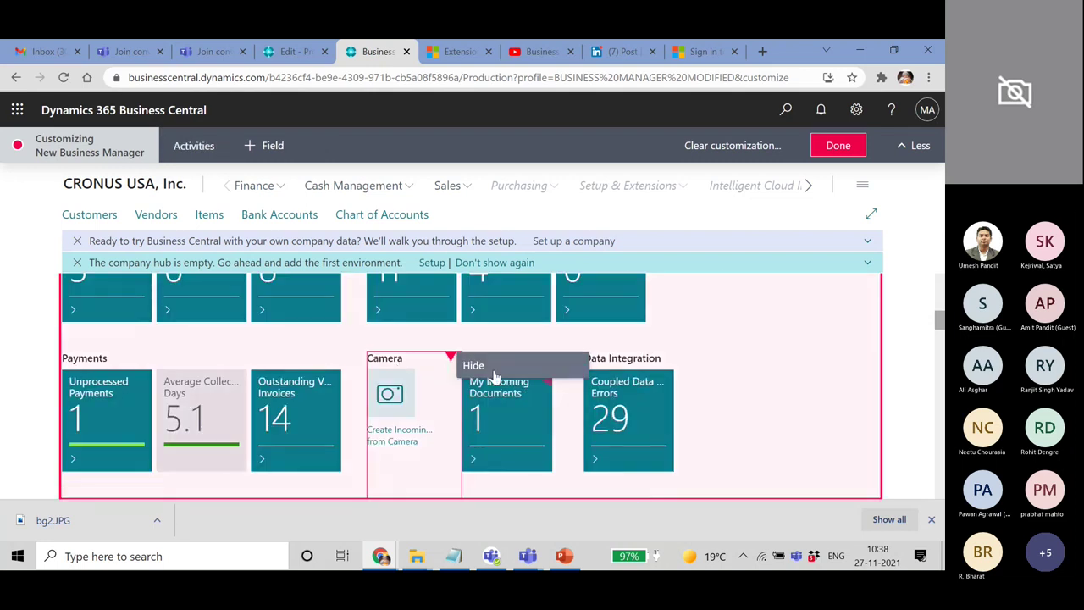
pyautogui.scroll(-5, 684, 329)
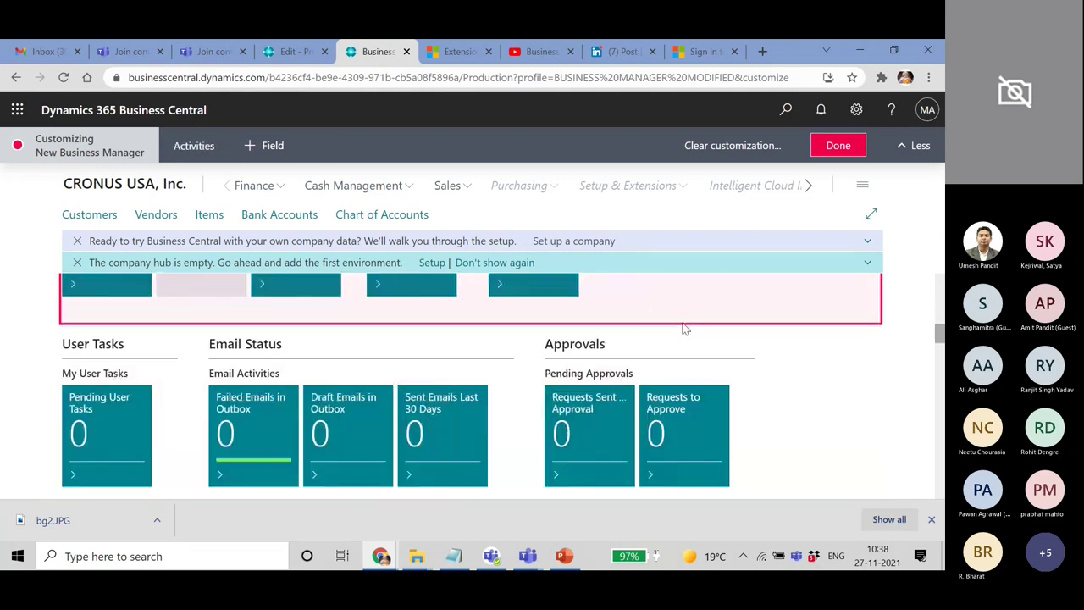
# Step: Show the hidden Company Hub part under Insights on the role center
pyautogui.scroll(-3, 684, 328)
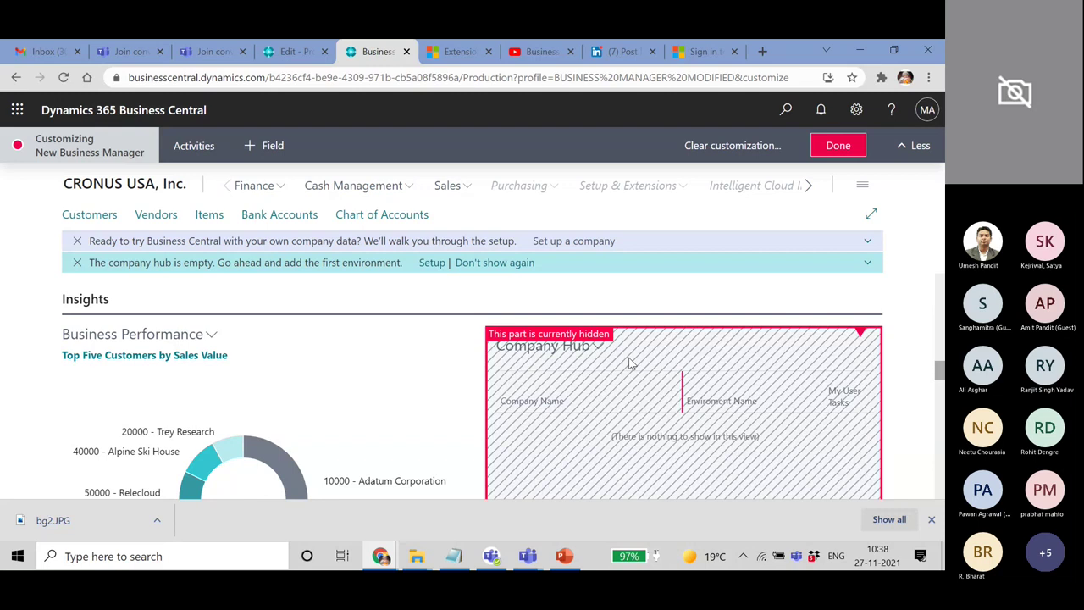
pyautogui.rightClick(629, 362)
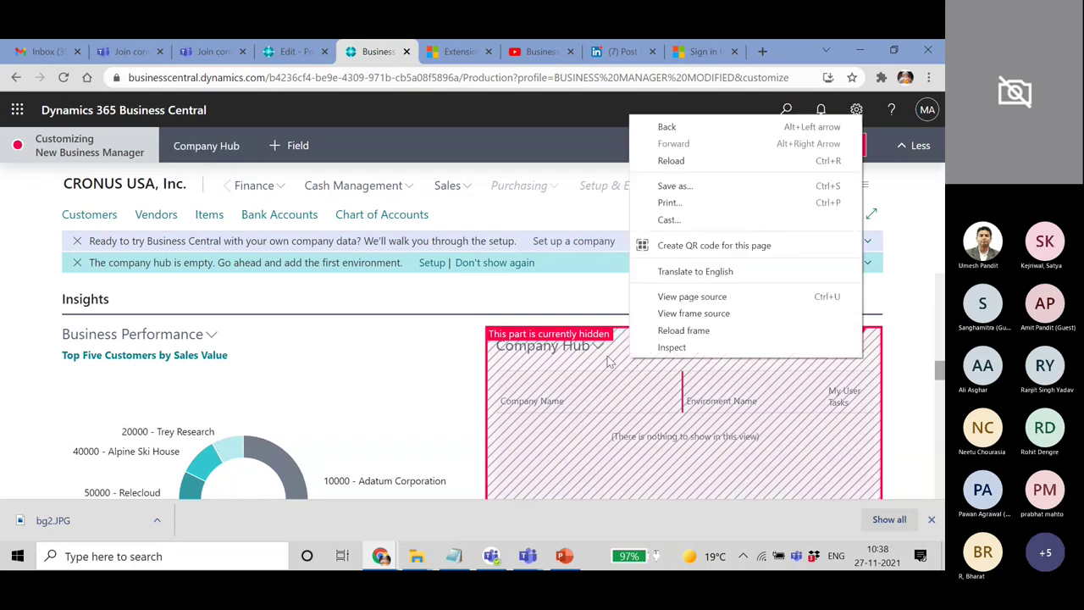
pyautogui.click(584, 339)
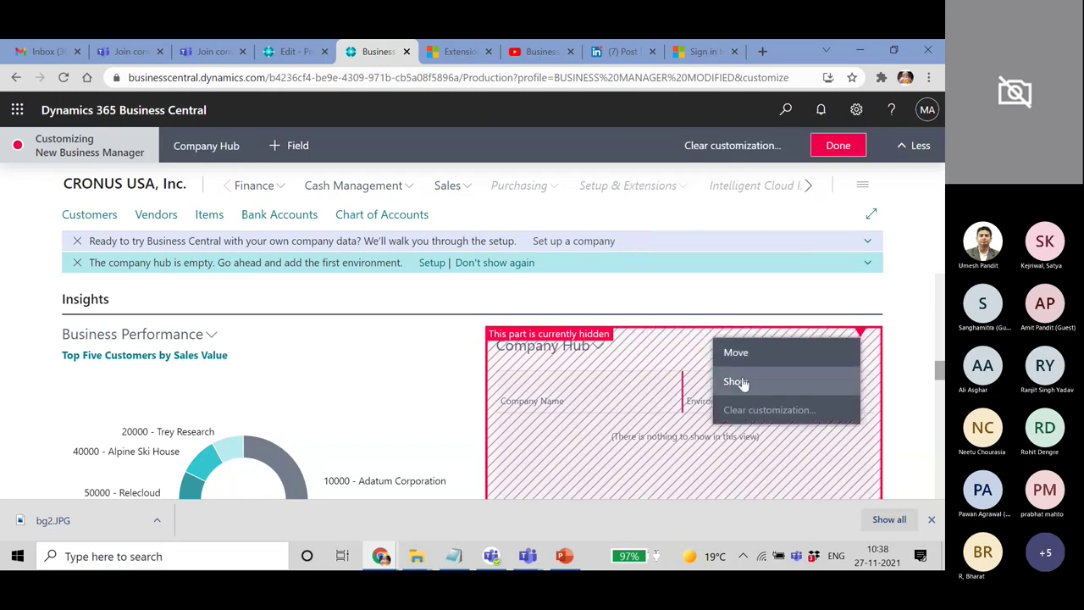
pyautogui.click(736, 382)
# Step: Show the hidden Setup Guide Topics part on the role center
pyautogui.scroll(-3, 680, 375)
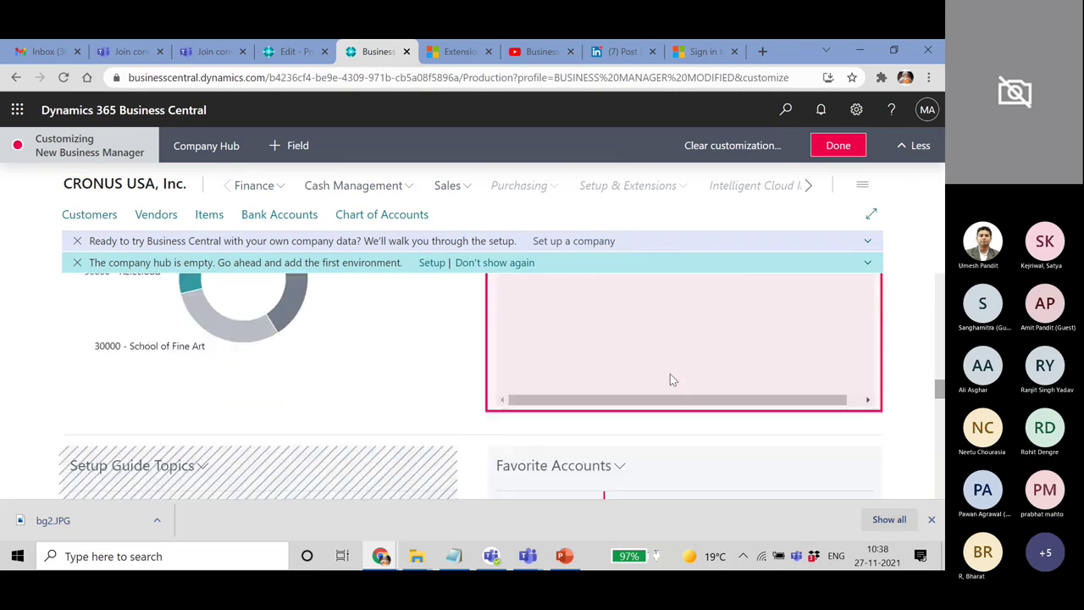
pyautogui.scroll(-2, 665, 375)
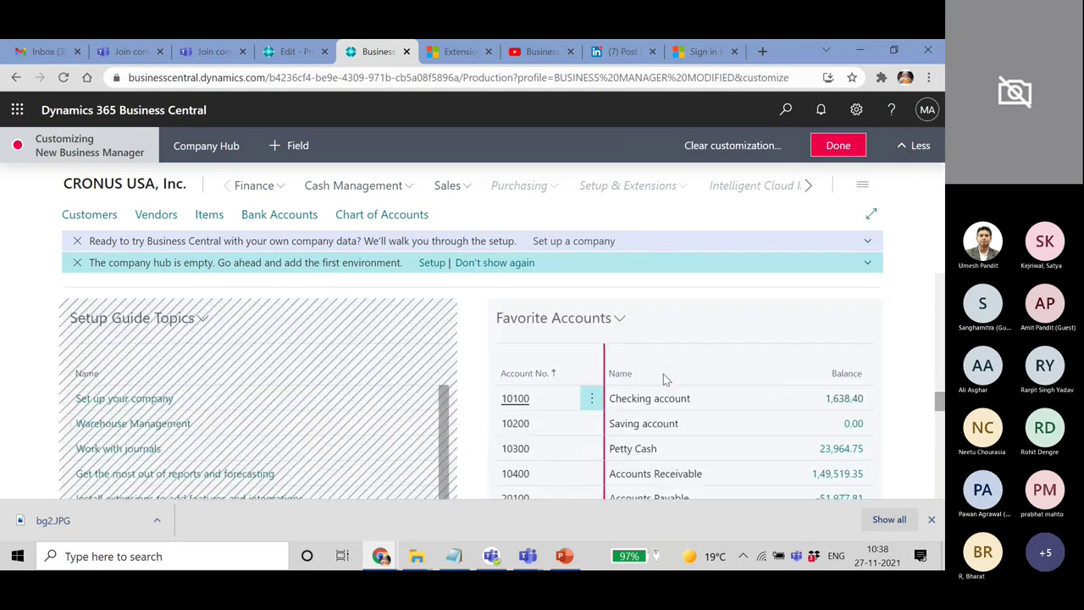
pyautogui.click(242, 337)
pyautogui.click(442, 355)
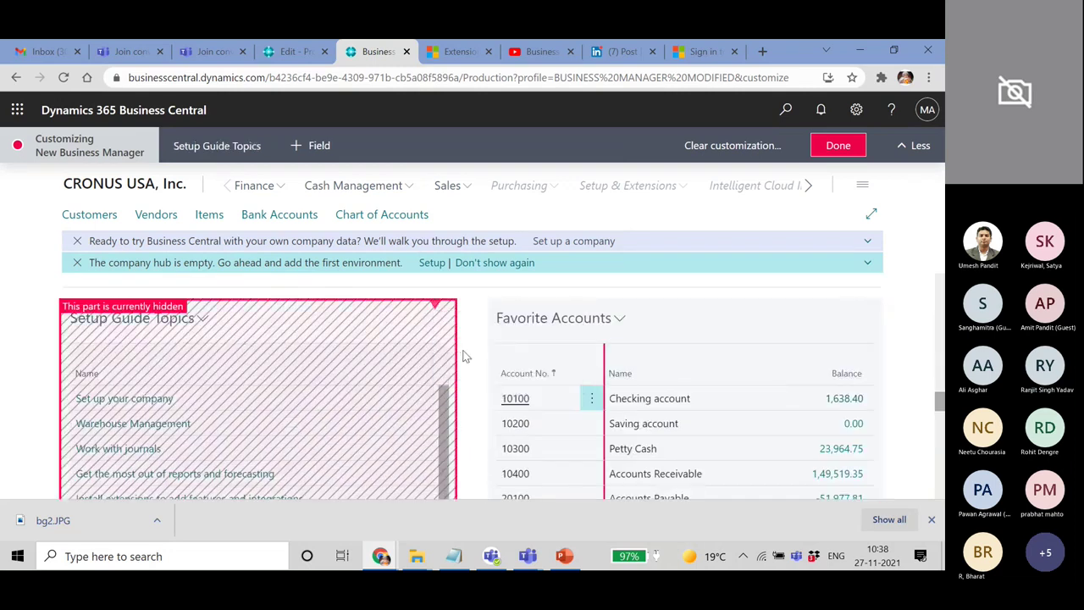
# Step: Show the hidden My Job Queue part on the role center
pyautogui.scroll(-4, 896, 347)
pyautogui.scroll(-5, 899, 351)
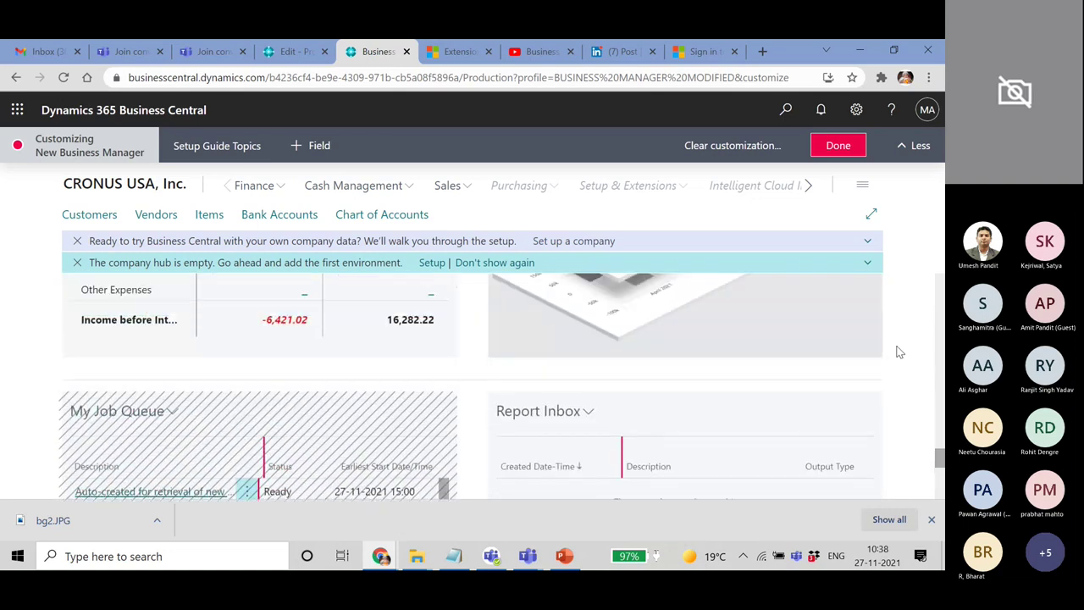
pyautogui.click(420, 412)
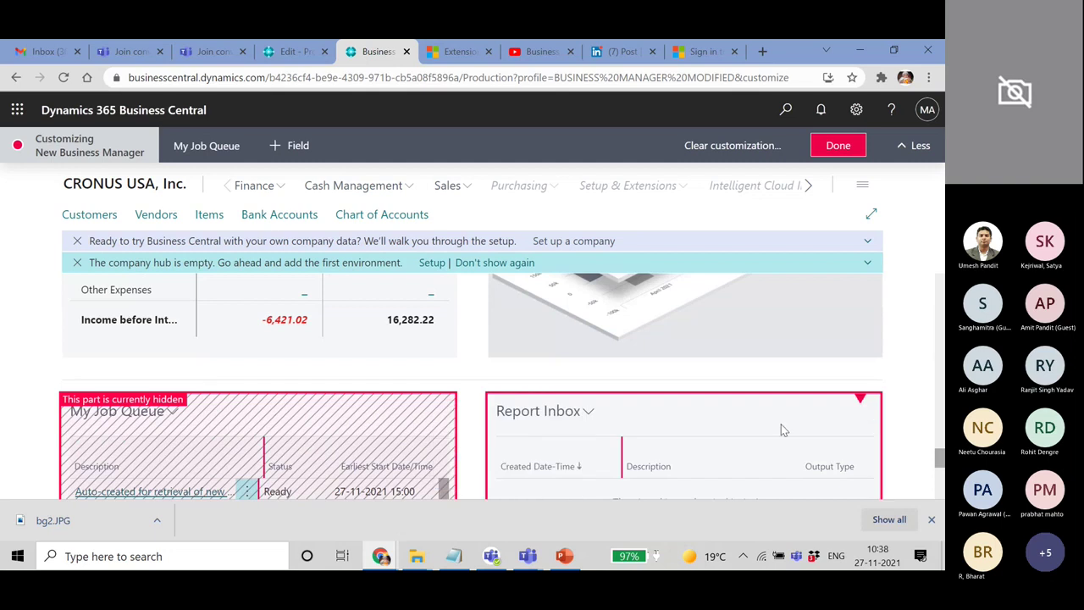
pyautogui.scroll(-5, 800, 423)
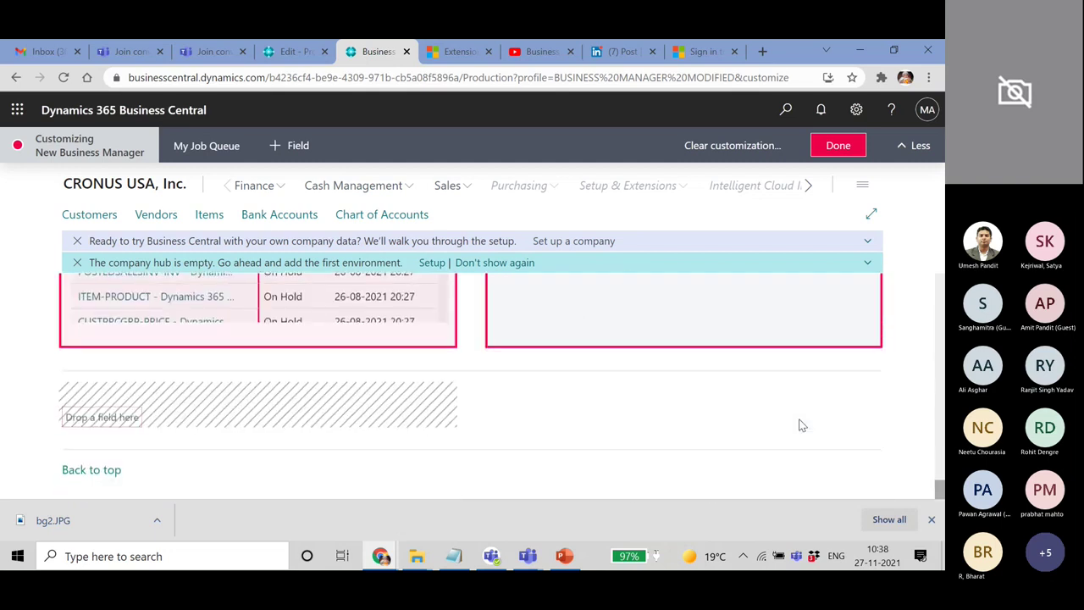
# Step: Finish customizing the New Business Manager profile and reload its role center
pyautogui.scroll(10, 411, 422)
pyautogui.scroll(10, 405, 426)
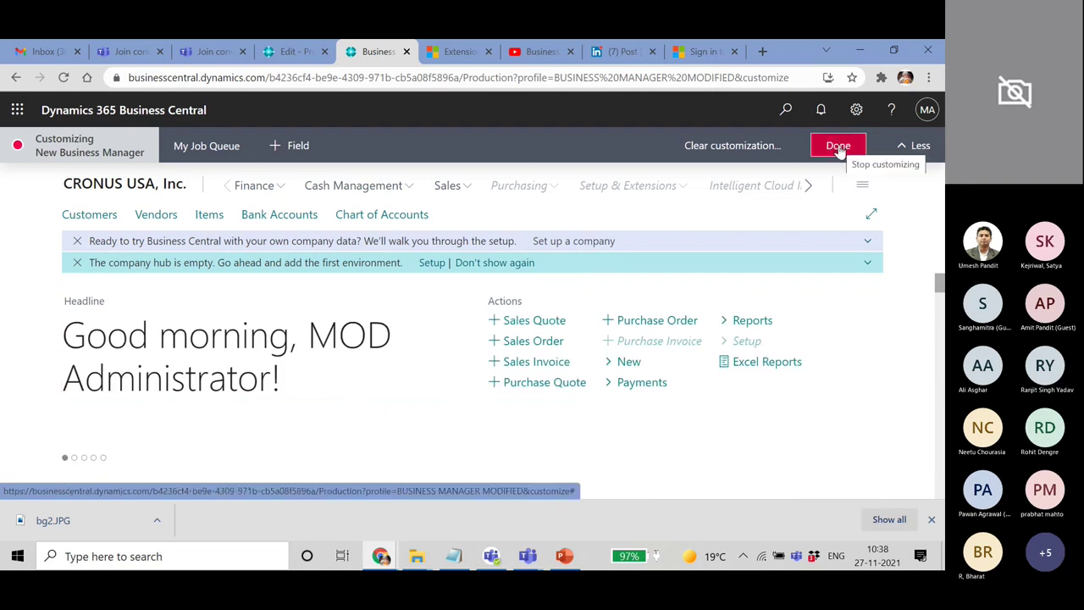
pyautogui.click(837, 146)
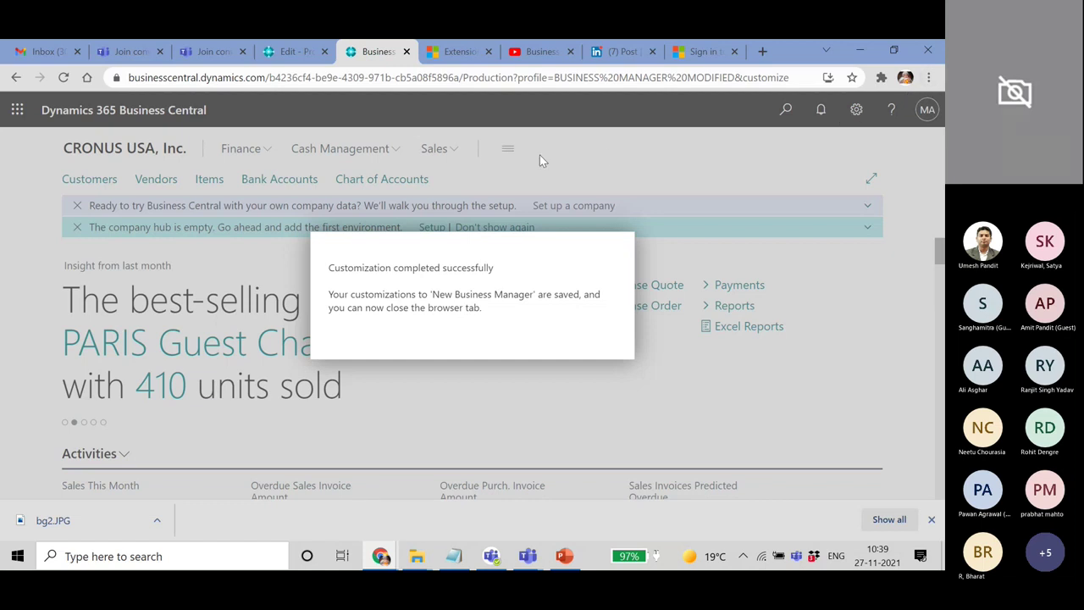
pyautogui.click(63, 78)
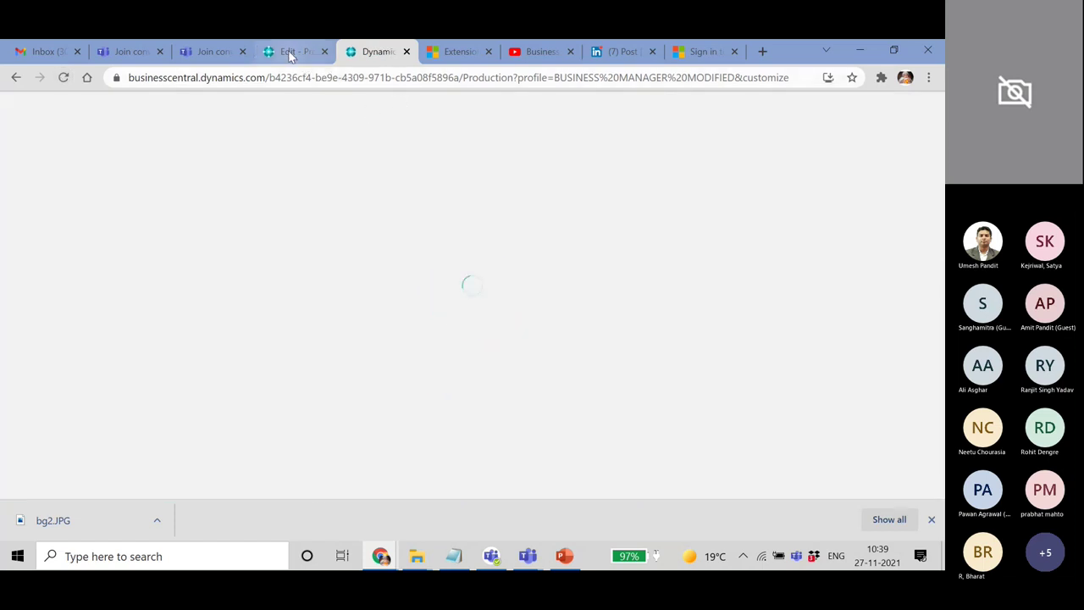
# Step: Close the New Business Manager profile card and return to the Profiles (Roles) list
pyautogui.click(293, 52)
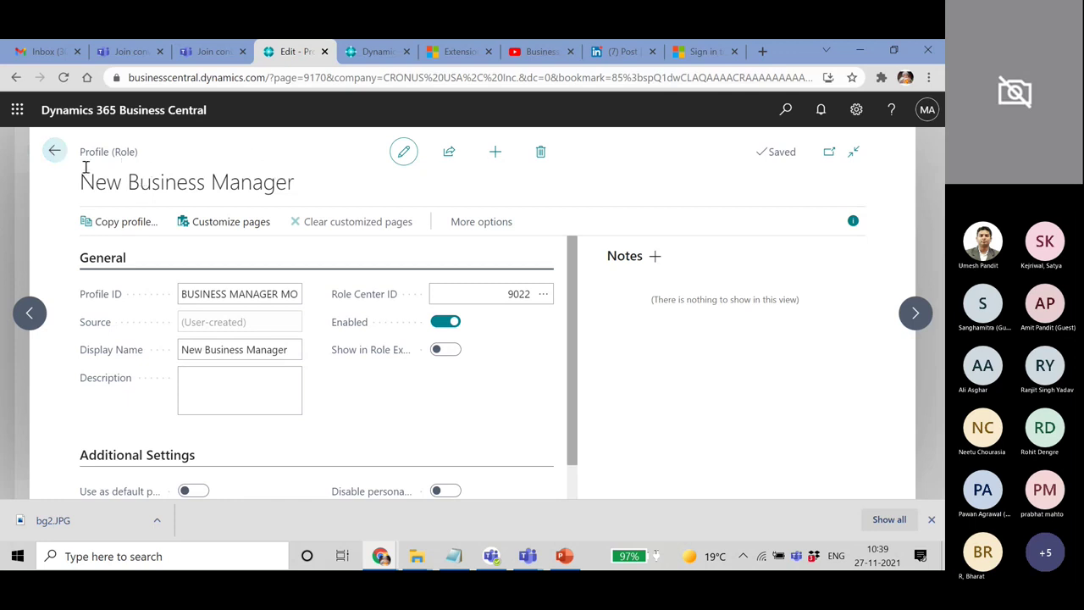
pyautogui.scroll(-1, 411, 373)
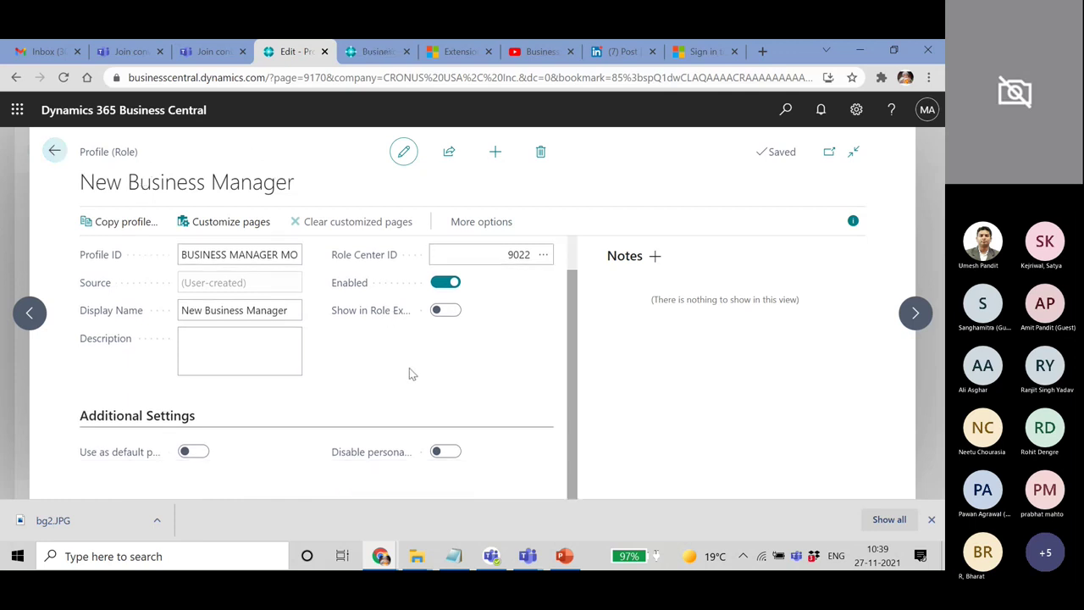
pyautogui.click(54, 150)
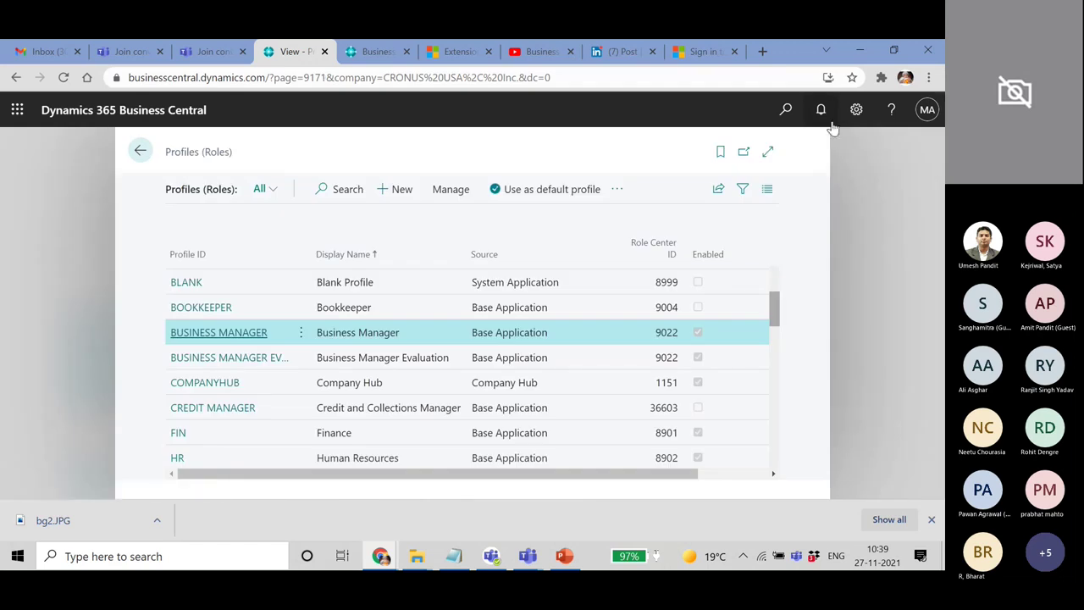
# Step: Change the role in My Settings to New Business Manager and apply it
pyautogui.click(856, 109)
pyautogui.click(766, 238)
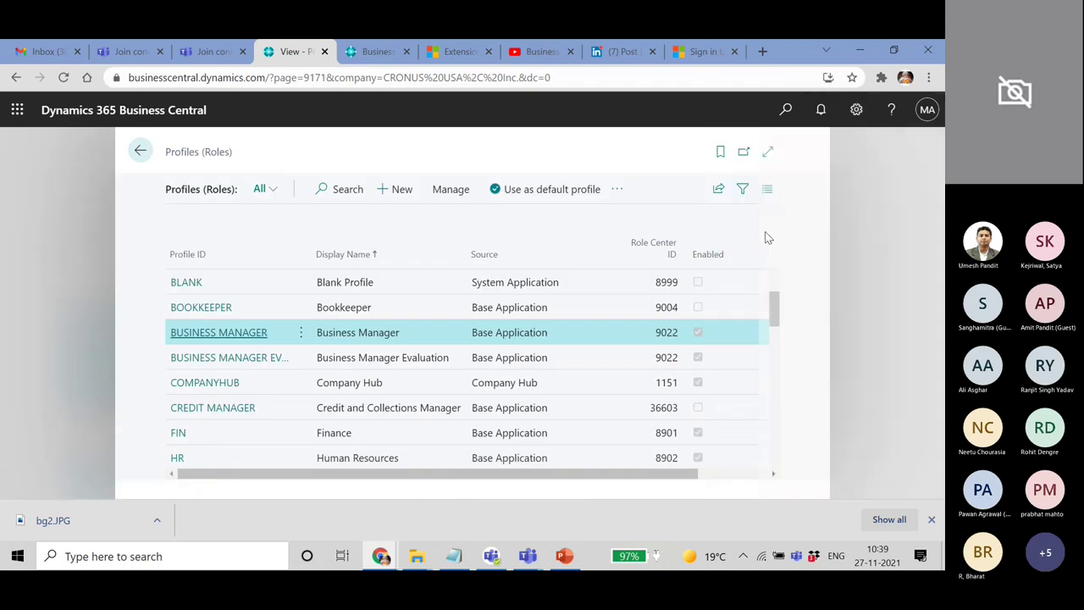
pyautogui.click(681, 195)
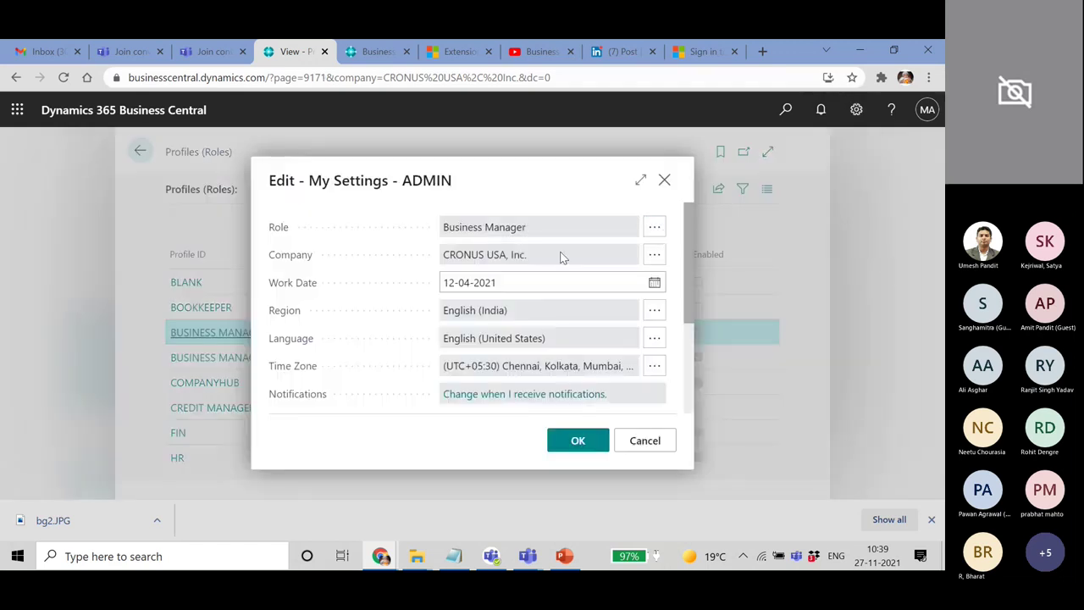
pyautogui.click(542, 227)
pyautogui.click(336, 288)
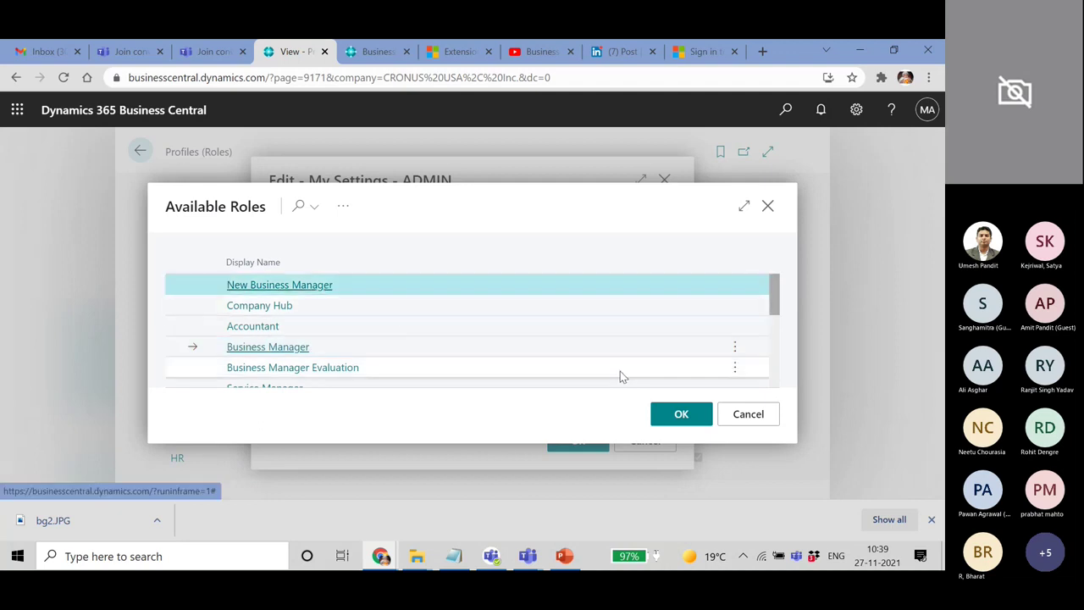
pyautogui.click(682, 414)
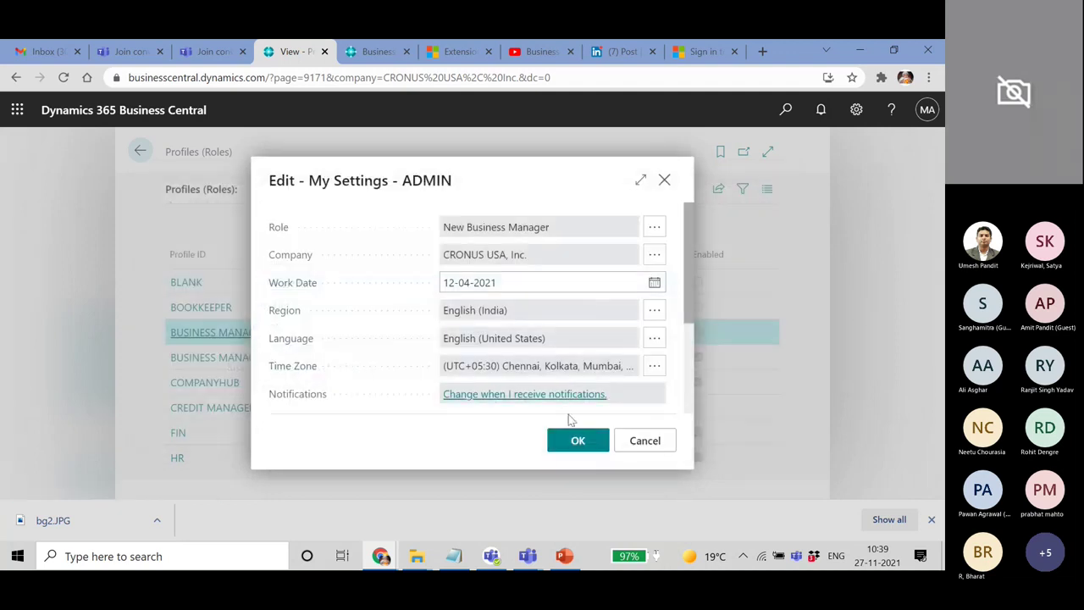
pyautogui.click(577, 440)
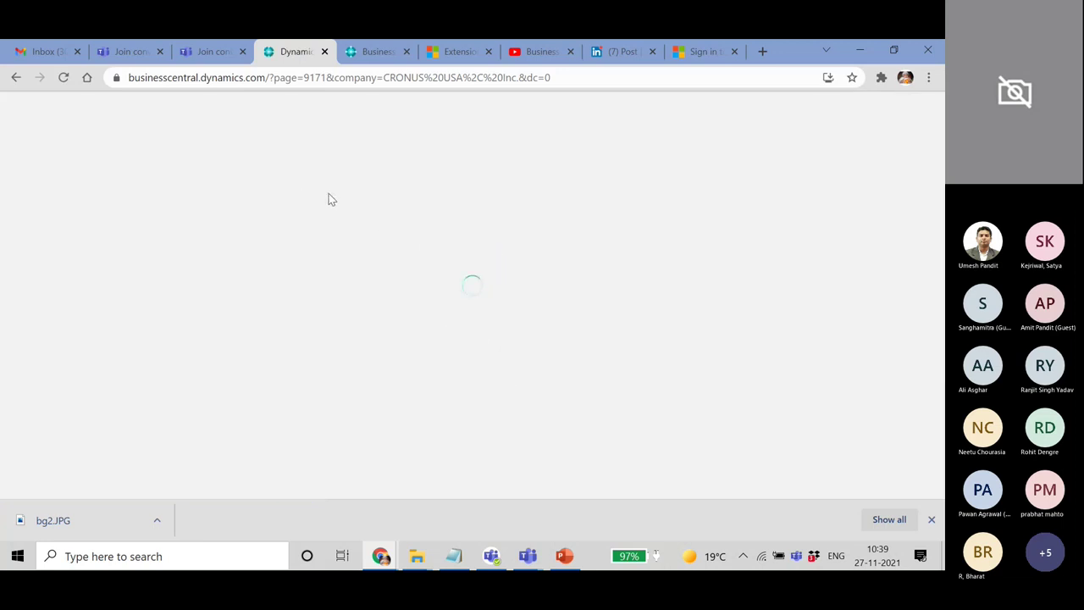
pyautogui.click(564, 556)
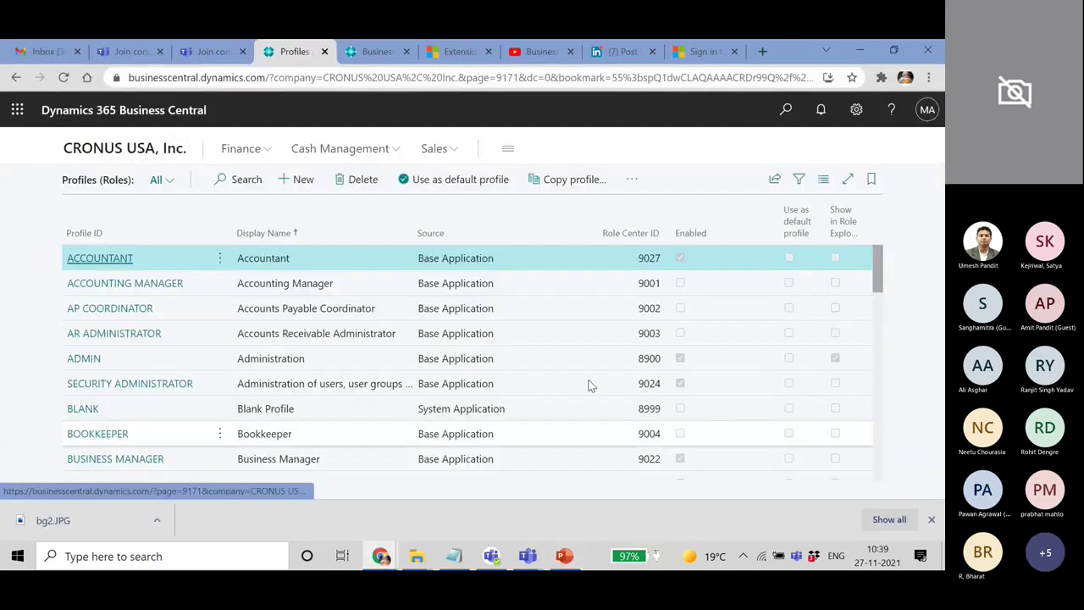
# Step: Open the home page of the new role and examine its navigation menus, actions, Company Hub, Setup Guide Topics and My Job Queue parts
pyautogui.click(120, 152)
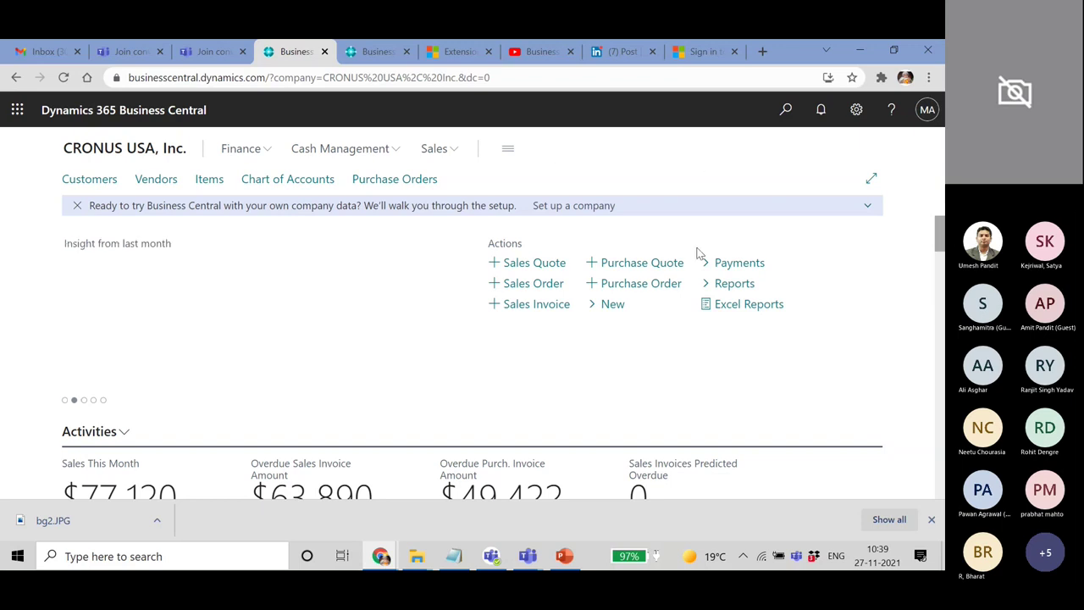
pyautogui.scroll(-5, 697, 254)
pyautogui.scroll(-8, 697, 254)
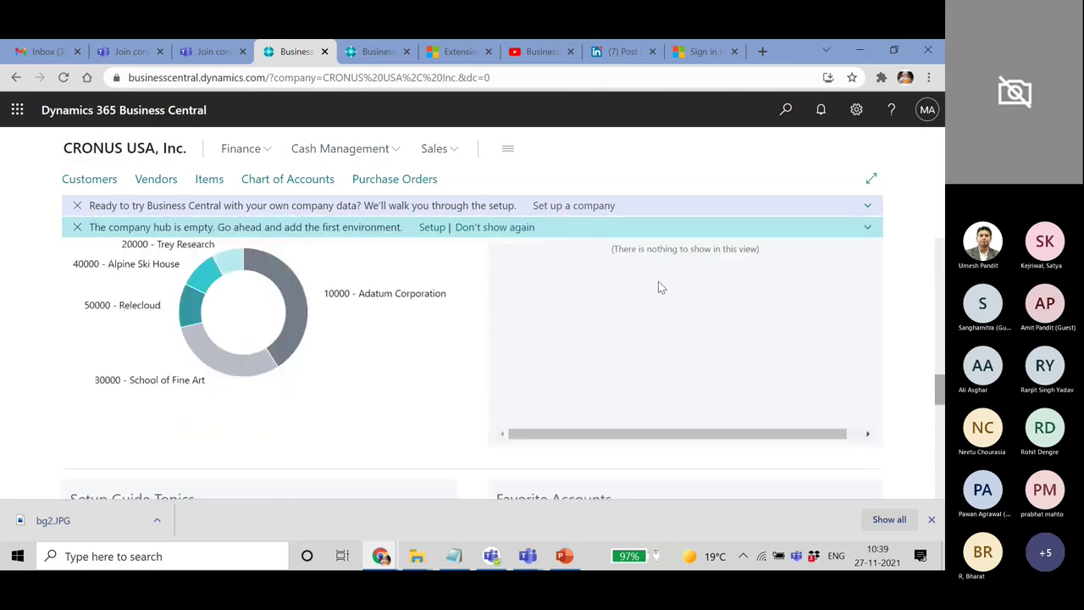
pyautogui.scroll(2, 644, 292)
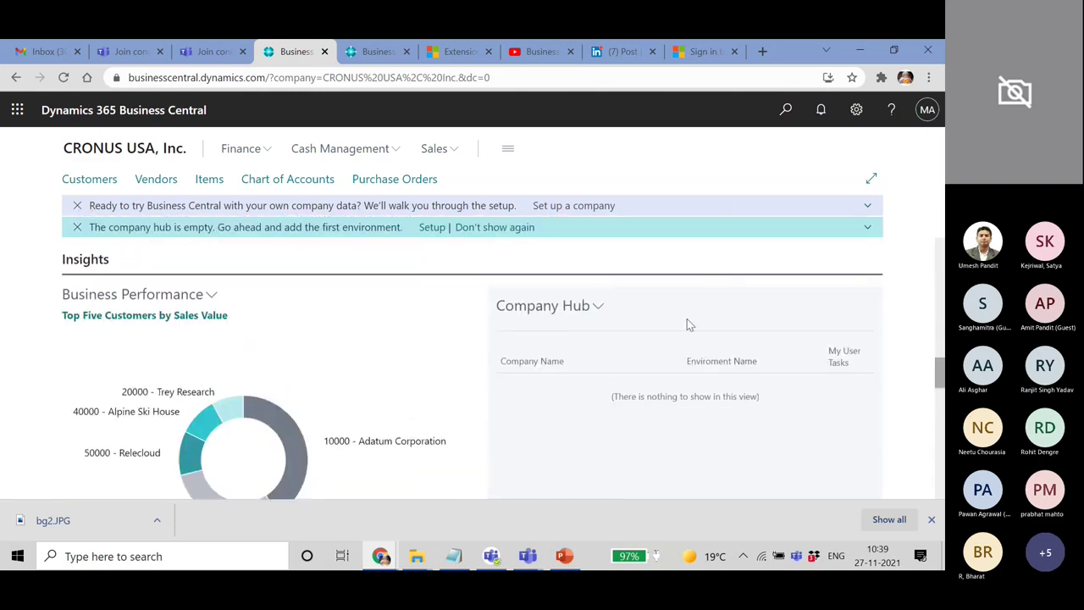
pyautogui.scroll(-6, 693, 301)
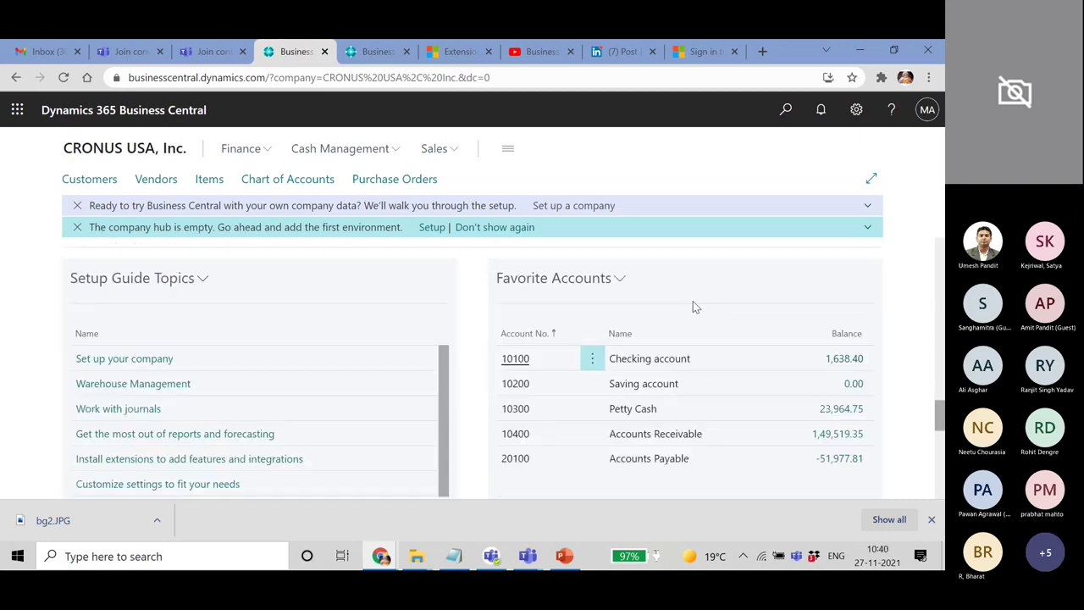
pyautogui.scroll(-7, 693, 306)
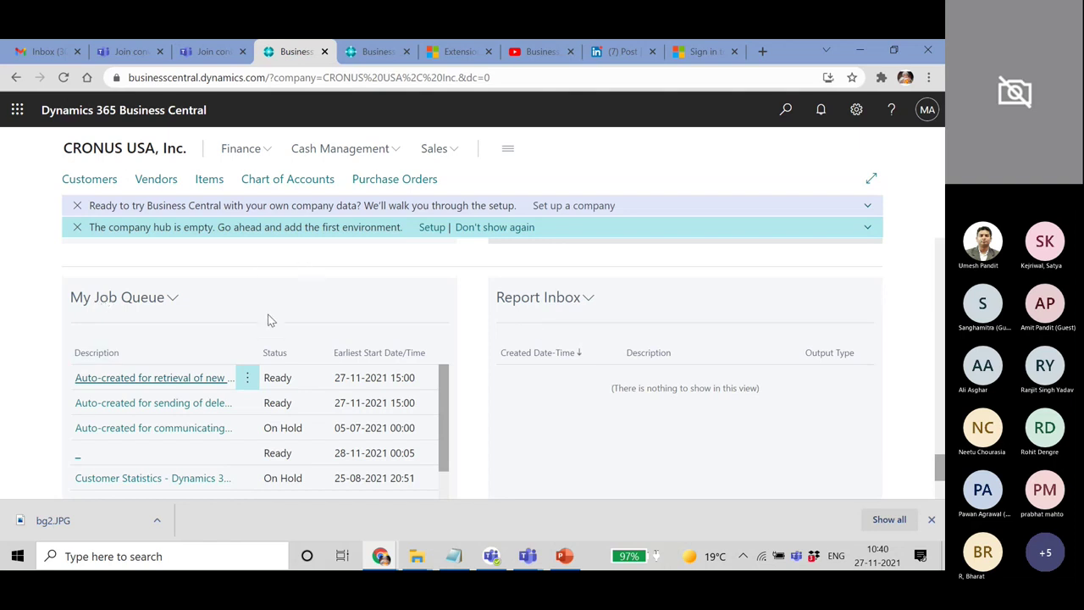
pyautogui.scroll(-2, 268, 320)
pyautogui.scroll(4, 665, 252)
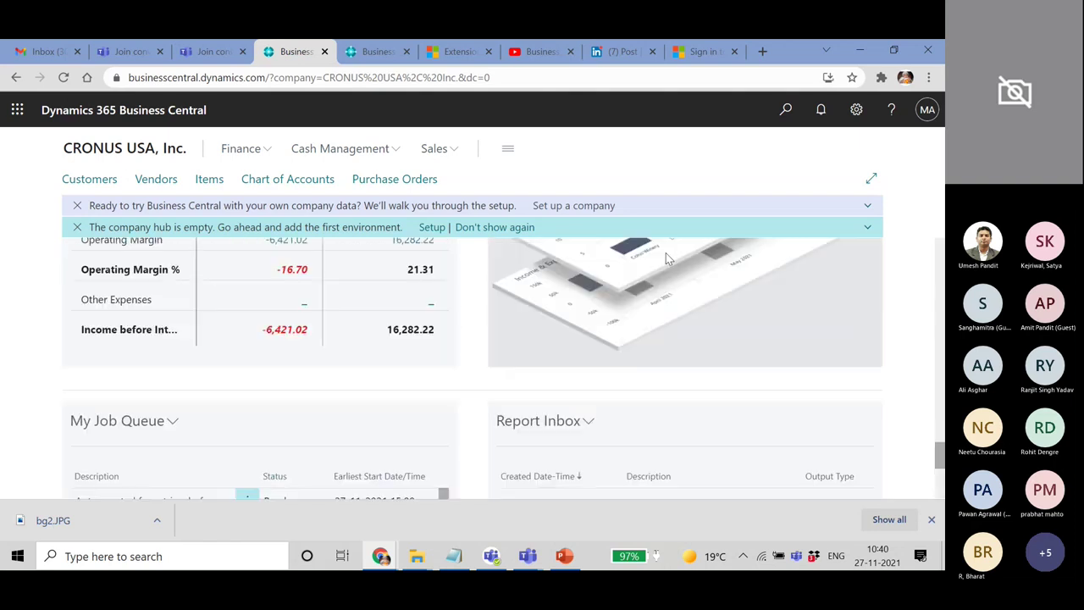
pyautogui.scroll(5, 665, 252)
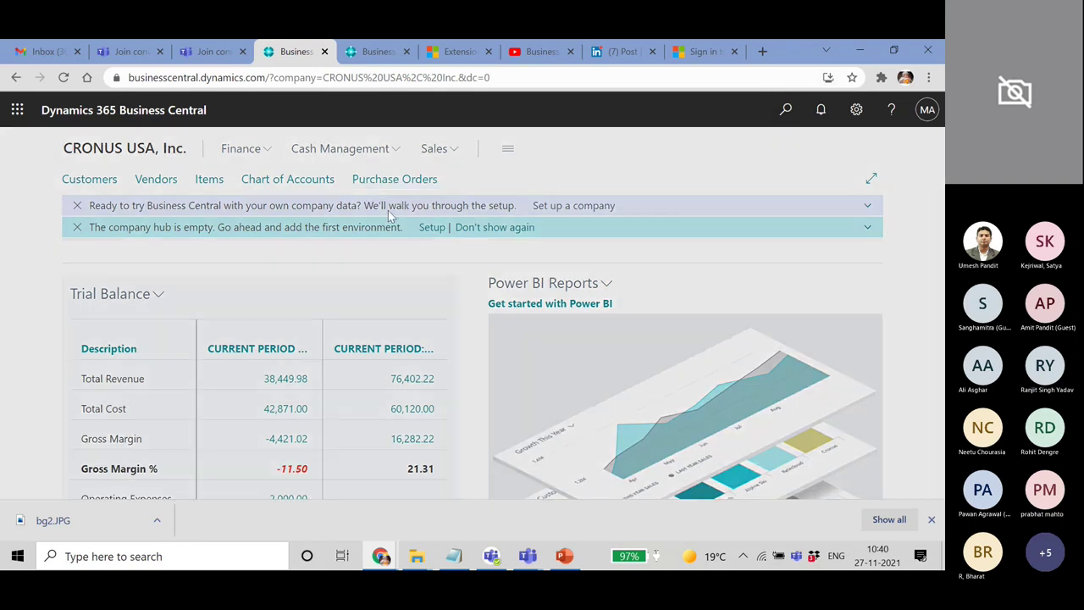
# Step: Search for "profile" and open the Profiles (Roles) page
pyautogui.hotkey('alt', 'q')
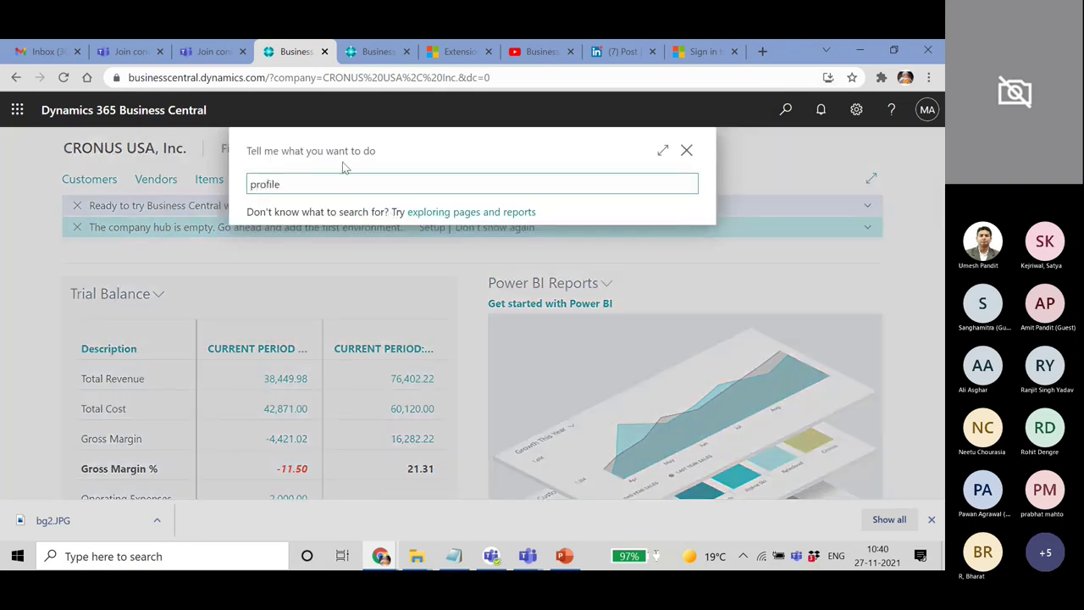
pyautogui.click(311, 281)
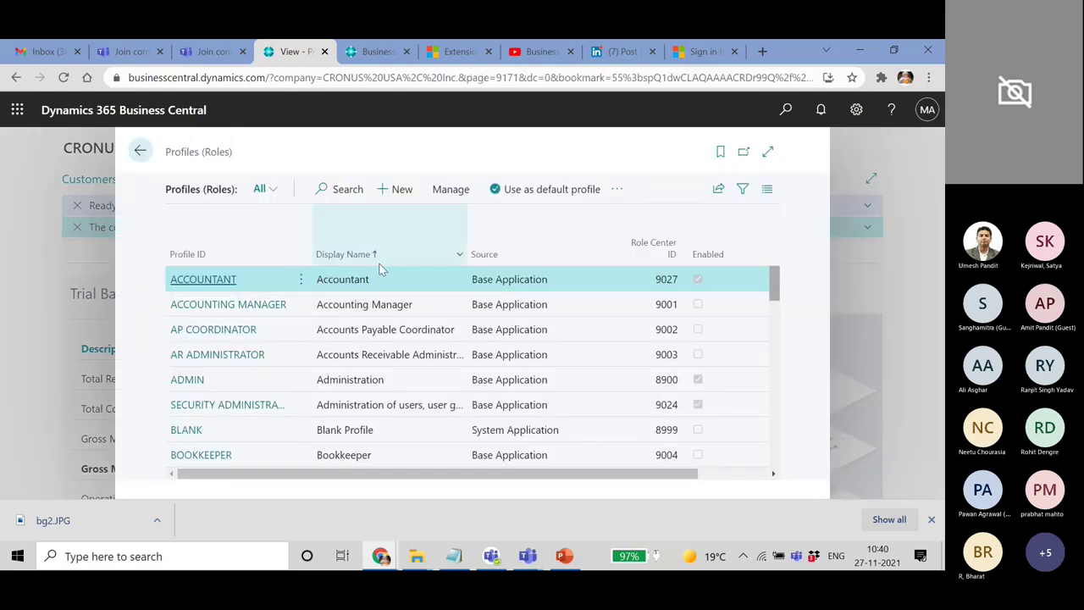
# Step: Look through the Profiles (Roles) list to locate the New Business Manager profile among the base application profiles
pyautogui.scroll(-5, 252, 333)
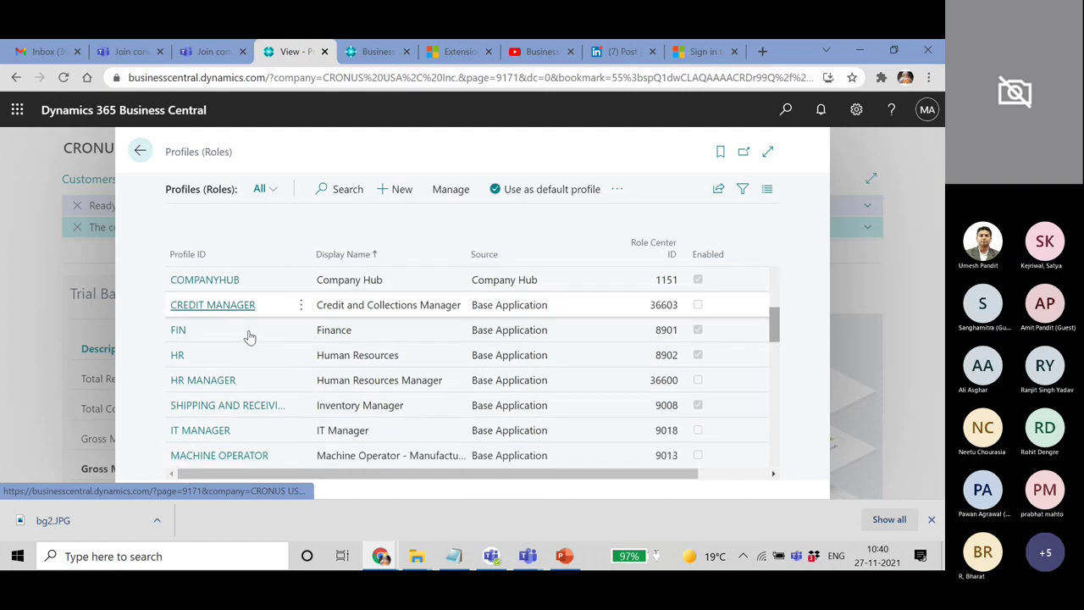
pyautogui.scroll(-2, 250, 337)
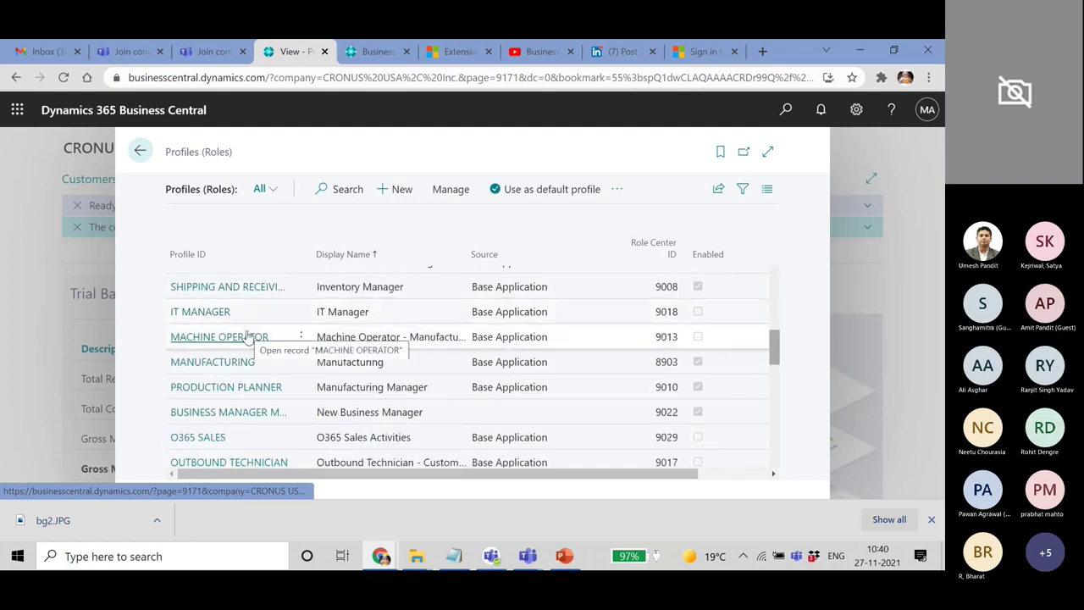
pyautogui.scroll(-2, 248, 336)
pyautogui.scroll(7, 246, 336)
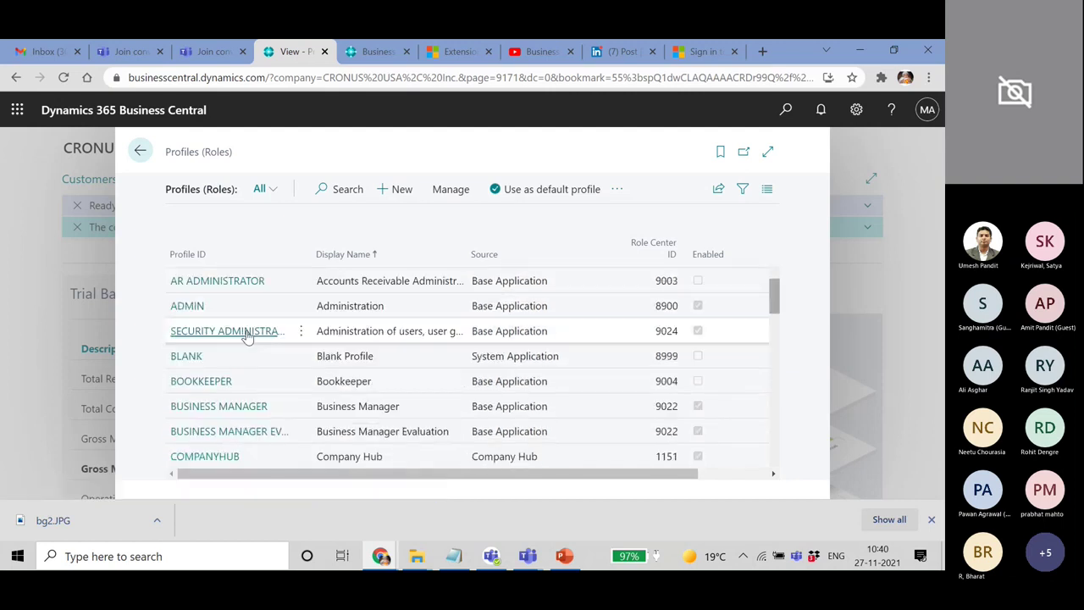
pyautogui.scroll(1, 246, 336)
pyautogui.scroll(-2, 233, 304)
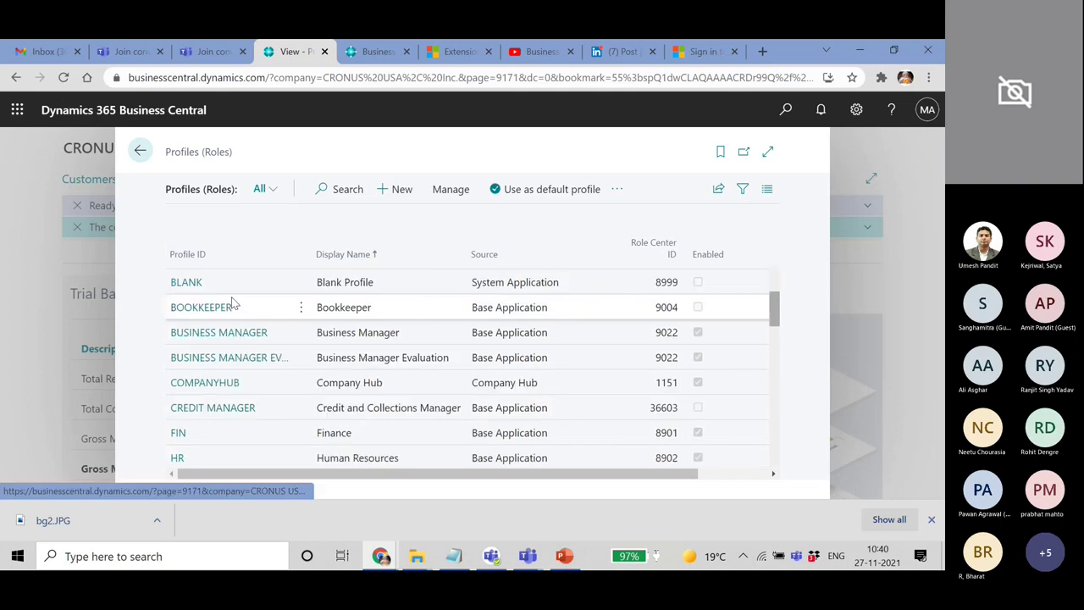
pyautogui.scroll(-3, 233, 303)
pyautogui.scroll(-1, 233, 304)
pyautogui.scroll(-4, 232, 305)
pyautogui.scroll(-1, 298, 402)
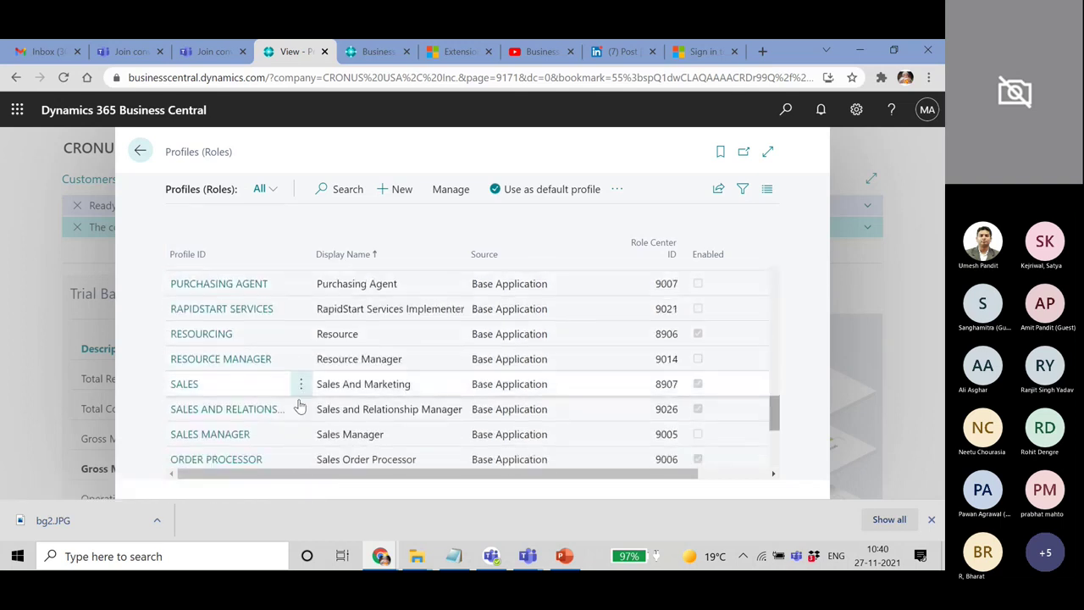
pyautogui.scroll(-3, 298, 405)
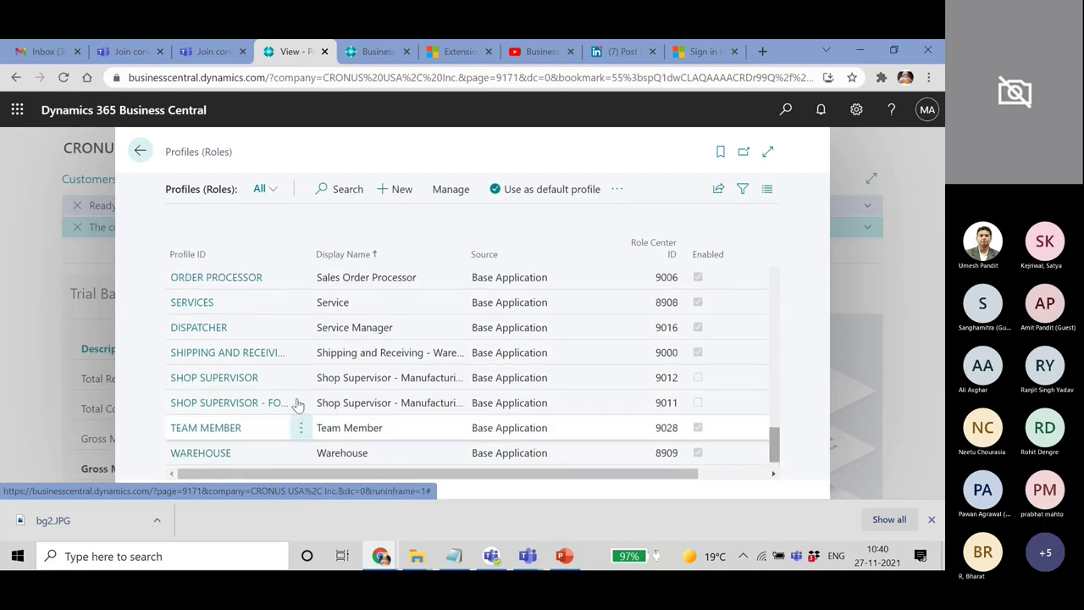
pyautogui.scroll(10, 296, 403)
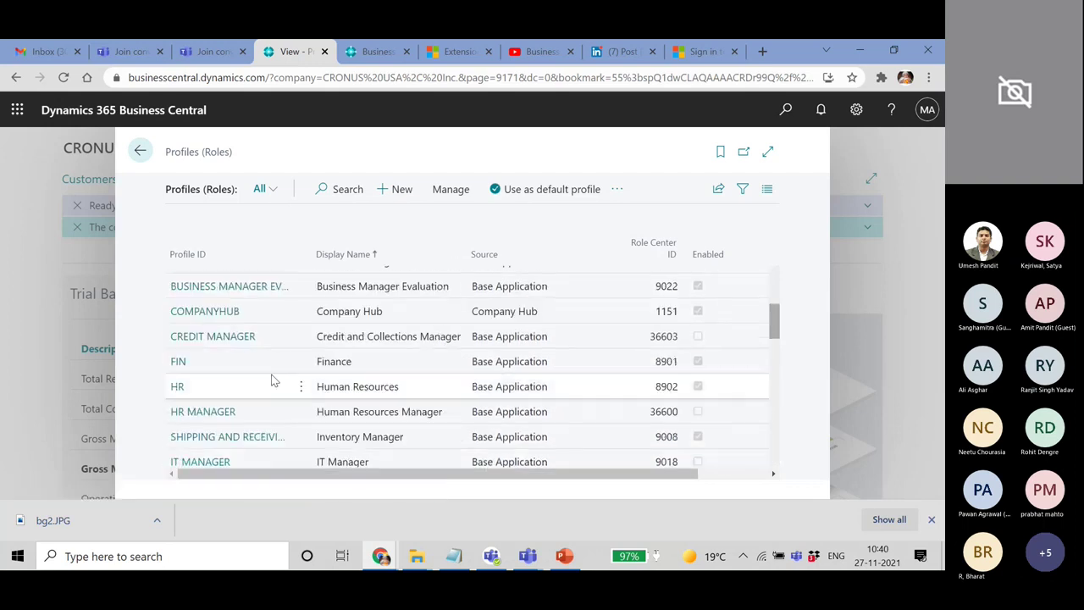
# Step: Filter the Profiles (Roles) list by @*new* and open the New Business Manager profile card
pyautogui.click(358, 189)
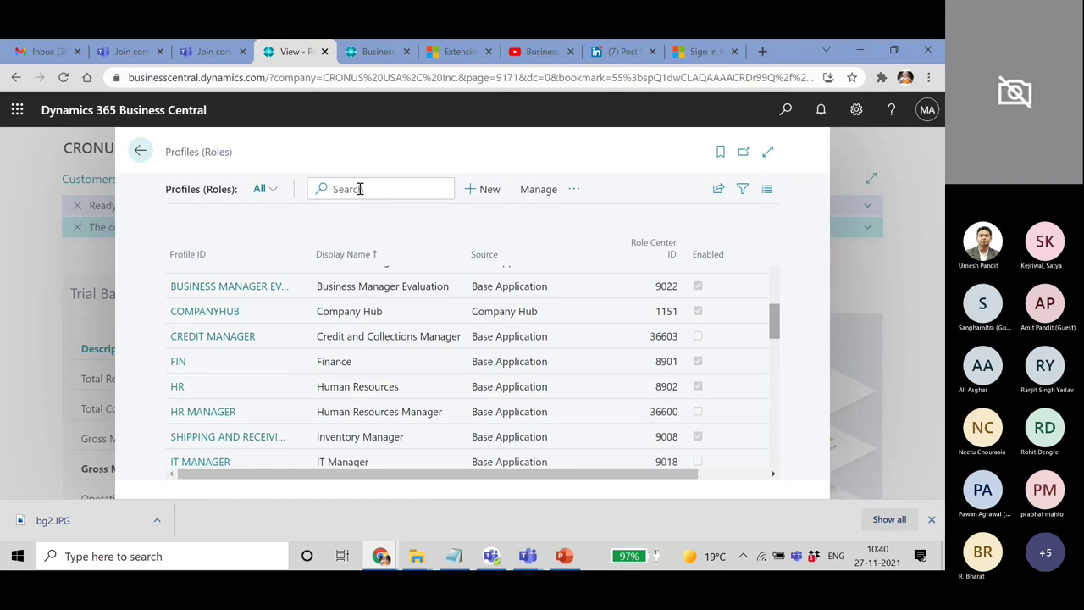
pyautogui.write('@*new*')
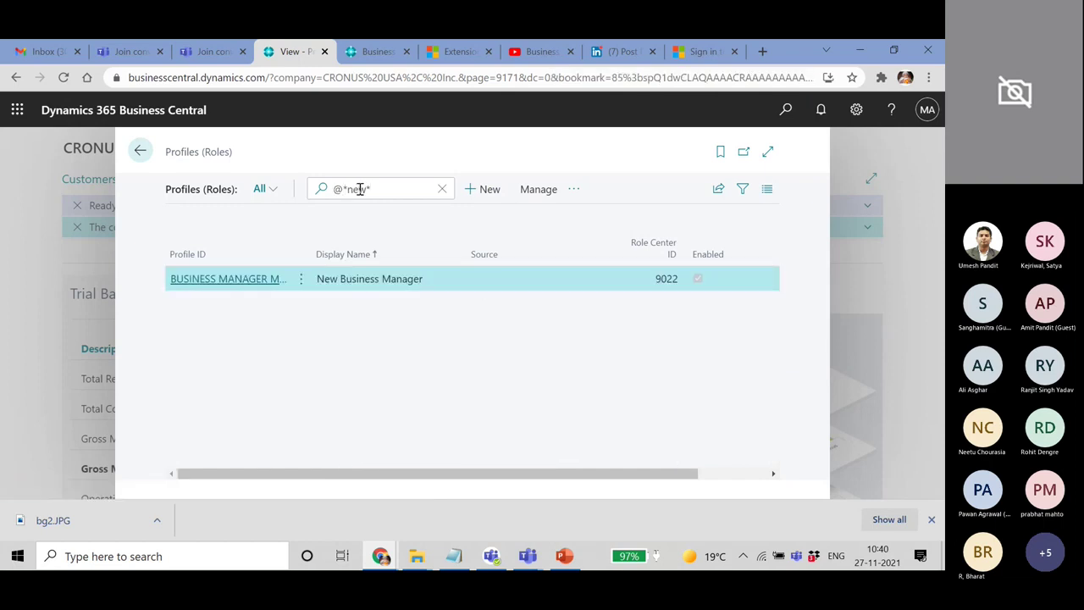
pyautogui.click(273, 283)
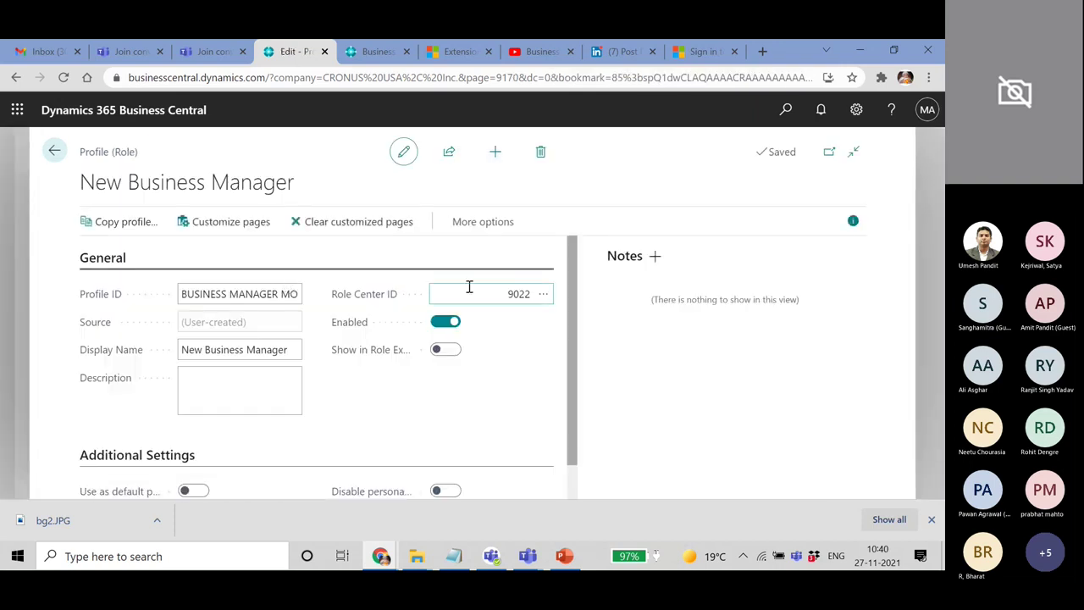
# Step: View the customization session for the New Business Manager profile's pages and return to its profile card
pyautogui.click(244, 223)
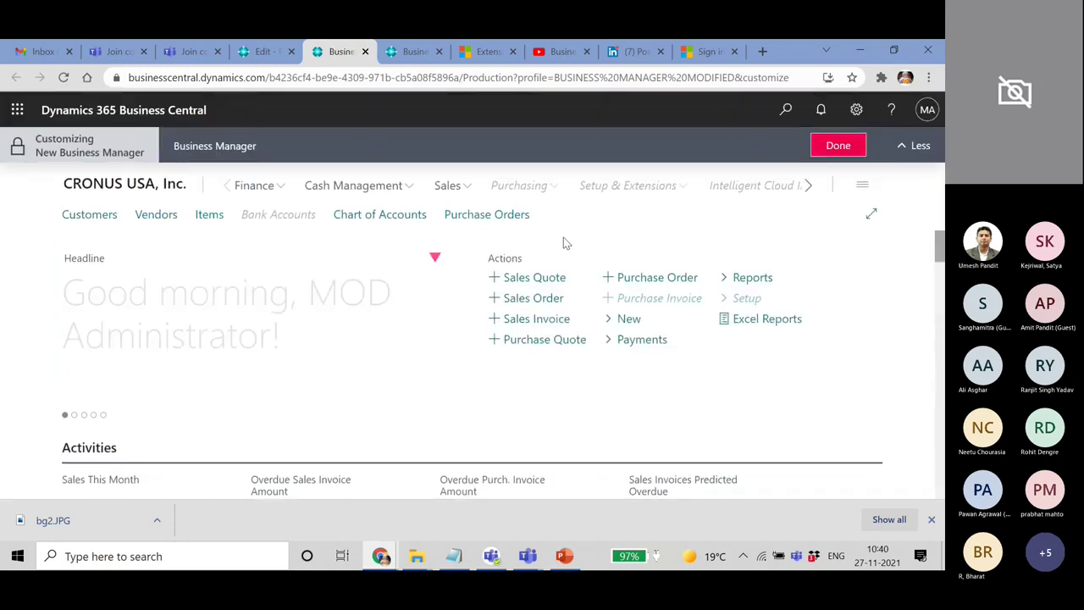
pyautogui.click(264, 52)
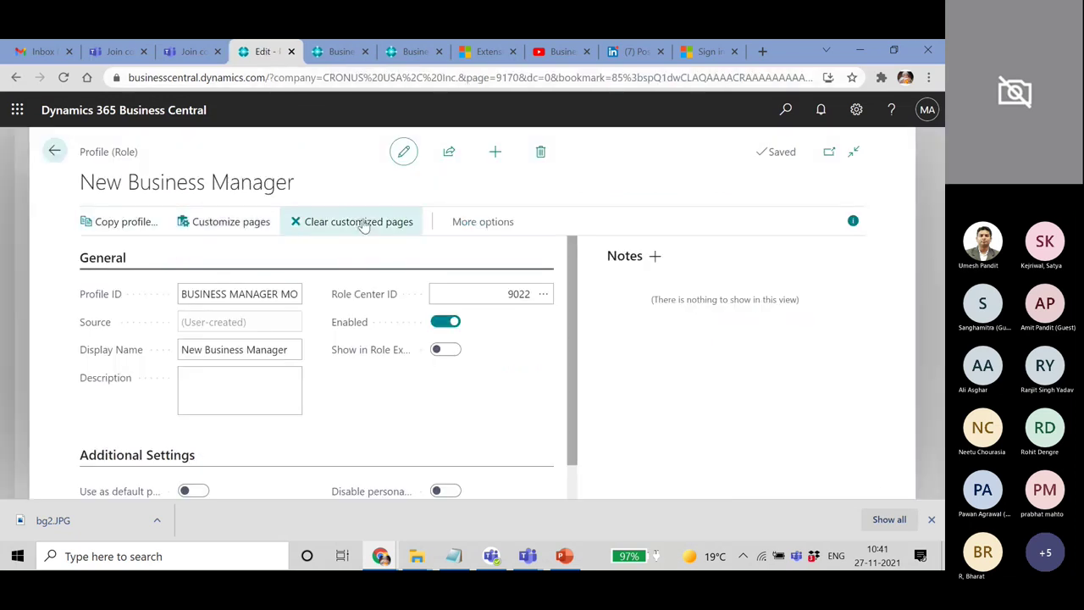
pyautogui.scroll(-1, 365, 293)
pyautogui.scroll(1, 366, 293)
# Step: Examine the profile's related Profile Extensions page and its option for managing customized pages
pyautogui.click(484, 222)
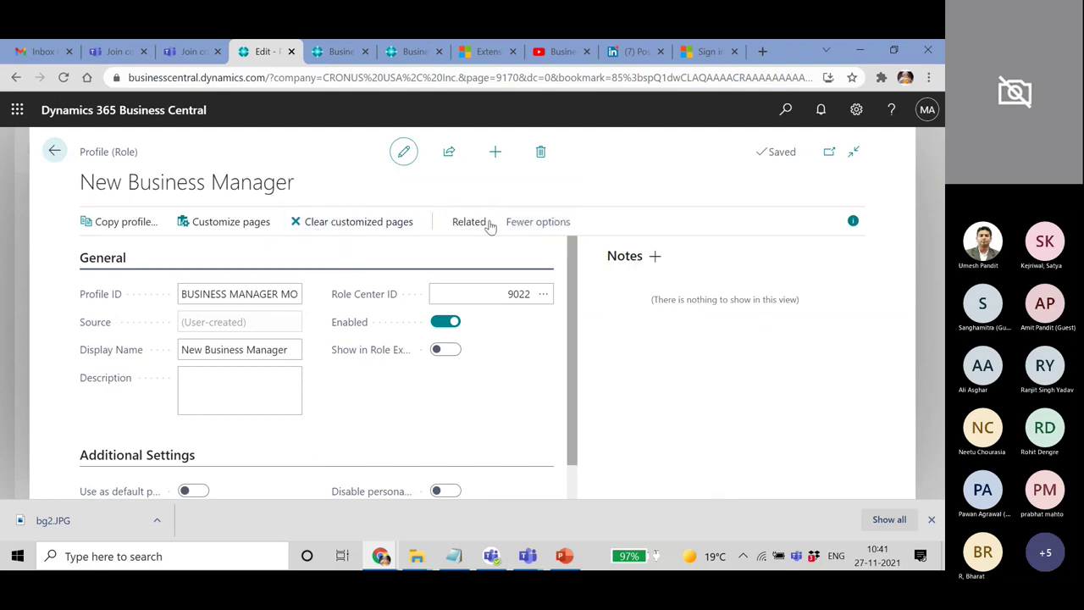
pyautogui.click(471, 224)
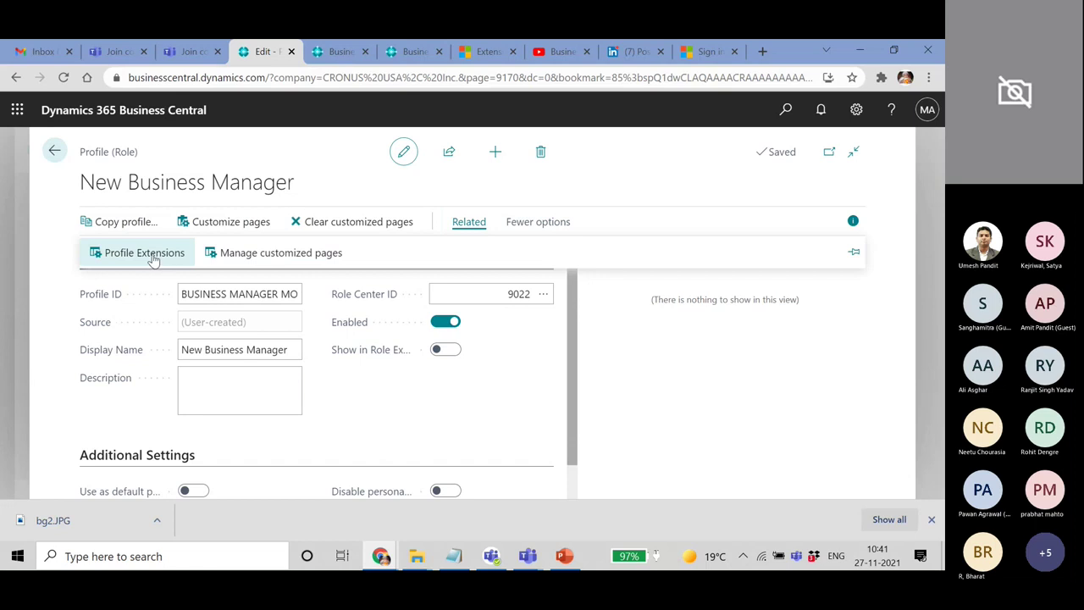
pyautogui.click(291, 259)
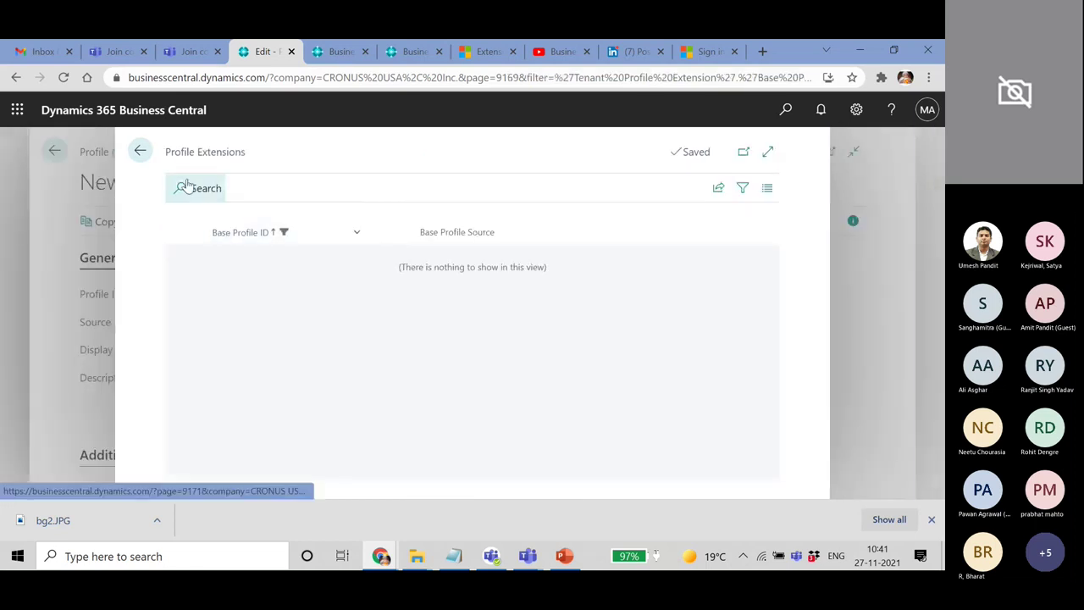
pyautogui.click(140, 152)
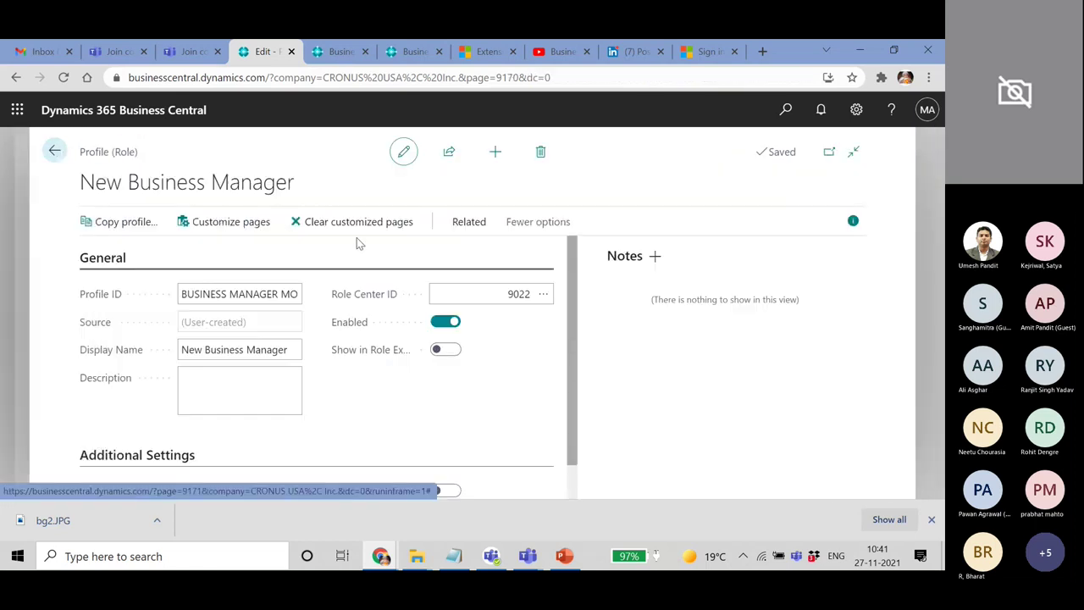
pyautogui.click(469, 222)
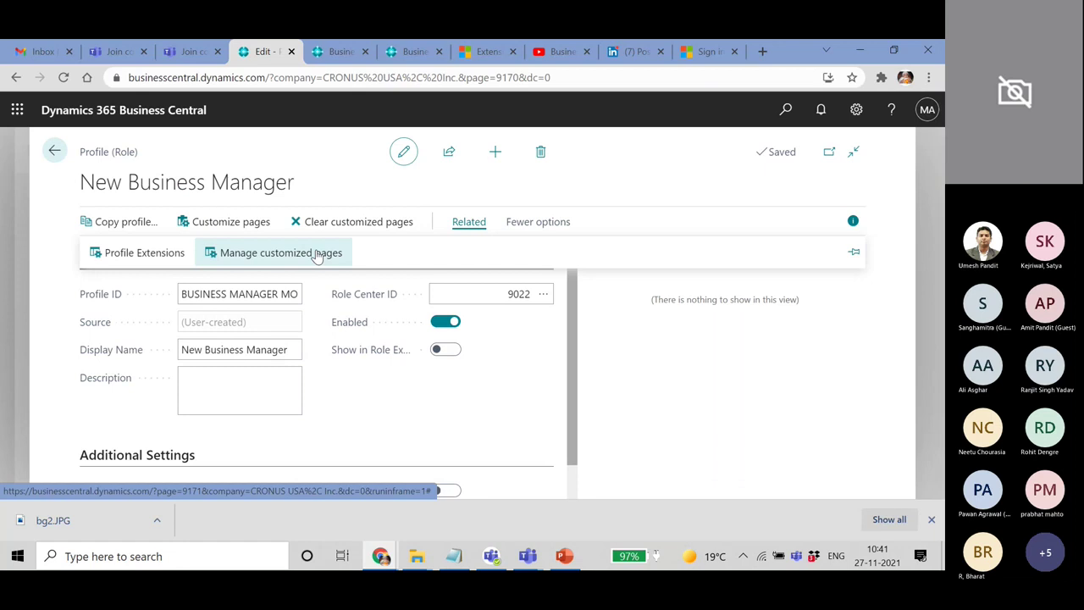
# Step: Leave the profile pages and open the Customers list, dismissing the About customers tip
pyautogui.click(54, 152)
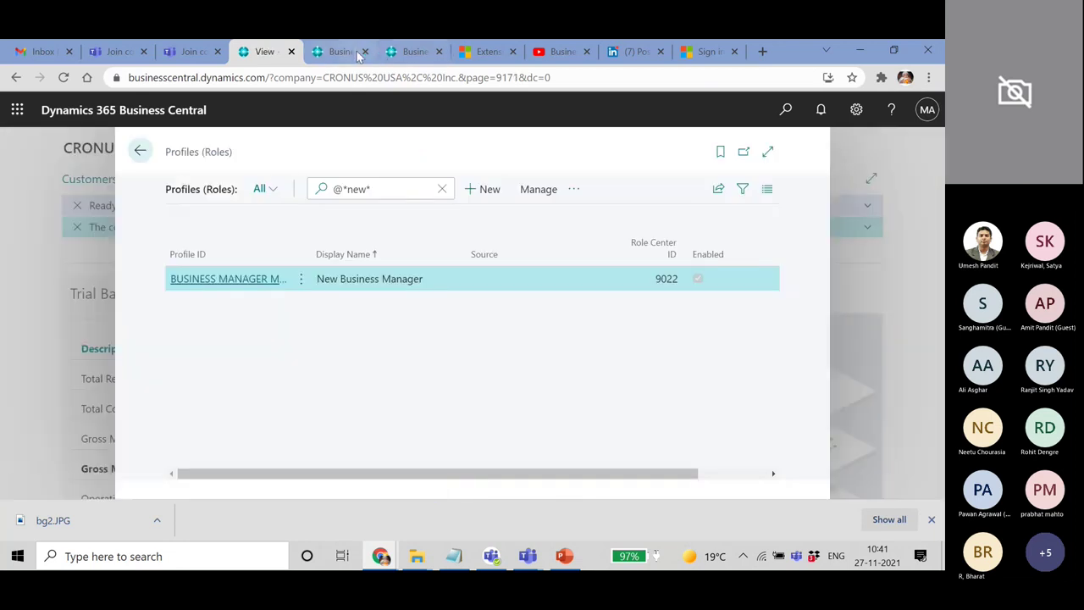
pyautogui.click(142, 152)
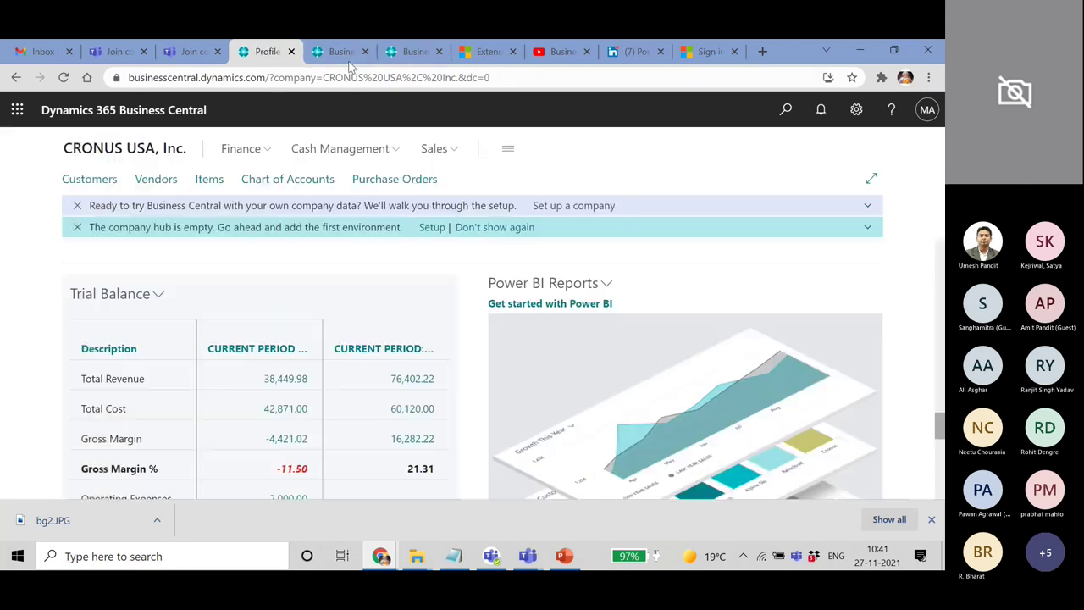
pyautogui.click(119, 181)
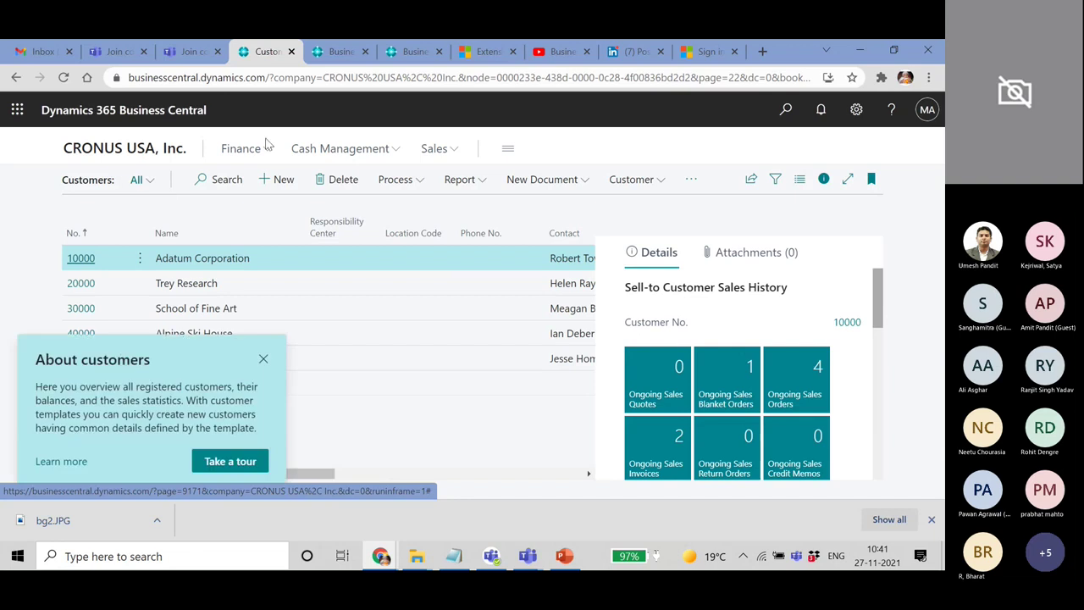
pyautogui.click(263, 359)
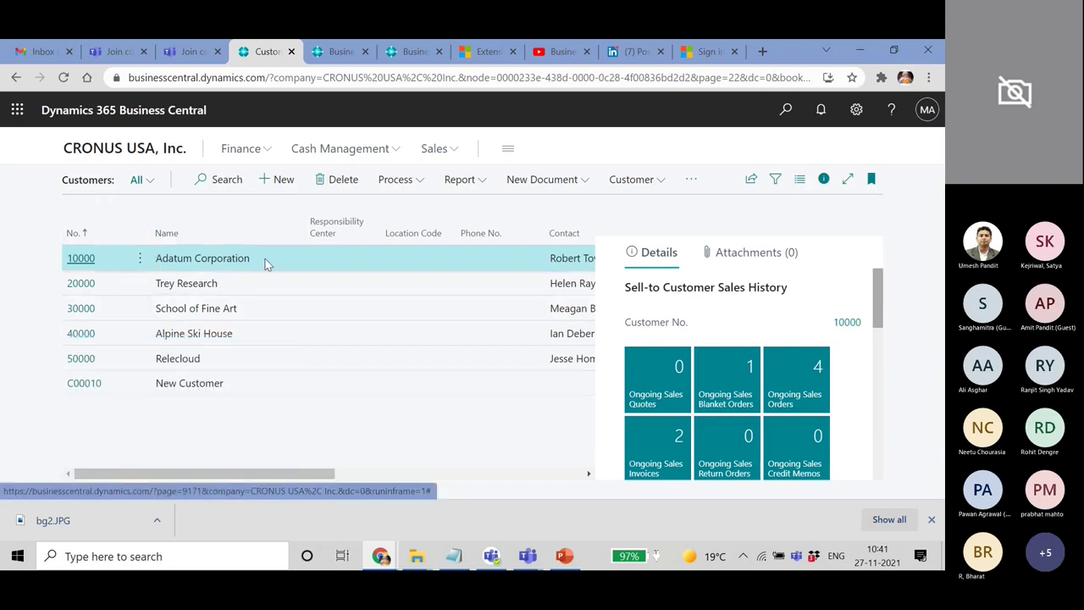
# Step: Export the Customers list using Open in Excel, view Customers.xlsx with editing enabled, and close the workbook
pyautogui.click(785, 110)
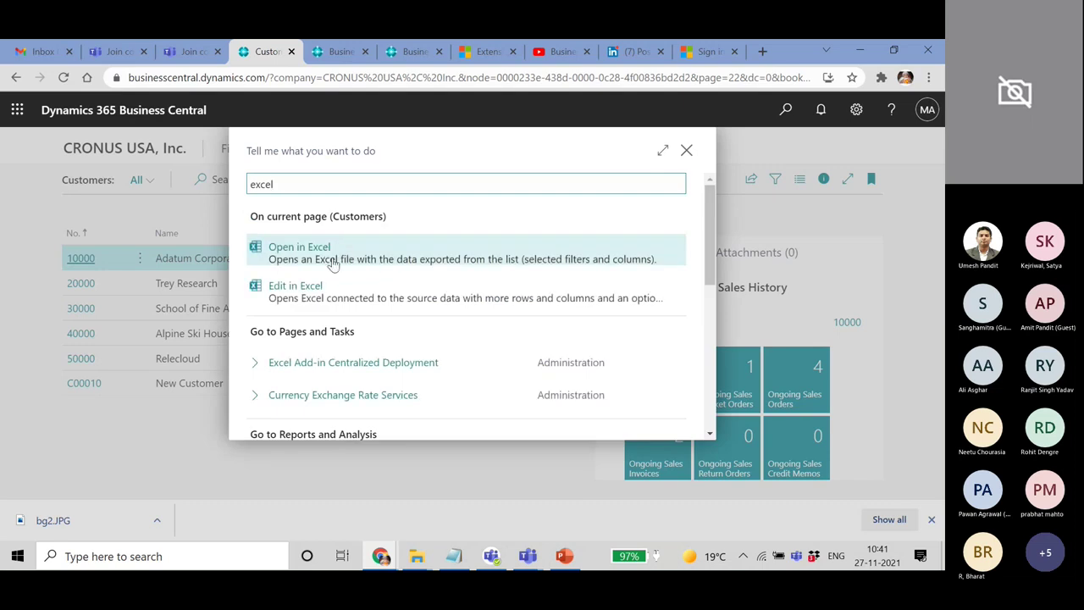
pyautogui.click(316, 254)
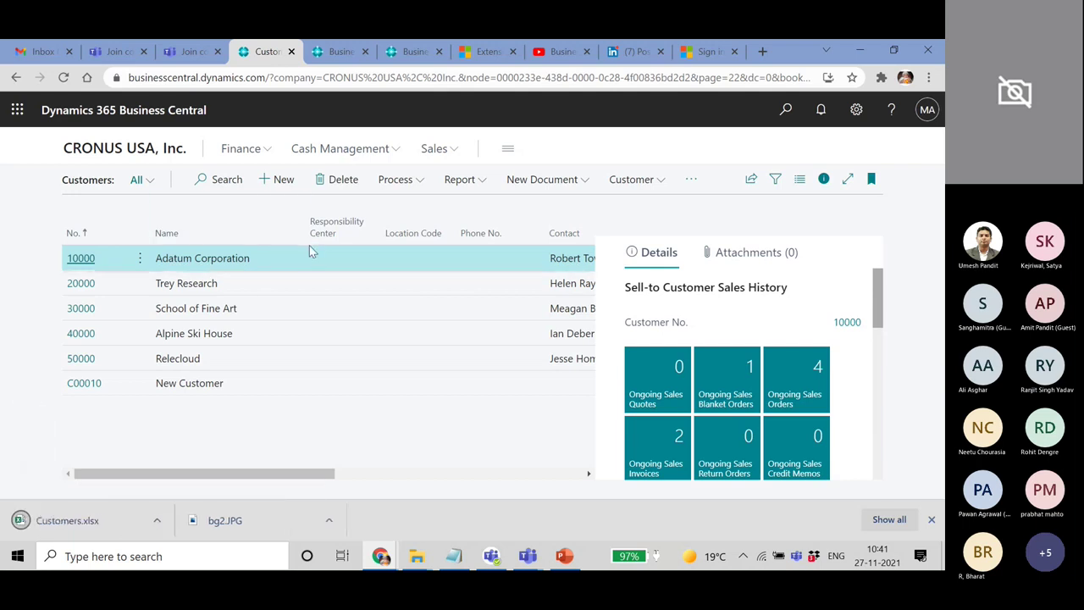
pyautogui.click(80, 524)
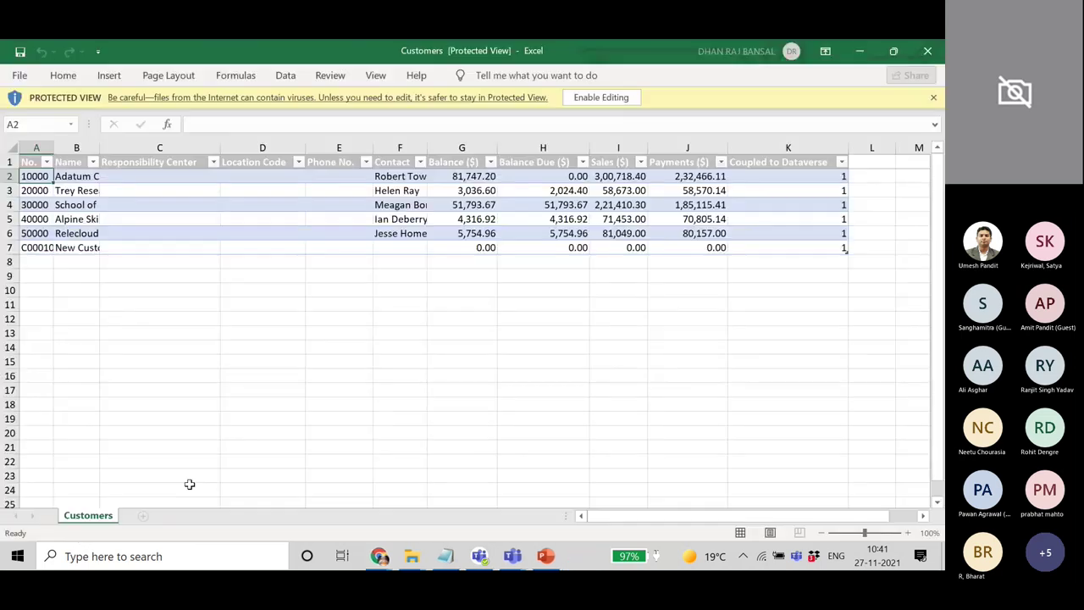
pyautogui.click(617, 98)
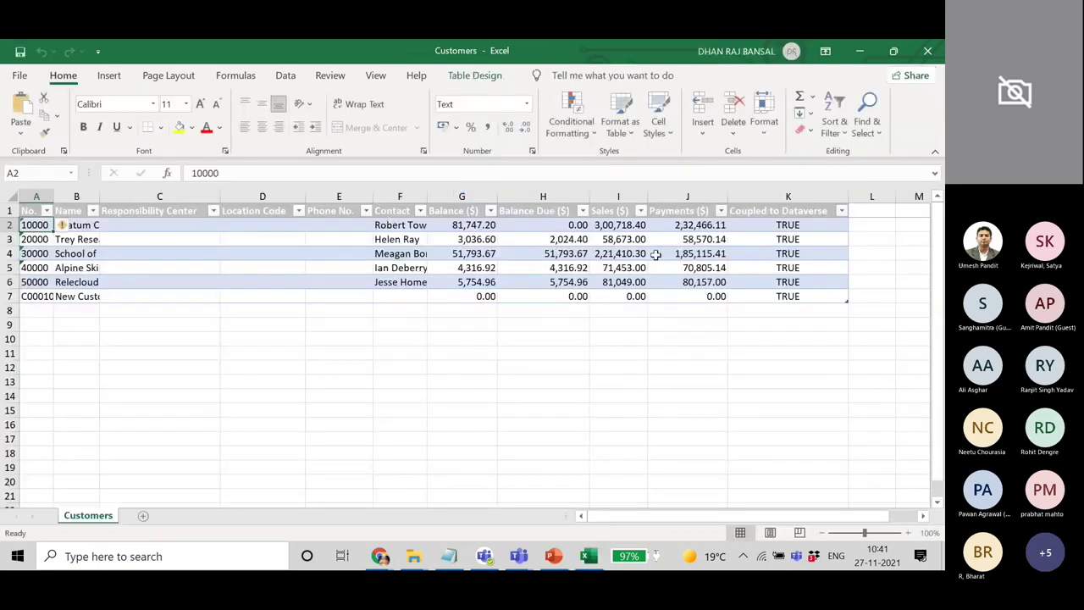
pyautogui.click(928, 52)
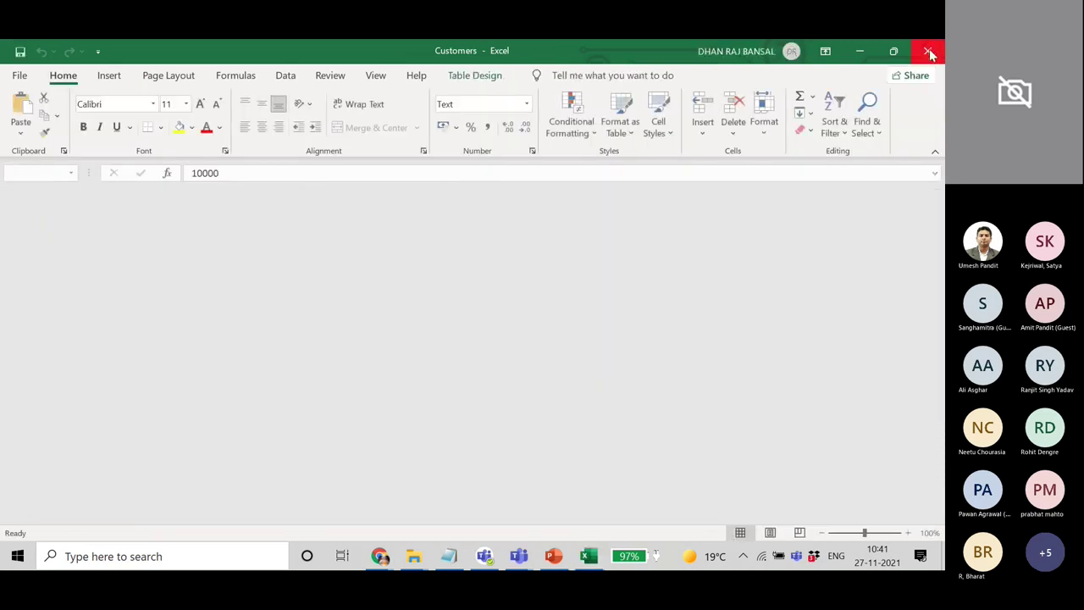
# Step: Export the Customers list using Edit in Excel, and open Customer Card (1).xlsx with editing enabled
pyautogui.click(788, 109)
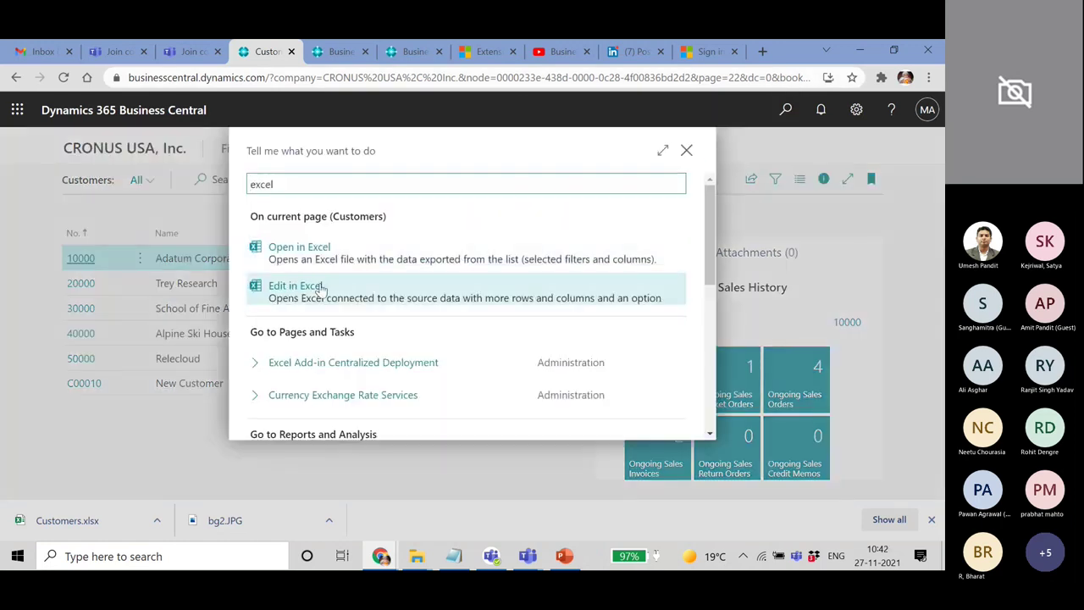
pyautogui.click(324, 288)
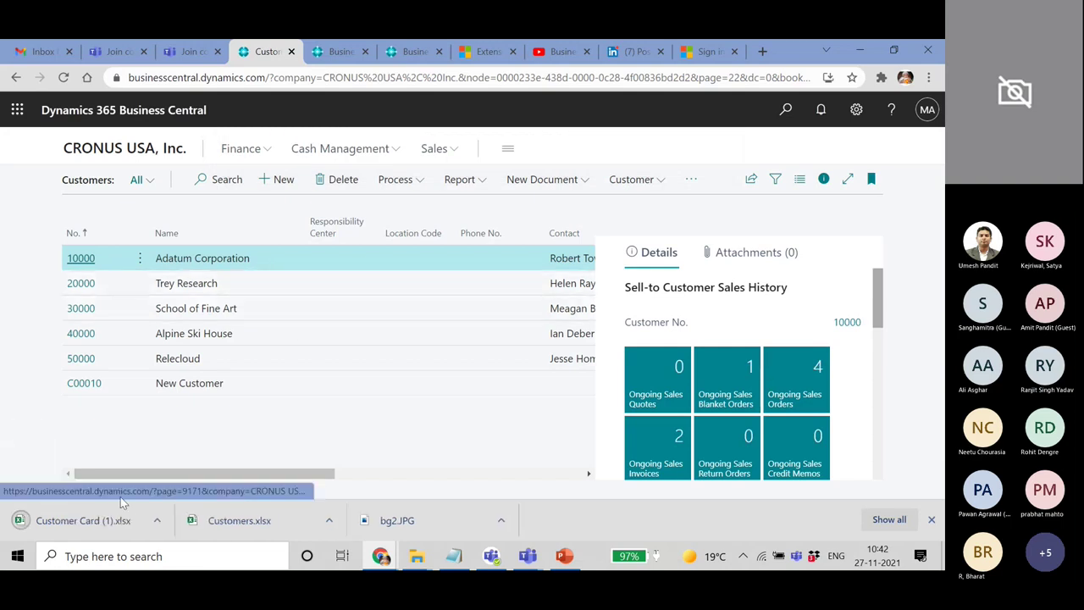
pyautogui.click(83, 520)
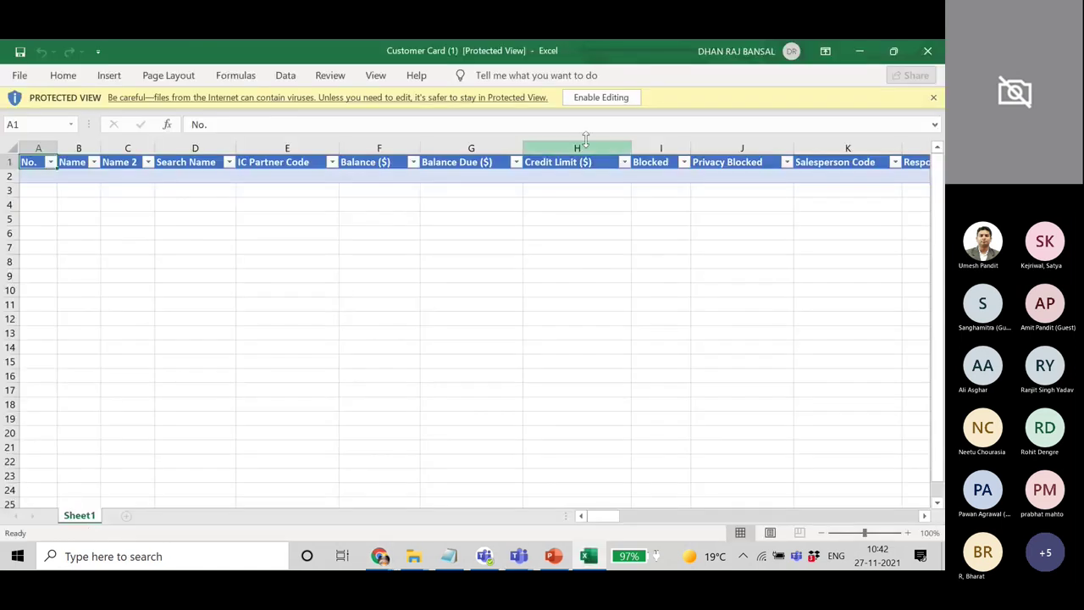
pyautogui.click(599, 98)
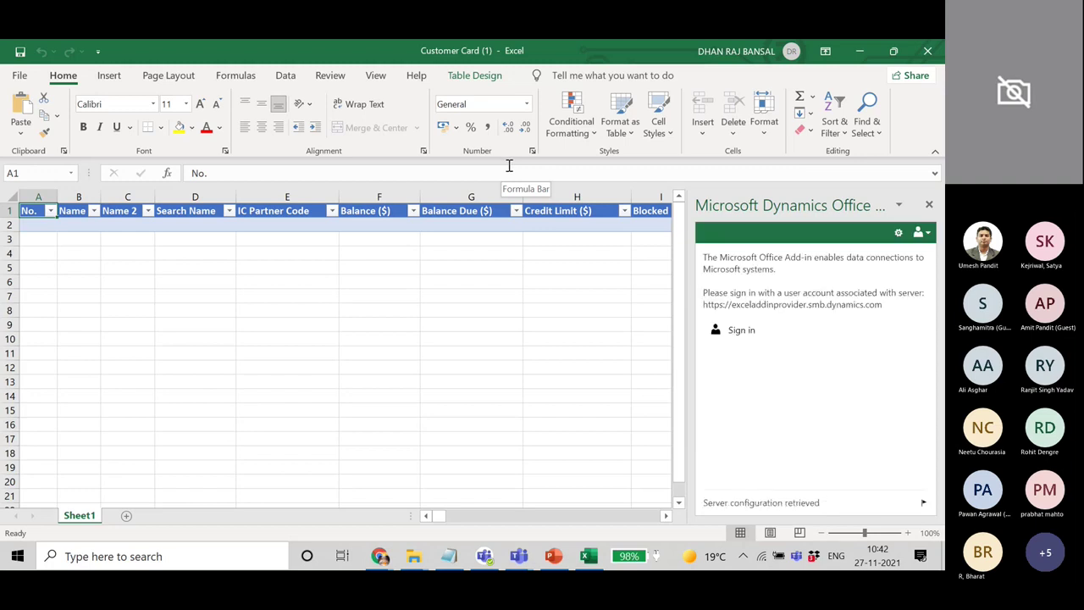
# Step: Sign in to the Microsoft Dynamics Office Add-in to load the customer data into the Customer Card workbook
pyautogui.click(741, 330)
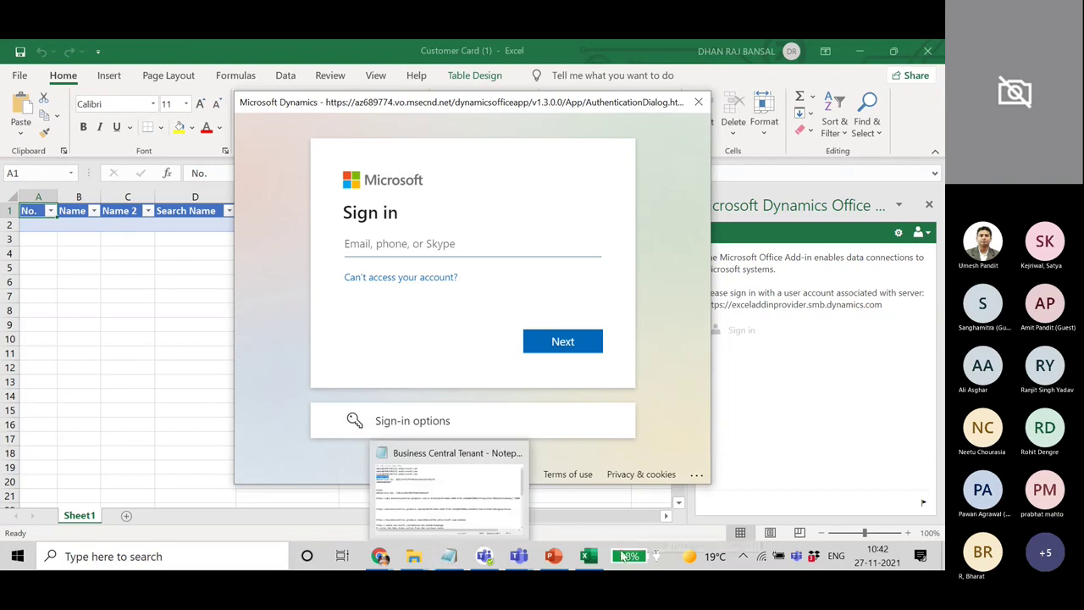
pyautogui.moveTo(523, 555)
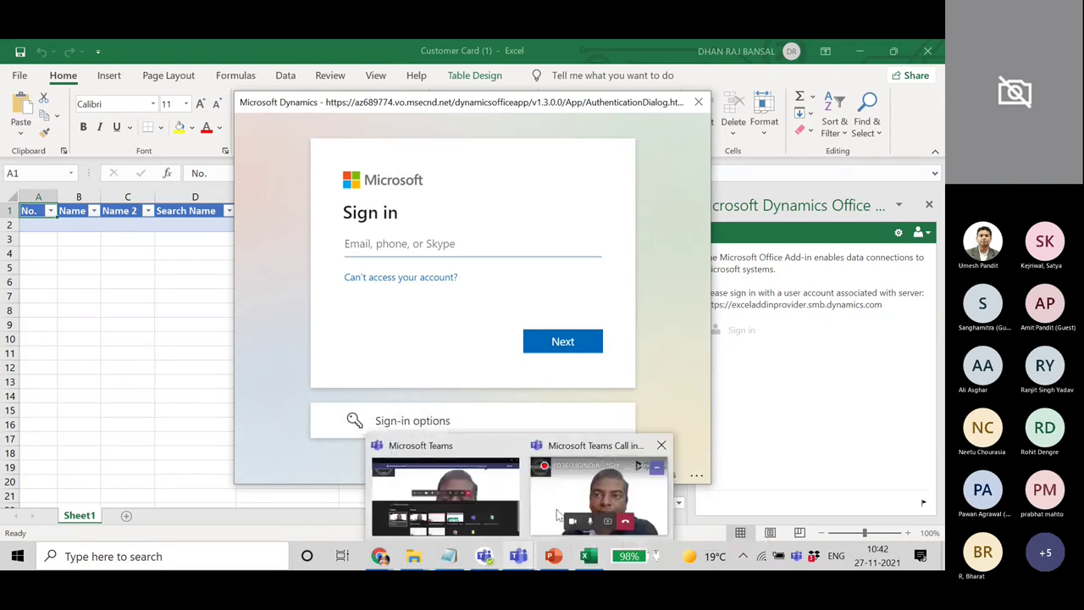
pyautogui.click(566, 487)
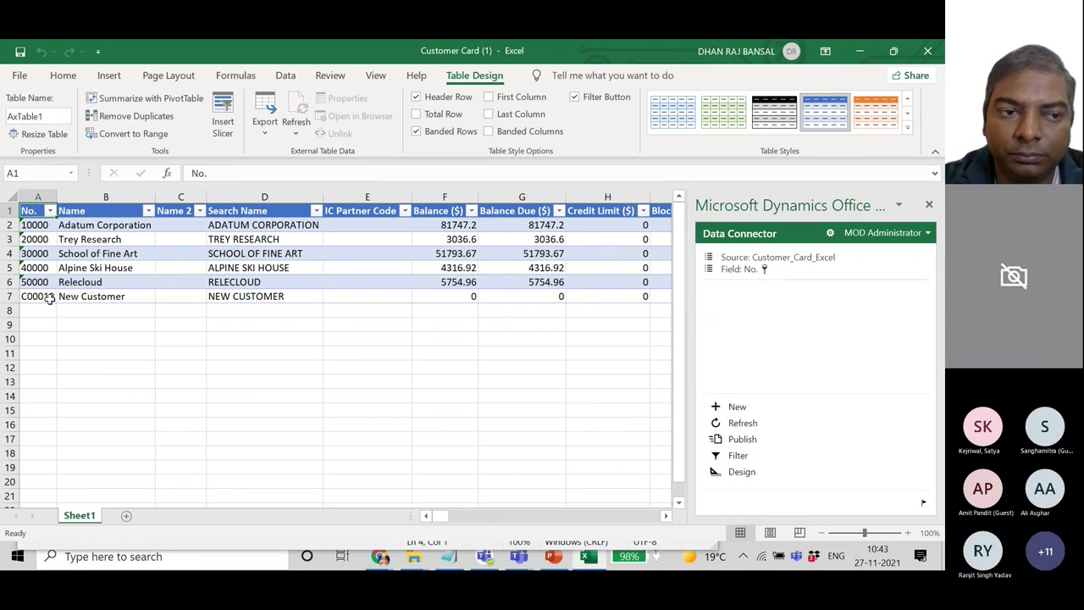
# Step: Switch back to the Customers list in the Business Central browser window
pyautogui.moveTo(380, 556)
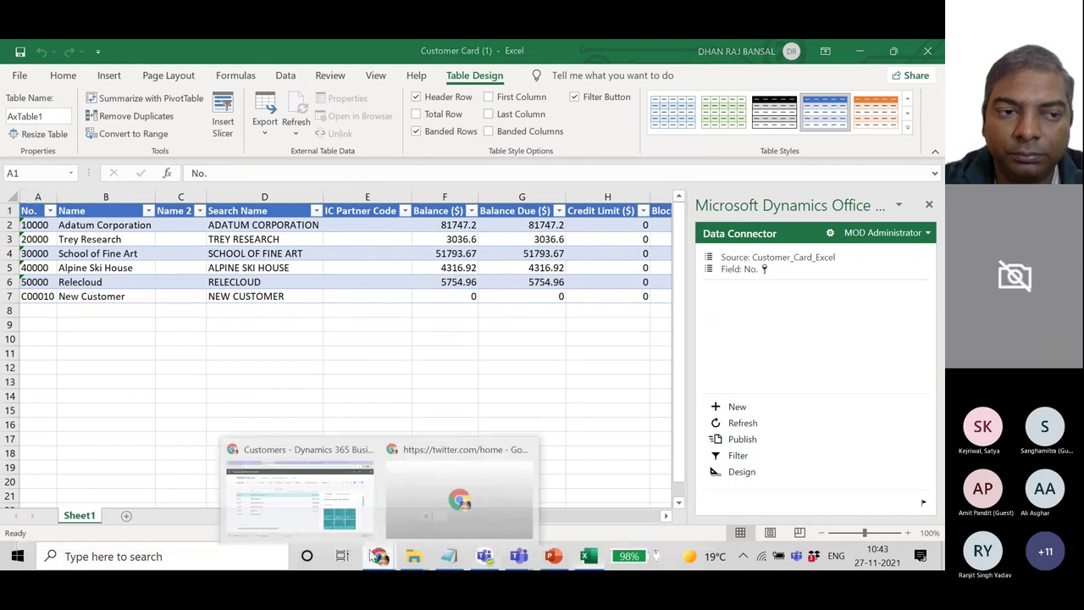
pyautogui.click(287, 507)
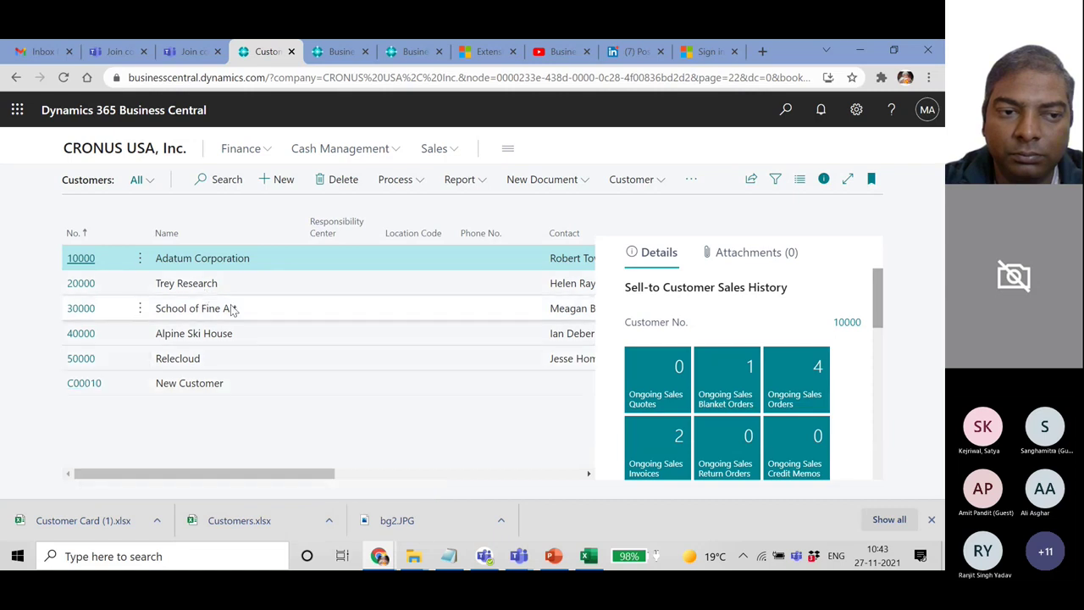
# Step: Switch to the Customer Card workbook in Excel and change Trey Research's Search Name to New Name
pyautogui.click(862, 53)
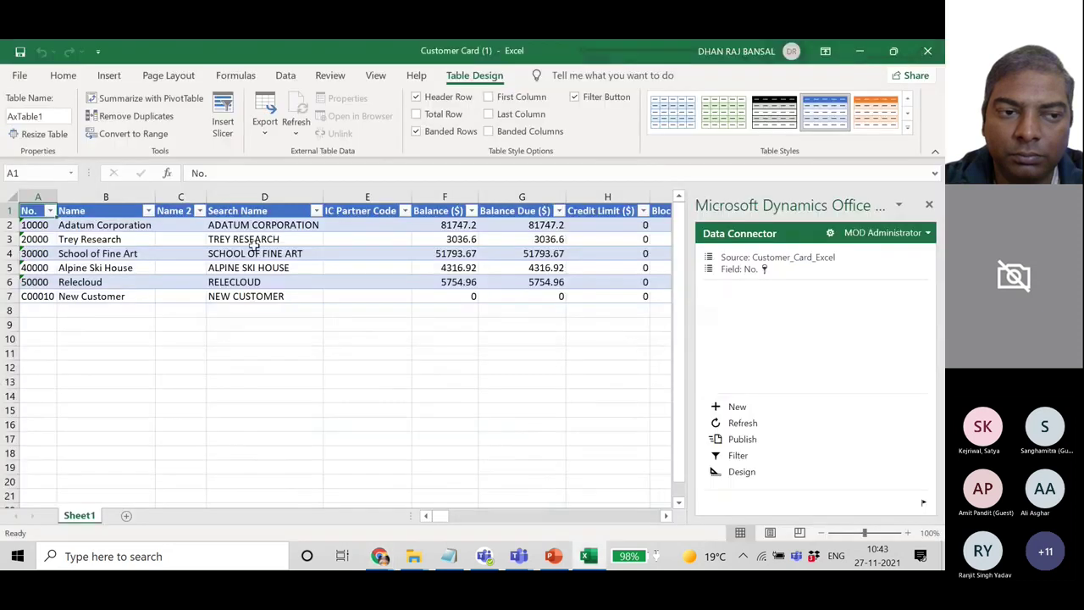
pyautogui.click(254, 240)
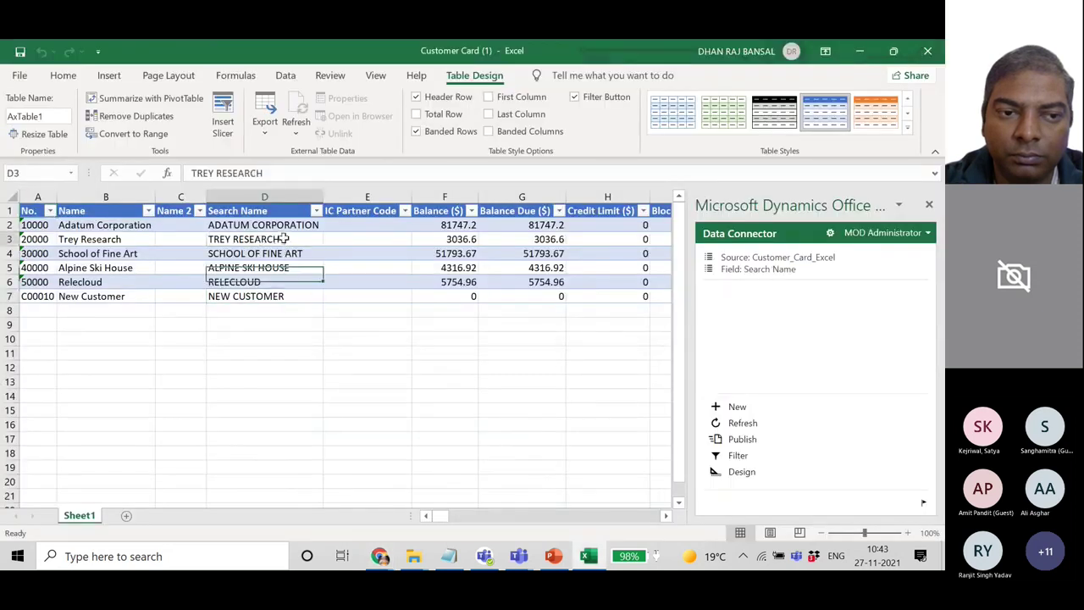
pyautogui.doubleClick(285, 240)
pyautogui.moveTo(282, 239); pyautogui.dragTo(207, 239)
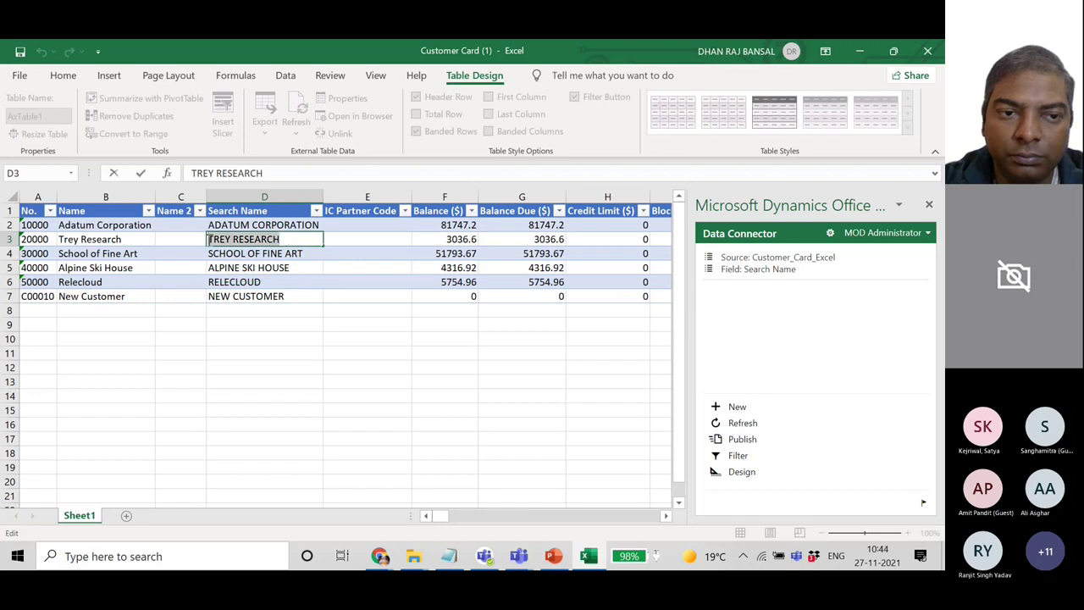
pyautogui.write('New Name')
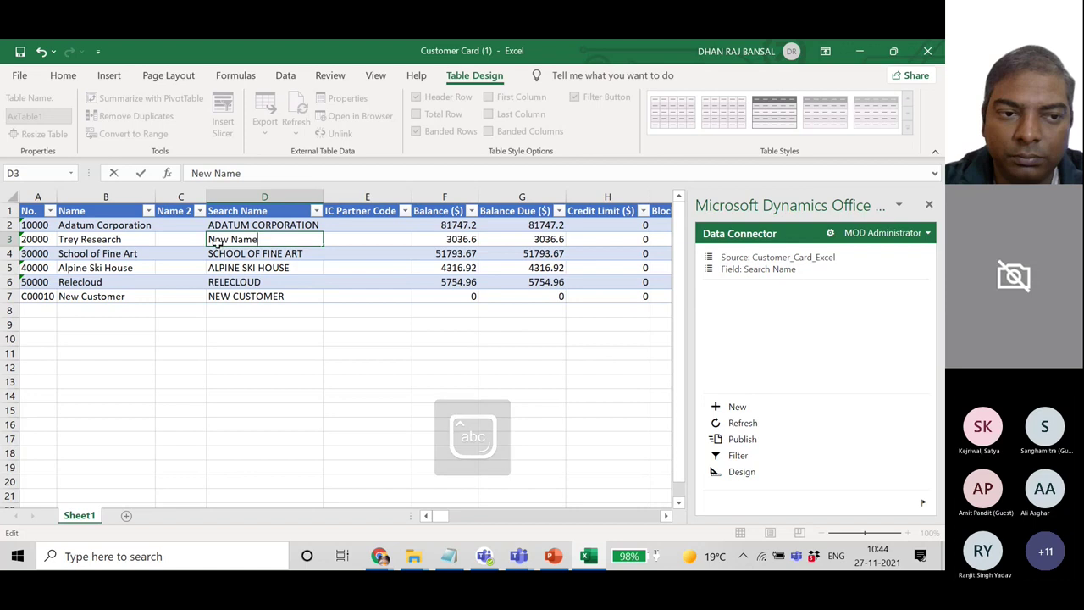
pyautogui.press('Tab')
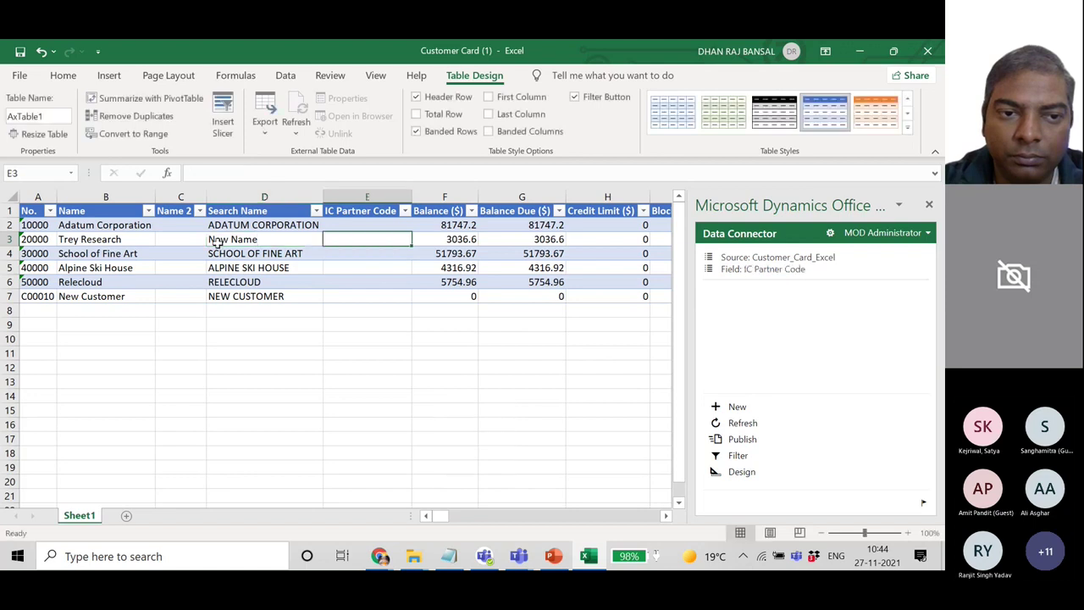
# Step: Try setting Trey Research's Balance ($) to 10000, and undo that change
pyautogui.click(439, 241)
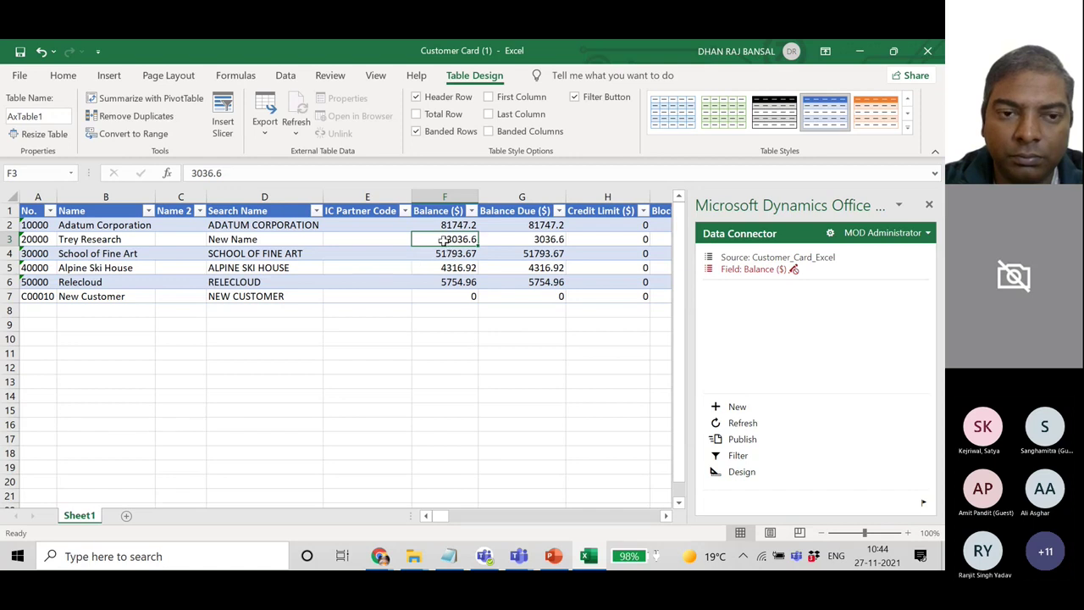
pyautogui.doubleClick(443, 240)
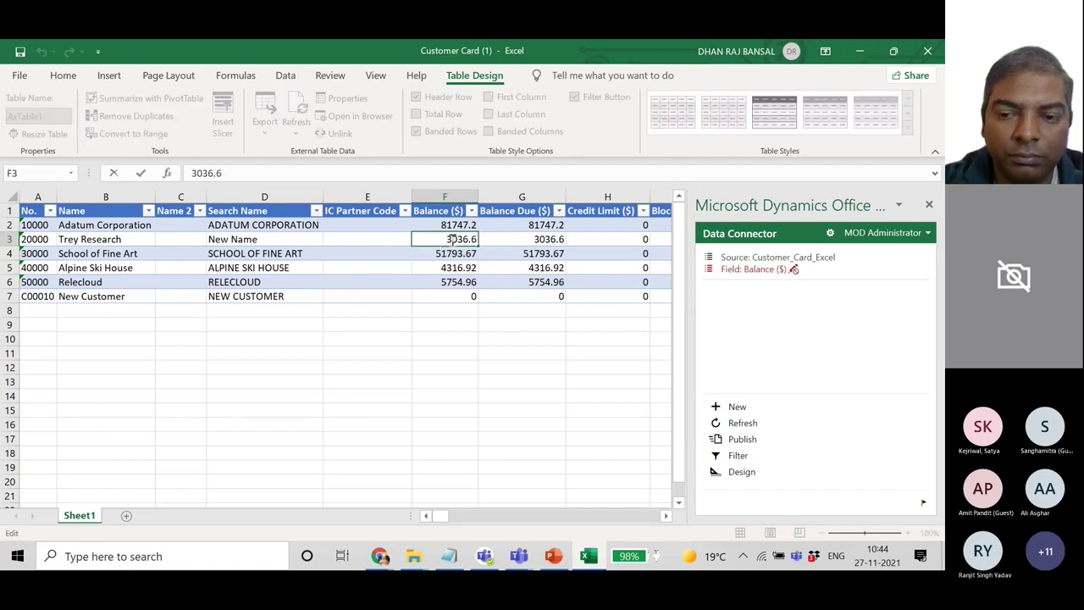
pyautogui.moveTo(443, 240); pyautogui.dragTo(485, 239)
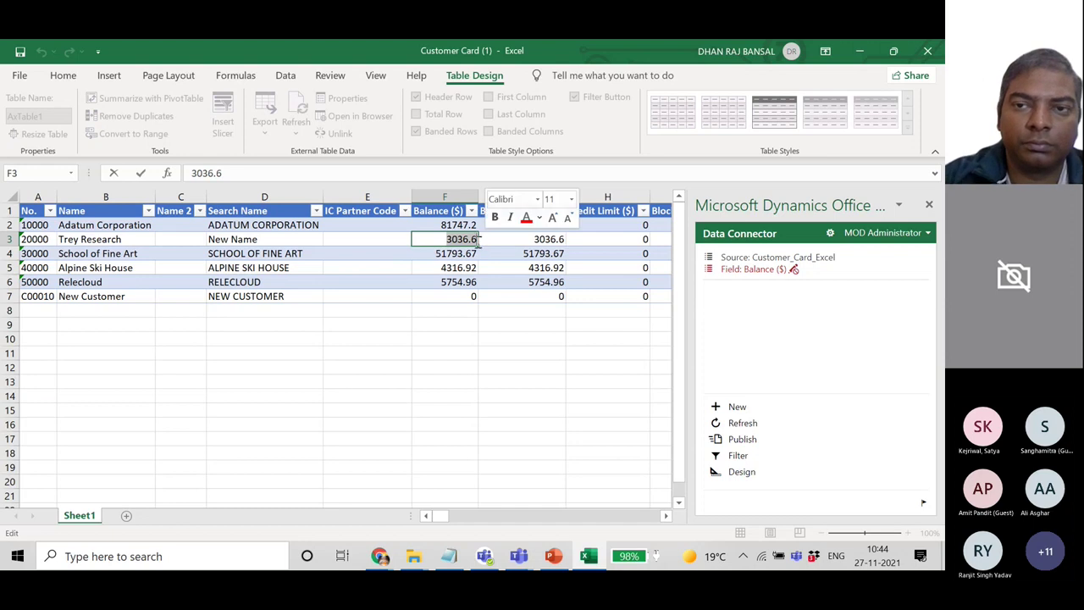
pyautogui.write('1')
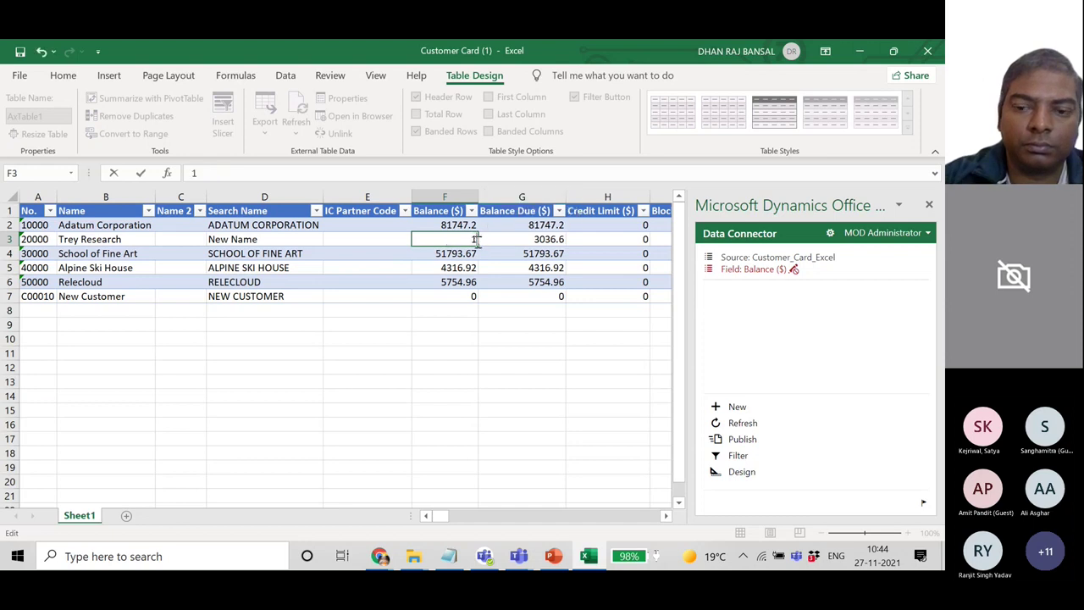
pyautogui.write('0000')
pyautogui.press('Tab')
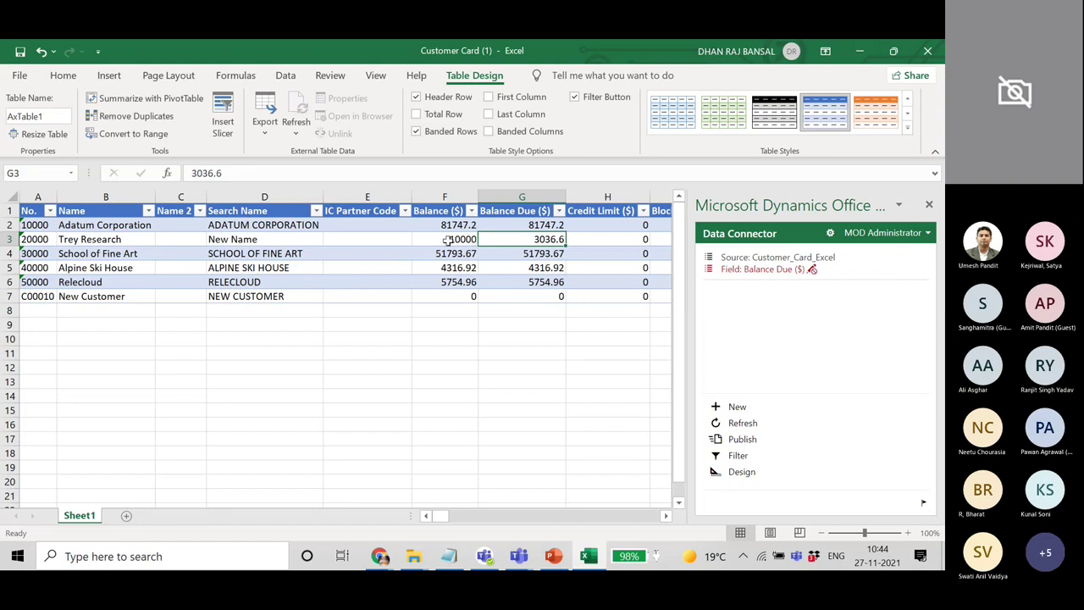
pyautogui.click(447, 240)
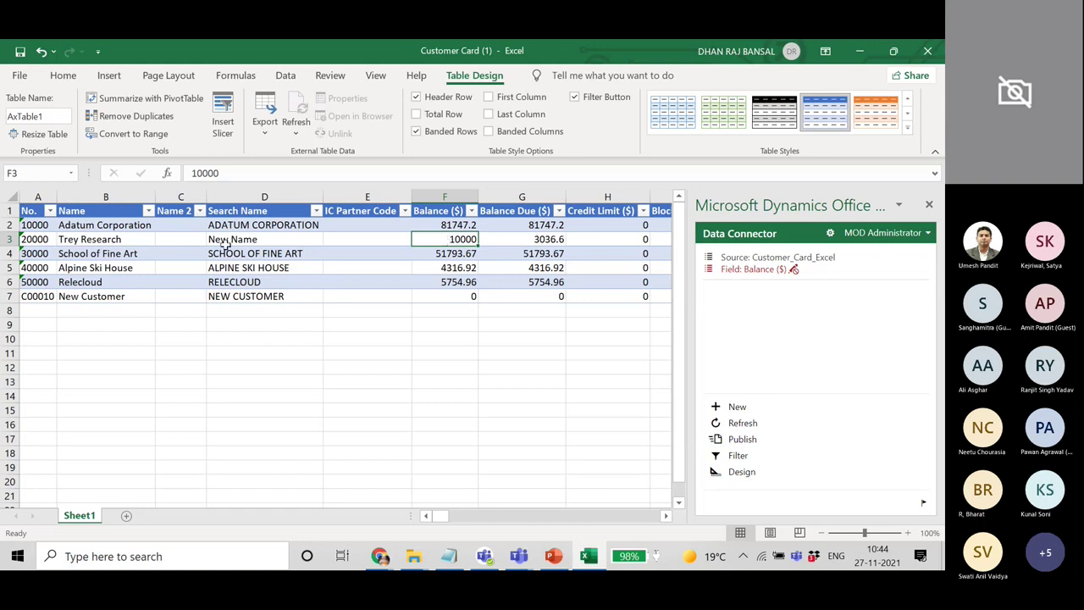
pyautogui.click(461, 257)
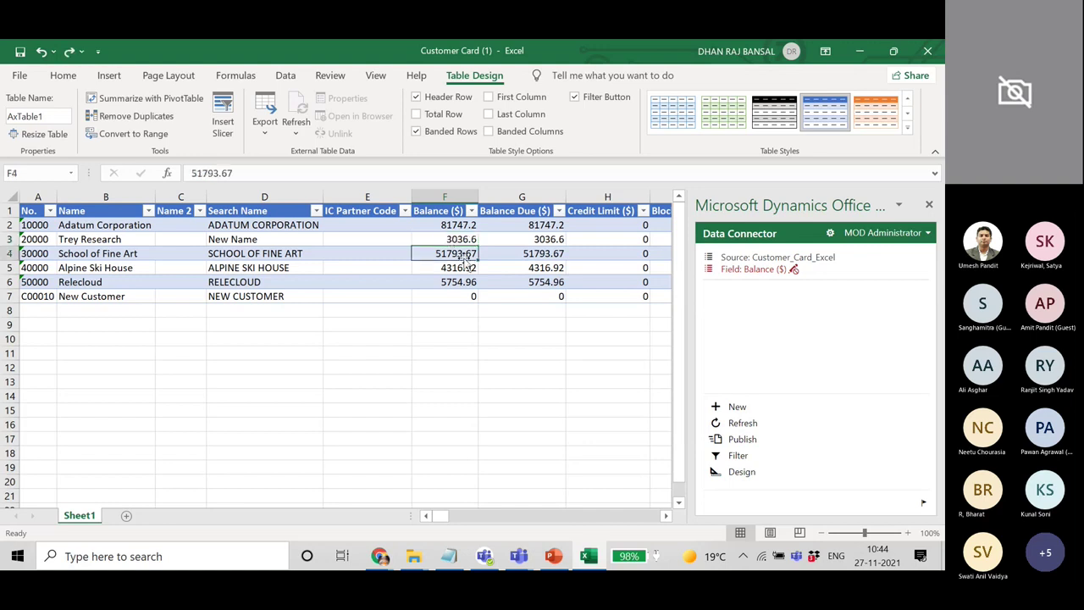
# Step: Change School of Fine Art's Search Name to New Name 2, and publish the workbook changes to Business Central
pyautogui.click(243, 241)
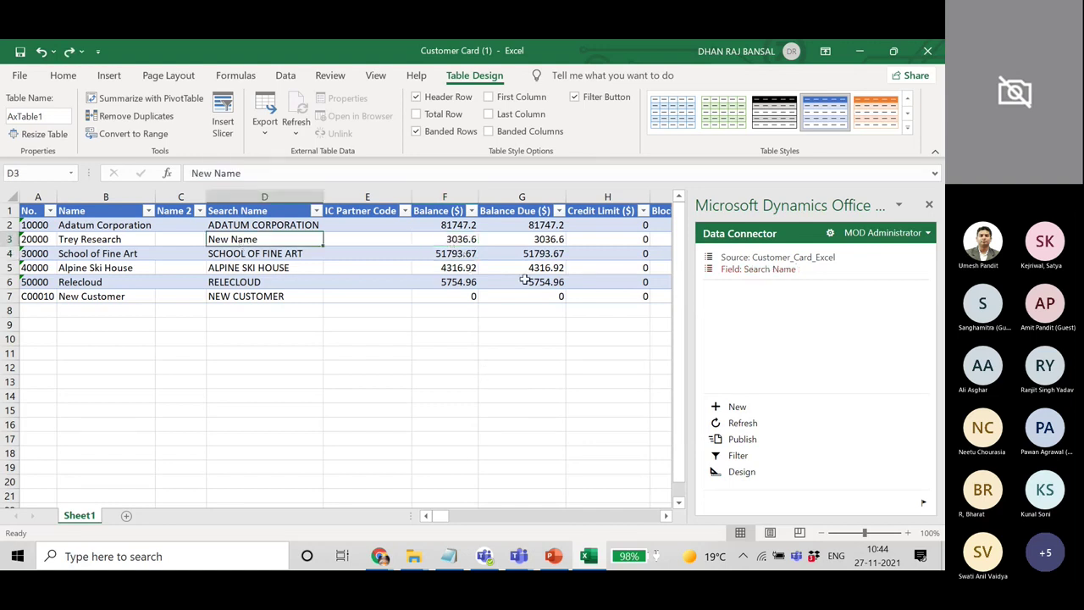
pyautogui.click(665, 515)
pyautogui.moveTo(665, 518); pyautogui.dragTo(666, 517)
pyautogui.moveTo(578, 519); pyautogui.dragTo(366, 516)
pyautogui.click(238, 254)
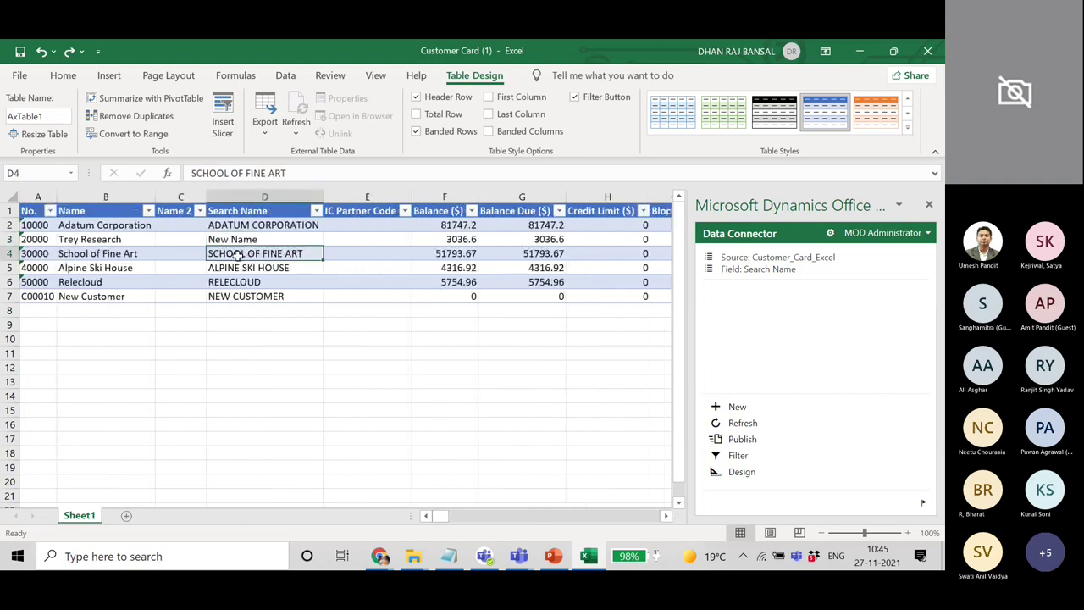
pyautogui.press('capslock')
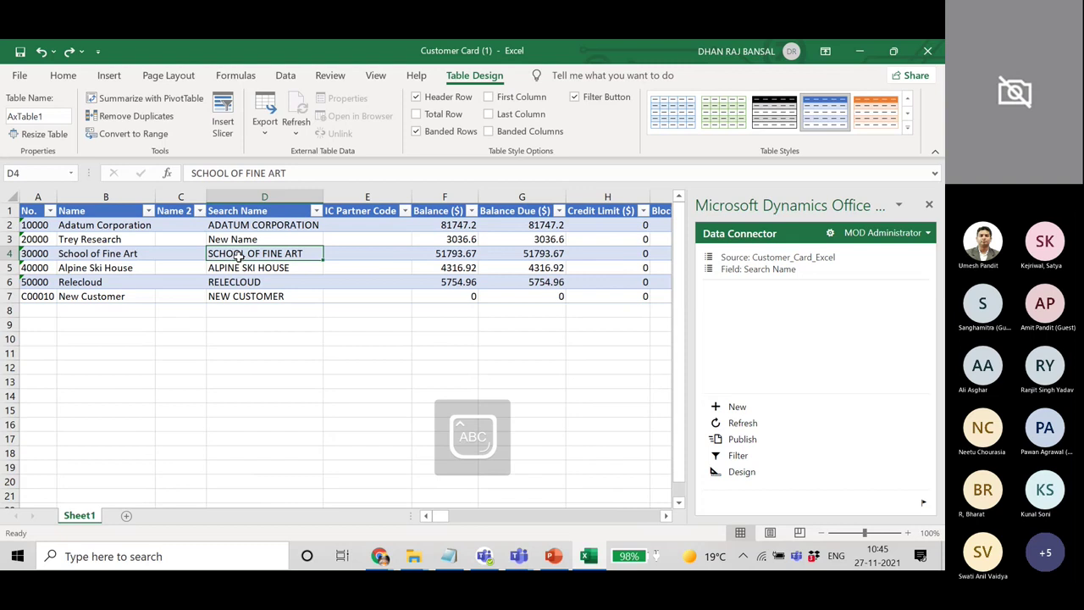
pyautogui.write('New NAMe')
pyautogui.press('capslock')
pyautogui.press('BackSpace')
pyautogui.press('BackSpace')
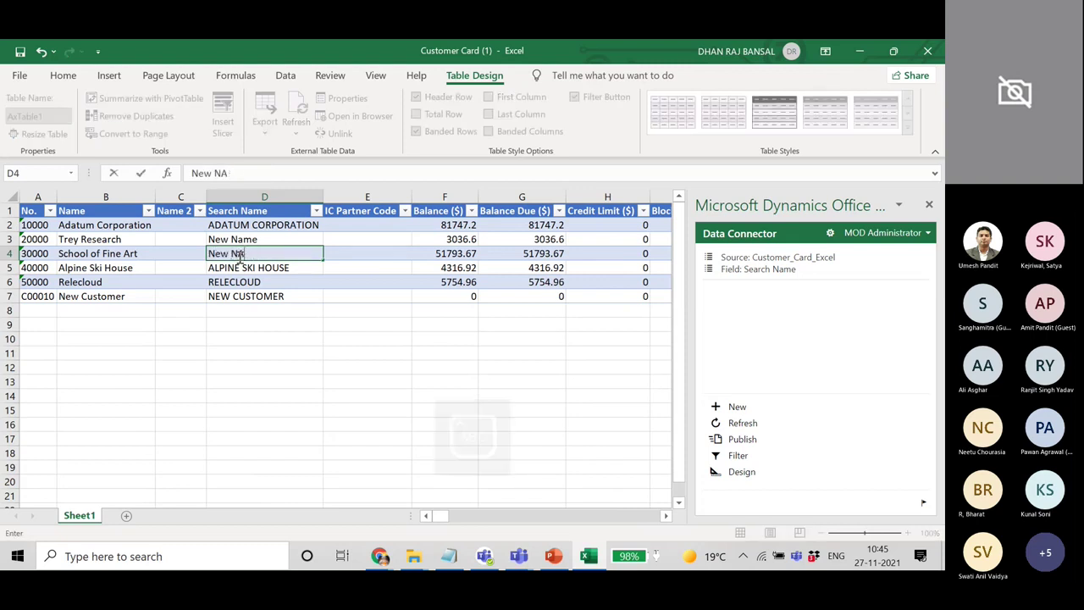
pyautogui.write('me 2')
pyautogui.press('Tab')
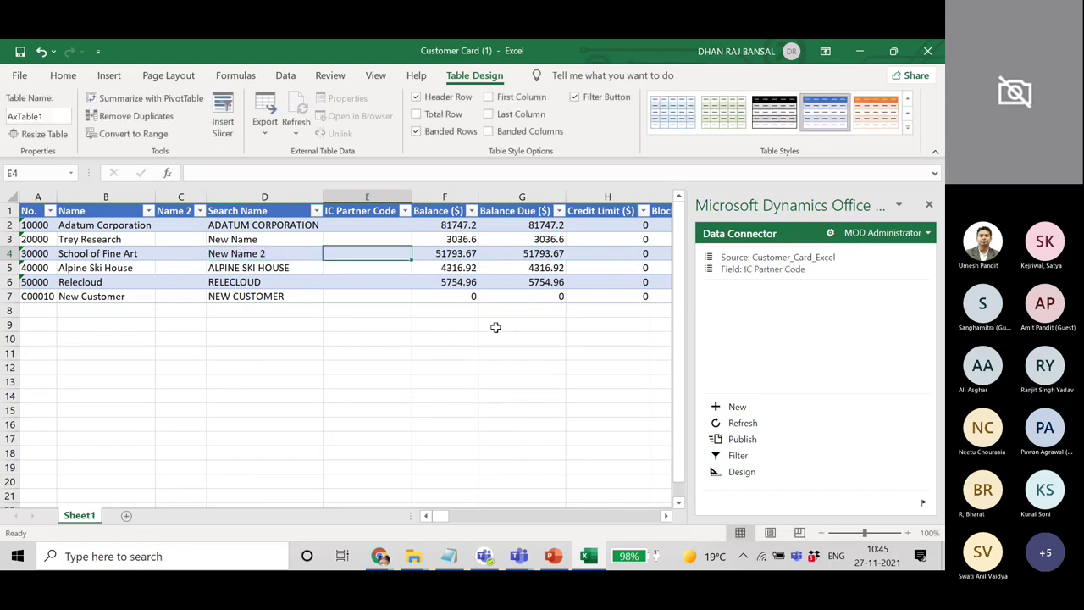
pyautogui.click(740, 439)
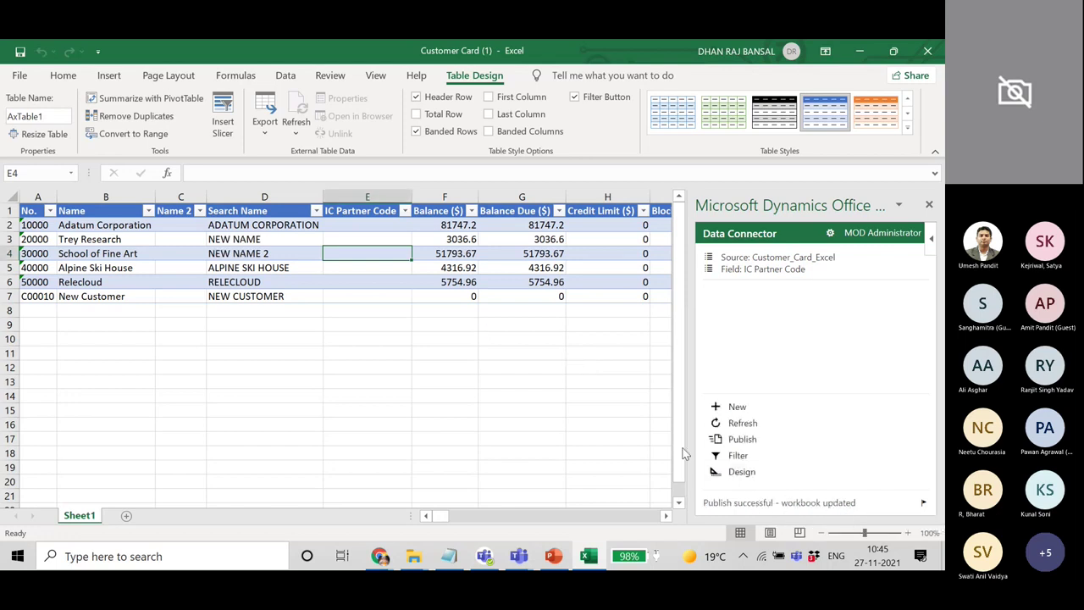
# Step: Switch to the Business Central Customers list in the browser and reload the page
pyautogui.click(378, 550)
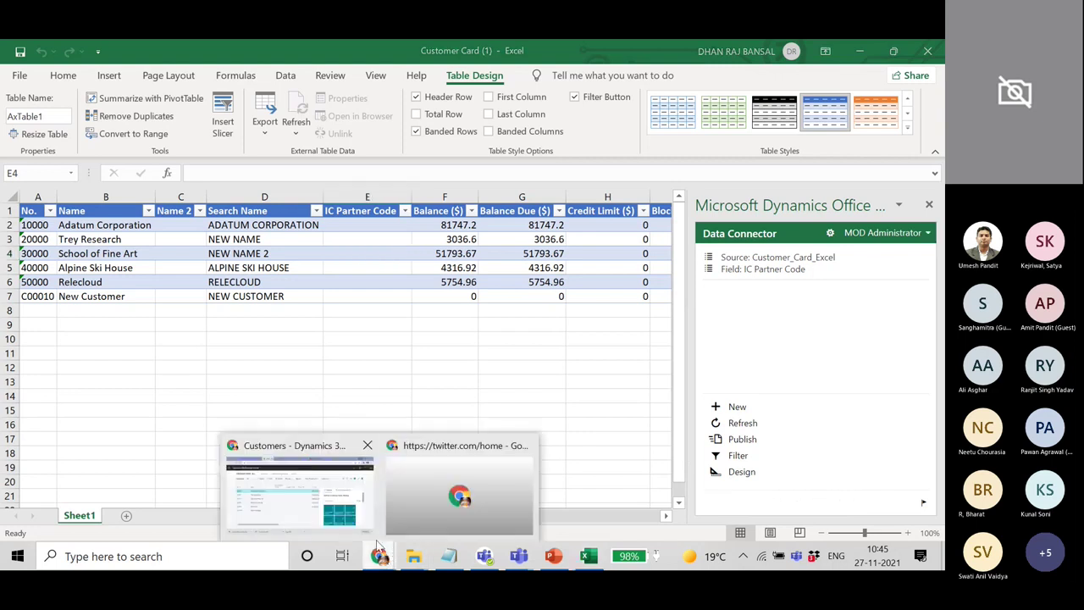
pyautogui.click(264, 513)
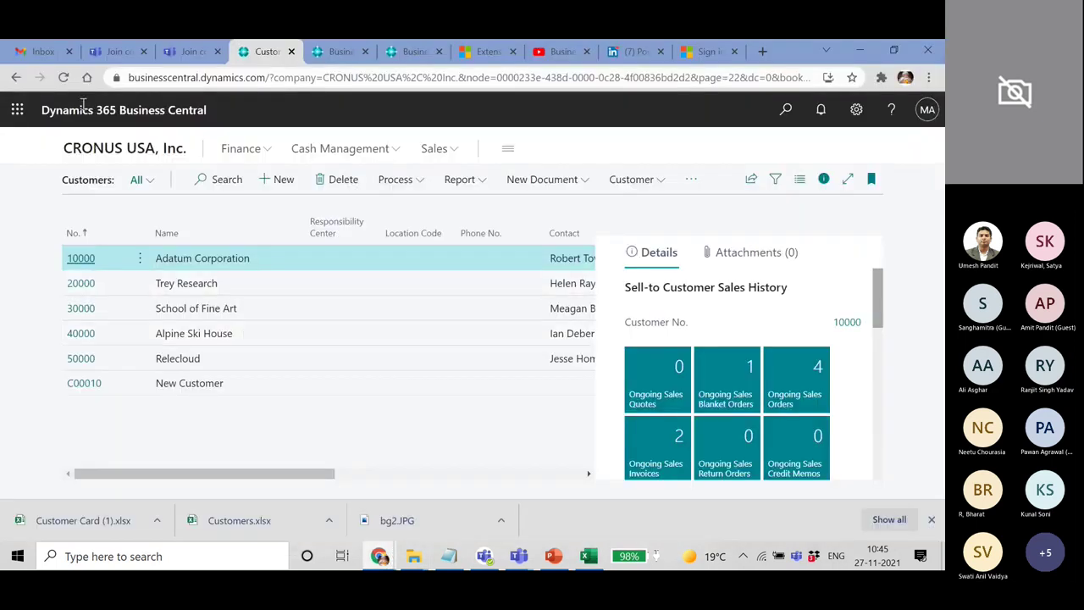
pyautogui.click(63, 77)
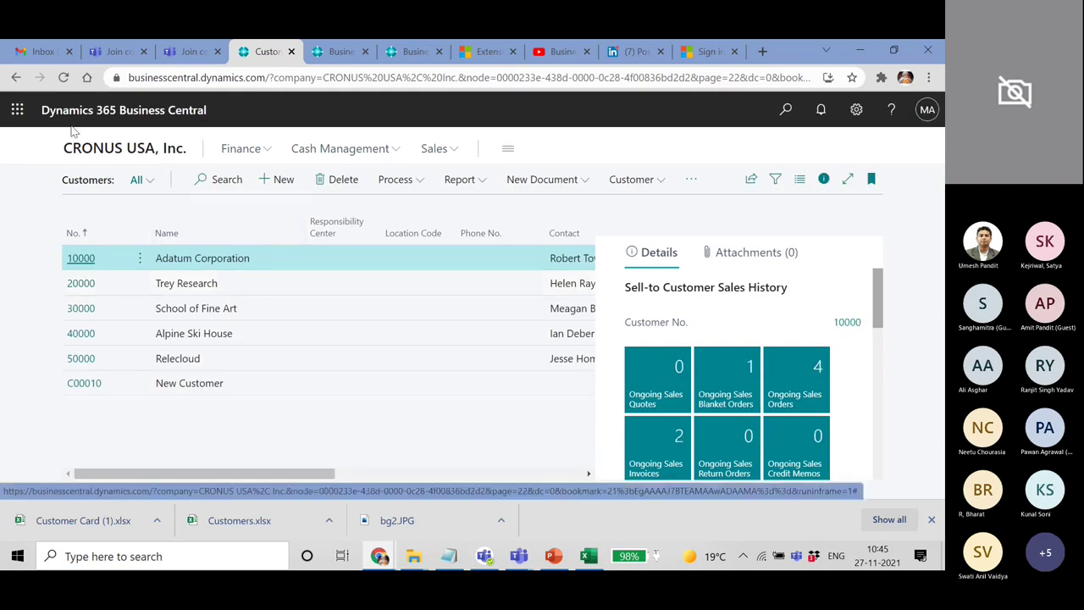
pyautogui.click(63, 78)
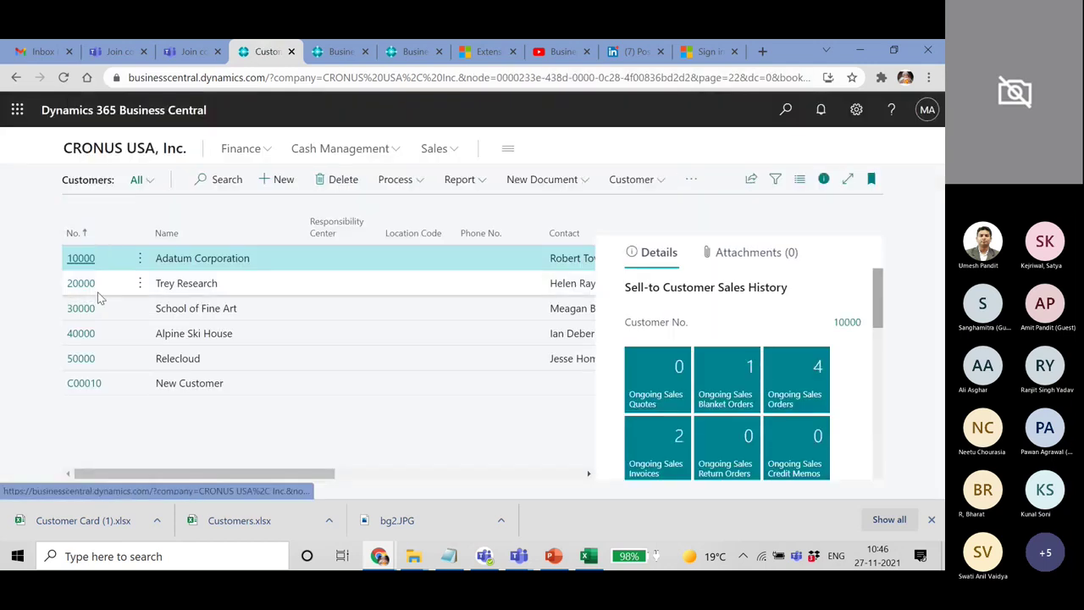
# Step: Open the Trey Research customer card, dismiss the customer details tip, and expand the General section
pyautogui.click(88, 283)
pyautogui.click(161, 283)
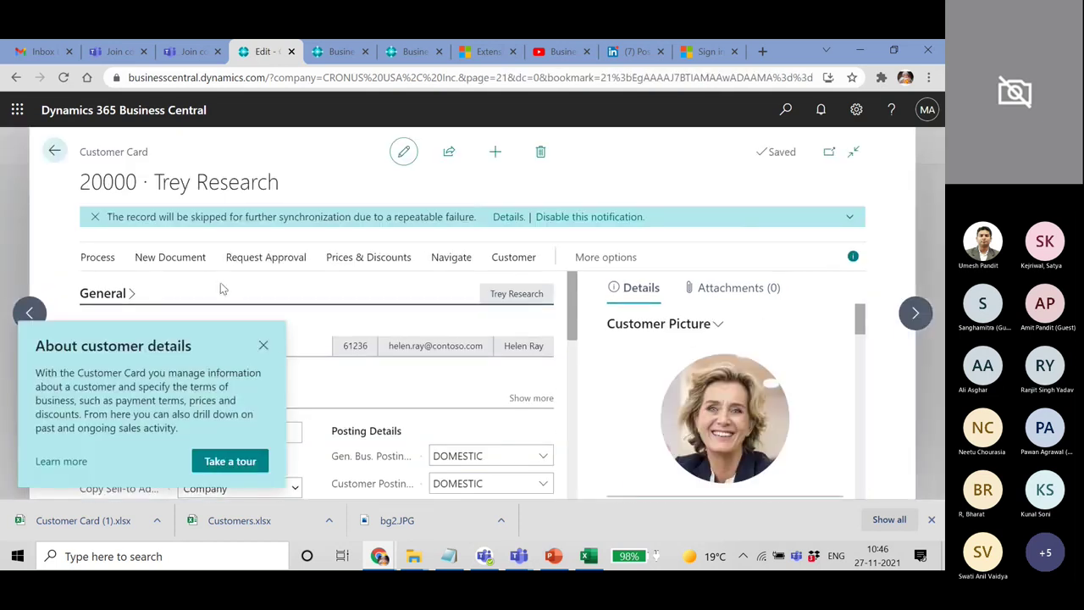
pyautogui.click(268, 351)
pyautogui.click(131, 296)
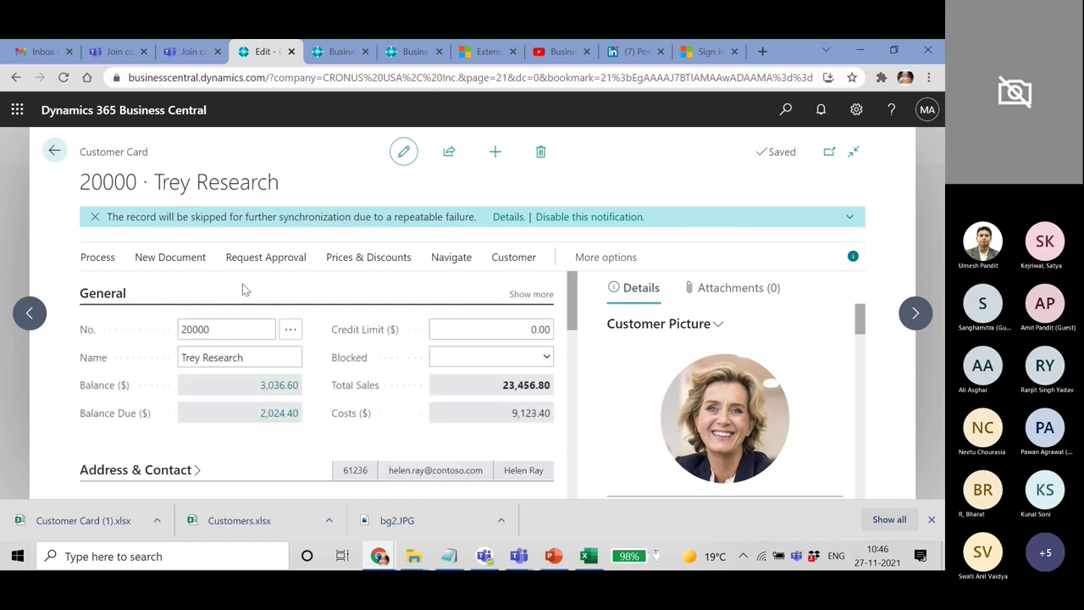
# Step: Switch back to the Customer Card workbook in Excel and change Trey Research's Name to New Name
pyautogui.click(590, 556)
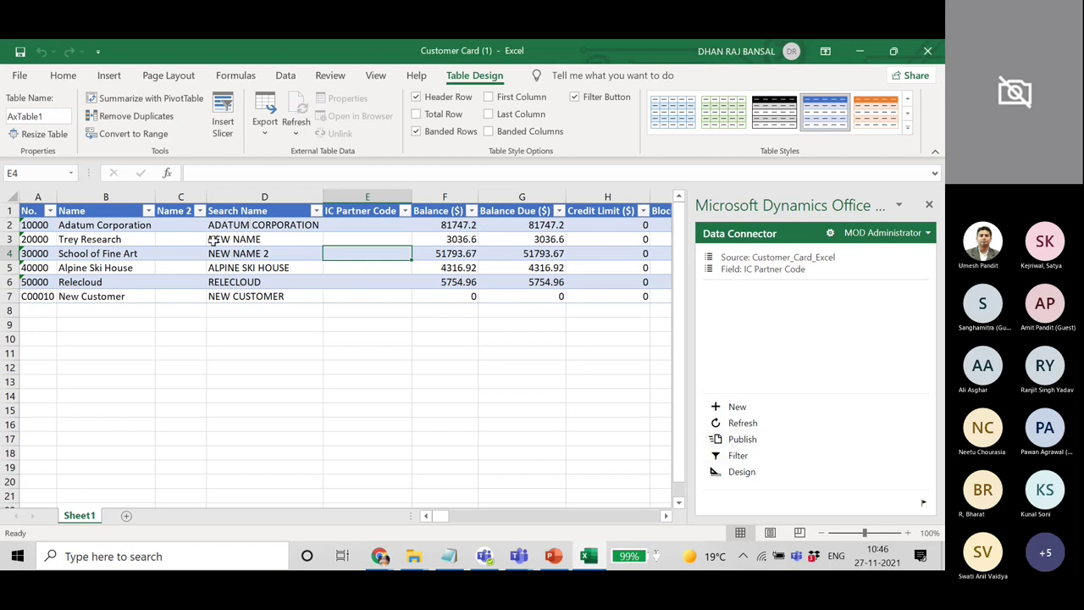
pyautogui.click(254, 240)
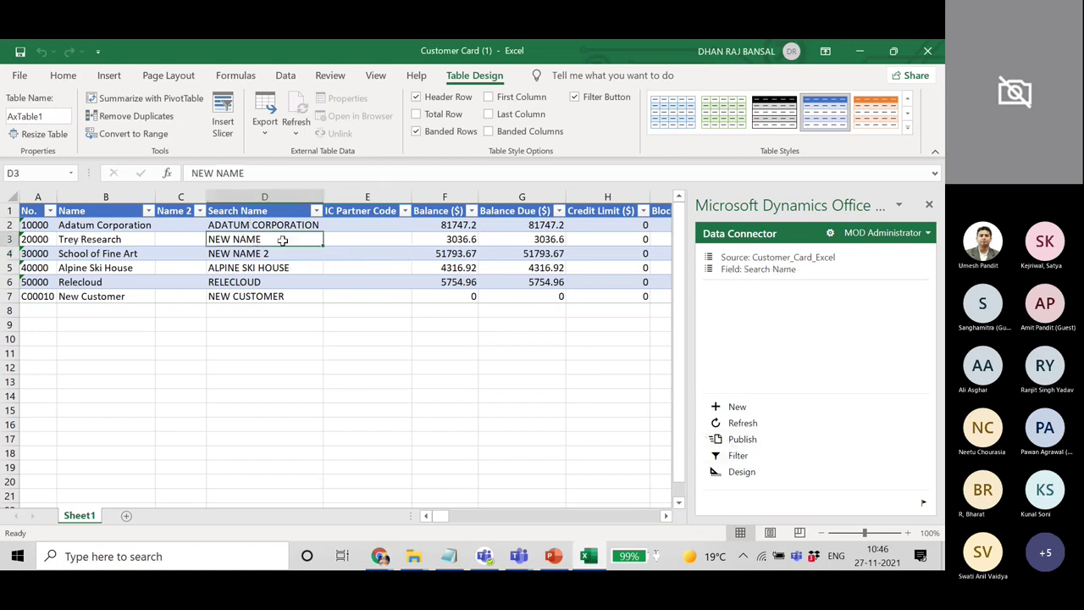
pyautogui.click(90, 241)
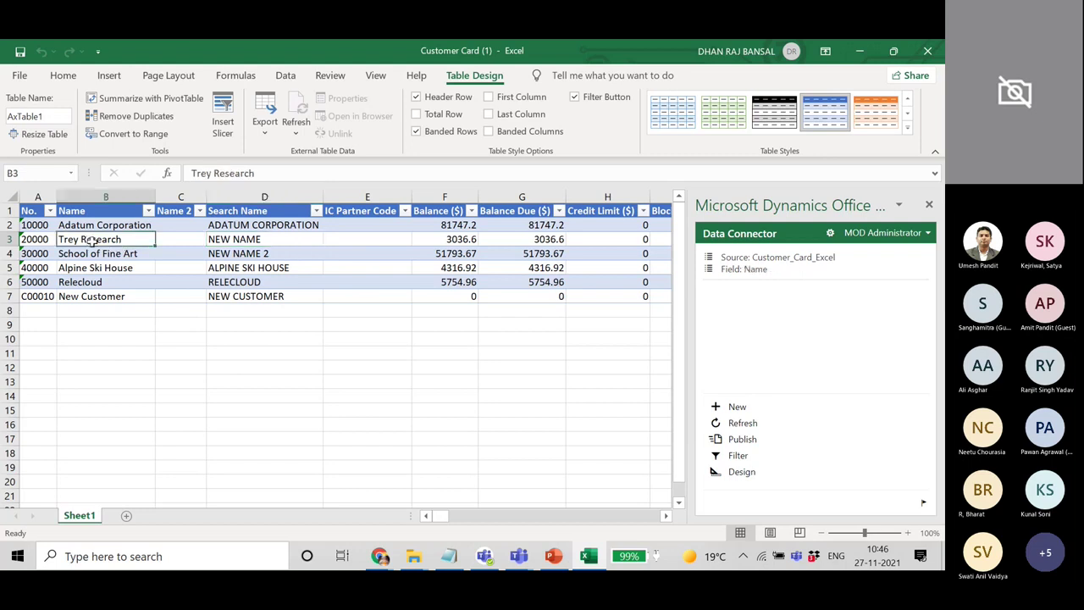
pyautogui.write('New Customer')
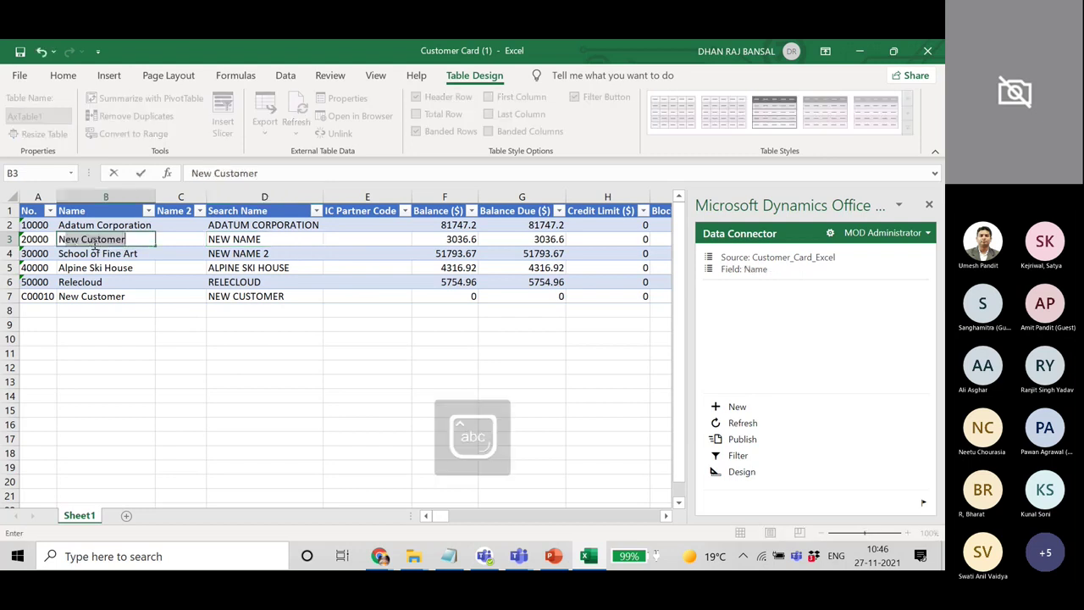
pyautogui.press('BackSpace')
pyautogui.press('BackSpace')
pyautogui.press('BackSpace')
pyautogui.press('BackSpace')
pyautogui.press('BackSpace')
pyautogui.press('BackSpace')
pyautogui.press('BackSpace')
pyautogui.press('BackSpace')
pyautogui.write('Name')
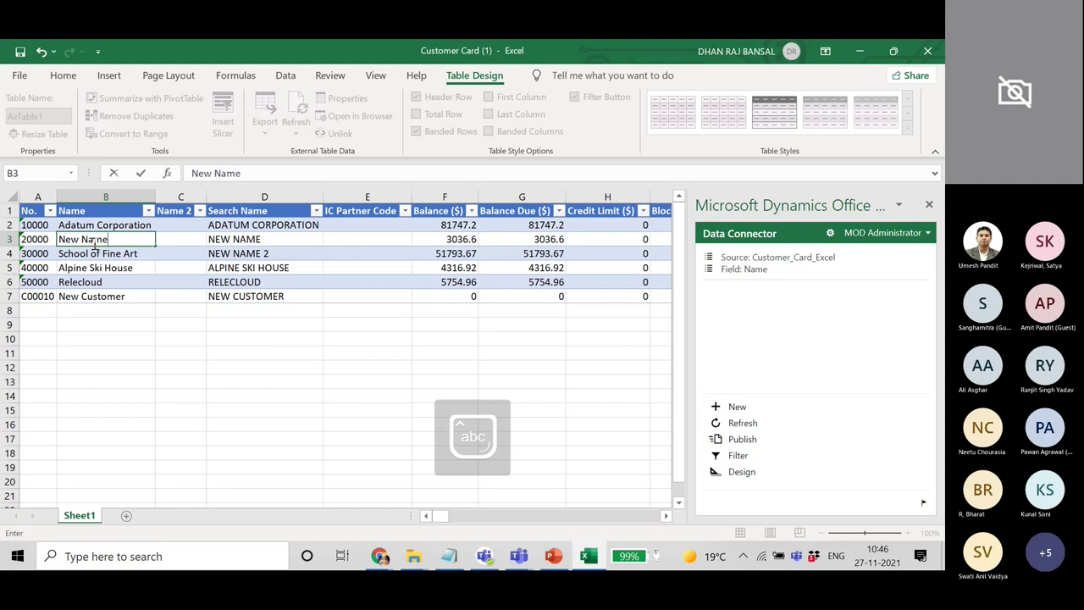
# Step: Change School of Fine Art's Name to New Name2, and publish the workbook changes to Business Central
pyautogui.click(98, 250)
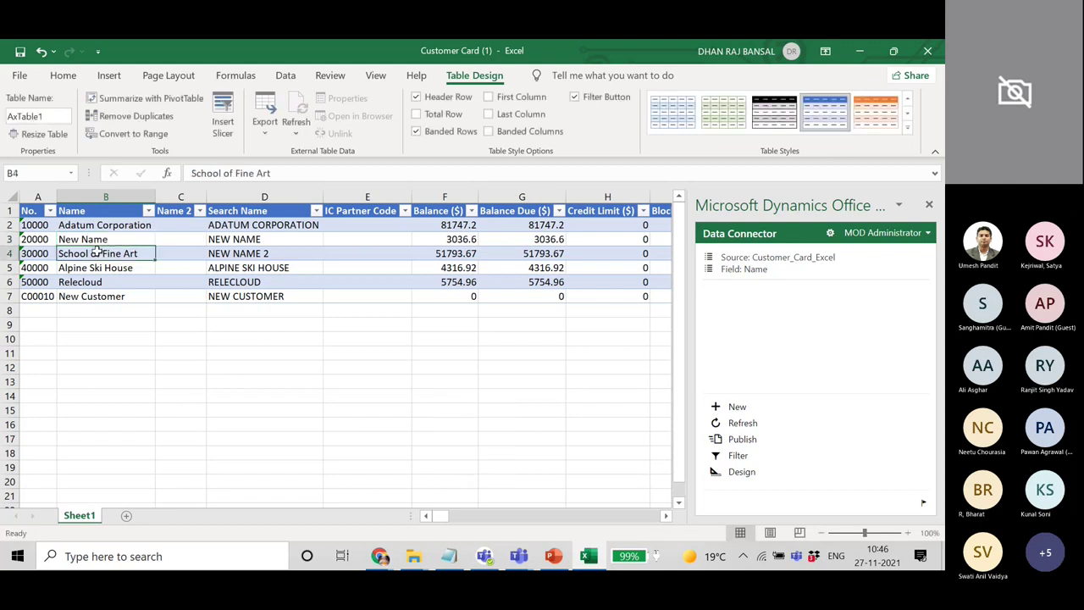
pyautogui.write('New Name2')
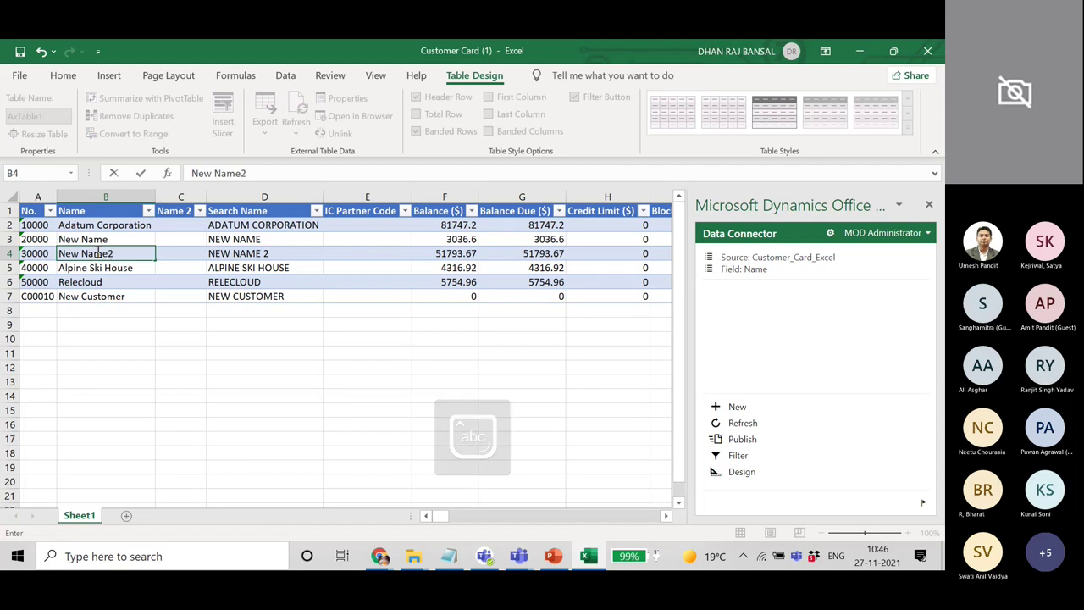
pyautogui.press('Tab')
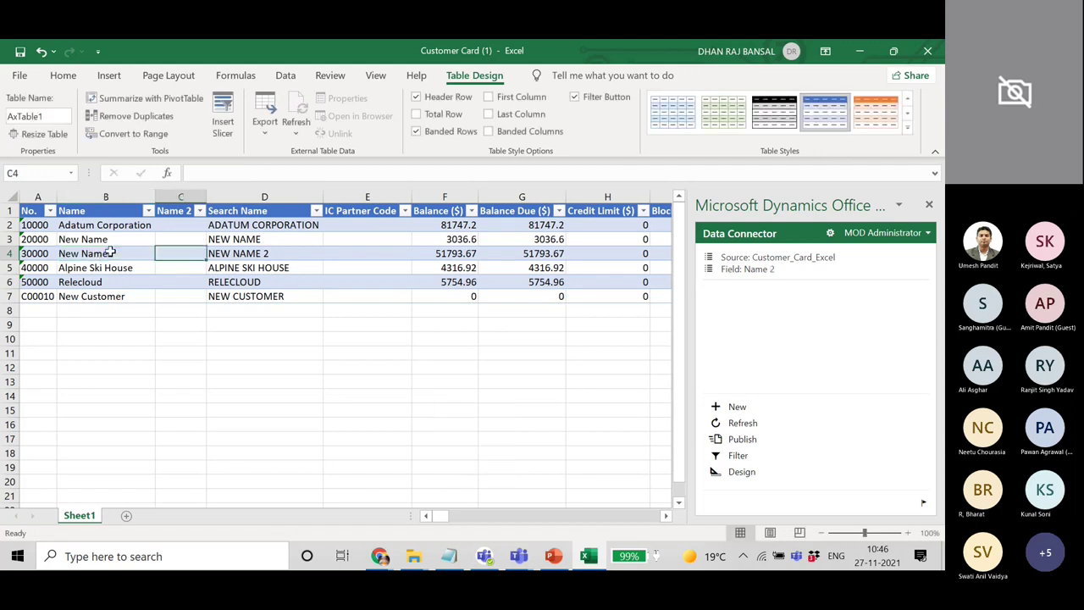
pyautogui.click(756, 441)
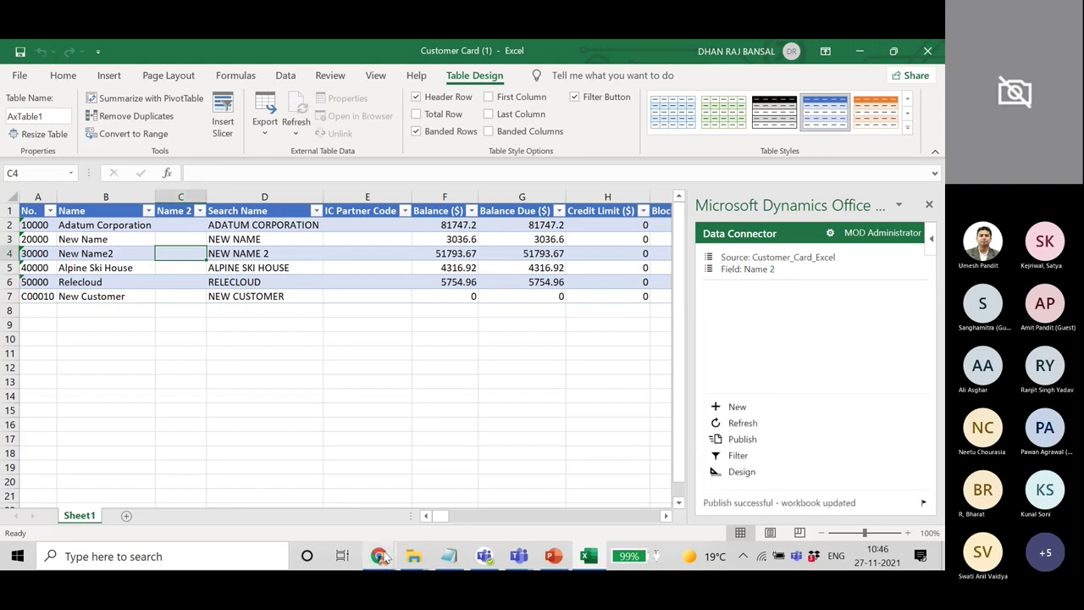
# Step: Switch to the open customer card in Business Central and reload it to check the published name
pyautogui.moveTo(388, 554)
pyautogui.click(302, 514)
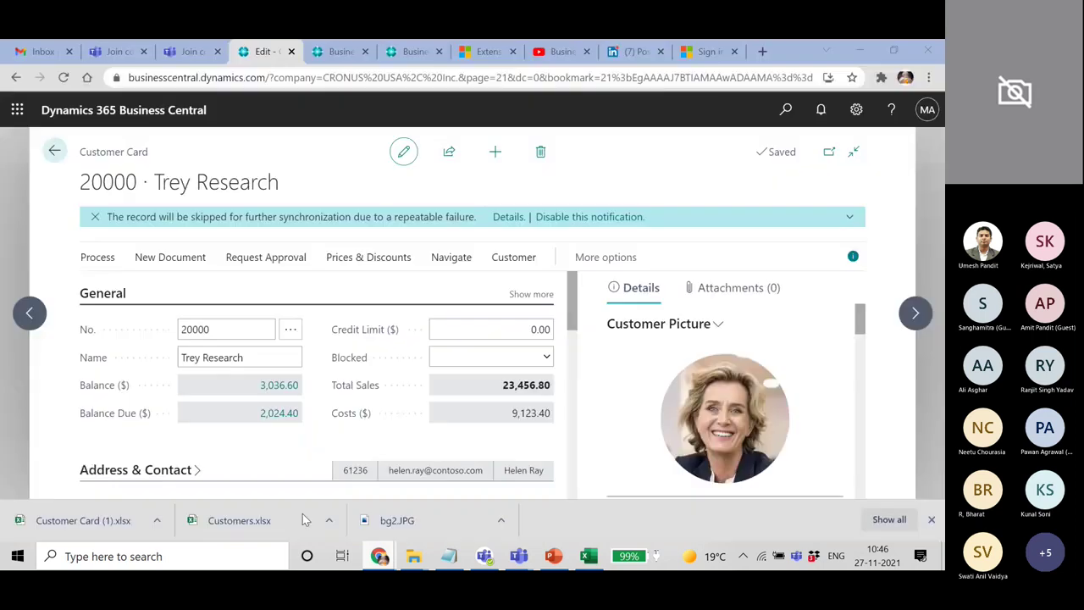
pyautogui.click(64, 77)
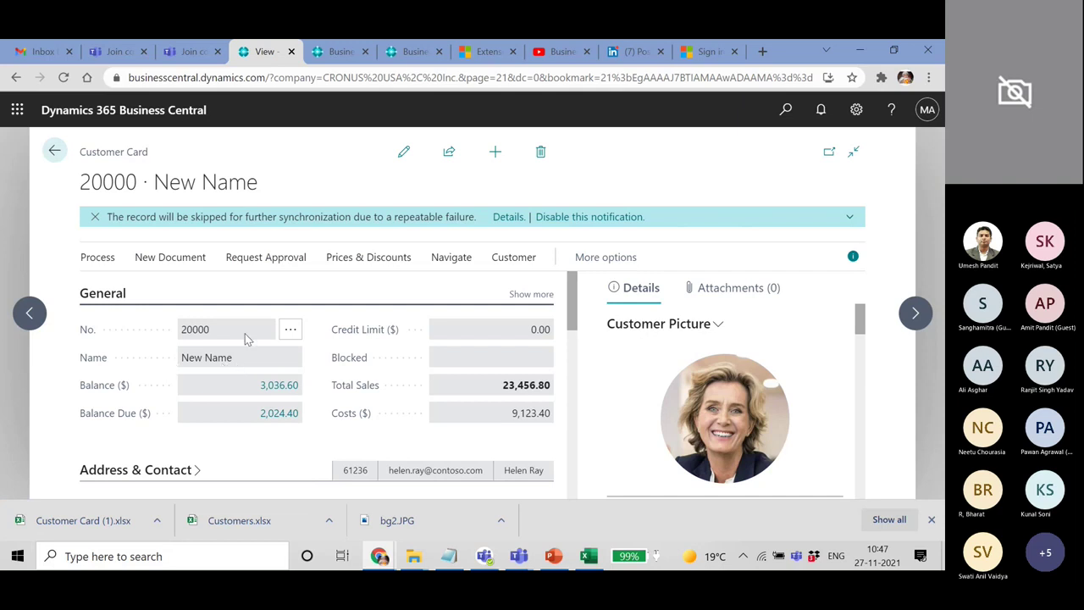
# Step: Close the customer card and open the Customers list to check the published names
pyautogui.click(54, 150)
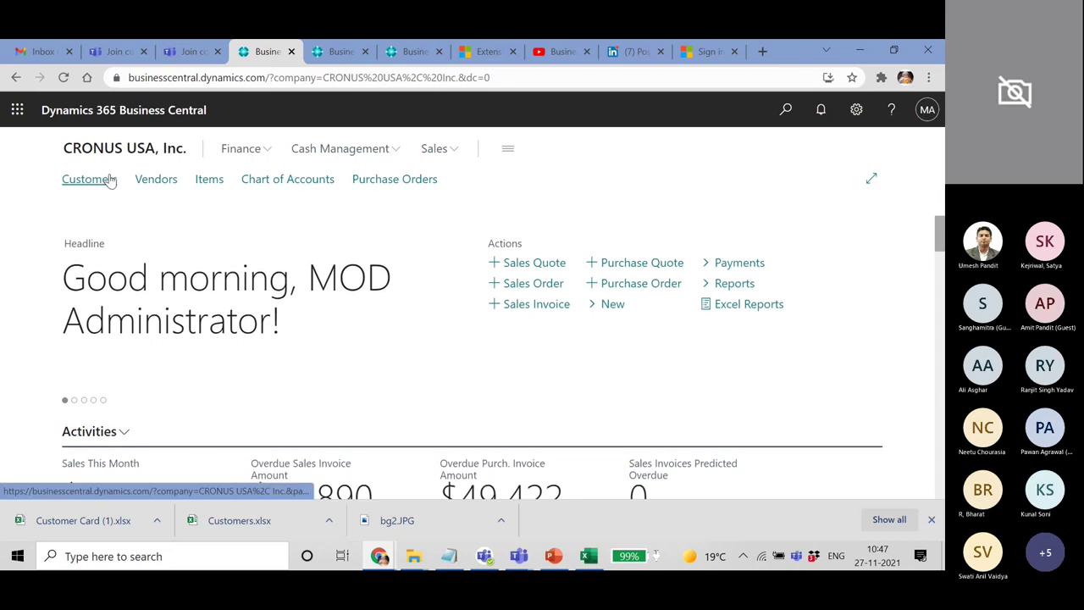
pyautogui.click(108, 182)
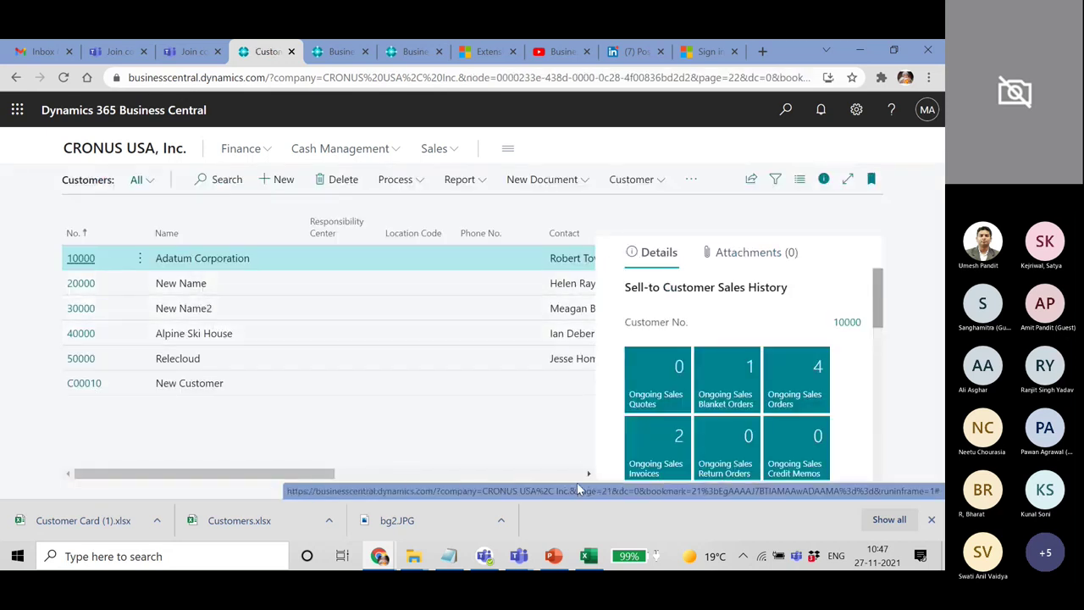
# Step: Switch to the Customer Card workbook in Excel and set the Balance ($) of customer New Name to 10000
pyautogui.click(588, 552)
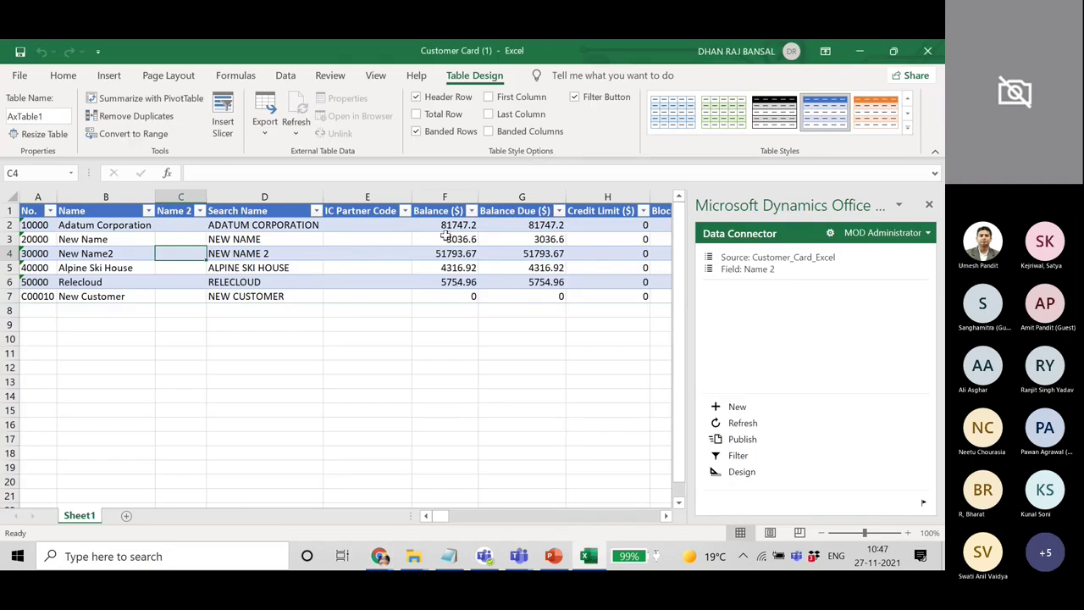
pyautogui.click(446, 239)
pyautogui.write('1')
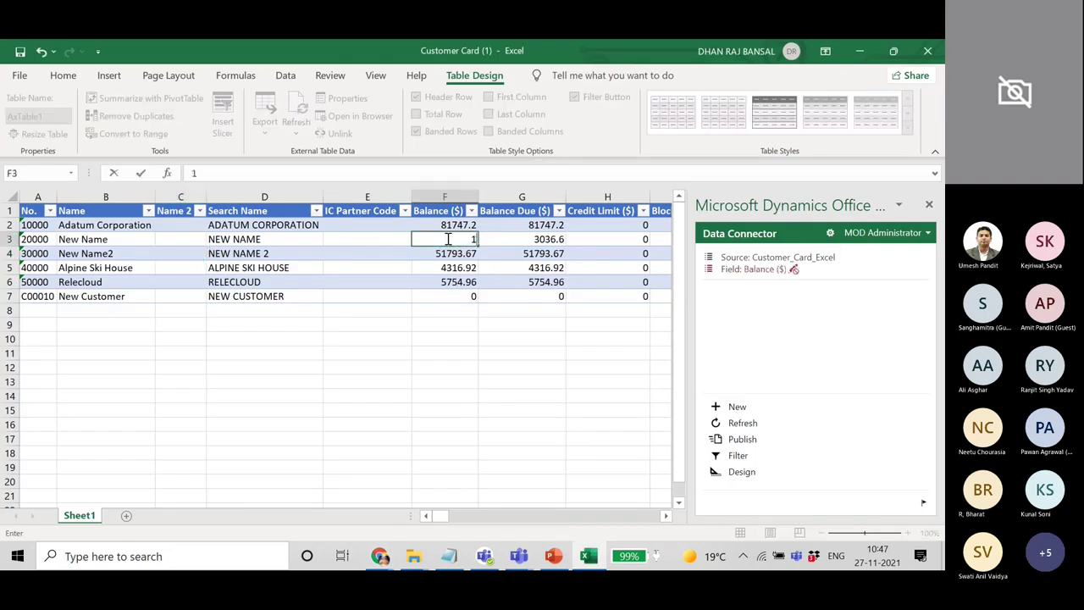
pyautogui.write('0000')
pyautogui.write('.00')
pyautogui.press('Tab')
pyautogui.click(452, 240)
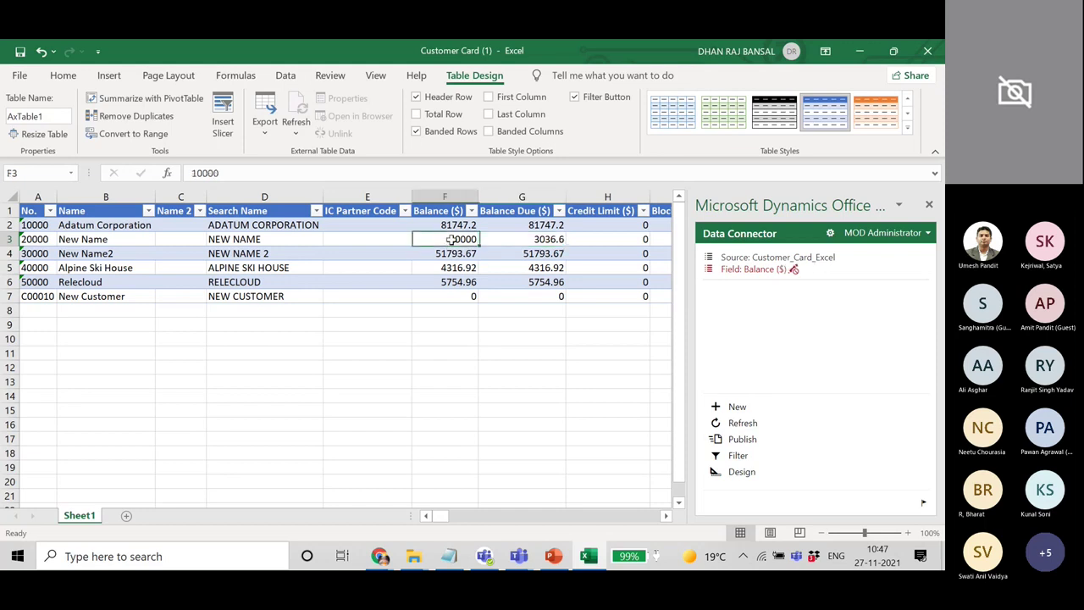
# Step: Publish the balance change to Business Central, accept reverting the read-only field edits, and check the Balance ($) cells
pyautogui.click(753, 440)
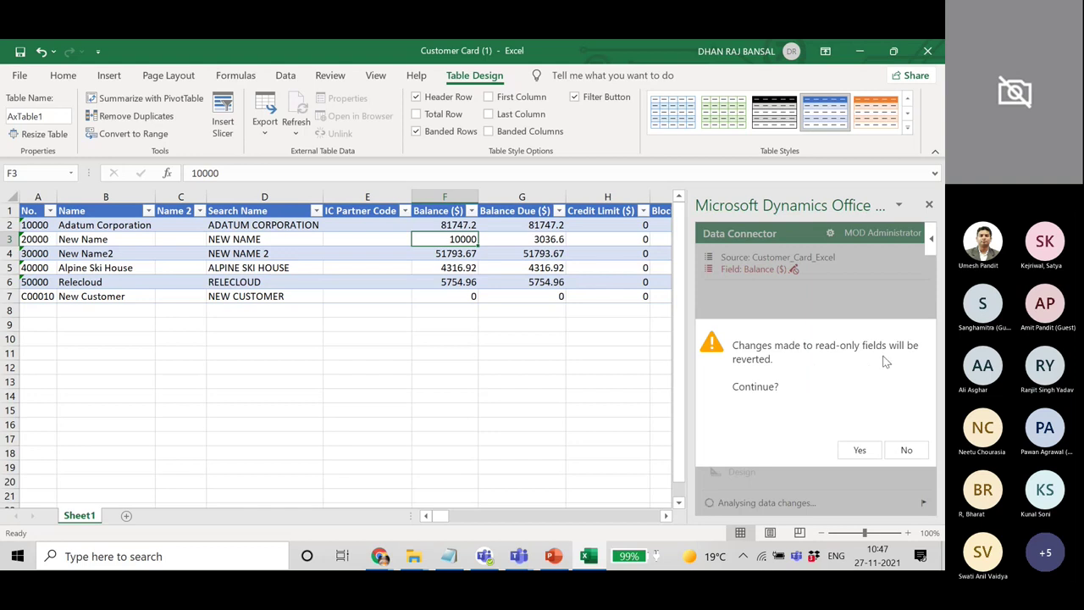
pyautogui.click(857, 451)
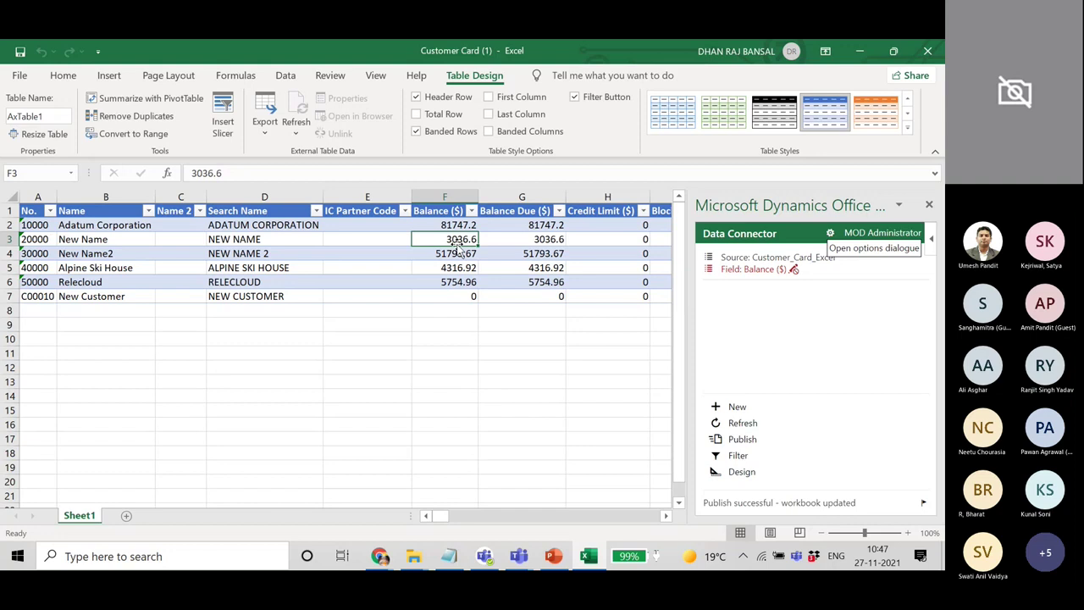
pyautogui.click(437, 253)
pyautogui.click(439, 241)
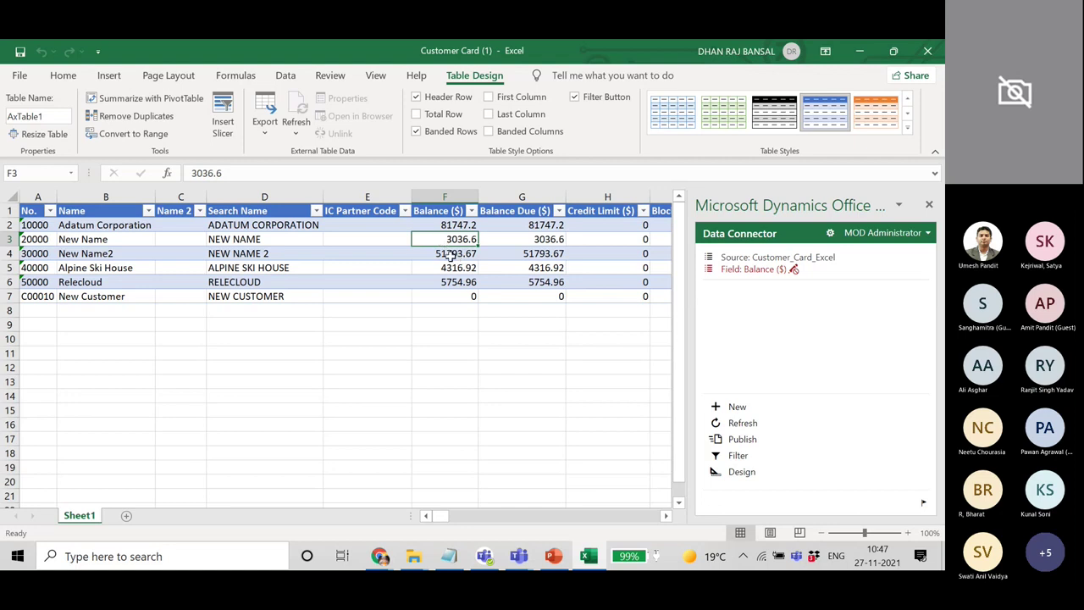
pyautogui.click(435, 252)
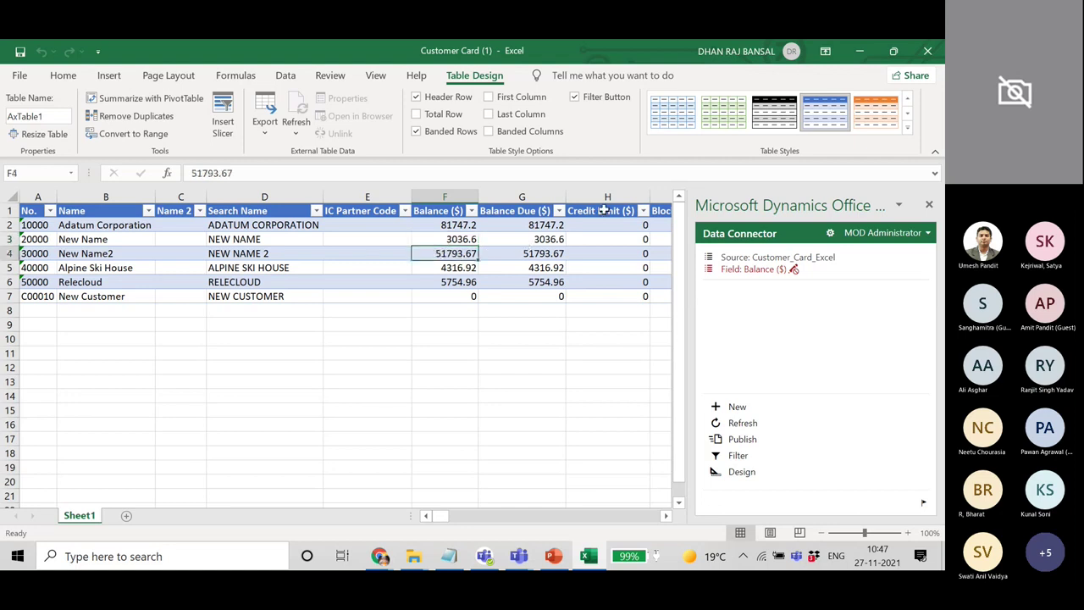
# Step: Set the Credit Limit ($) to 20000 for New Name and 50000 for Adatum Corporation, and publish the workbook changes to Business Central
pyautogui.click(611, 241)
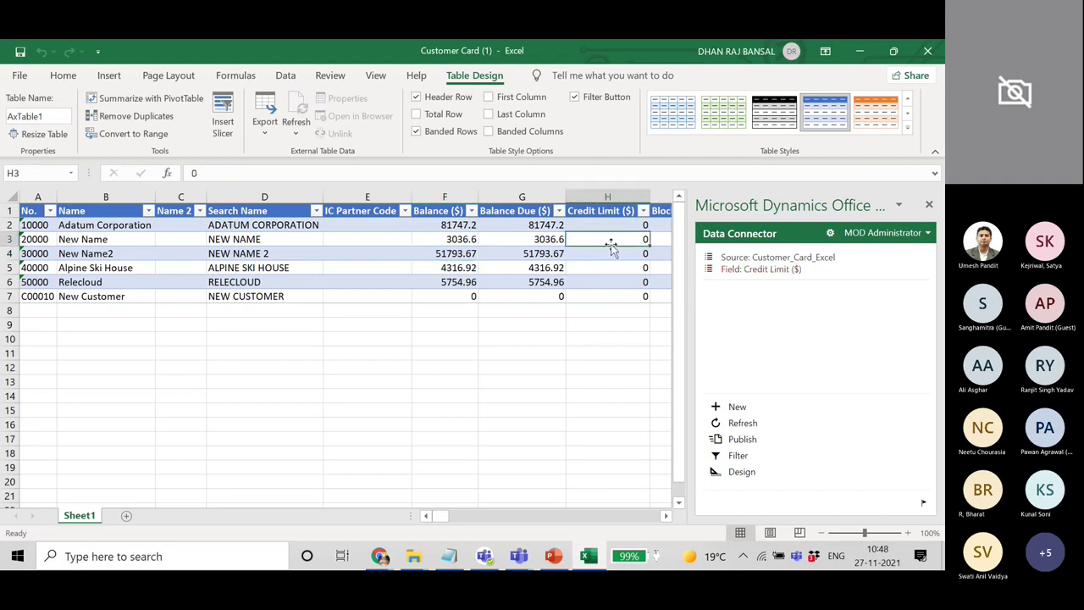
pyautogui.write('20000')
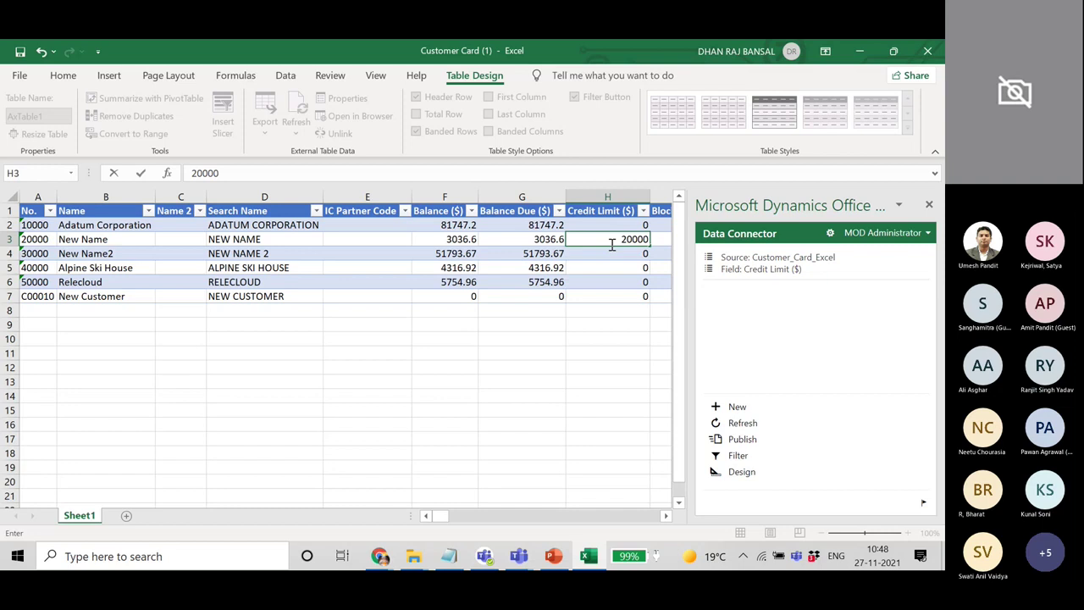
pyautogui.press('Up')
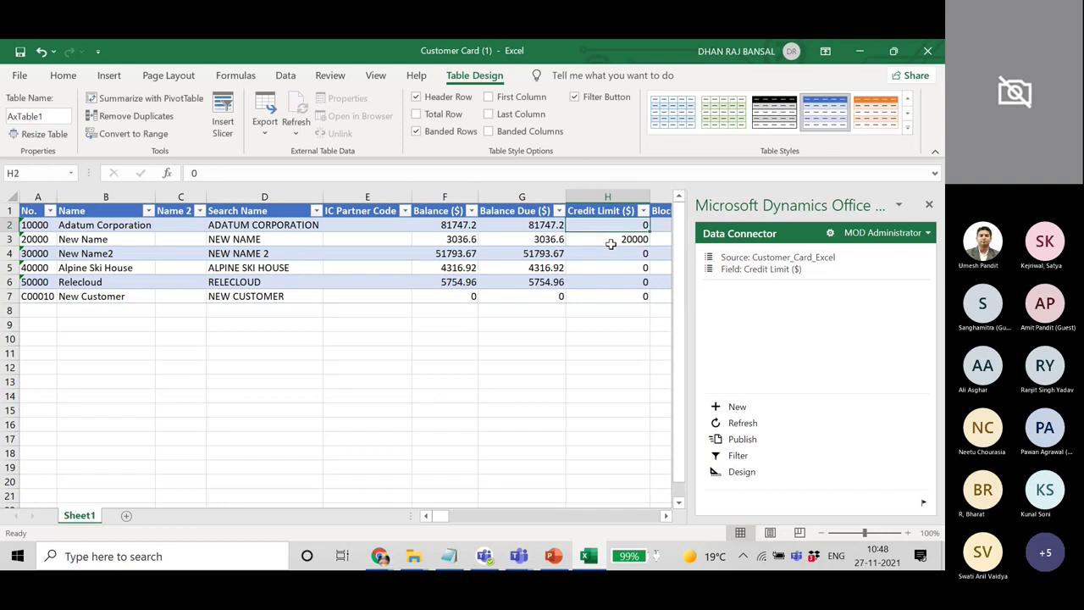
pyautogui.write('500')
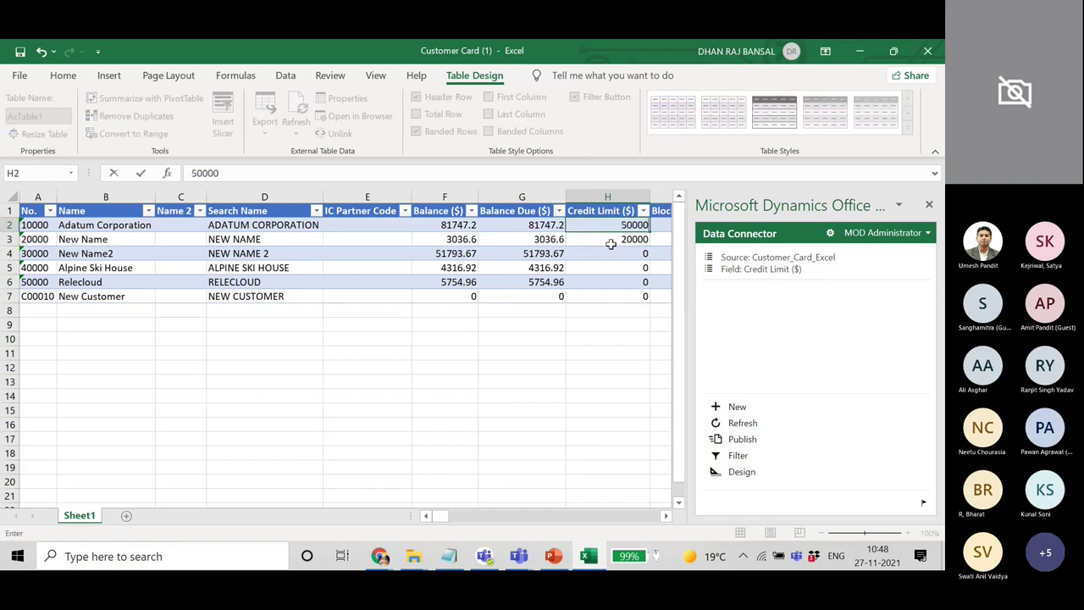
pyautogui.write('00')
pyautogui.press('Tab')
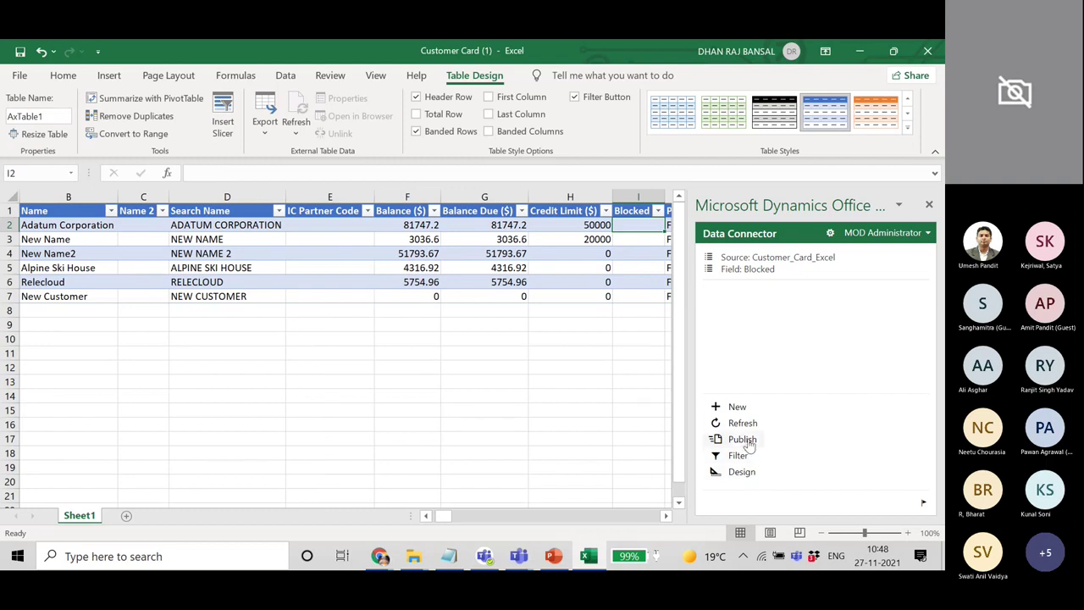
pyautogui.click(742, 438)
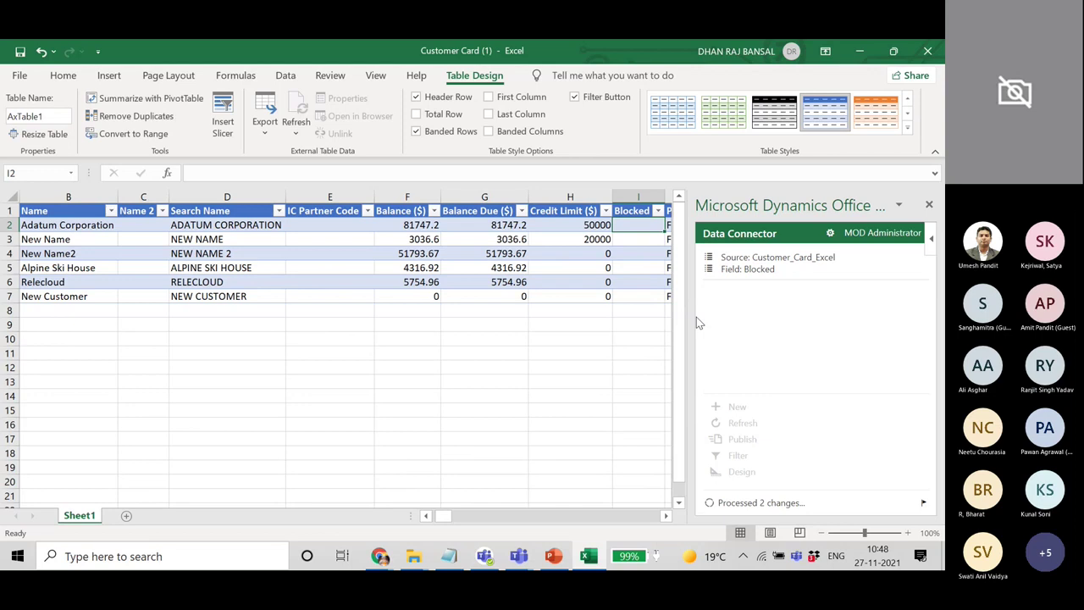
pyautogui.click(561, 224)
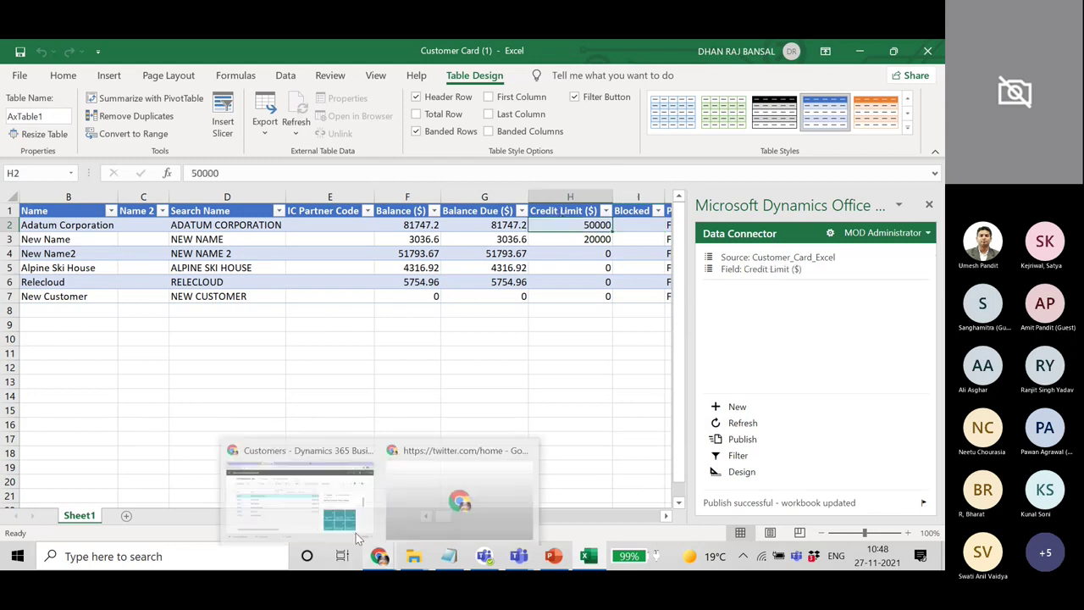
pyautogui.click(217, 237)
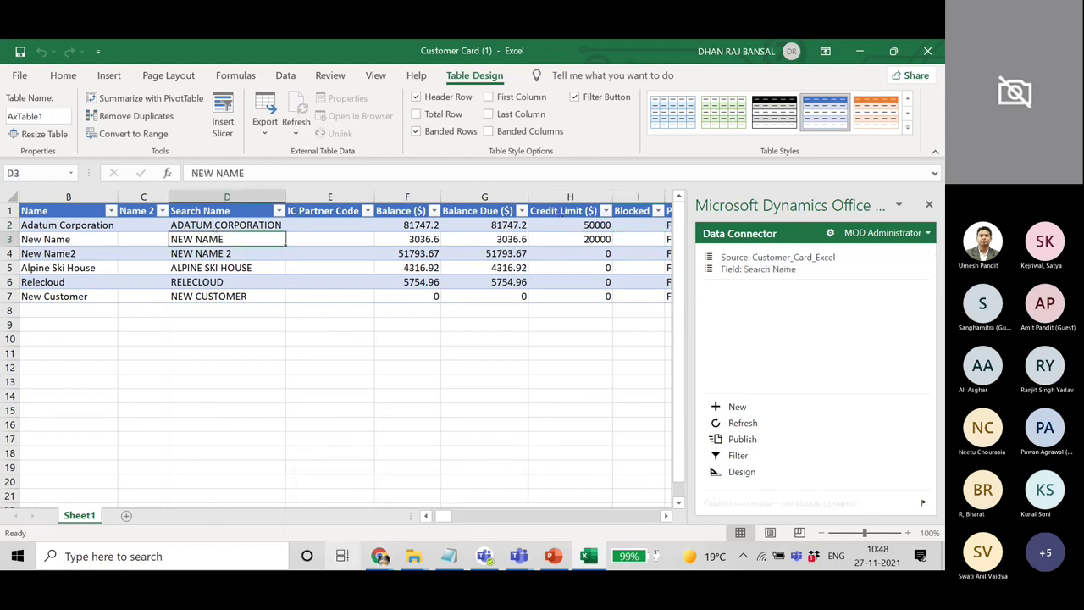
# Step: Switch to Business Central in the browser and open the New Name customer card to check its published Credit Limit ($)
pyautogui.moveTo(379, 555)
pyautogui.click(311, 505)
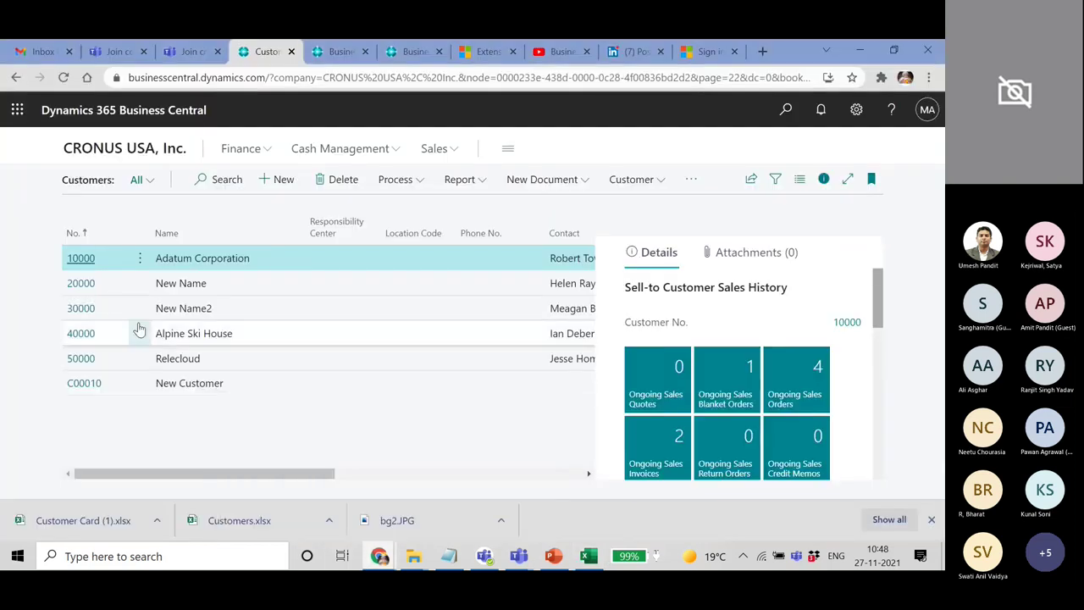
pyautogui.click(75, 287)
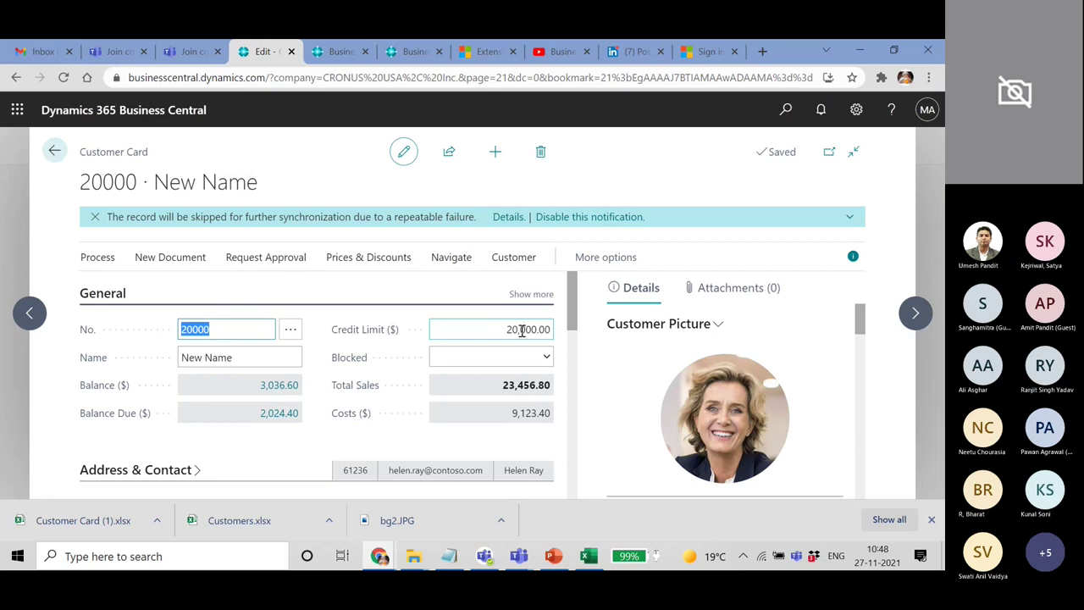
pyautogui.click(499, 333)
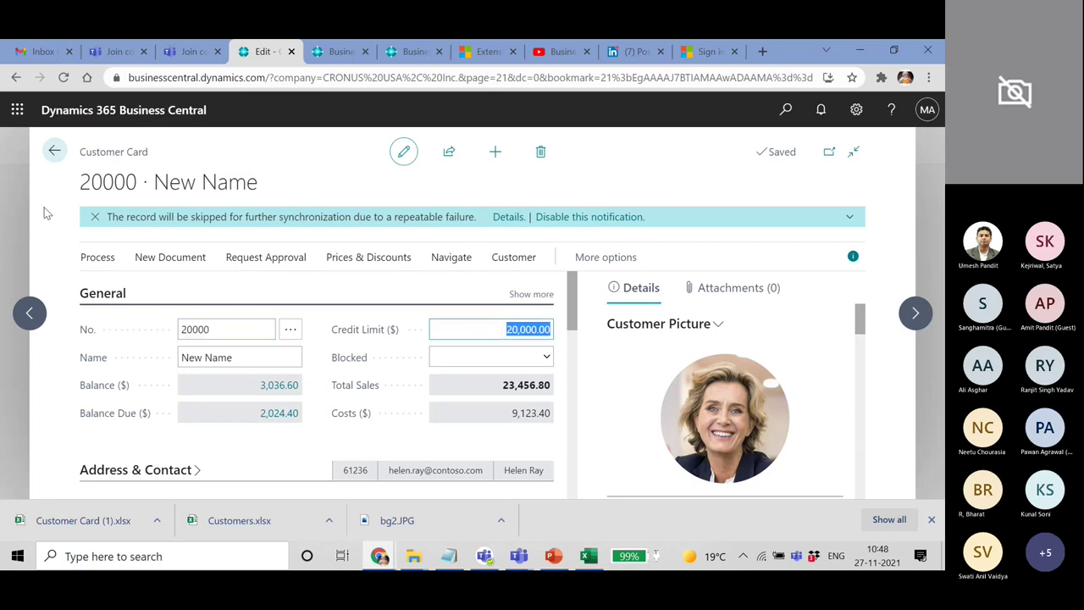
# Step: Try to share the Adatum Corporation customer card to Teams with the administrator account, and return to the Customers list
pyautogui.click(53, 152)
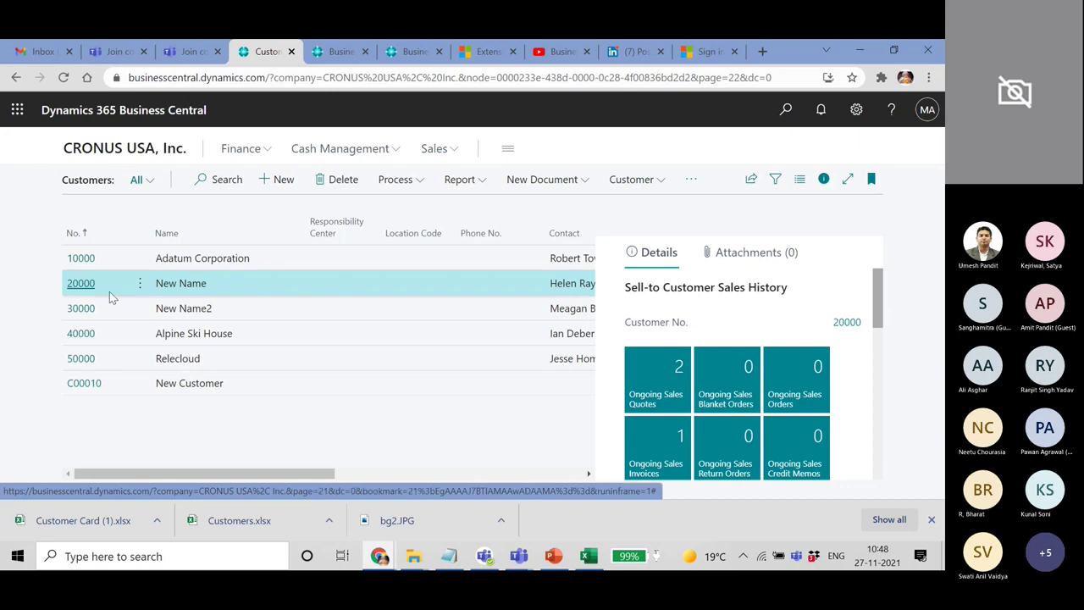
pyautogui.click(76, 258)
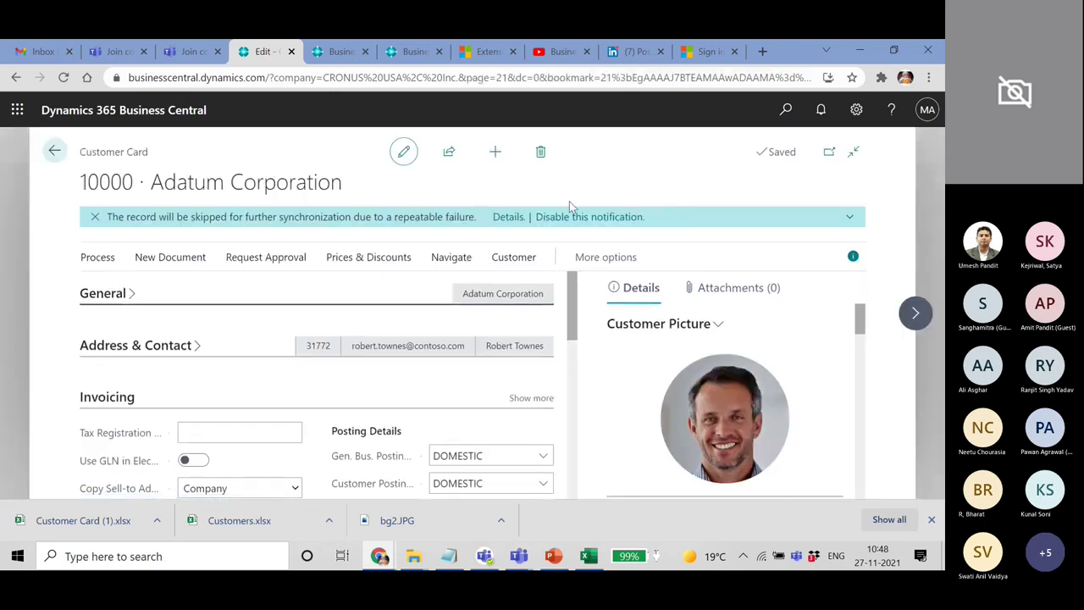
pyautogui.click(448, 155)
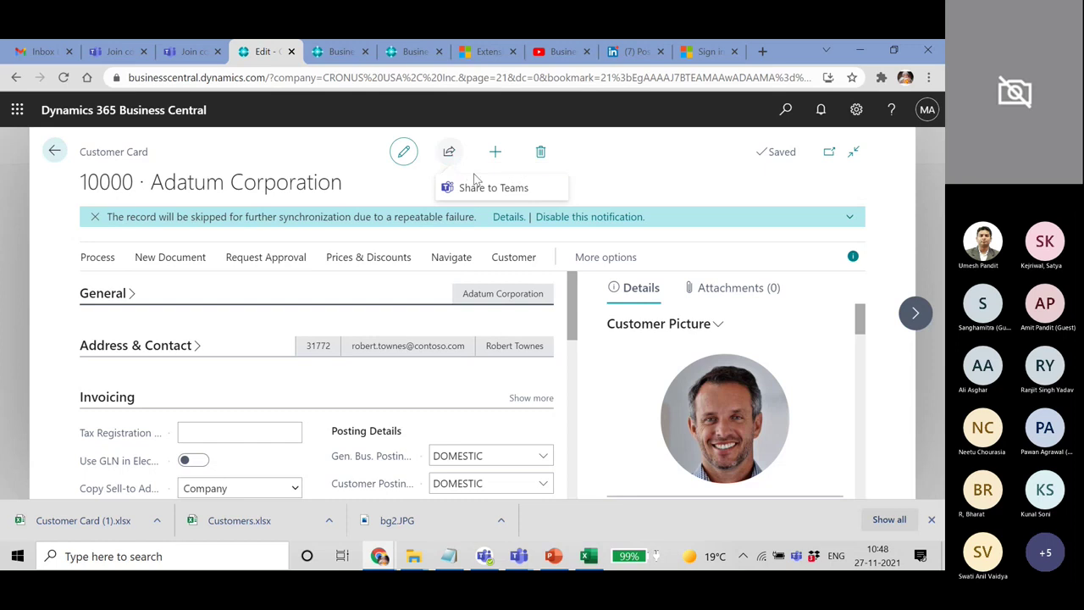
pyautogui.click(481, 190)
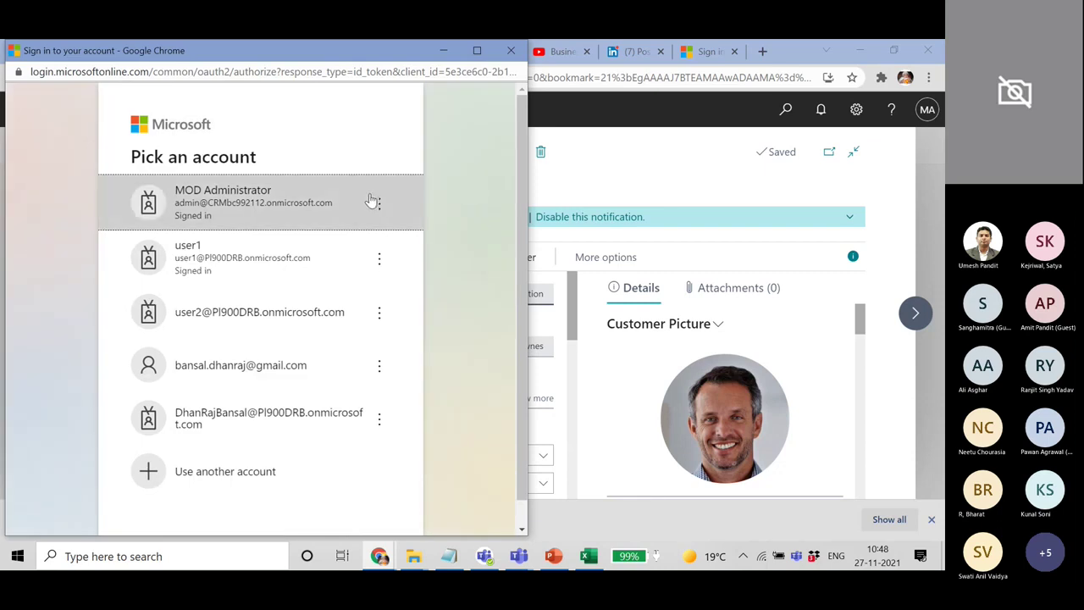
pyautogui.click(302, 200)
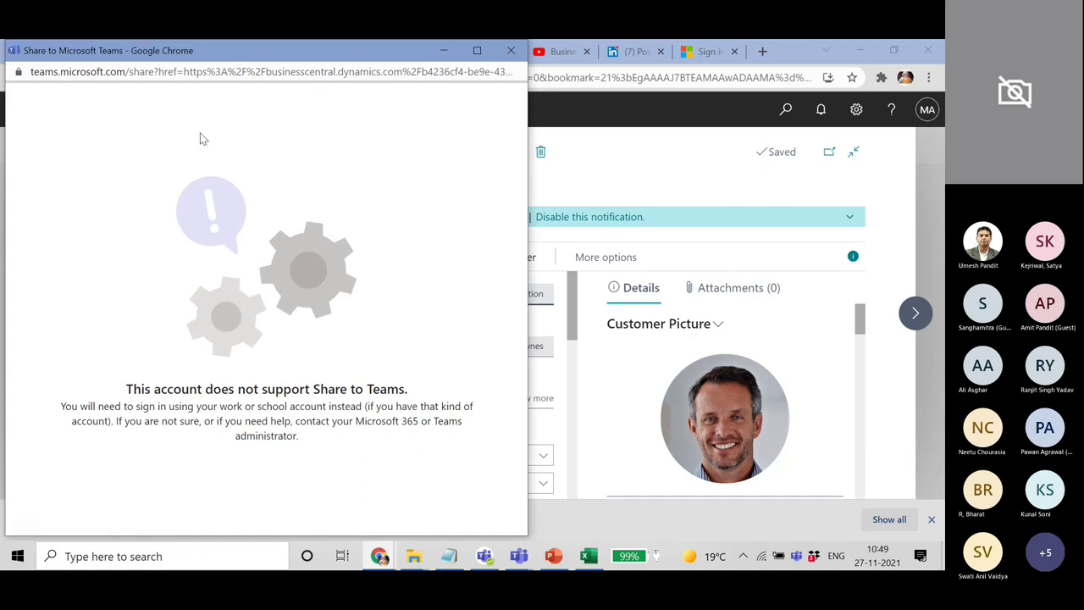
pyautogui.moveTo(150, 53); pyautogui.dragTo(151, 128)
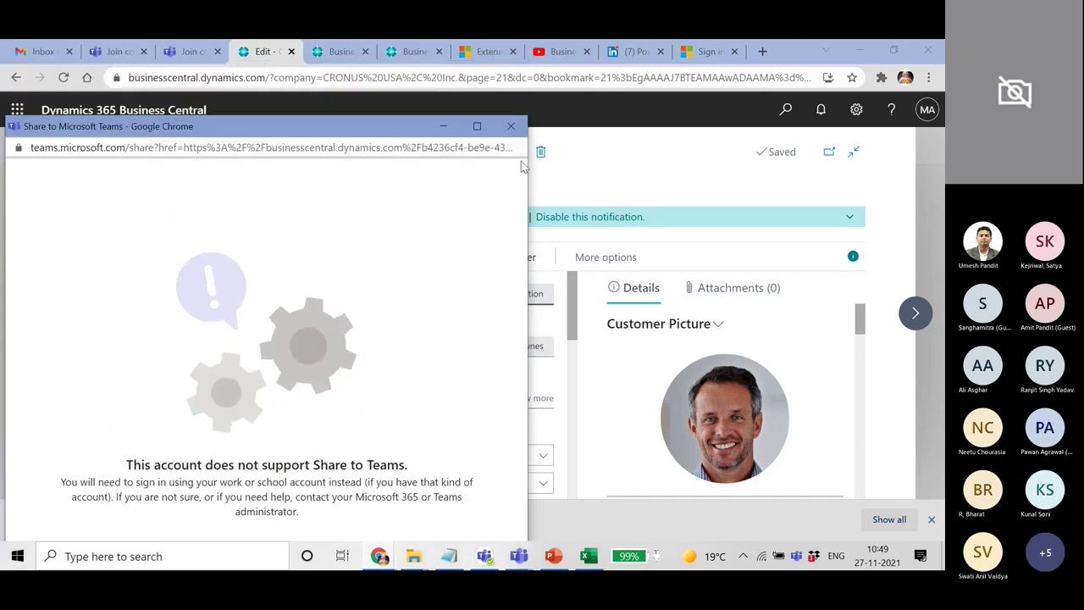
pyautogui.click(512, 127)
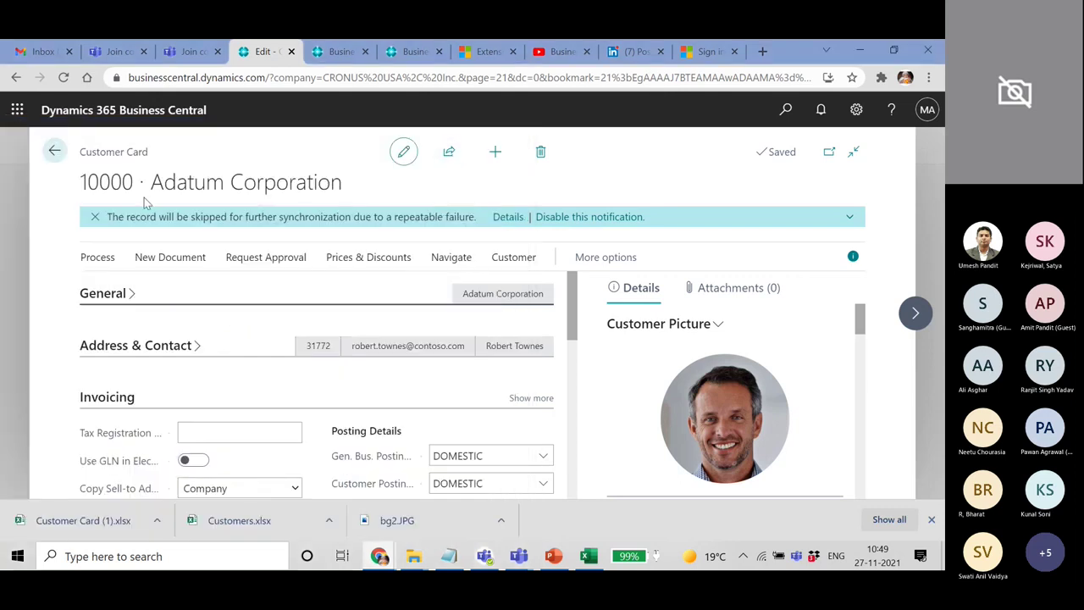
pyautogui.click(54, 151)
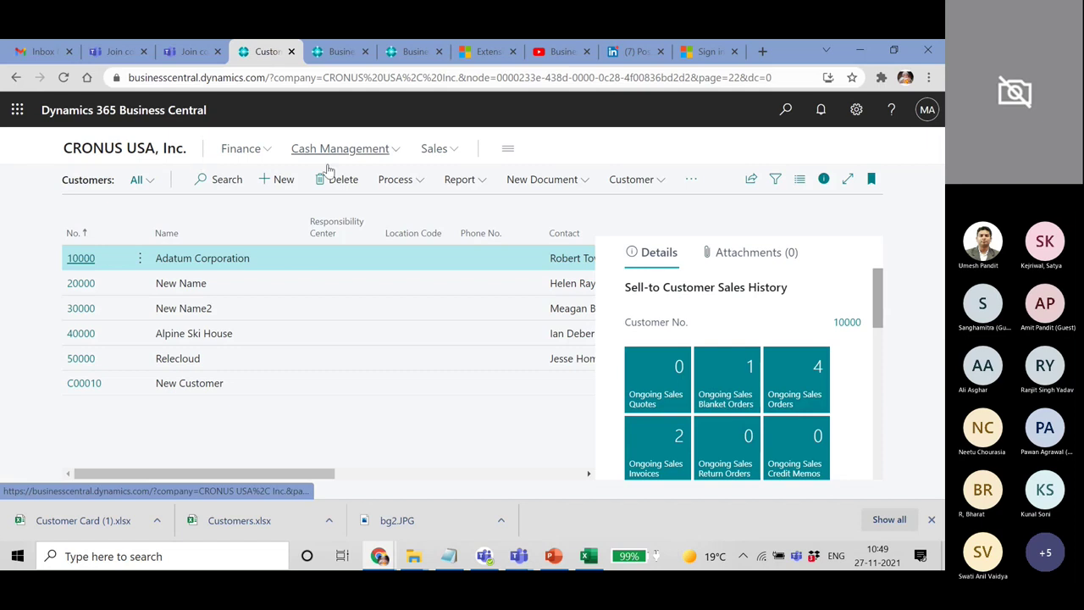
# Step: Switch to the D365UGINDIA_Session1 presentation in PowerPoint, view the Company slide, and return to Business Central
pyautogui.click(554, 559)
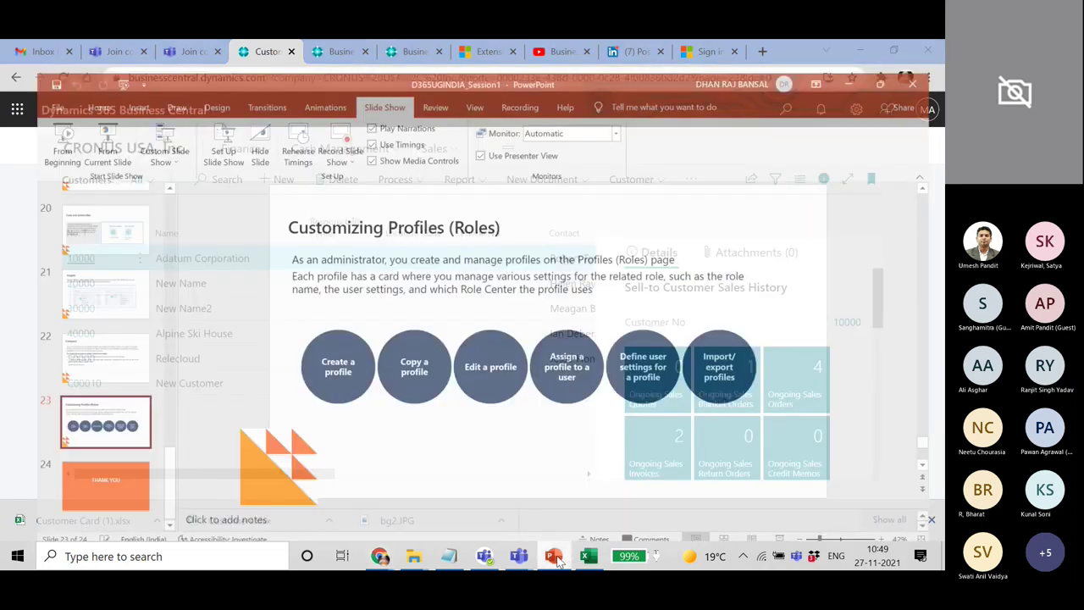
pyautogui.click(75, 471)
pyautogui.click(72, 352)
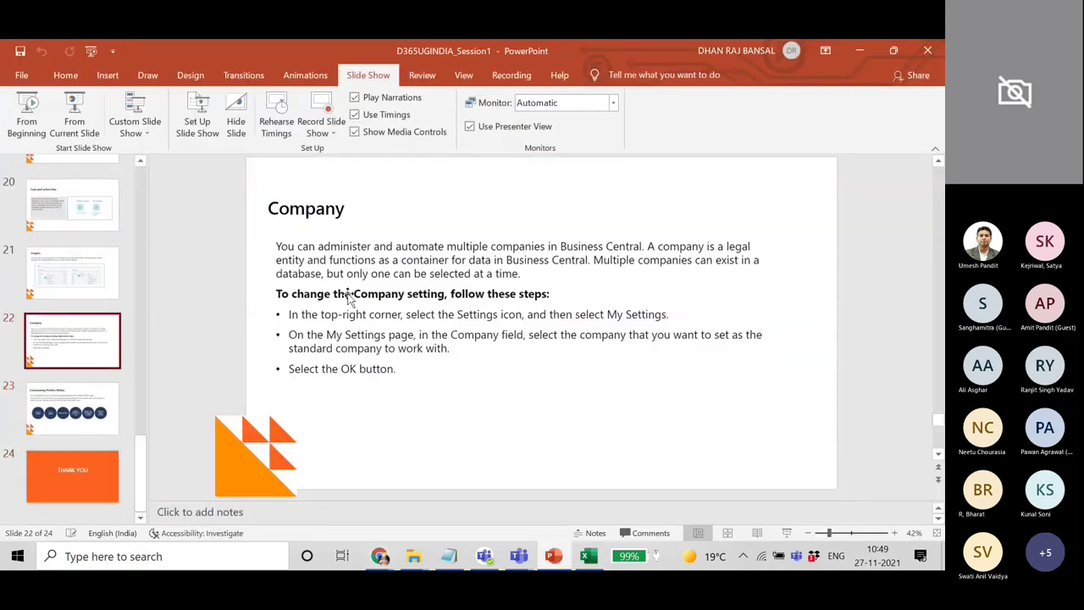
pyautogui.click(863, 50)
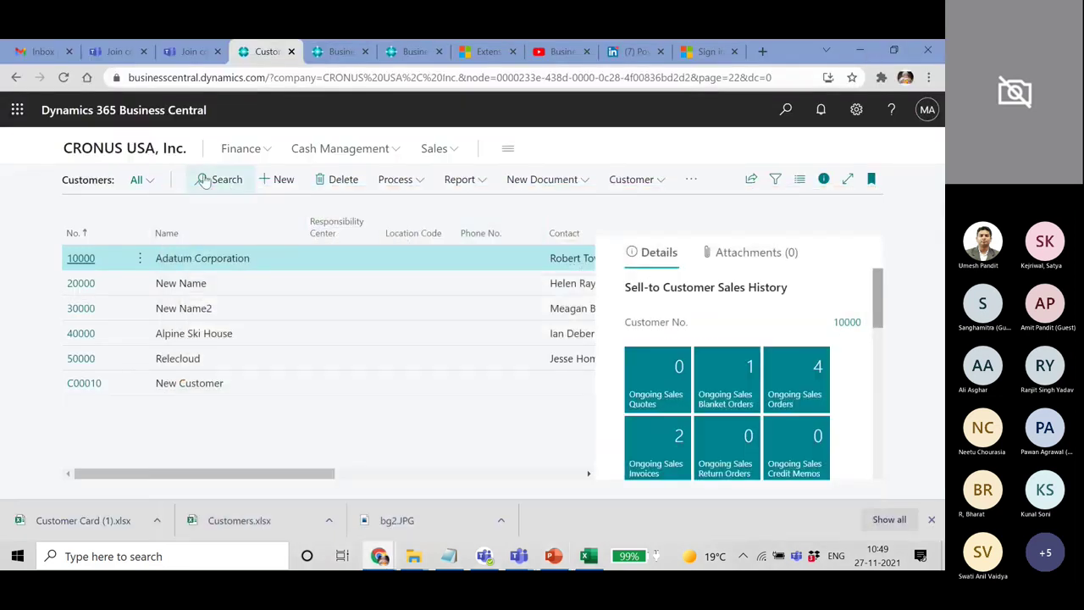
# Step: Open the Vendors list from the home page, dismiss the About vendors tip, and examine the vendor statistics and buy-from history of Fabrikam, Inc
pyautogui.click(118, 149)
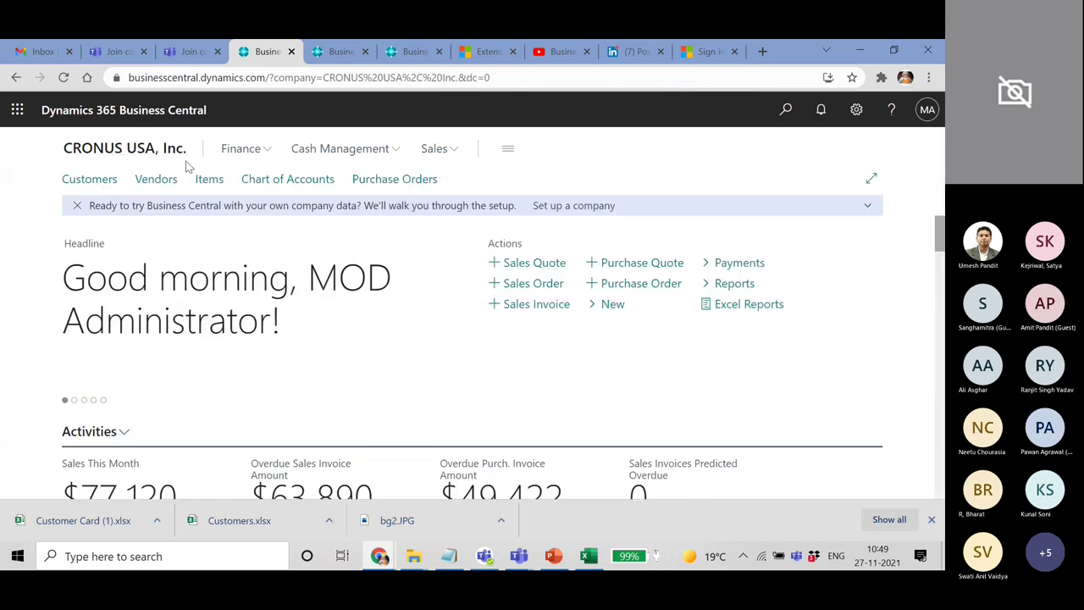
pyautogui.click(158, 178)
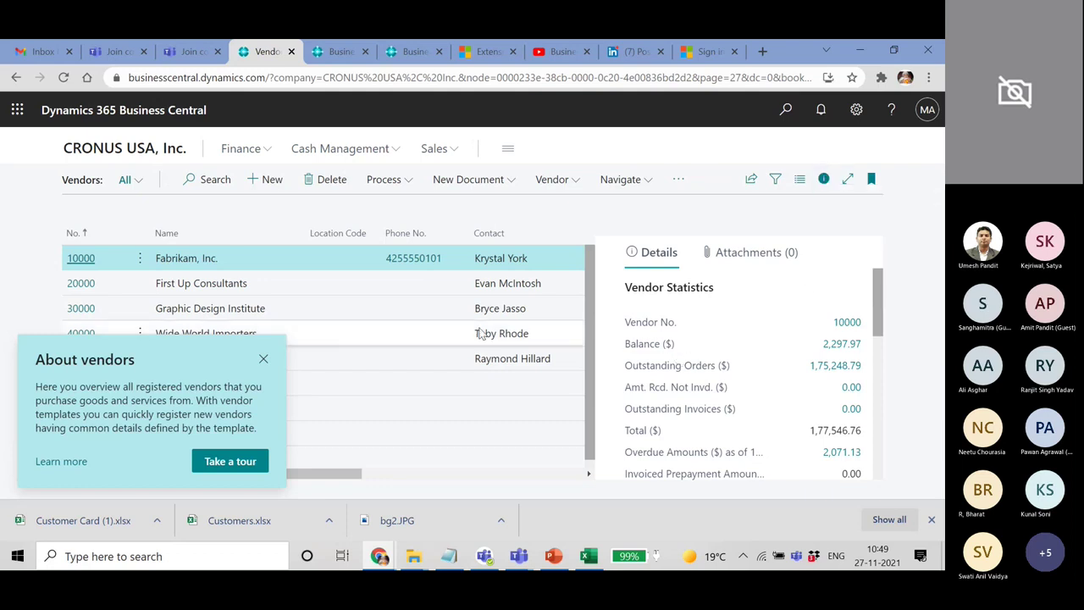
pyautogui.click(264, 360)
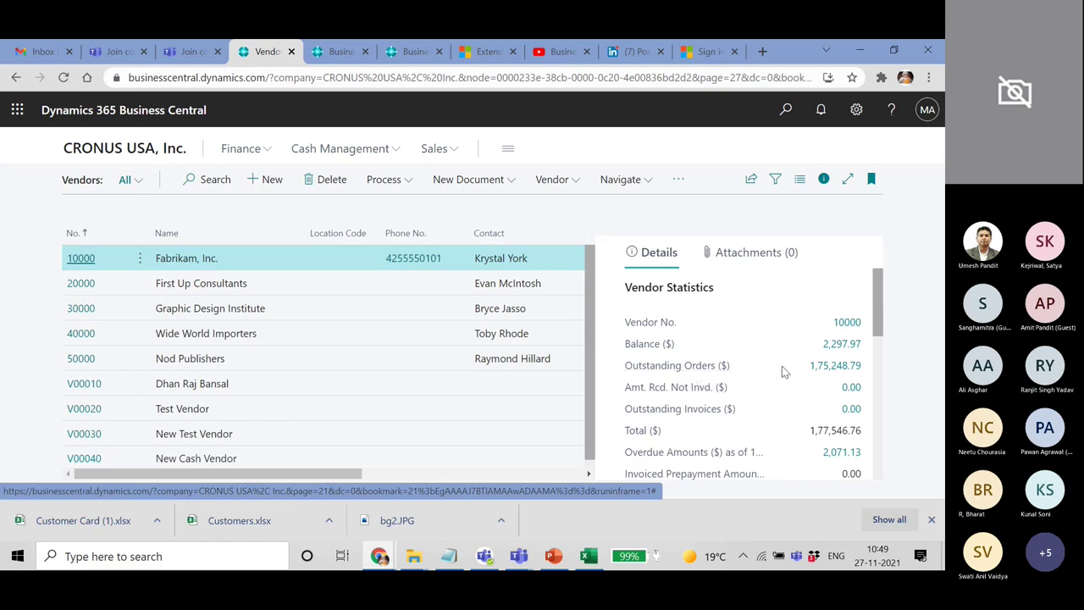
pyautogui.scroll(-3, 781, 366)
pyautogui.scroll(-3, 782, 366)
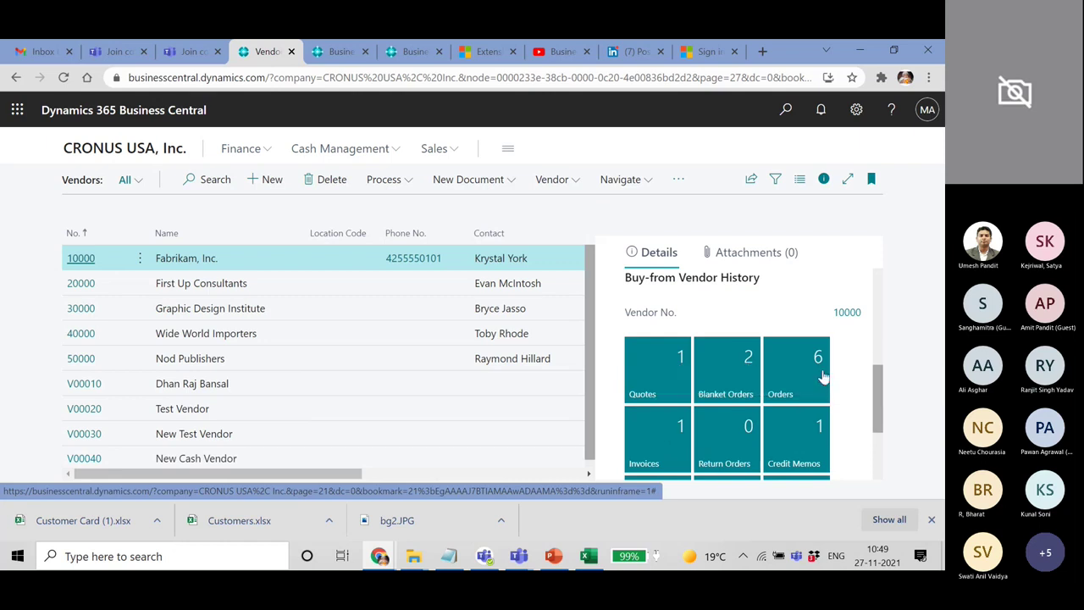
# Step: Finish viewing Fabrikam's buy-from history, then return to the home page and examine its activities, time sheets and business performance insights
pyautogui.scroll(-2, 823, 376)
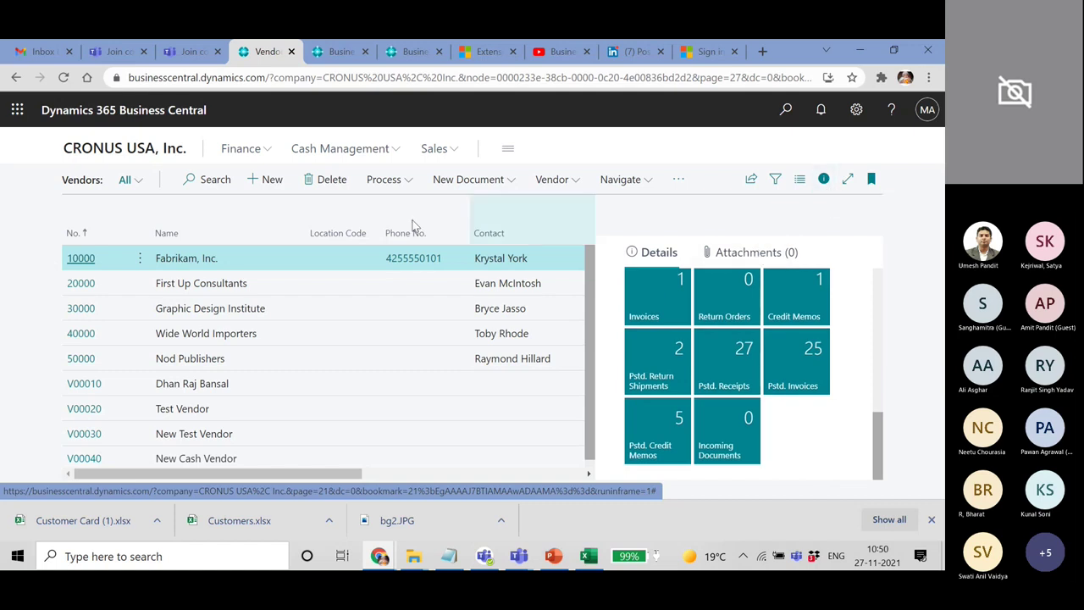
pyautogui.click(109, 151)
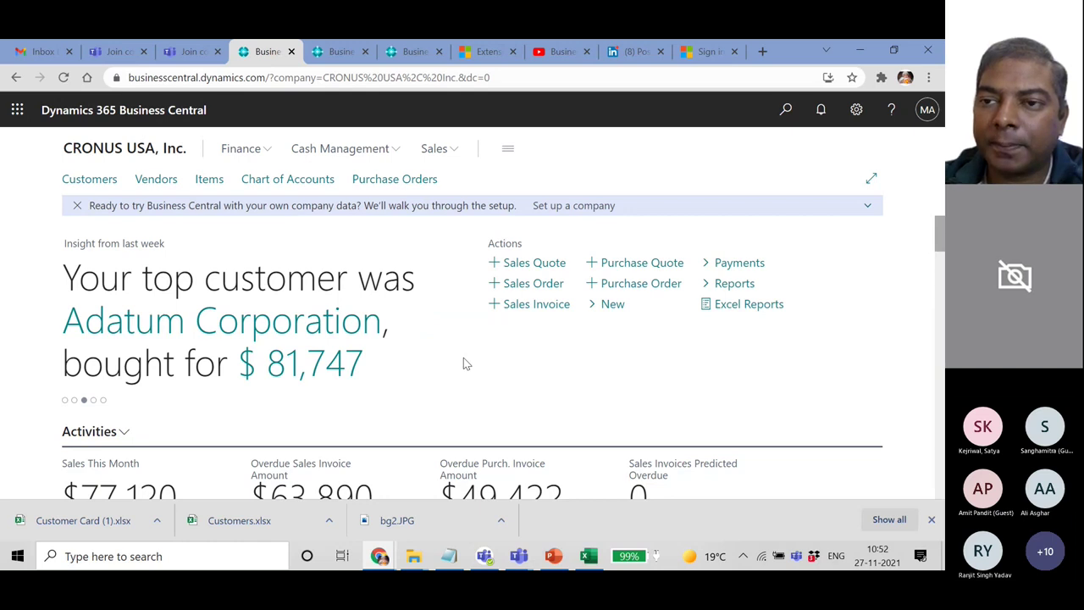
pyautogui.scroll(-10, 500, 362)
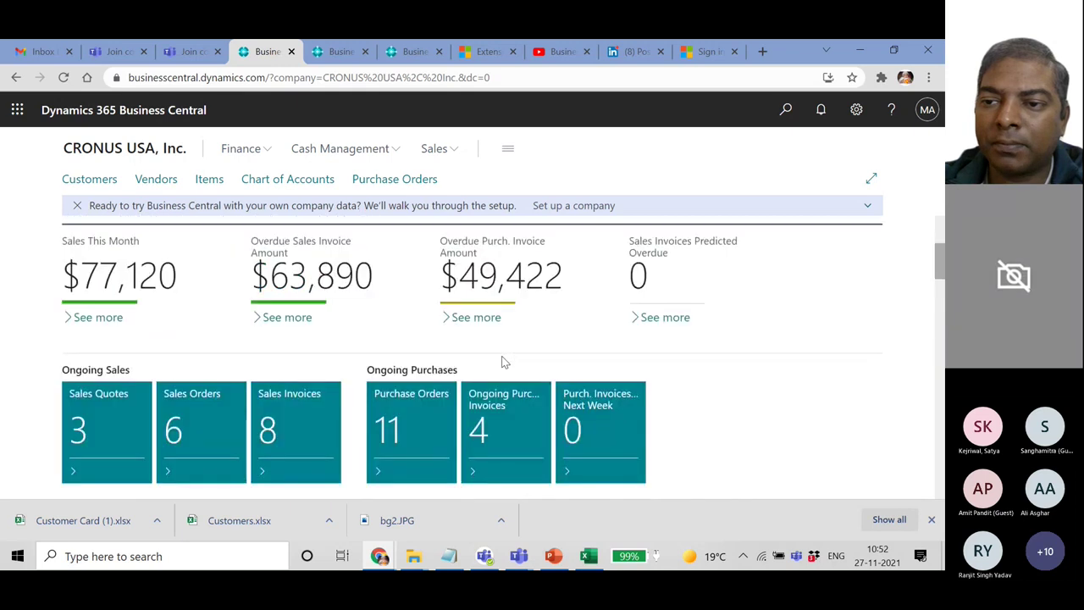
pyautogui.scroll(-5, 501, 362)
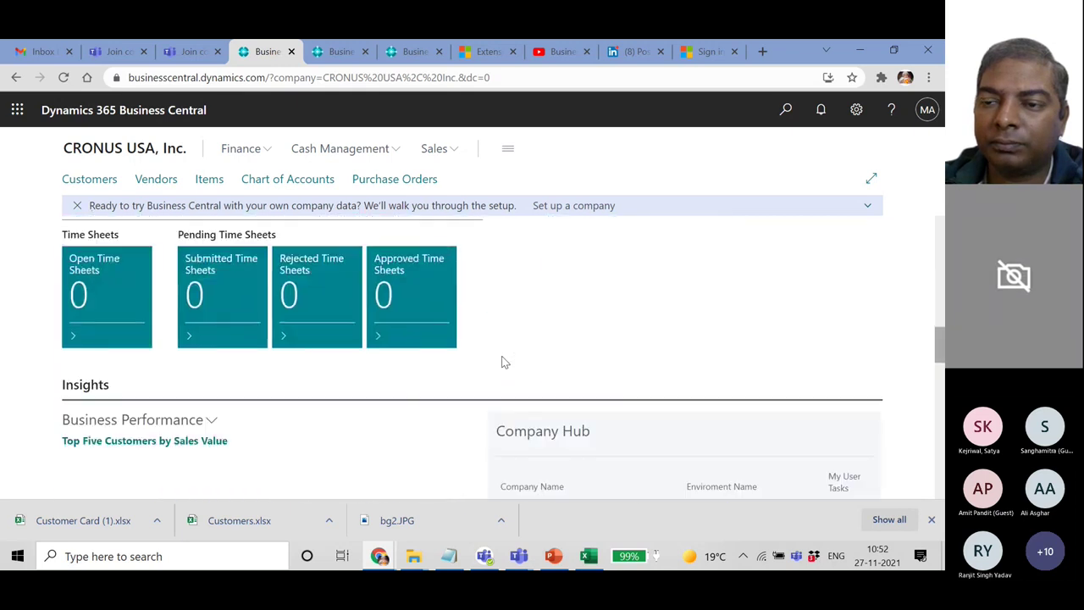
pyautogui.scroll(-5, 502, 362)
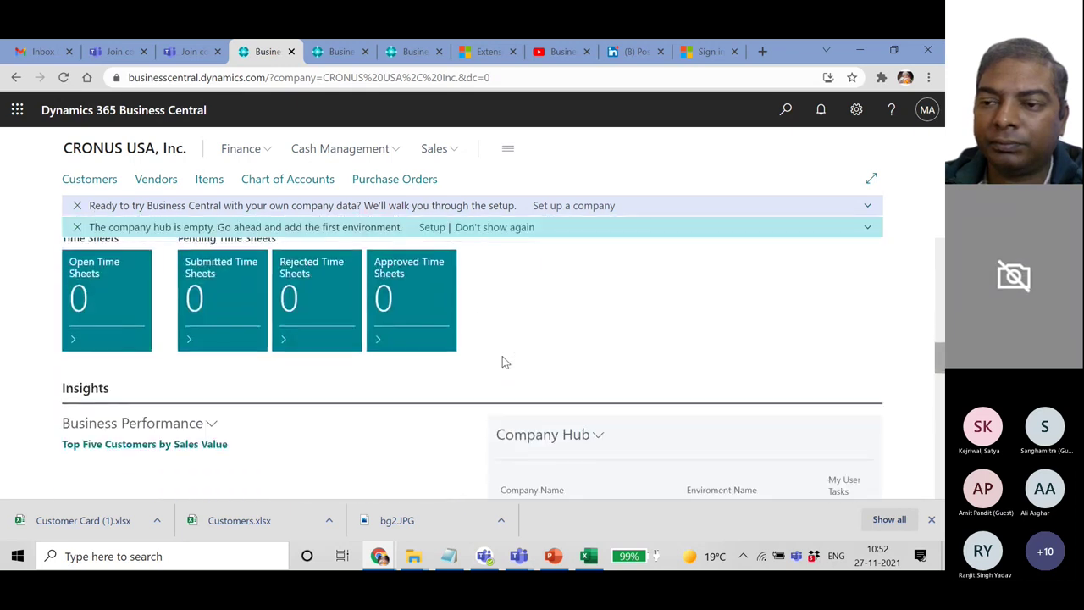
pyautogui.scroll(2, 502, 359)
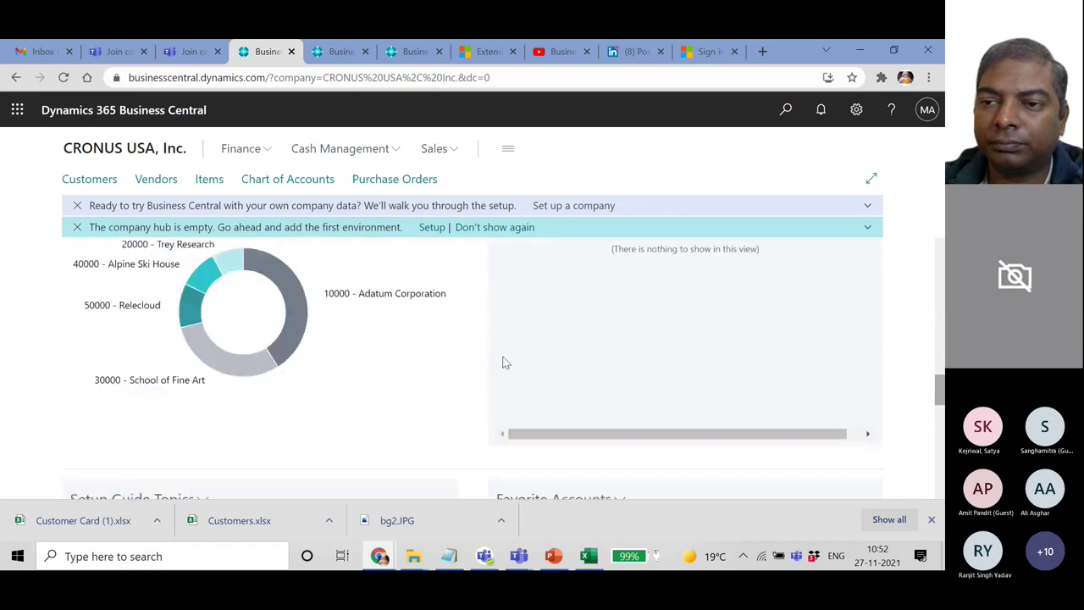
pyautogui.scroll(2, 503, 364)
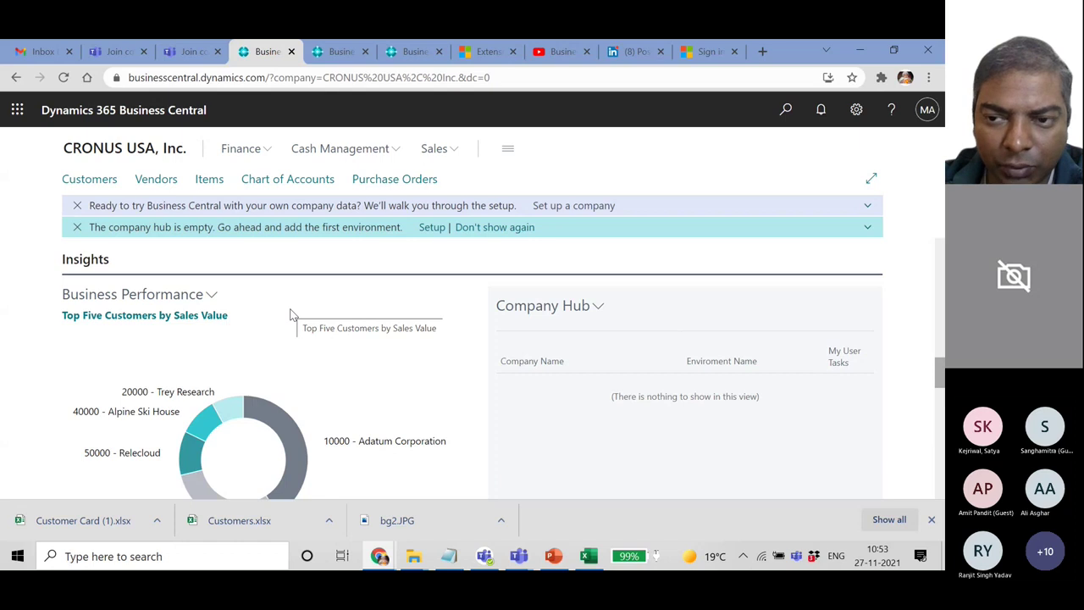
# Step: Examine the home page's Setup Guide Topics, Favorite Accounts, financial figures, My Job Queue and Report Inbox sections
pyautogui.scroll(-5, 290, 315)
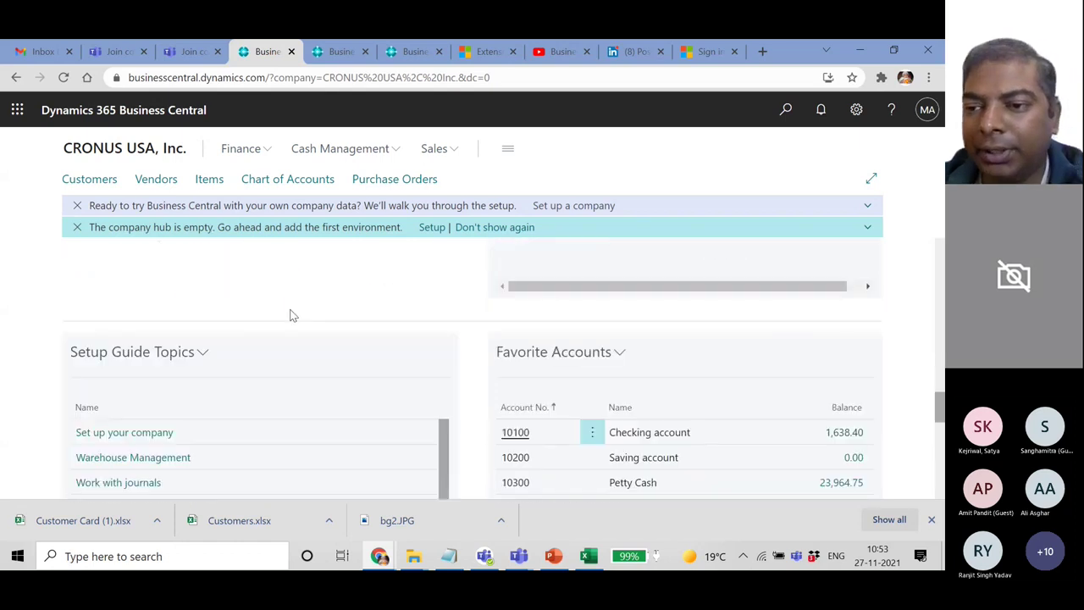
pyautogui.scroll(-5, 289, 315)
pyautogui.scroll(-5, 290, 315)
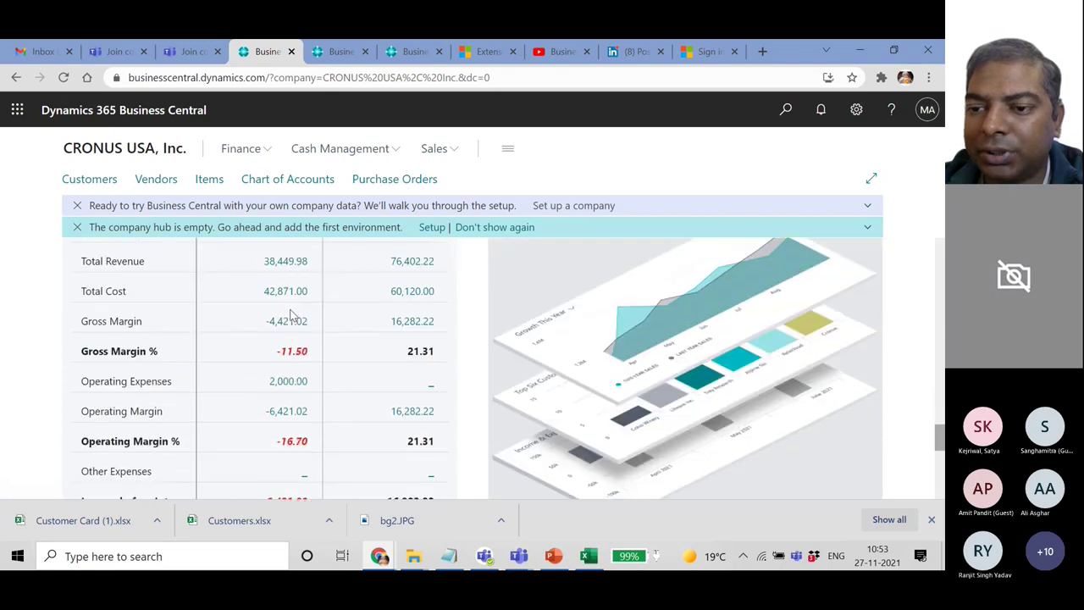
pyautogui.scroll(-5, 290, 315)
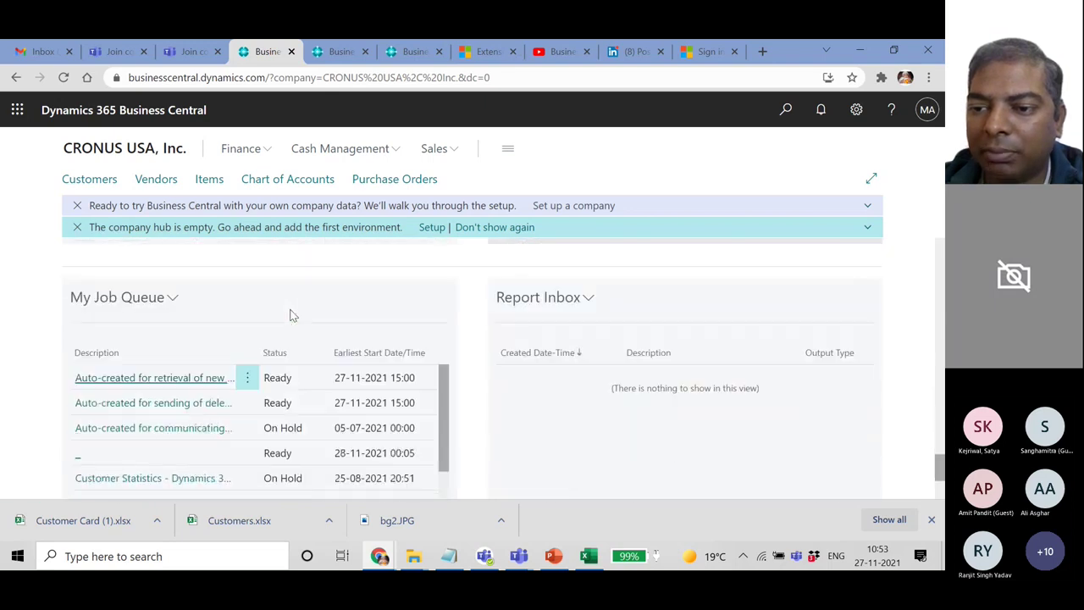
pyautogui.scroll(-5, 290, 315)
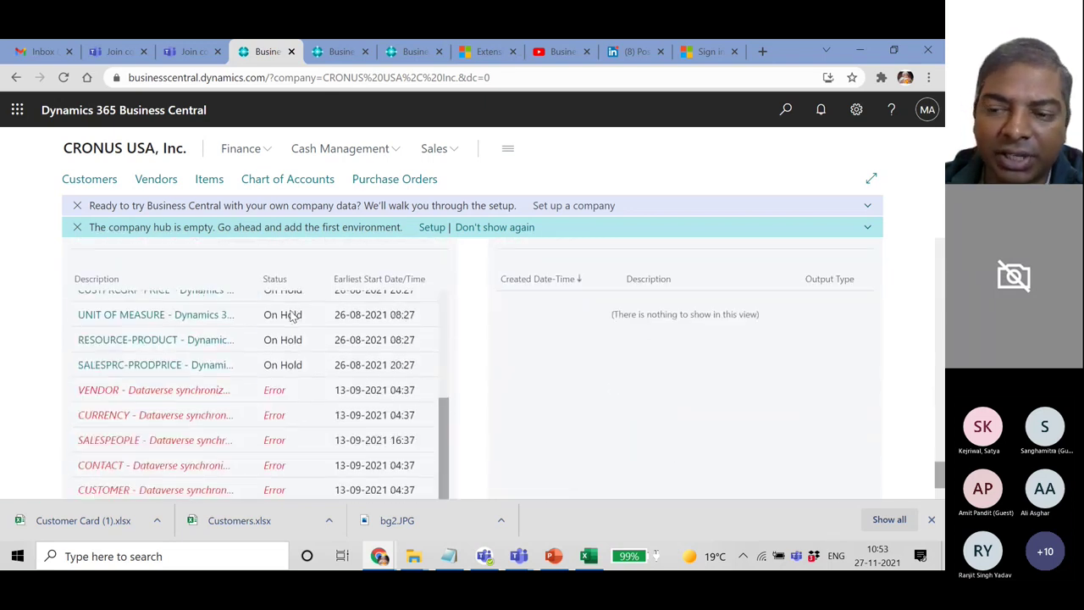
pyautogui.scroll(-3, 290, 315)
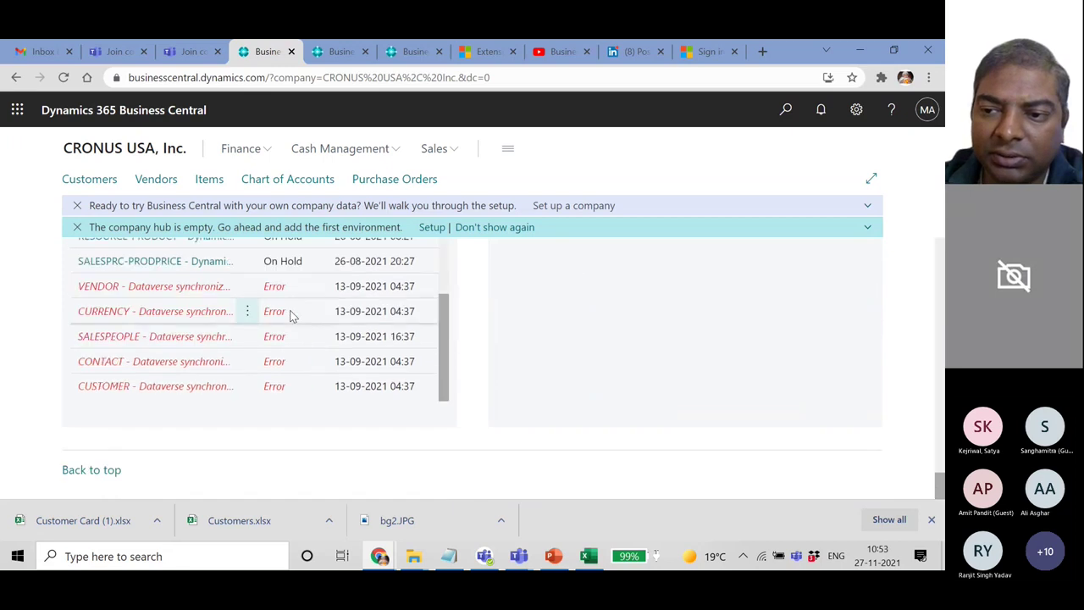
pyautogui.scroll(2, 290, 315)
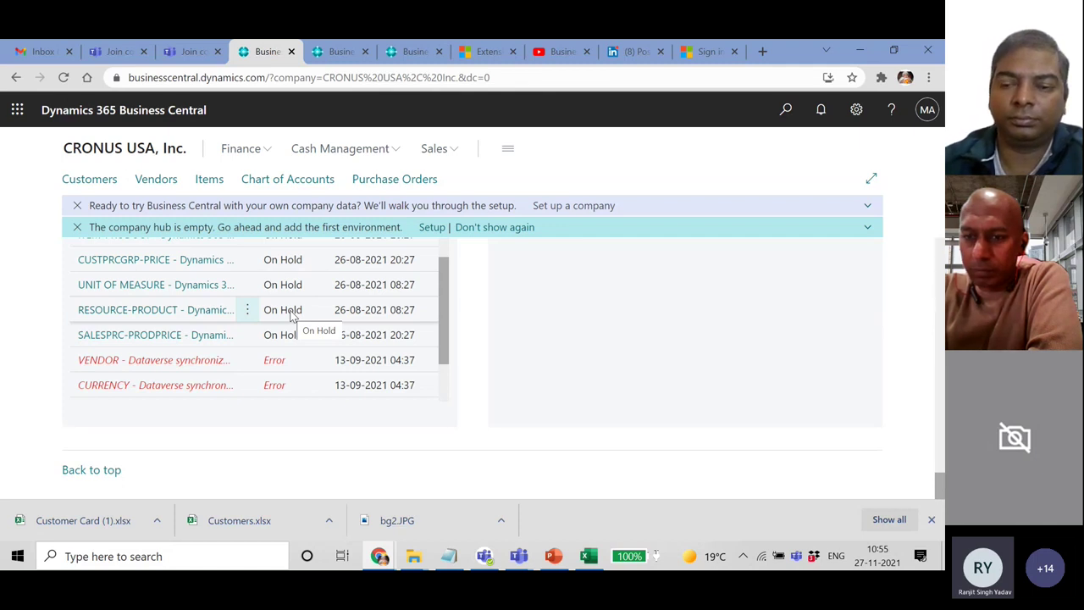
# Step: Search for Configuration Packages and open the US.ENU.EVALUATION package card
pyautogui.click(787, 110)
pyautogui.write('conf')
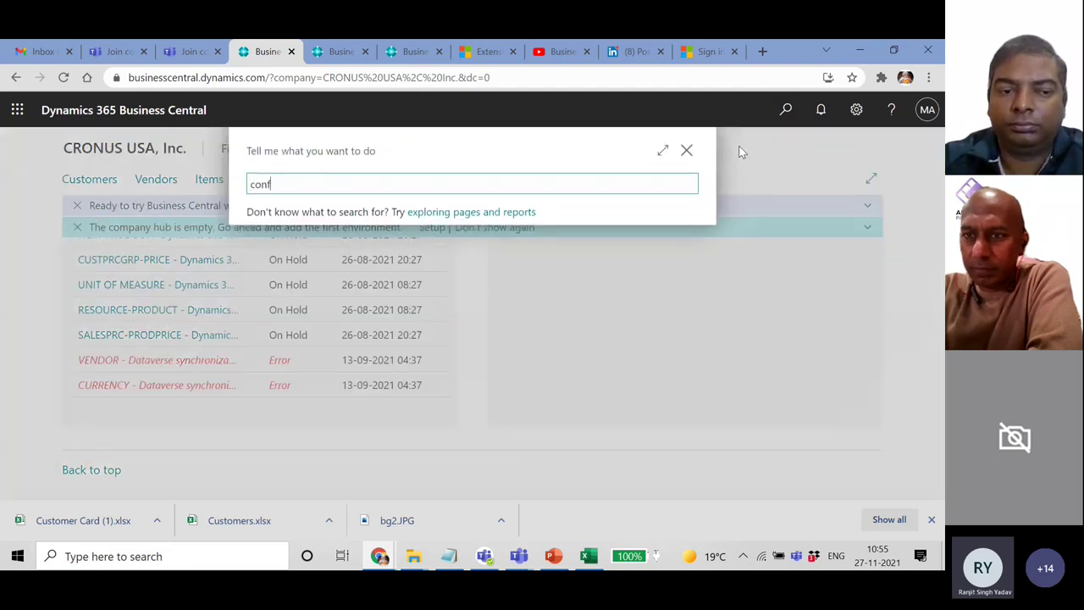
pyautogui.write('iguration pack')
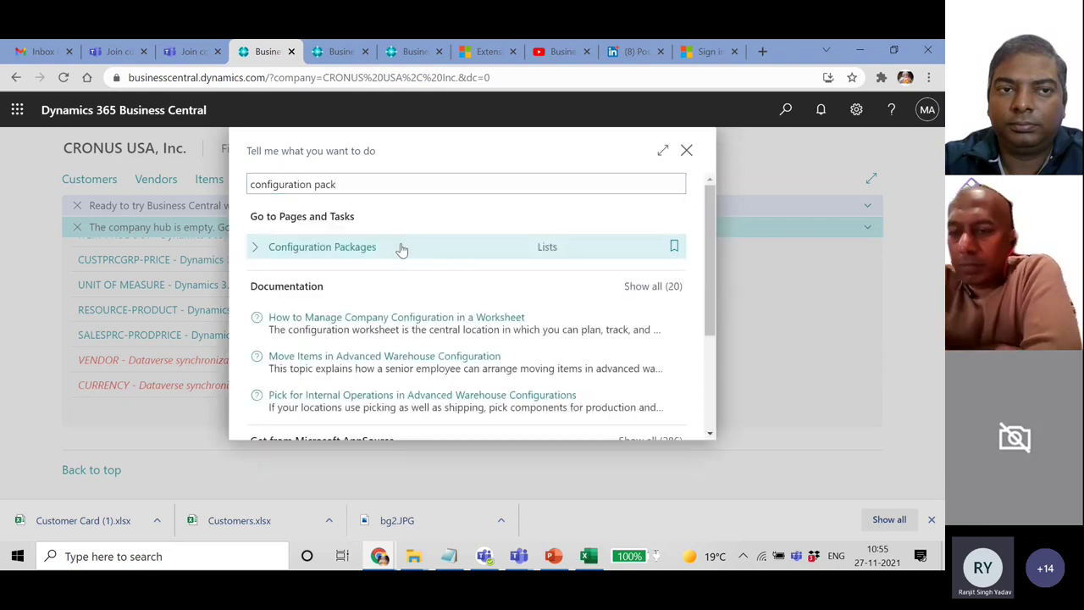
pyautogui.click(411, 244)
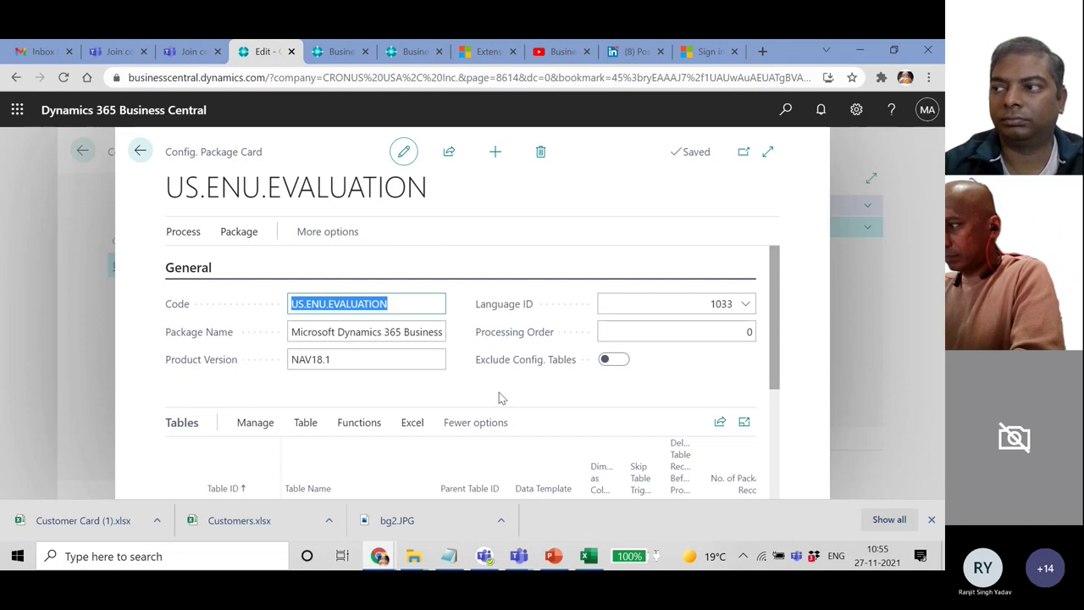
# Step: Review the tables included in the US.ENU.EVALUATION package and export the whole package to Excel
pyautogui.scroll(-2, 498, 398)
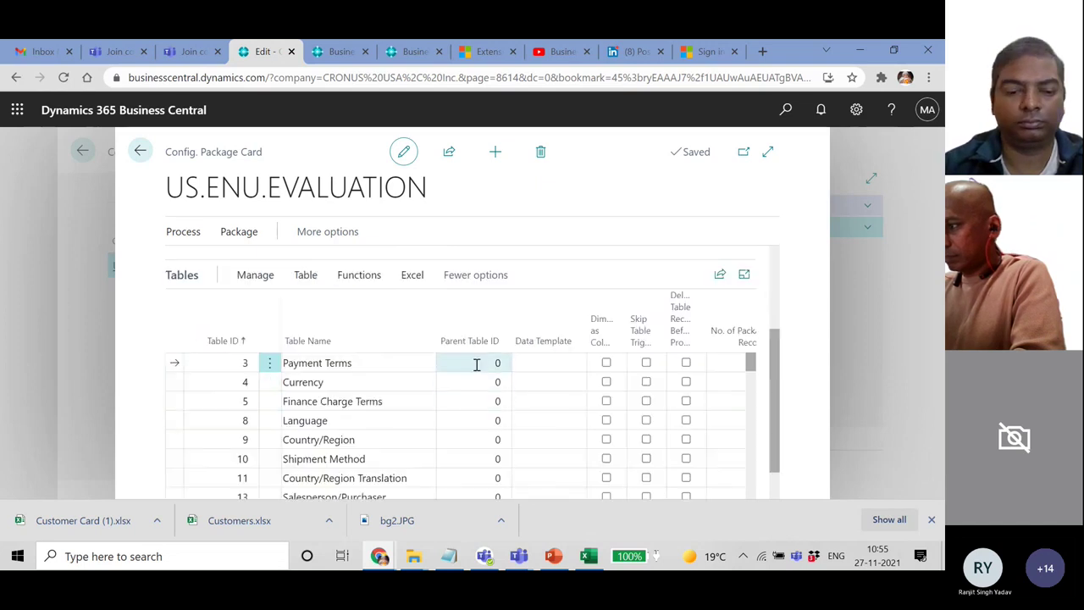
pyautogui.click(240, 237)
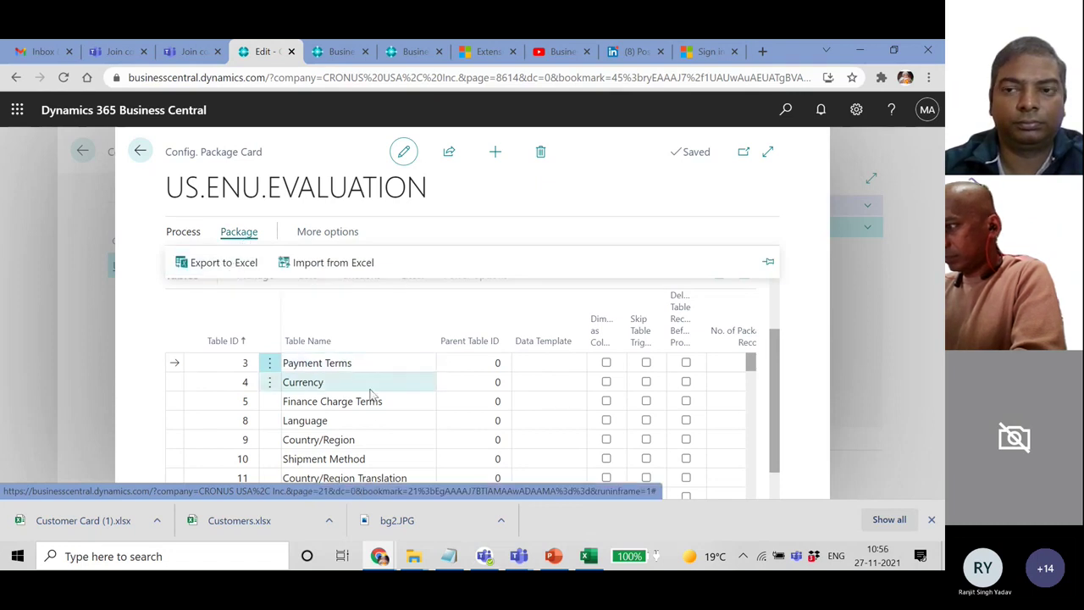
pyautogui.scroll(-10, 373, 419)
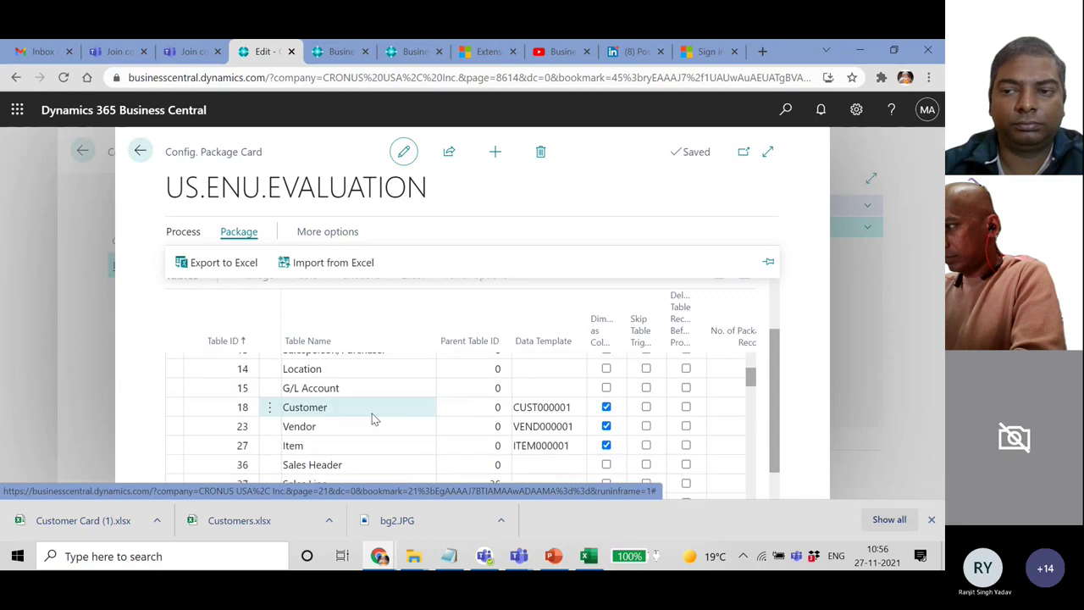
pyautogui.scroll(-10, 373, 419)
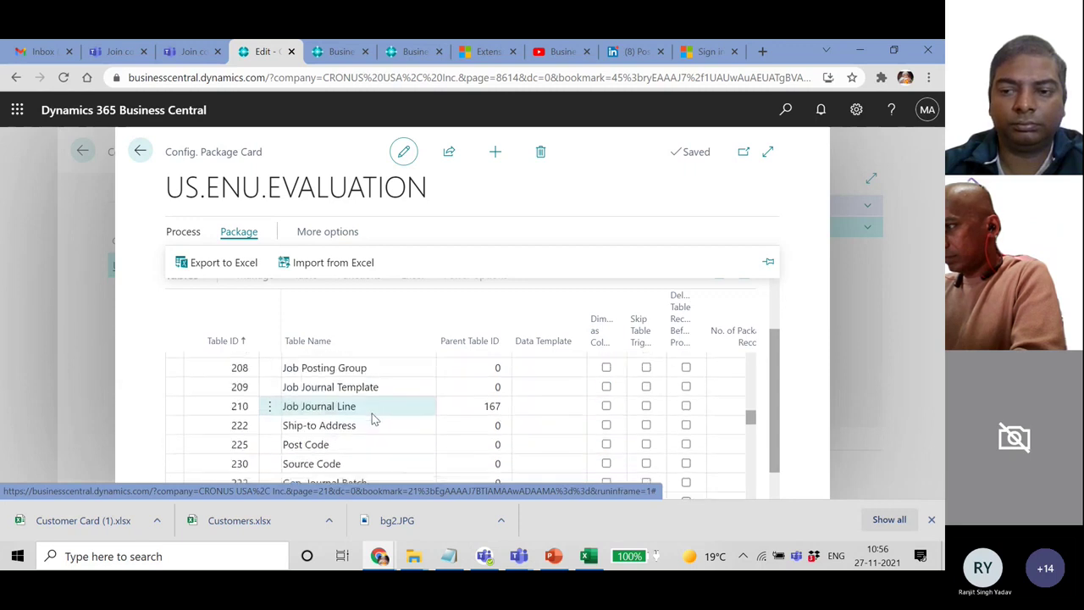
pyautogui.scroll(3, 373, 419)
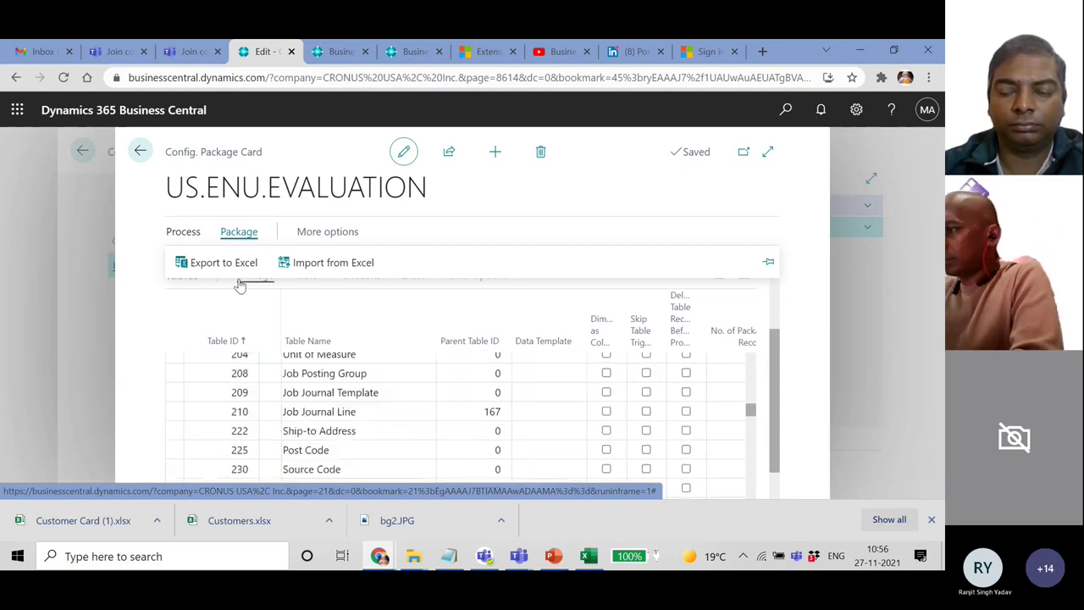
pyautogui.click(243, 267)
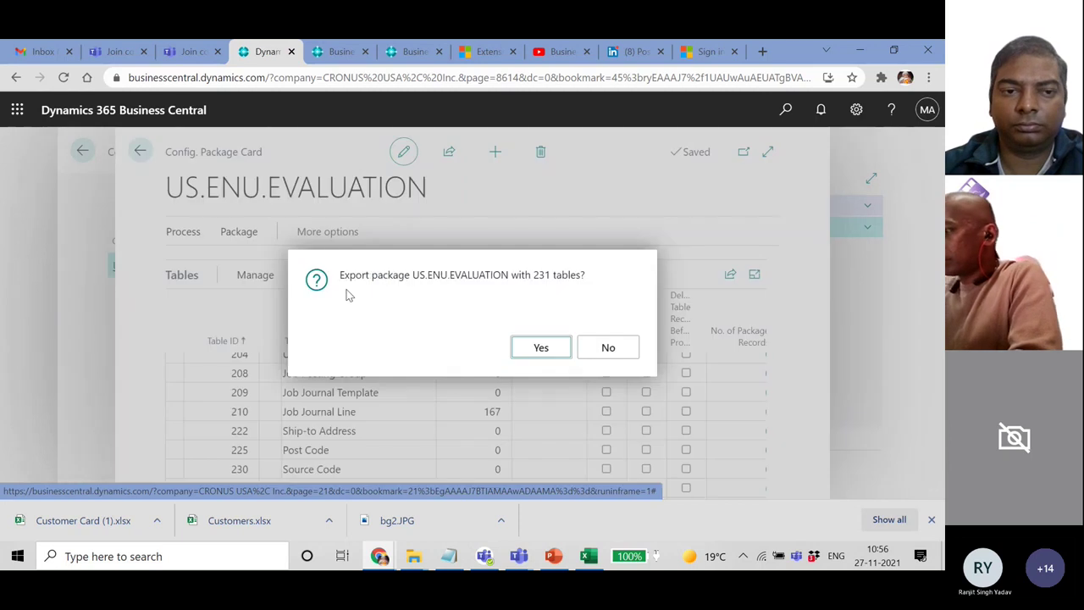
pyautogui.click(514, 344)
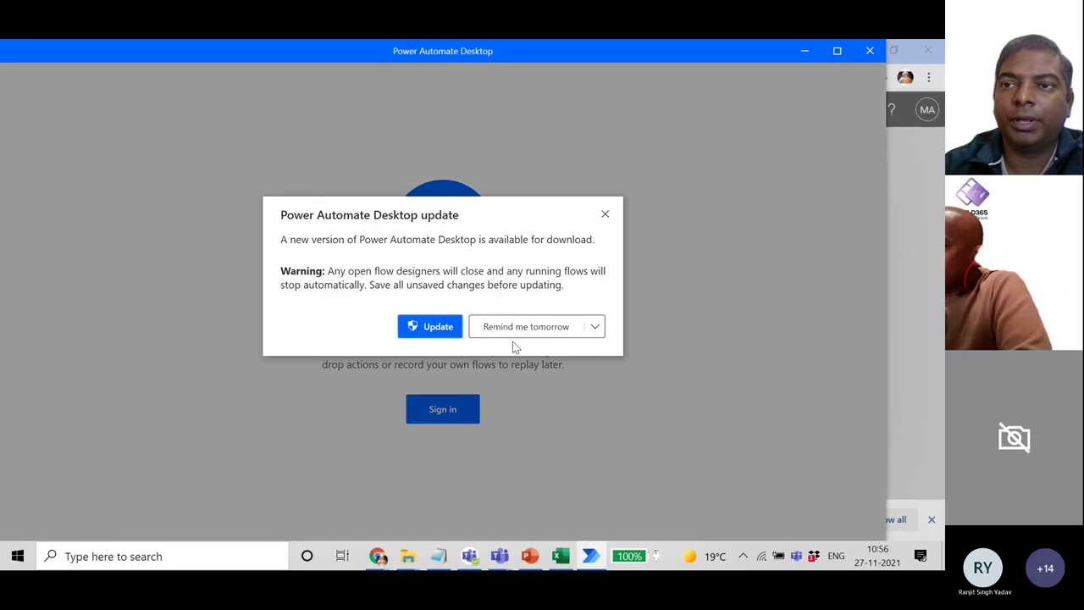
# Step: Dismiss the Power Automate Desktop update notice and close its window, and open the exported Default27_11_2021_10_56_49.xlsx in Excel, recovering its content
pyautogui.click(604, 215)
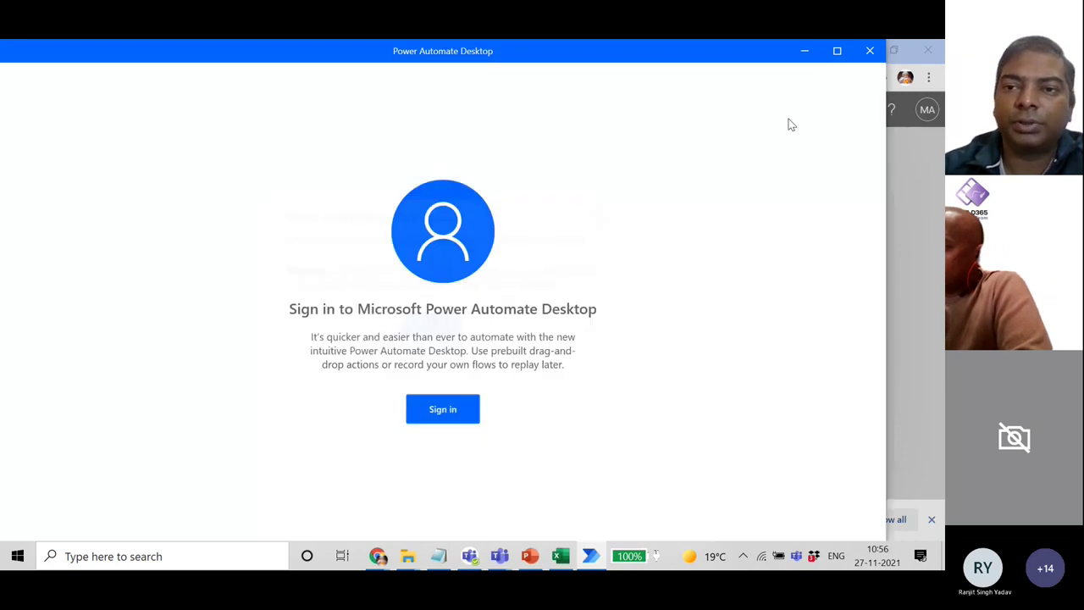
pyautogui.click(871, 51)
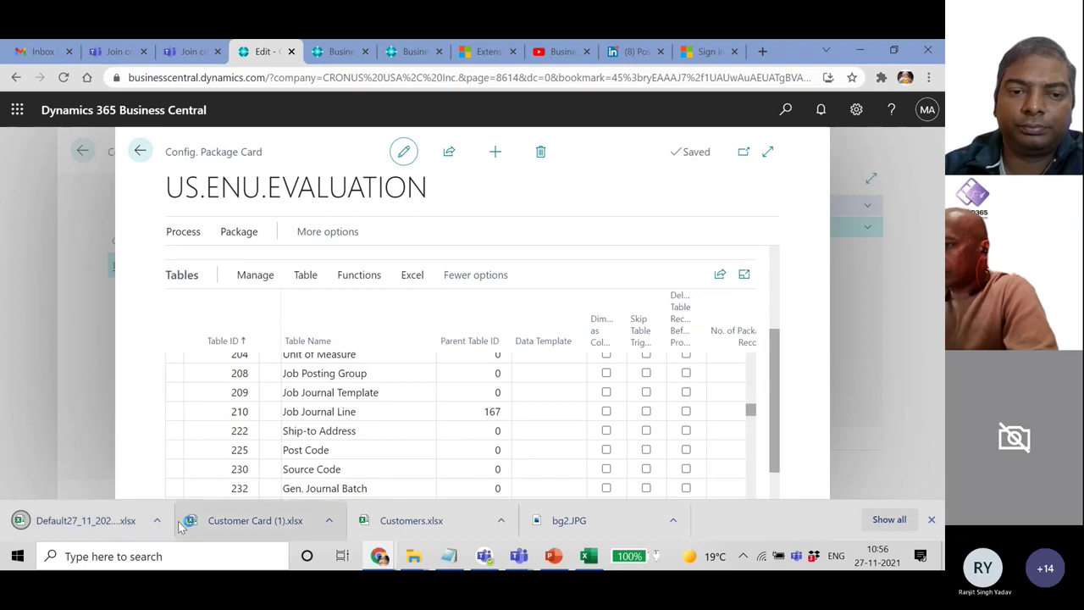
pyautogui.click(159, 523)
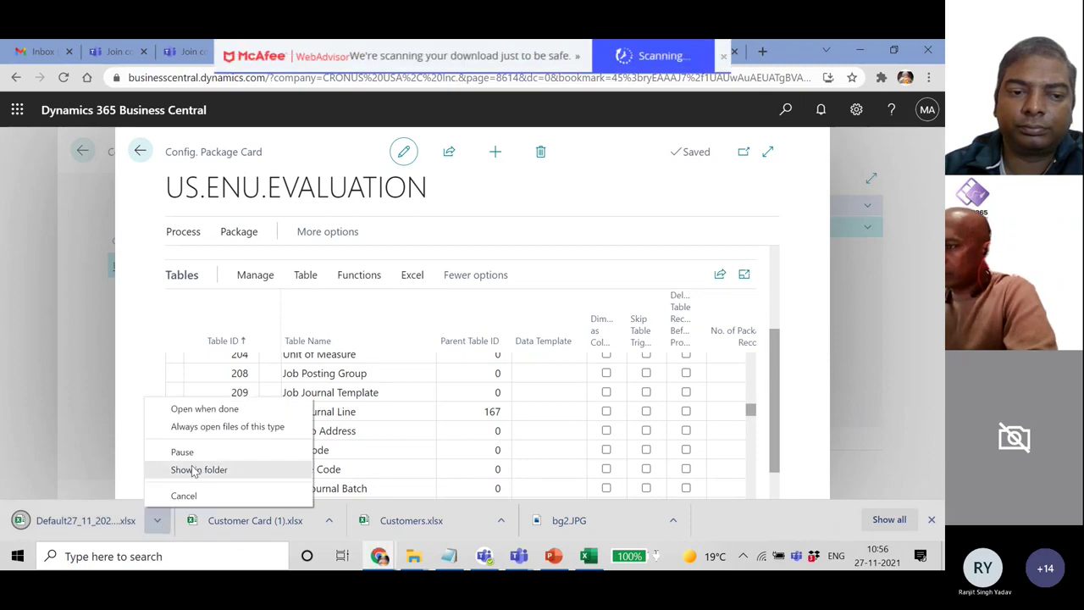
pyautogui.click(193, 471)
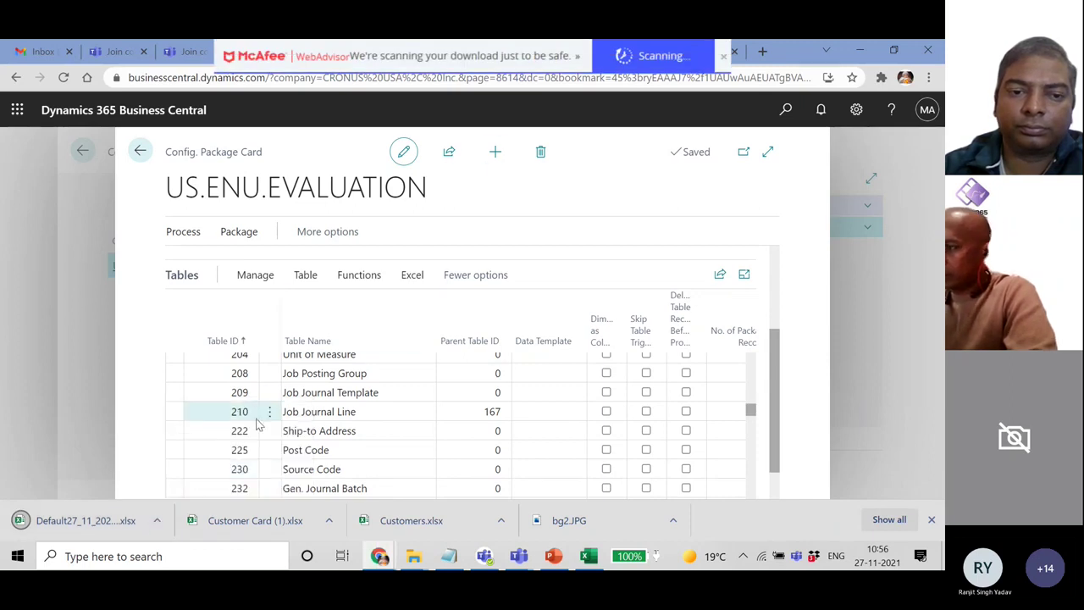
pyautogui.click(110, 523)
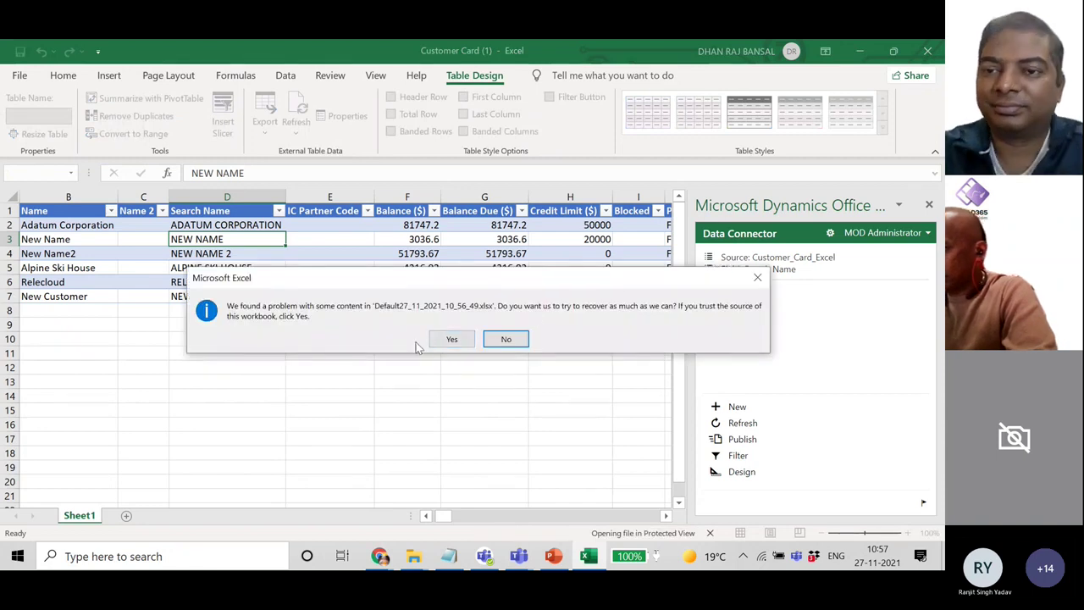
pyautogui.click(447, 340)
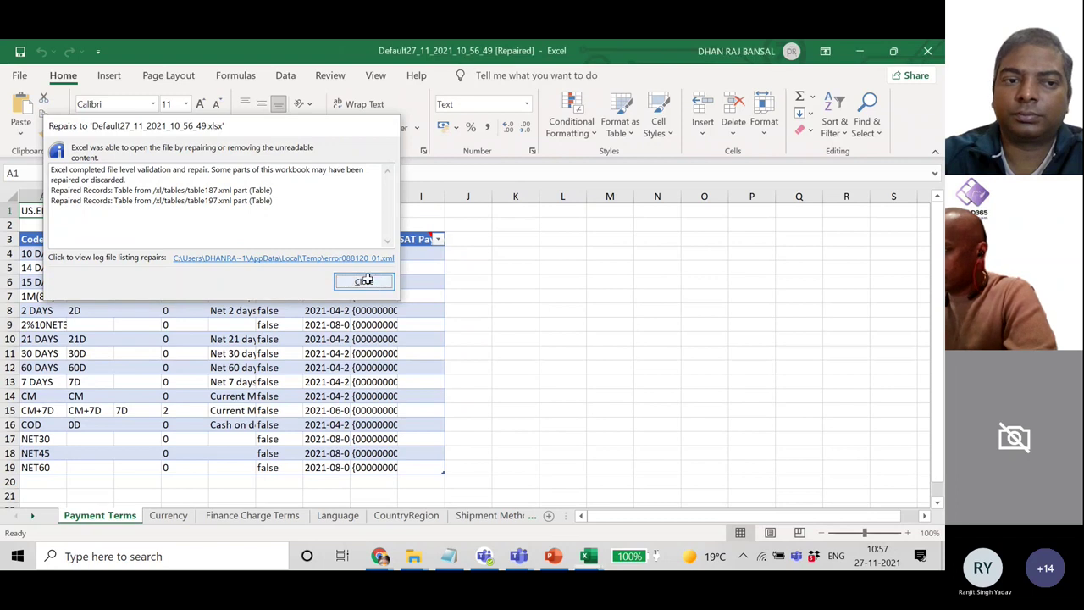
pyautogui.click(364, 281)
# Step: Fit column A to its contents and look through the Payment Terms, Currency, Finance Charge Terms, Language and CountryRegion sheets
pyautogui.doubleClick(64, 197)
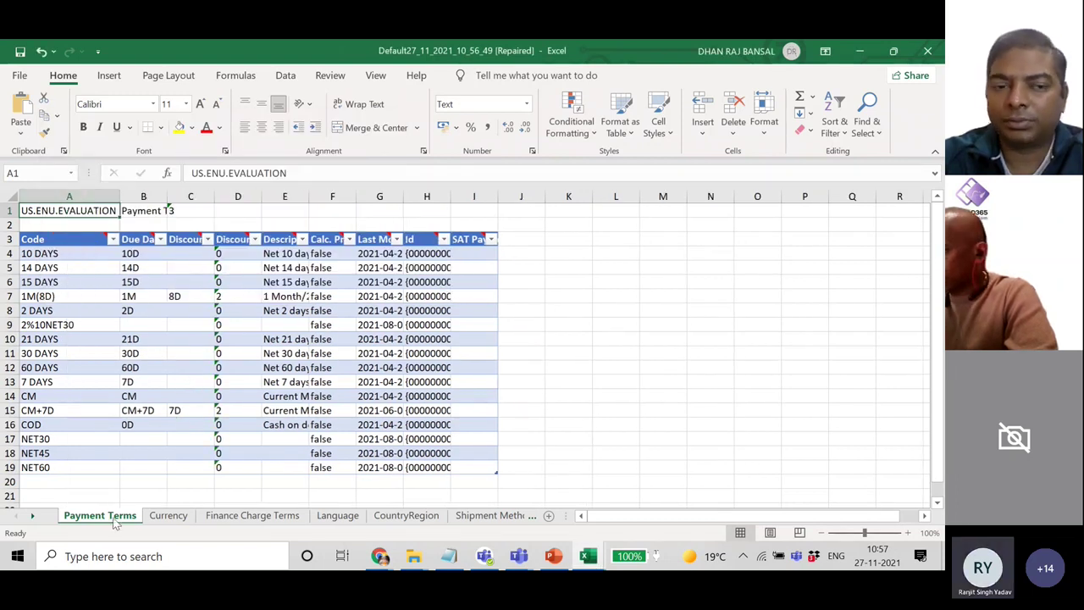
pyautogui.click(166, 515)
pyautogui.click(251, 517)
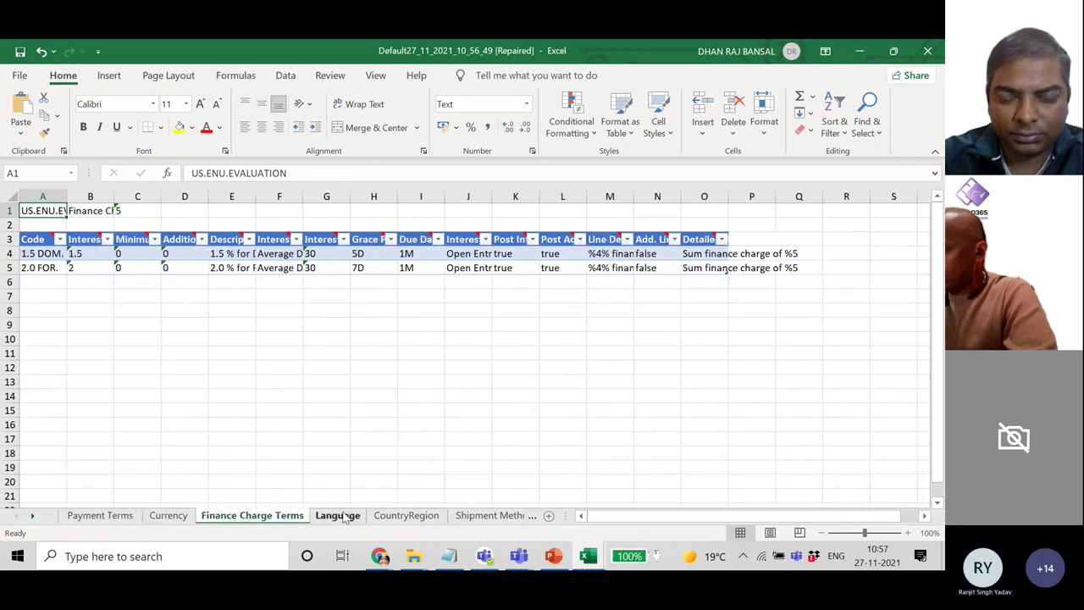
pyautogui.click(344, 517)
pyautogui.click(405, 516)
pyautogui.click(100, 515)
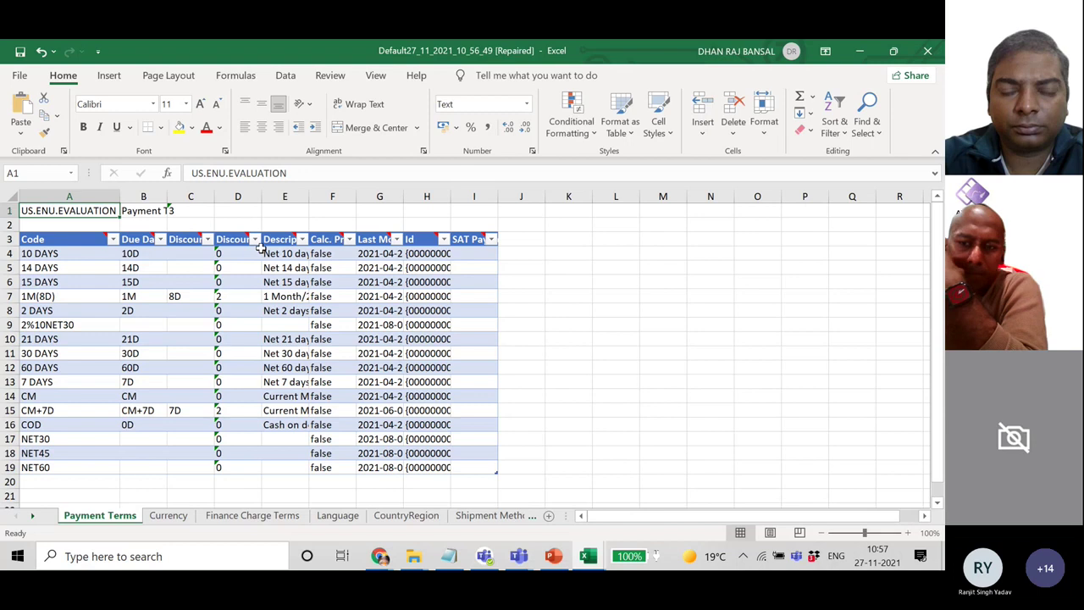
# Step: Close the exported workbook, and switch back to Business Central to return from the package card to the Configuration Packages list
pyautogui.click(927, 51)
pyautogui.click(474, 320)
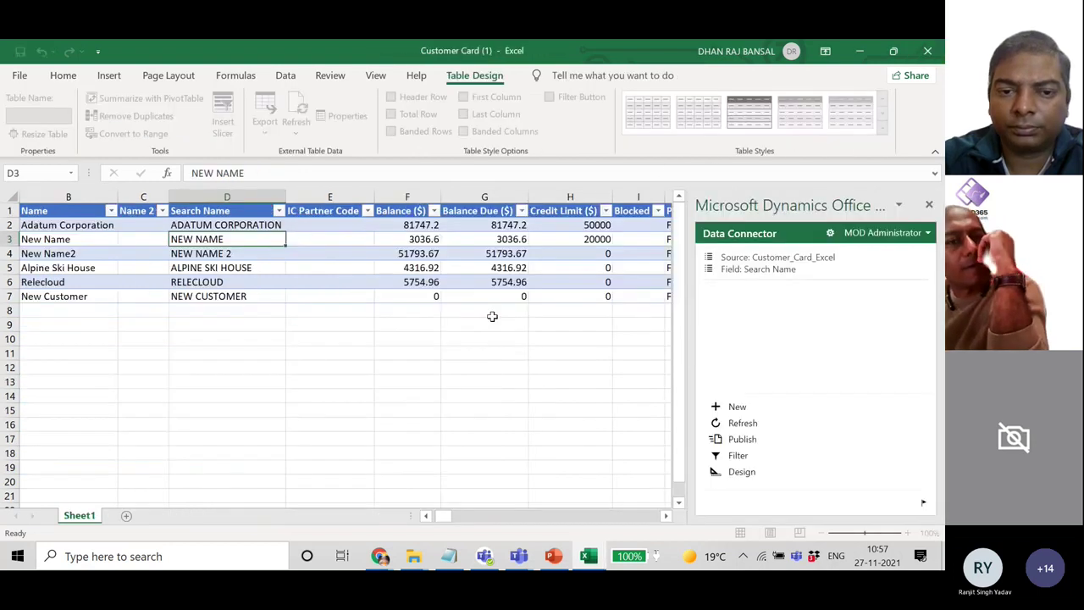
pyautogui.click(860, 51)
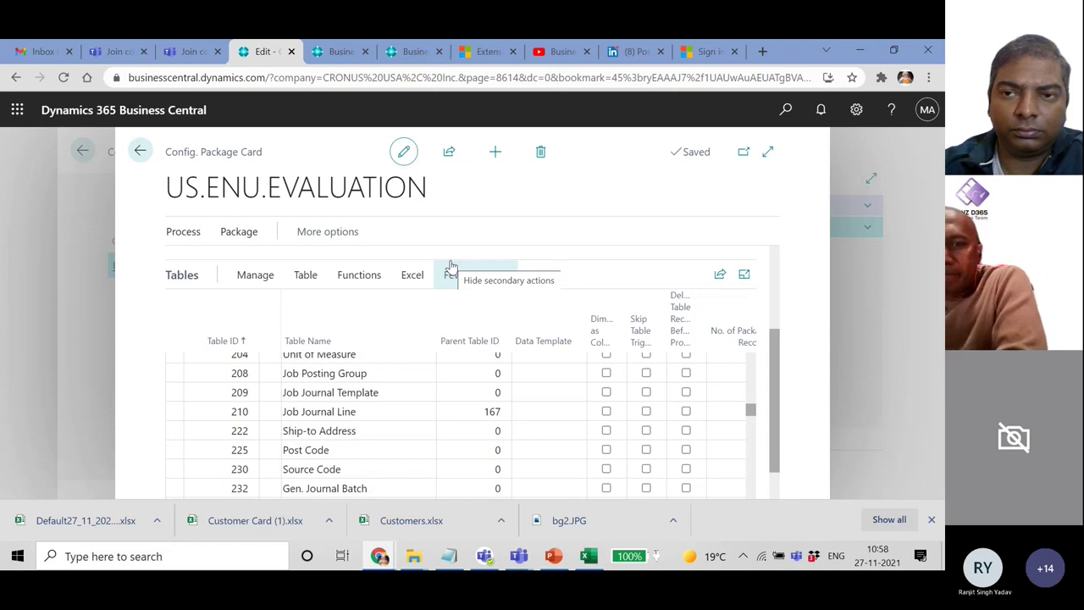
pyautogui.click(139, 151)
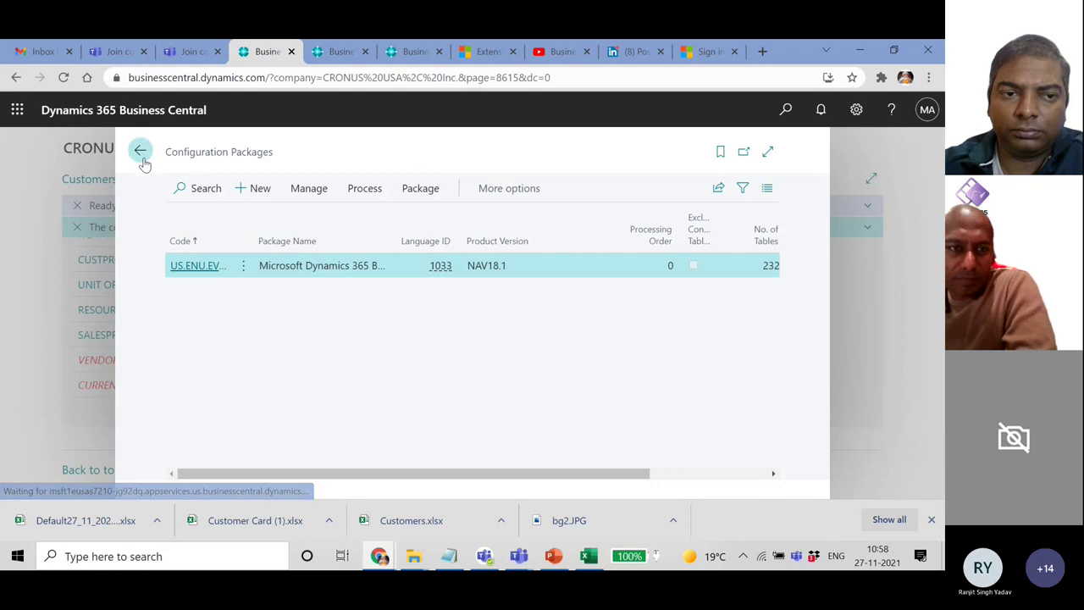
# Step: Leave the Configuration Packages list, open the Customers list, and open the Adatum Corporation card down to its Payments section
pyautogui.click(141, 152)
pyautogui.click(106, 181)
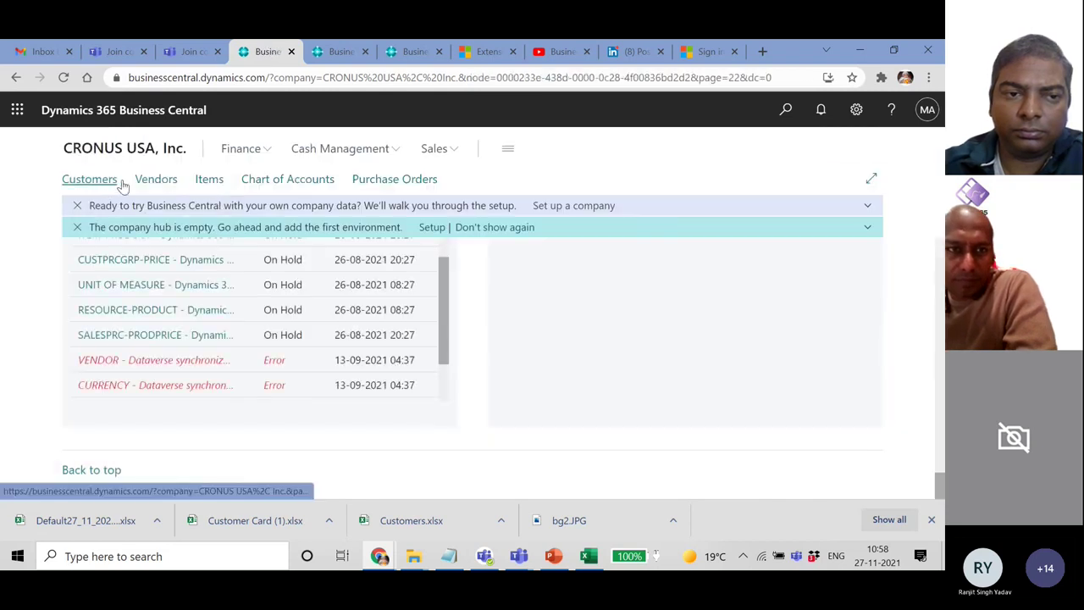
pyautogui.click(81, 258)
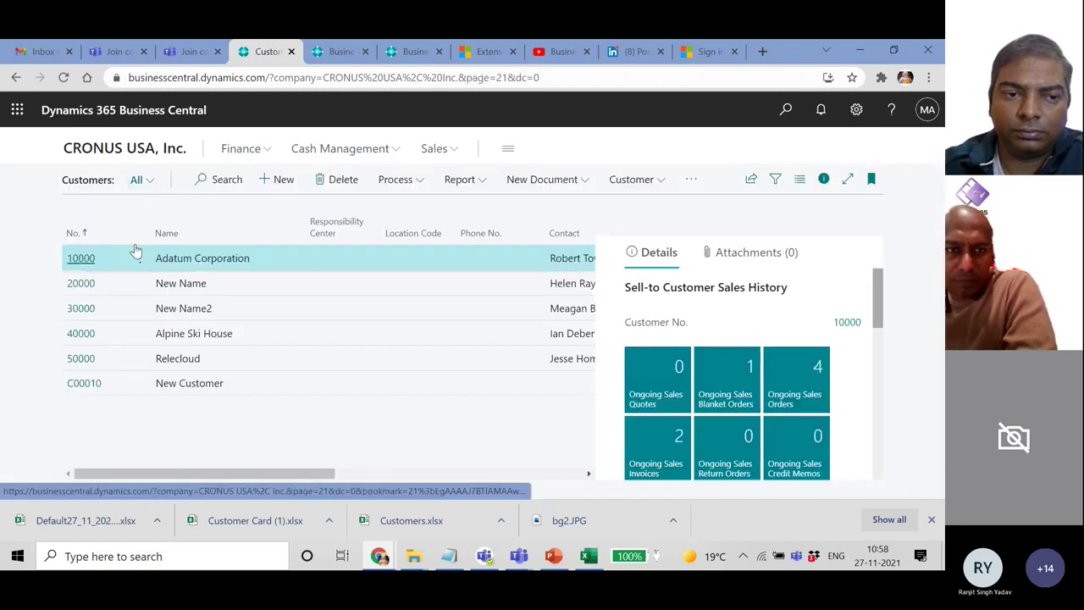
pyautogui.scroll(-10, 423, 297)
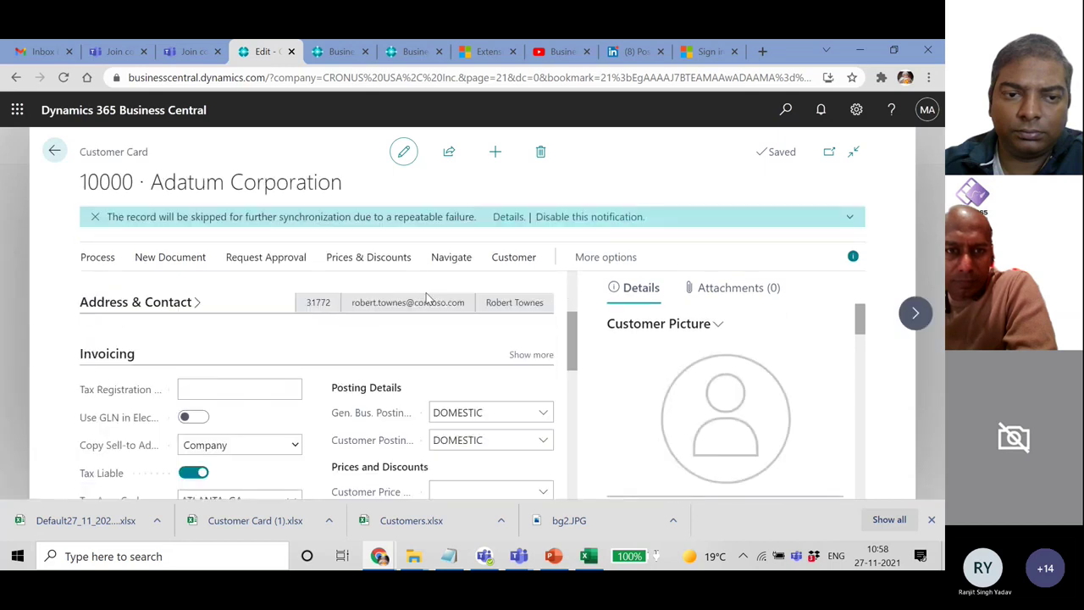
pyautogui.scroll(3, 419, 300)
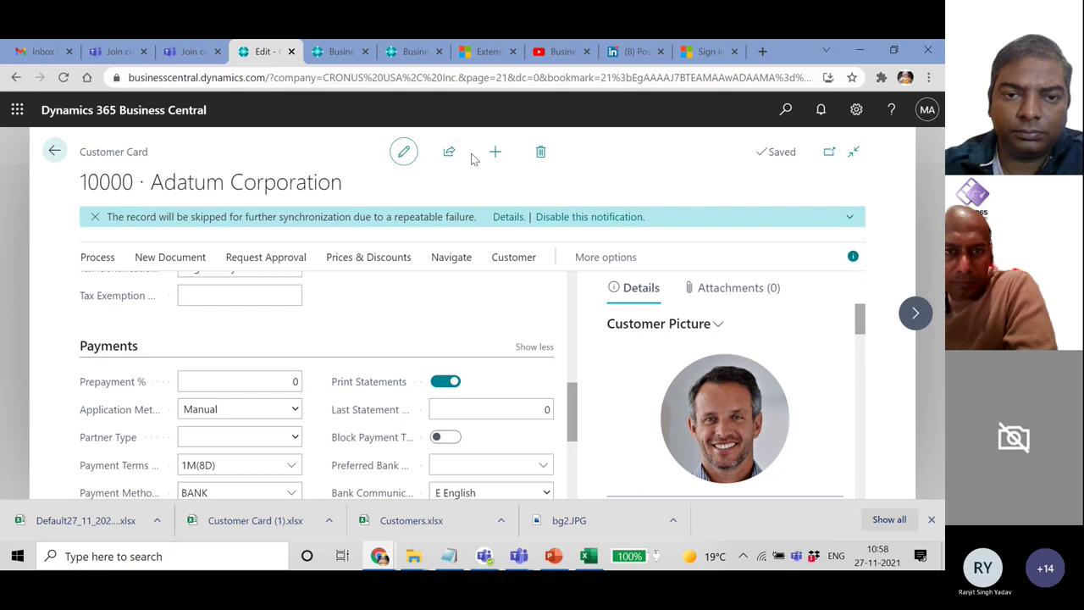
# Step: Search for "edit in" from the customer card, close the search, and check the card's sharing options
pyautogui.click(786, 111)
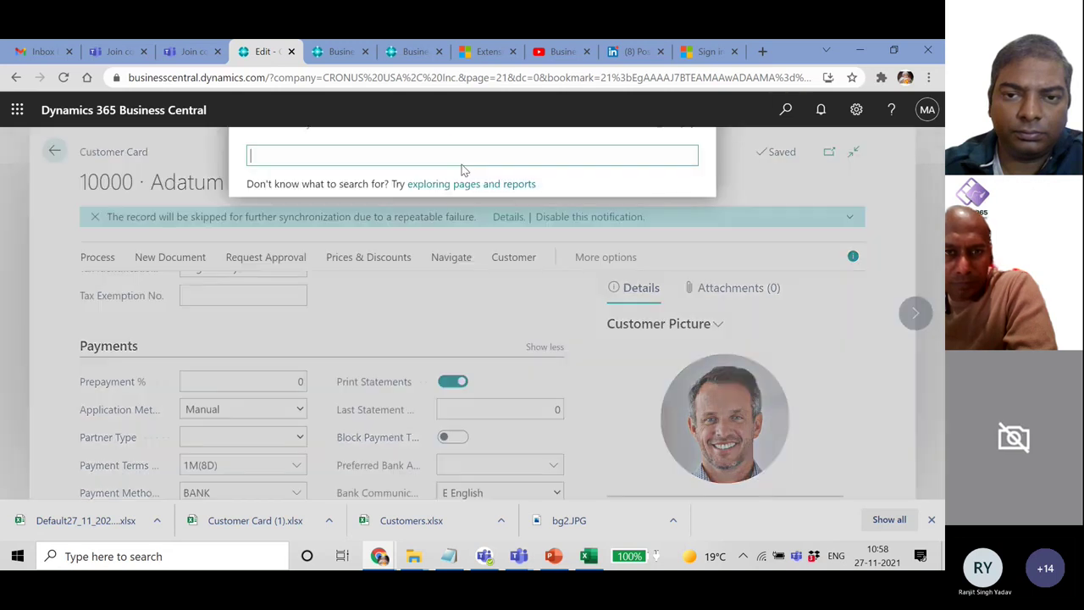
pyautogui.write('edit in')
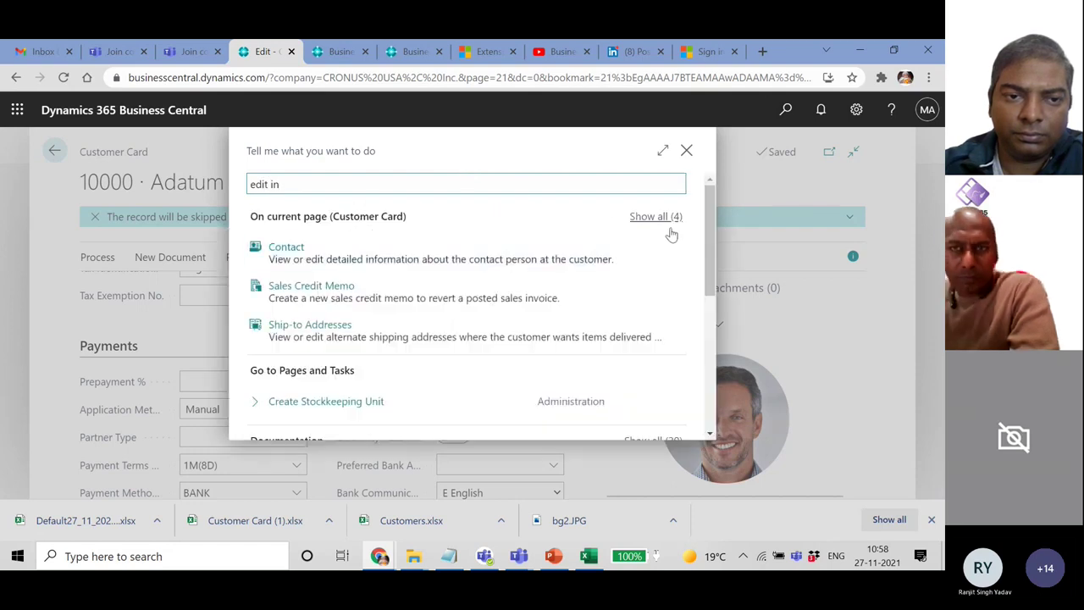
pyautogui.scroll(-2, 472, 262)
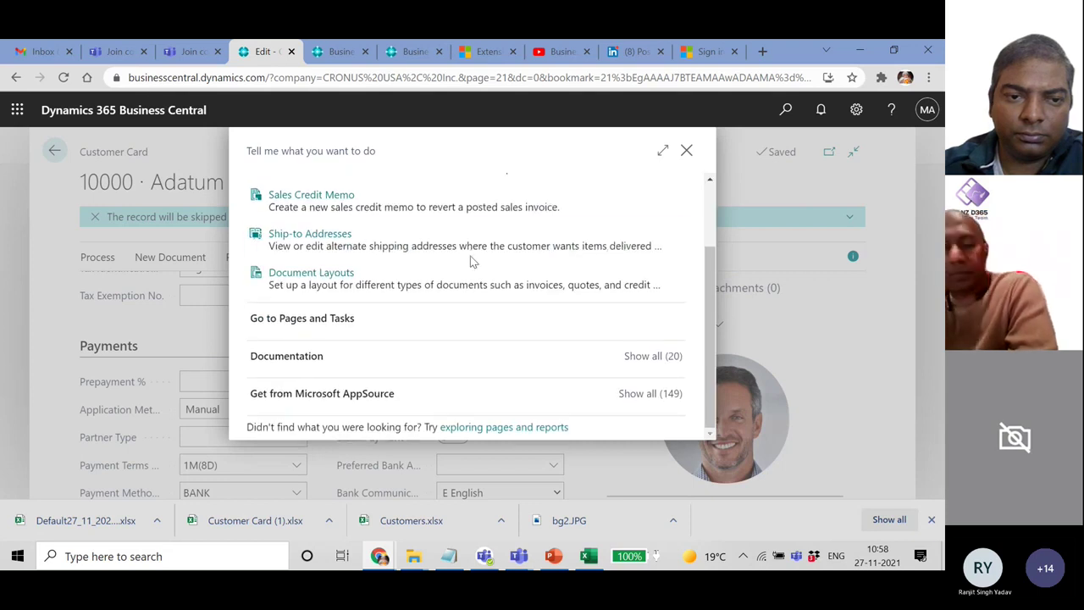
pyautogui.click(686, 149)
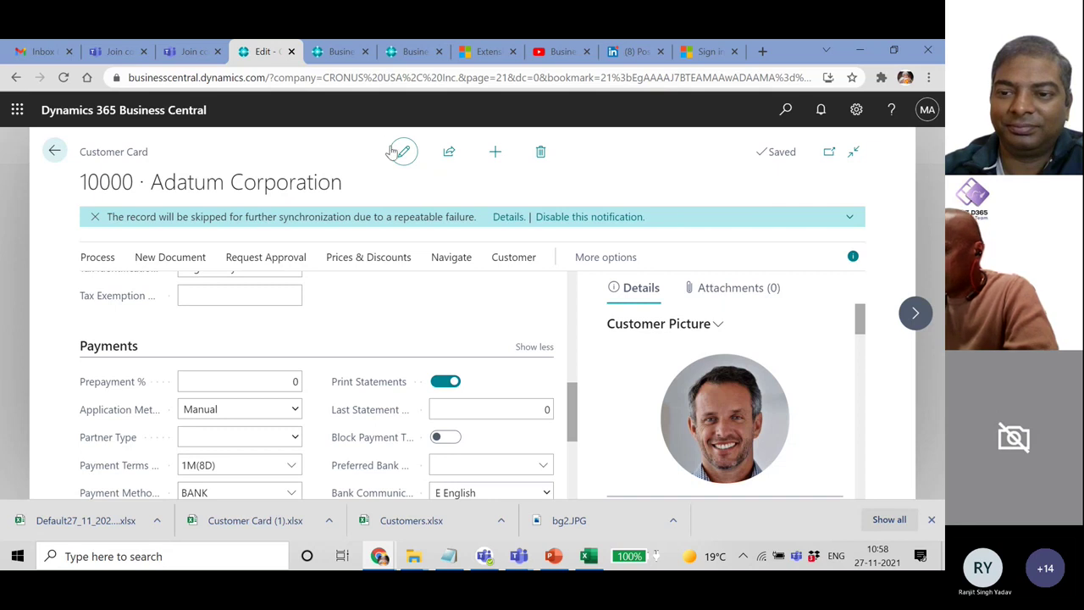
pyautogui.click(451, 156)
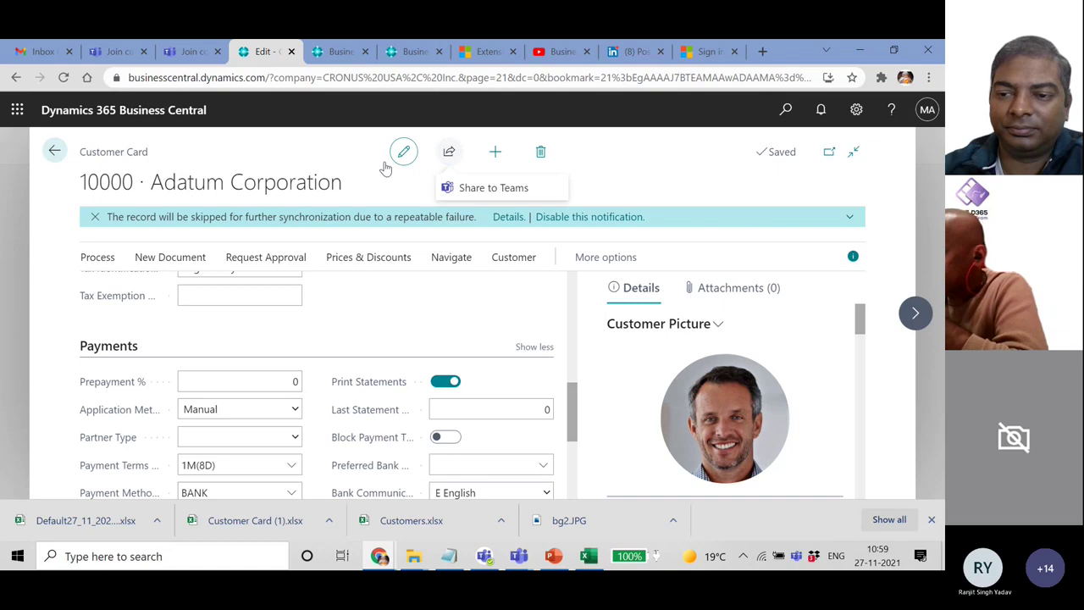
# Step: Review the card's Shipping and Statistics sections and the full General section, and return to the Customers list
pyautogui.scroll(-3, 451, 364)
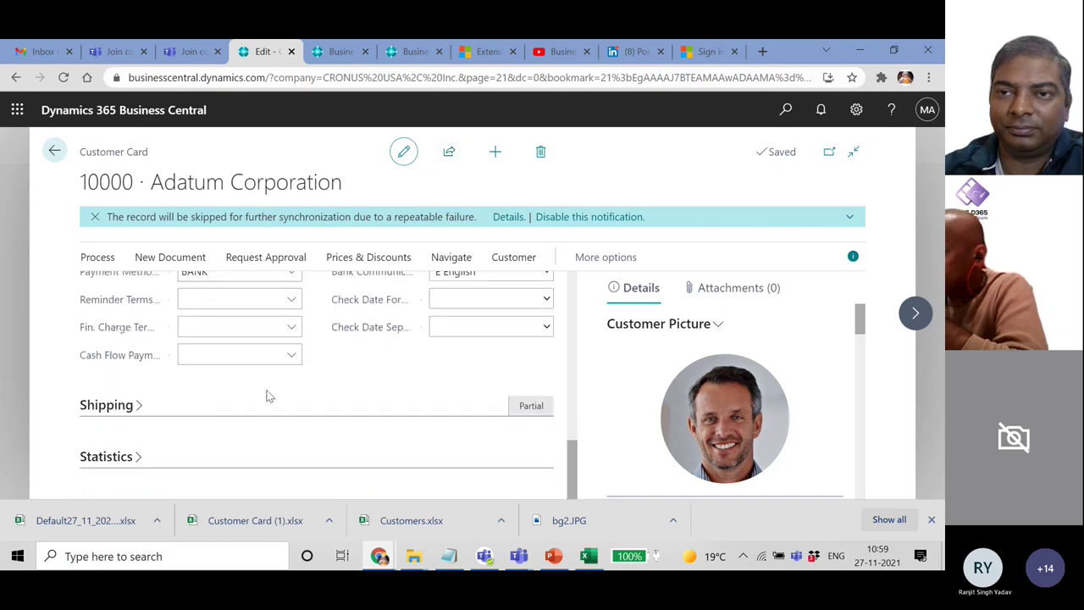
pyautogui.click(140, 405)
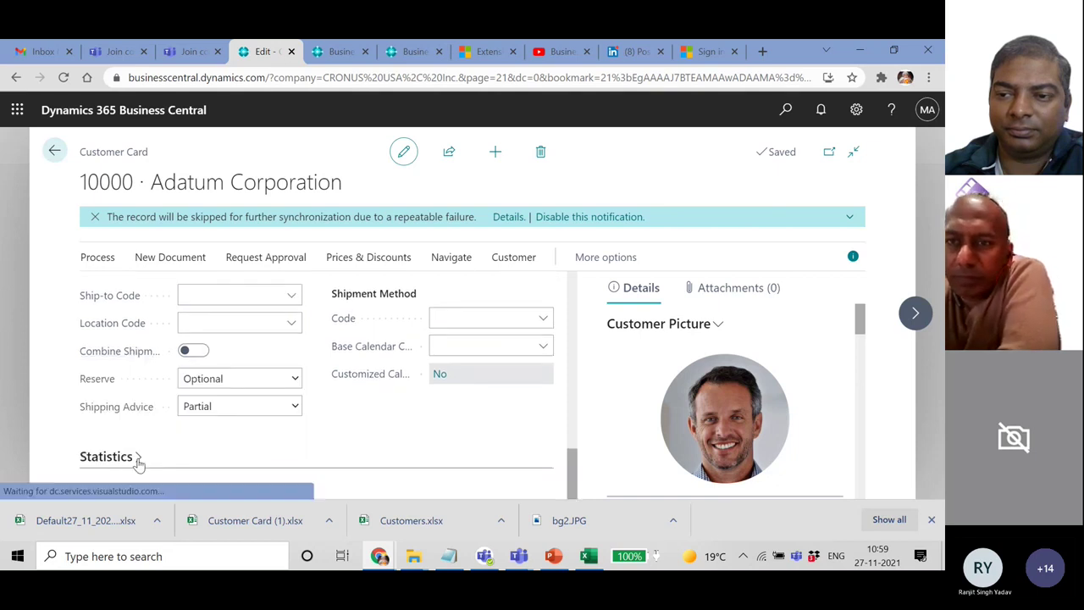
pyautogui.click(137, 458)
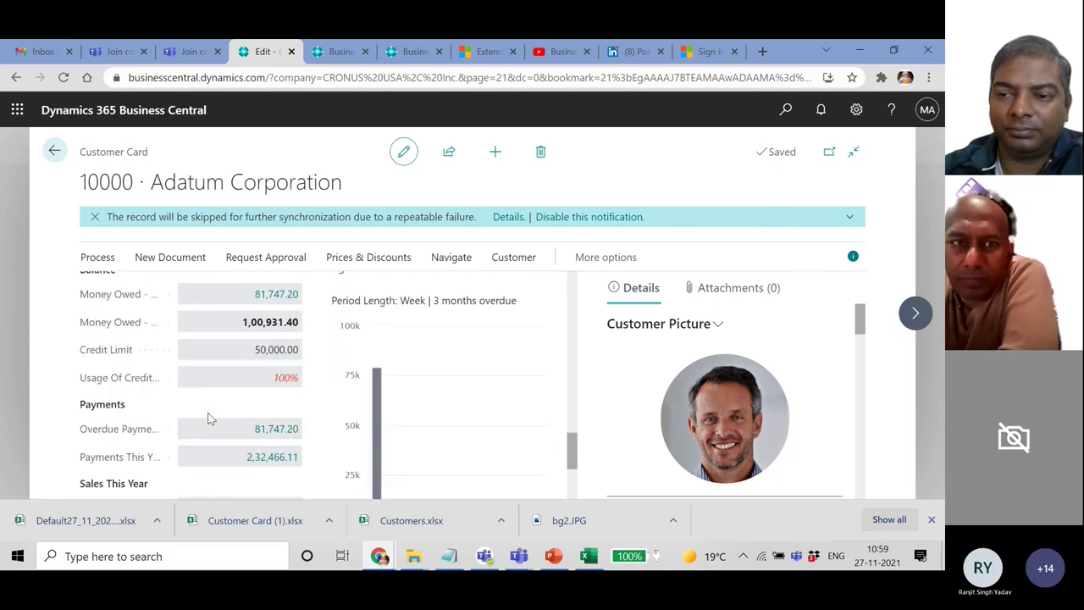
pyautogui.scroll(-3, 210, 417)
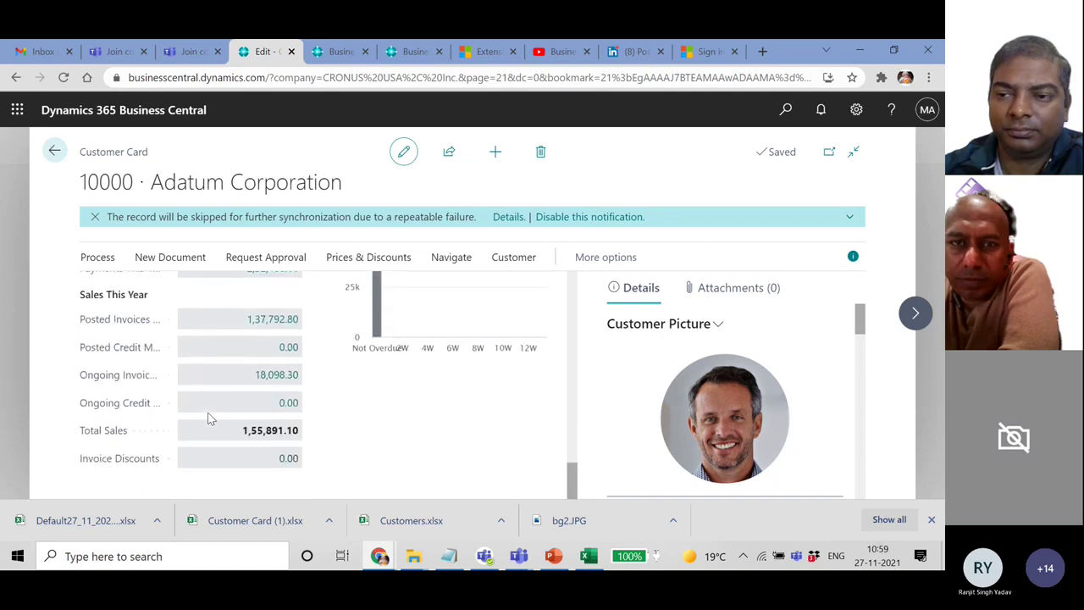
pyautogui.scroll(10, 210, 417)
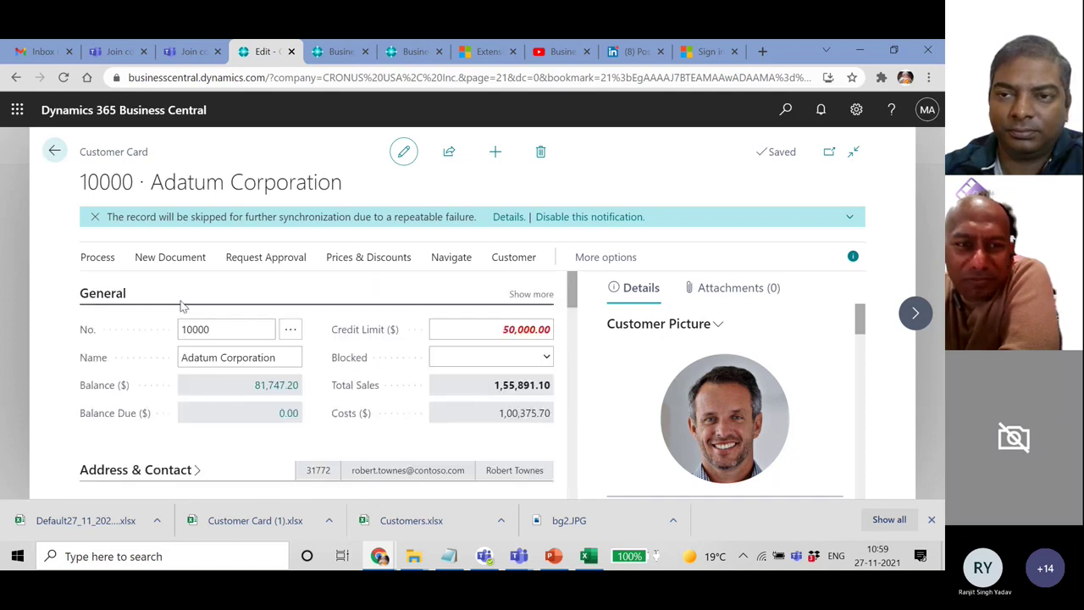
pyautogui.click(521, 296)
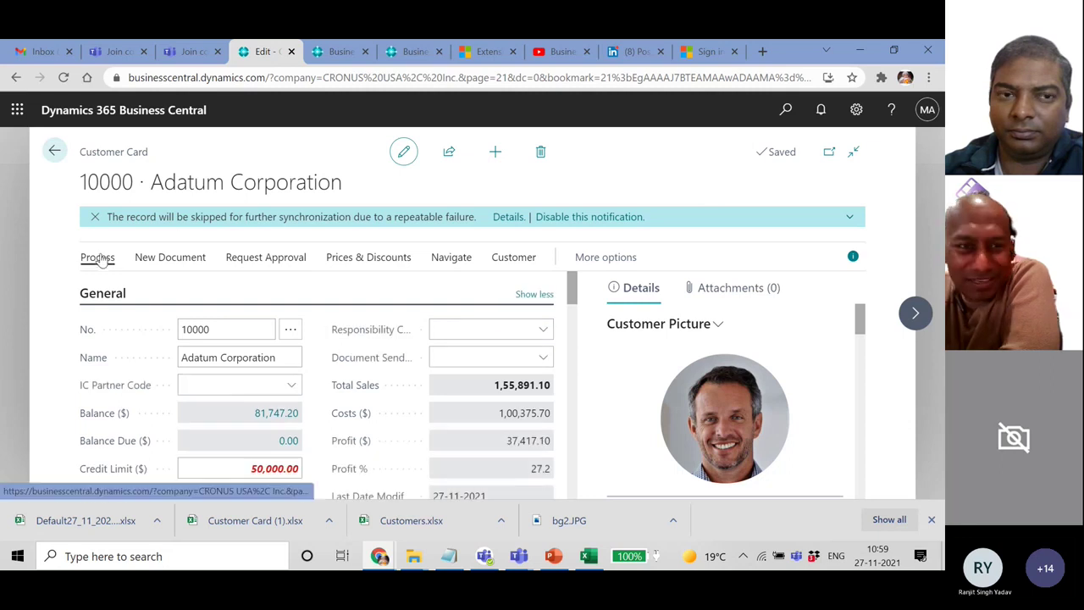
pyautogui.click(54, 151)
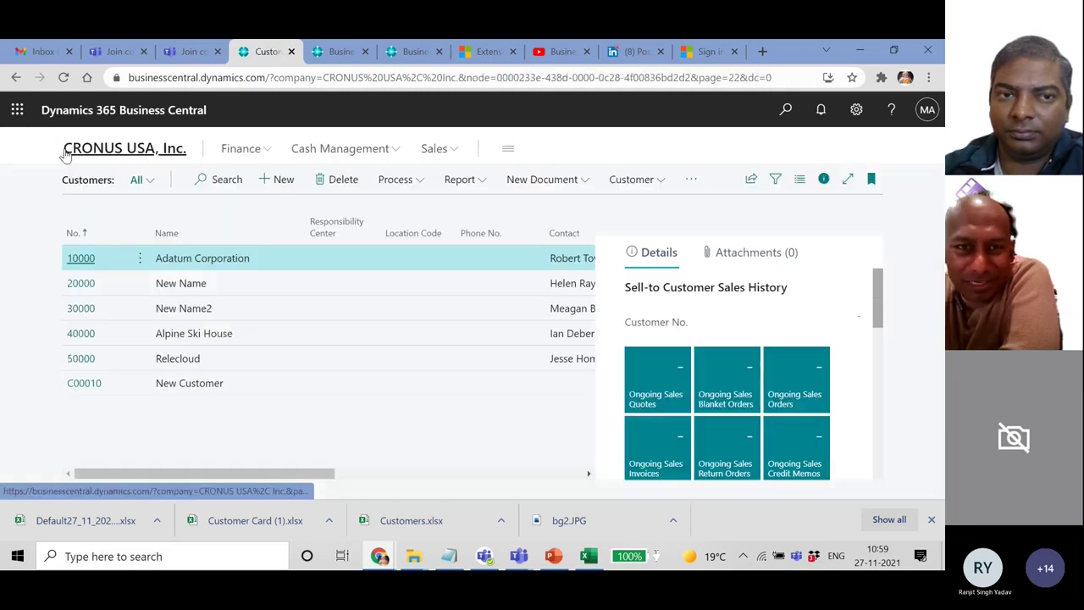
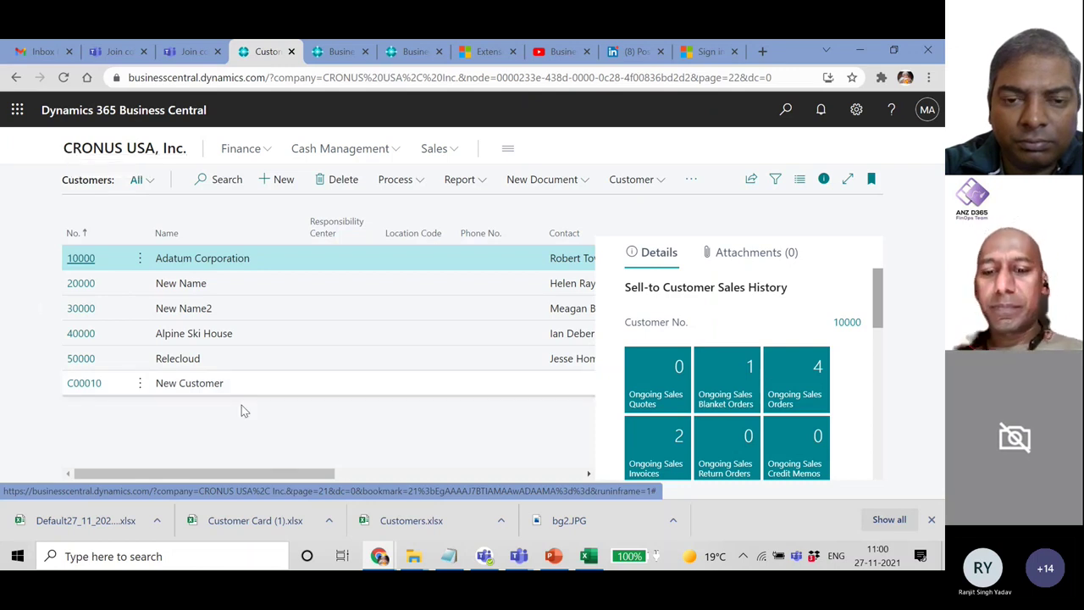
# Step: Find the Edit in Excel action for the Customers list by searching "edit", run it, and open the downloaded Customer Card (2) workbook
pyautogui.moveTo(288, 477); pyautogui.dragTo(615, 459)
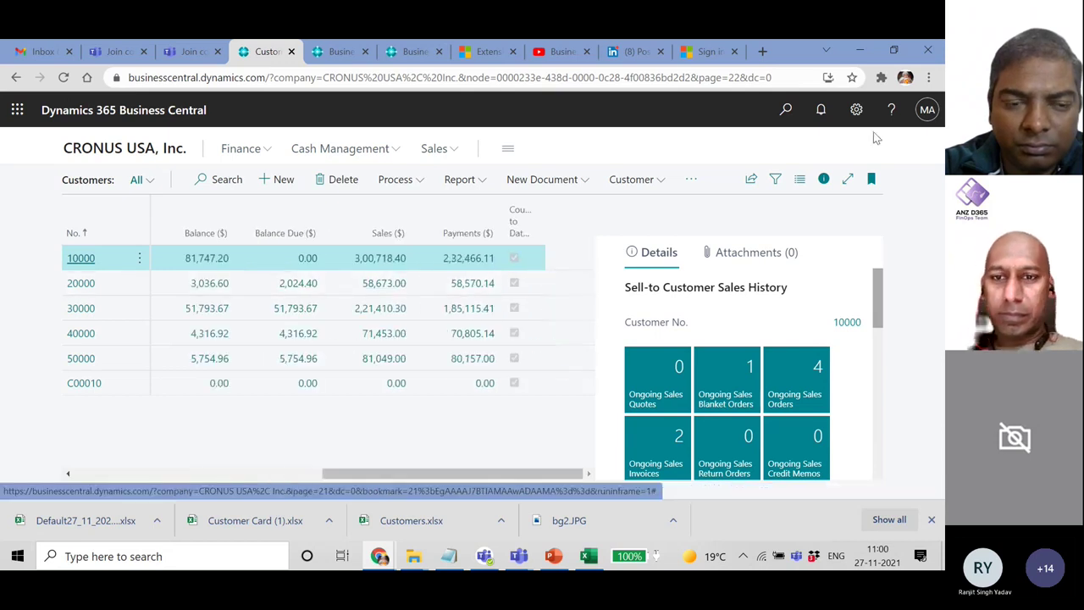
pyautogui.click(786, 112)
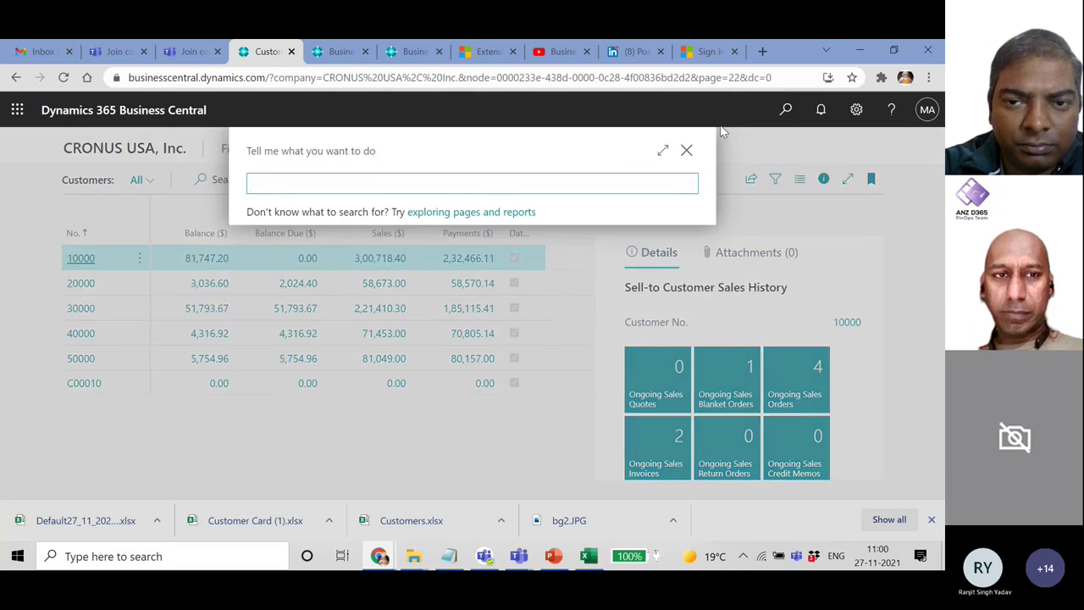
pyautogui.write('edit')
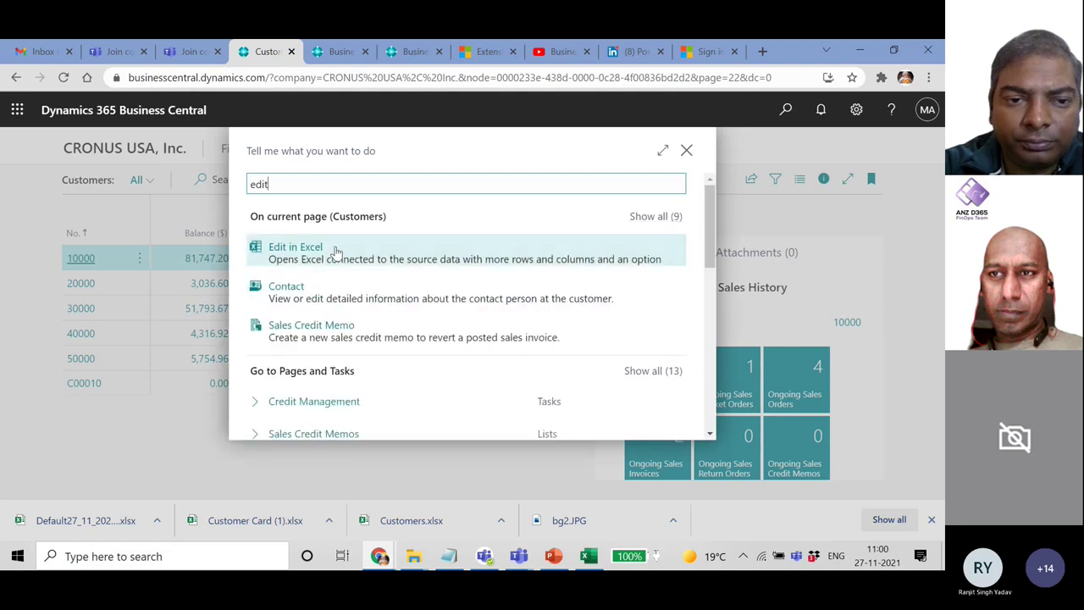
pyautogui.click(334, 252)
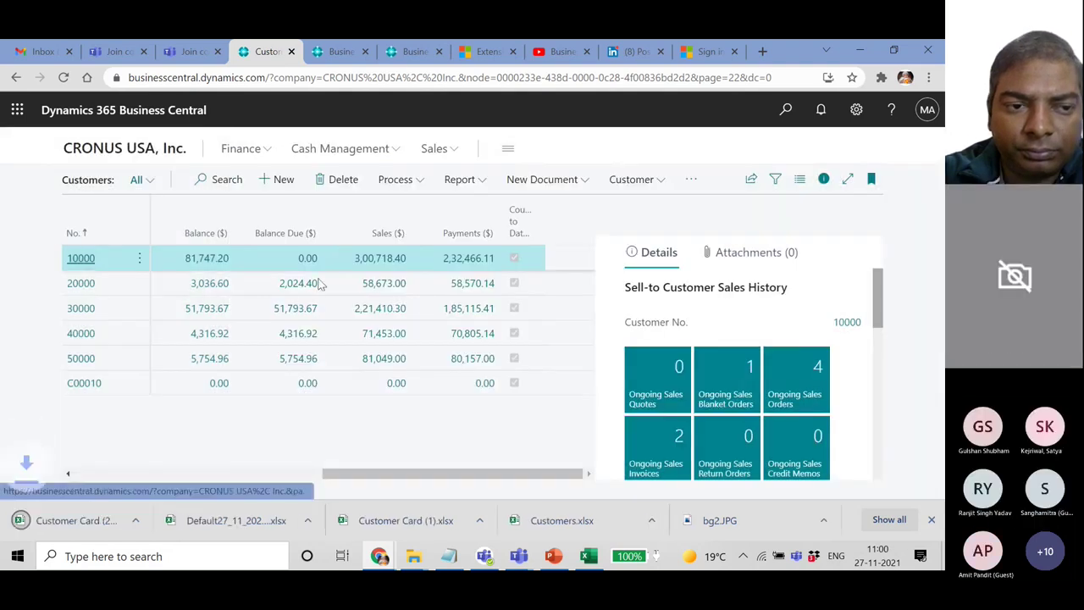
pyautogui.click(89, 531)
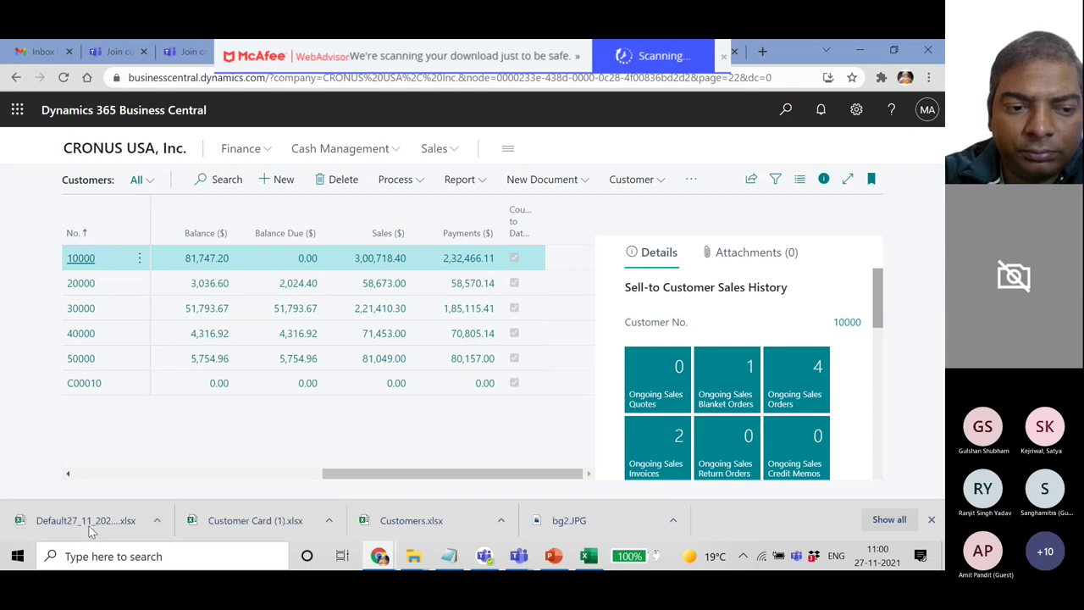
pyautogui.click(89, 530)
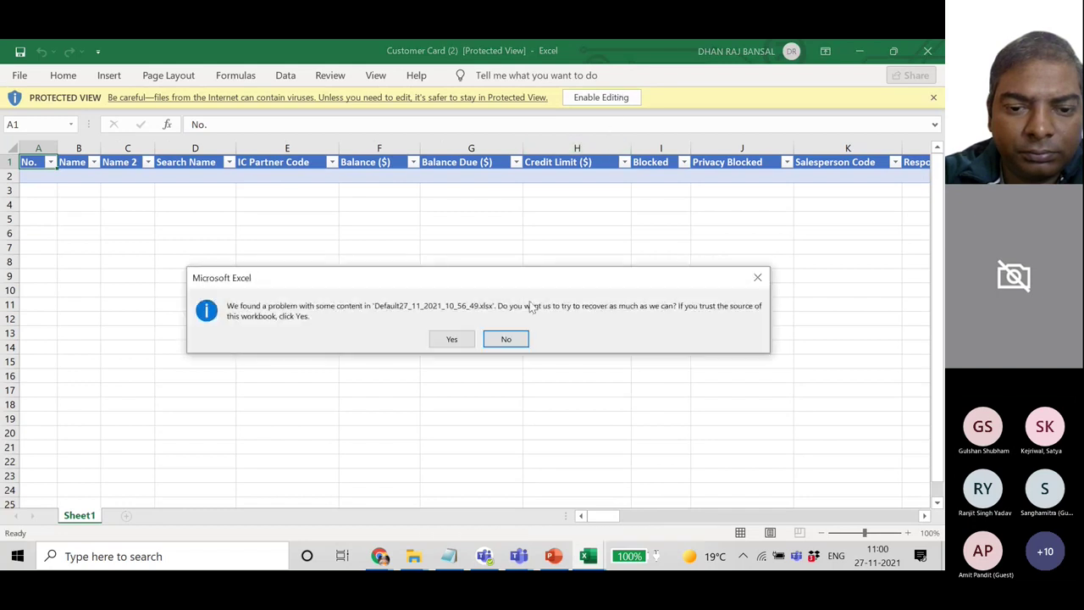
pyautogui.click(451, 340)
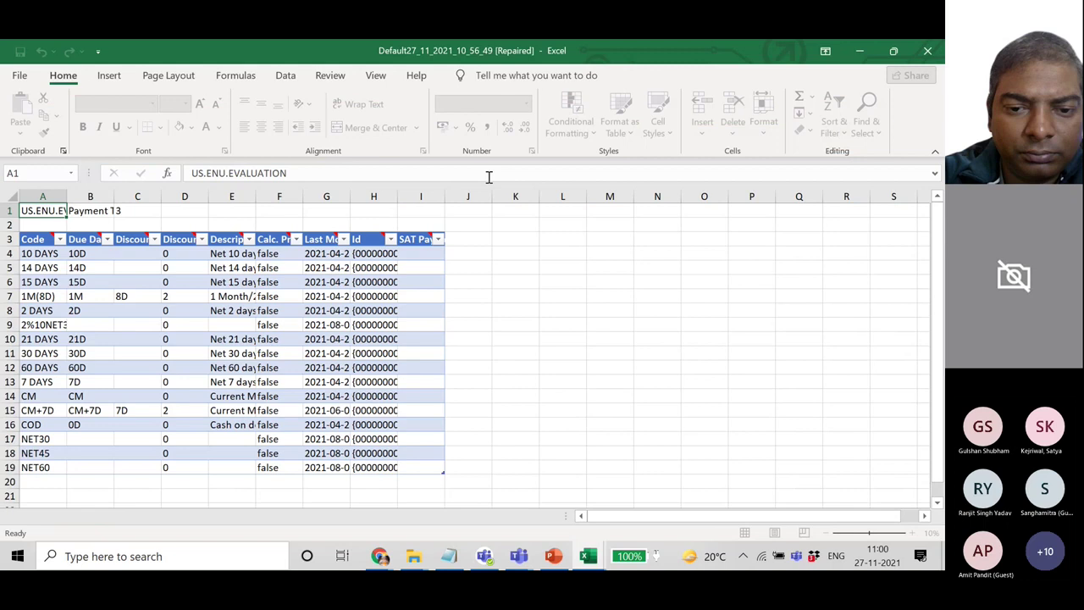
pyautogui.click(360, 301)
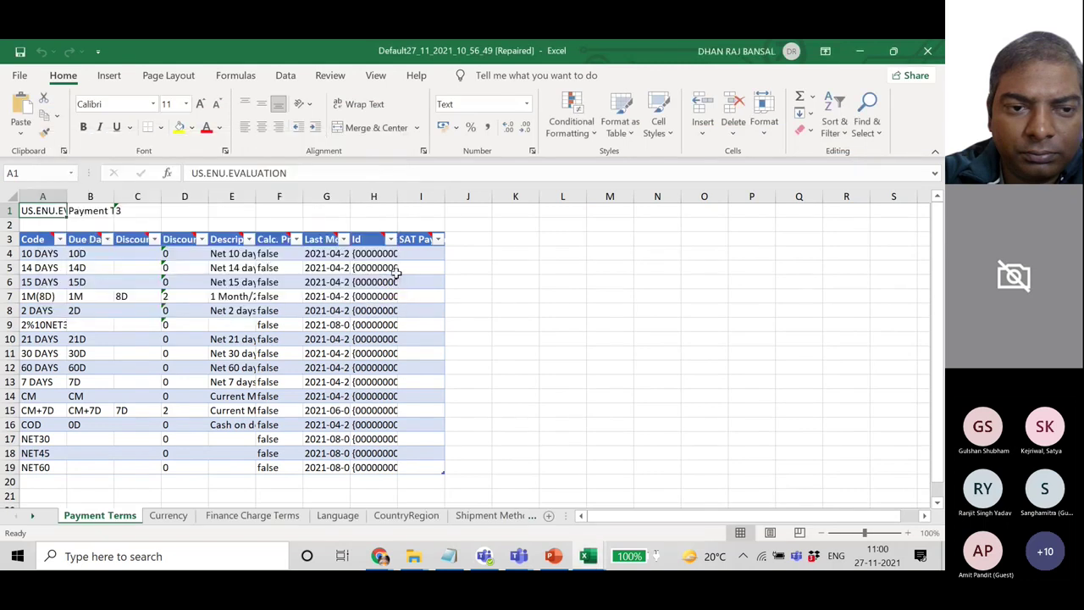
pyautogui.click(858, 53)
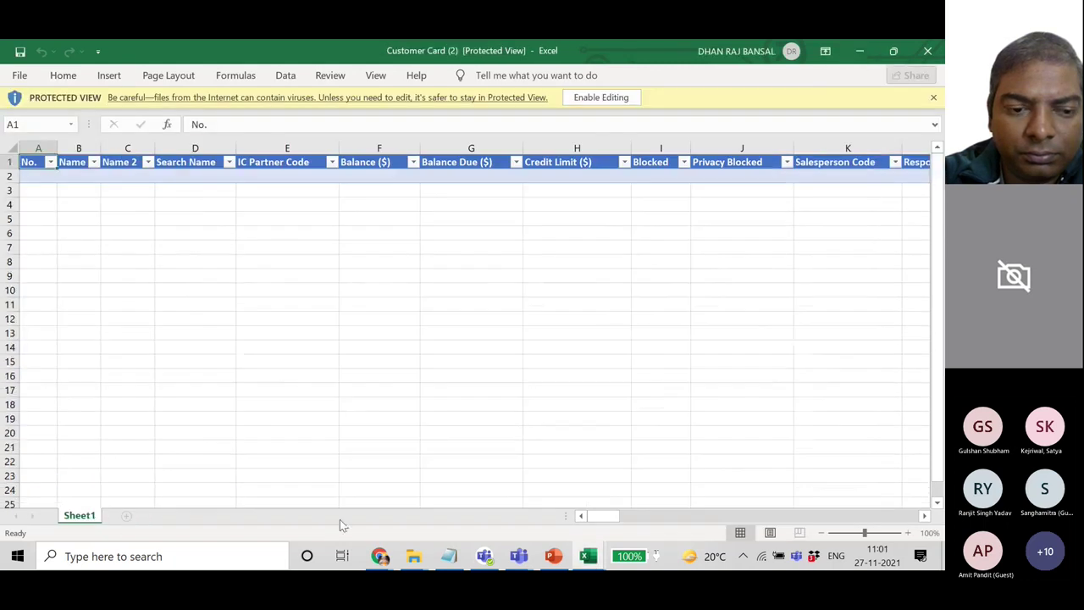
# Step: Enable editing in the Customer Card (2) workbook and look across its header row up to Service Zone Code
pyautogui.click(601, 99)
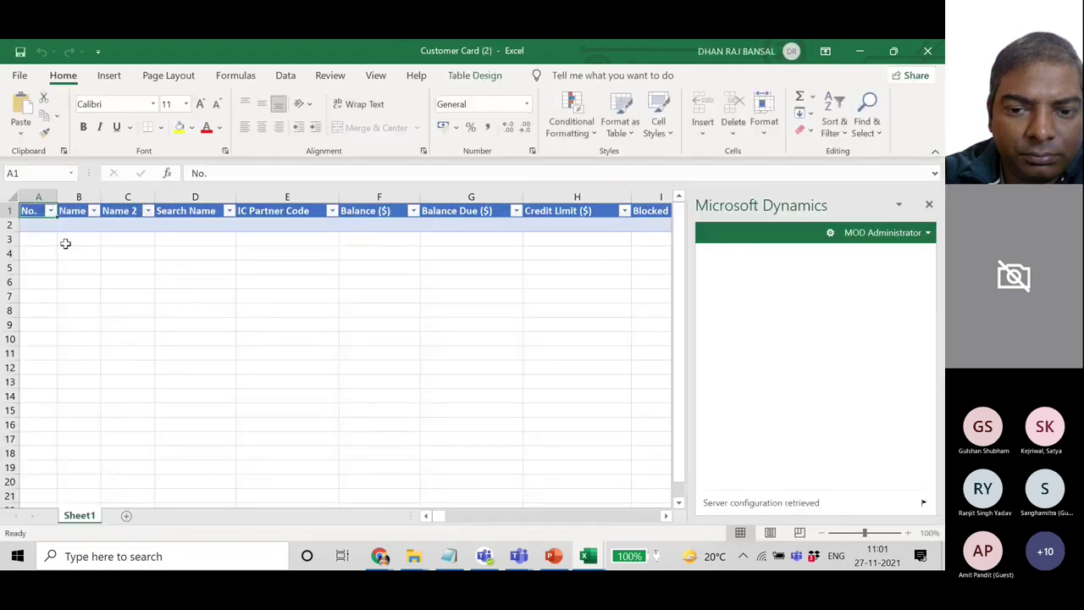
pyautogui.press('Right')
pyautogui.press('Right')
pyautogui.press('Right')
pyautogui.press('Right')
pyautogui.press('Right')
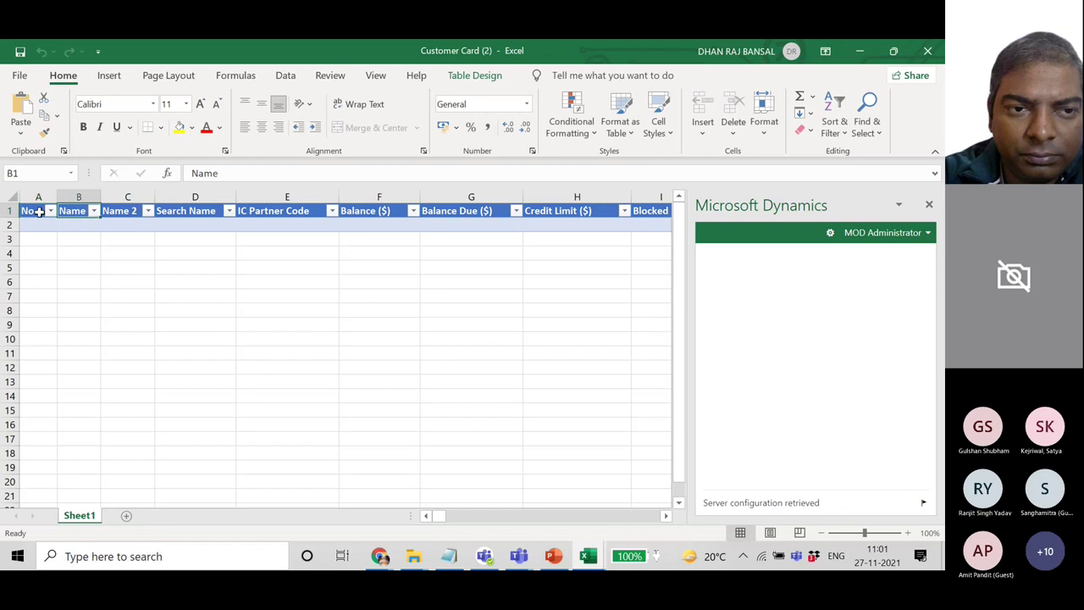
pyautogui.press('Right')
pyautogui.press('Right')
pyautogui.press('Right')
pyautogui.press('Right')
pyautogui.press('Right')
pyautogui.press('Right')
pyautogui.press('Right')
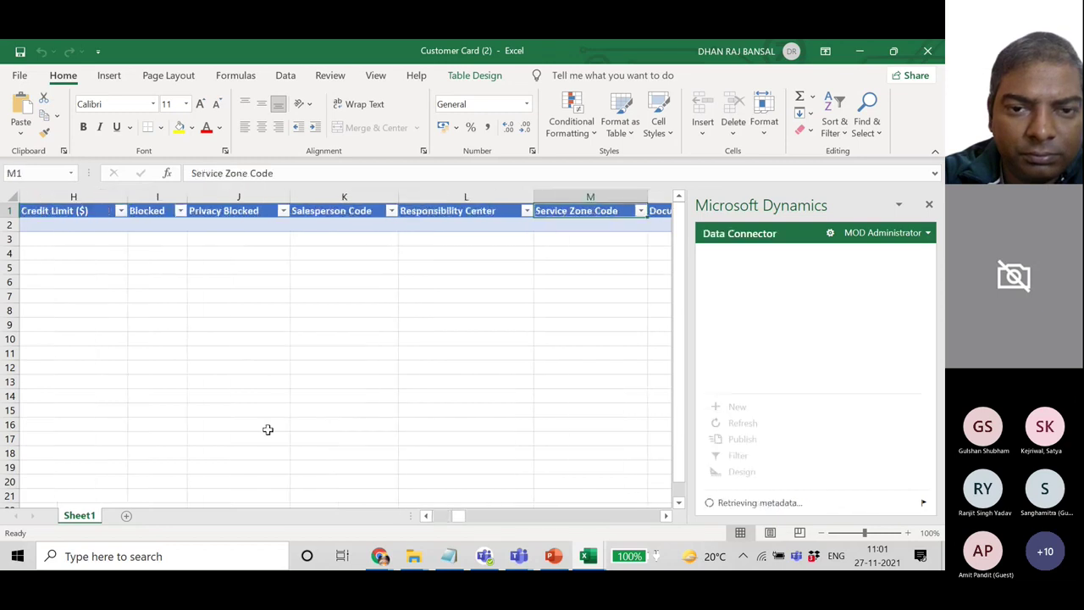
# Step: Examine the final columns of the customer table, selecting Shipping Agent Service Code through Payments ($)
pyautogui.moveTo(459, 518); pyautogui.dragTo(660, 505)
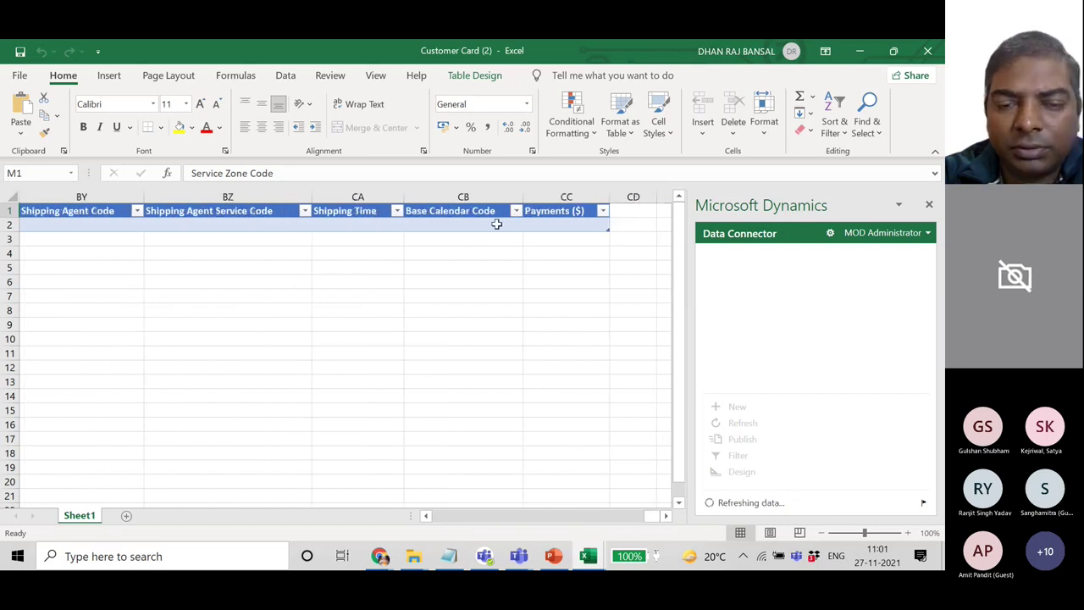
pyautogui.click(483, 215)
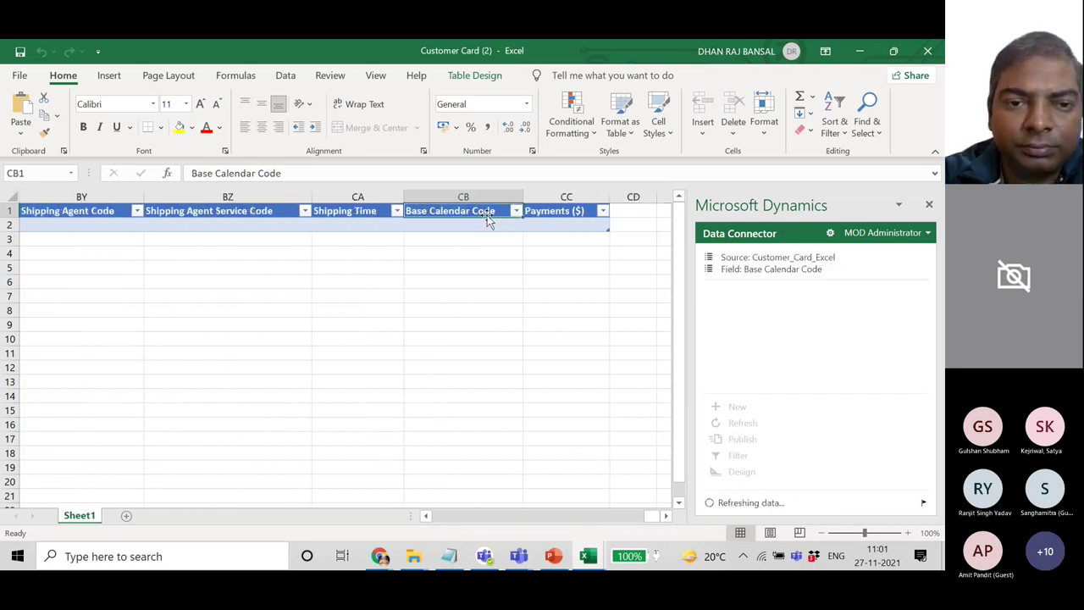
pyautogui.moveTo(653, 514)
pyautogui.mouseDown()
pyautogui.moveTo(469, 516)
pyautogui.moveTo(657, 506)
pyautogui.mouseUp()
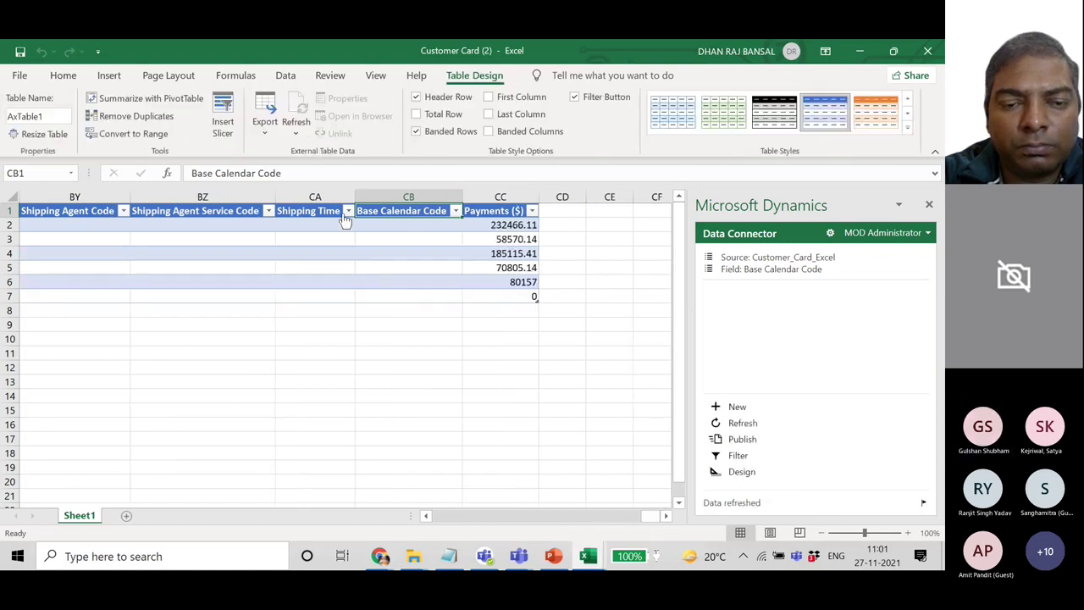
pyautogui.click(314, 196)
pyautogui.click(397, 197)
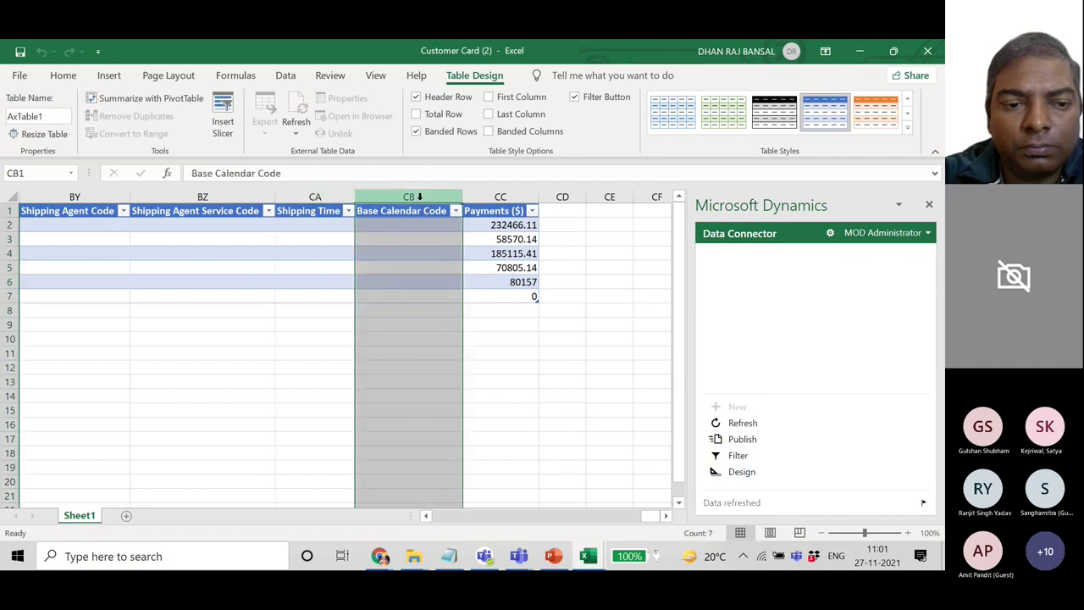
pyautogui.click(503, 197)
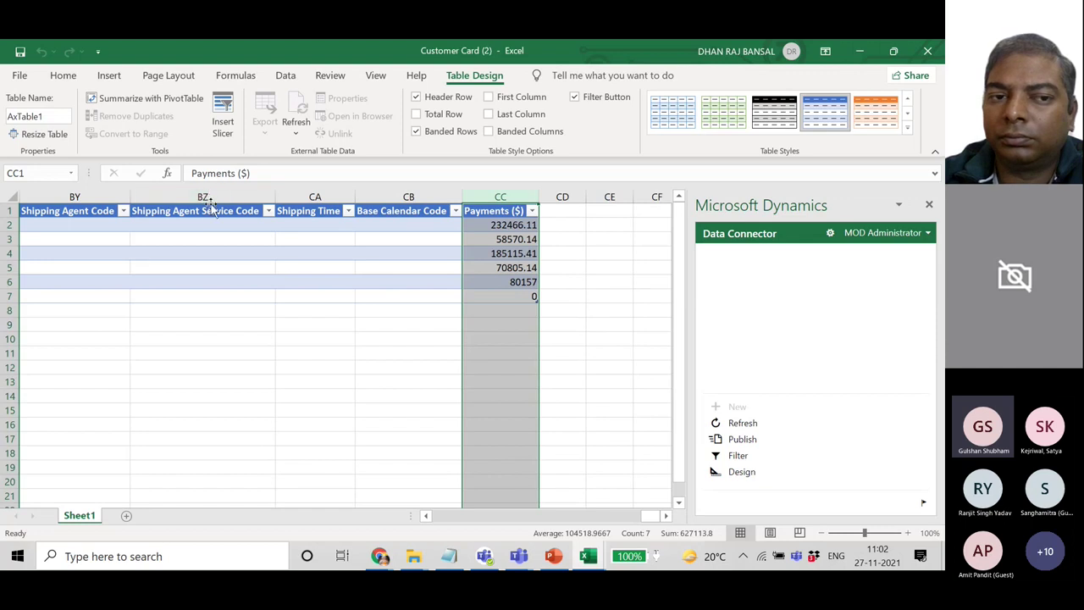
pyautogui.moveTo(210, 203); pyautogui.dragTo(491, 189)
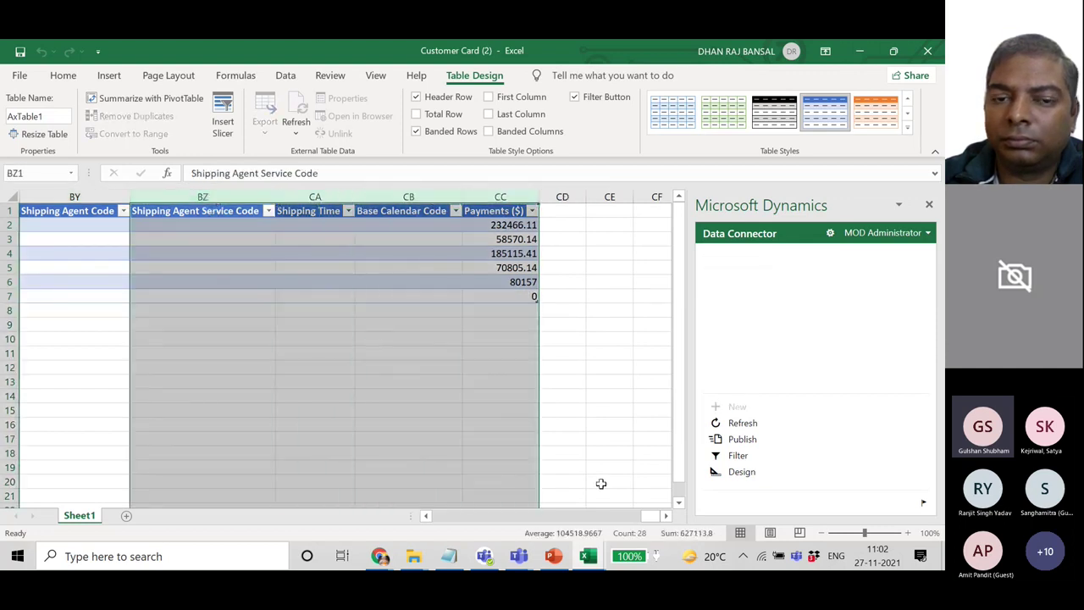
# Step: Delete the customer table columns from Balance Due ($) through Payments ($)
pyautogui.moveTo(650, 518); pyautogui.dragTo(423, 520)
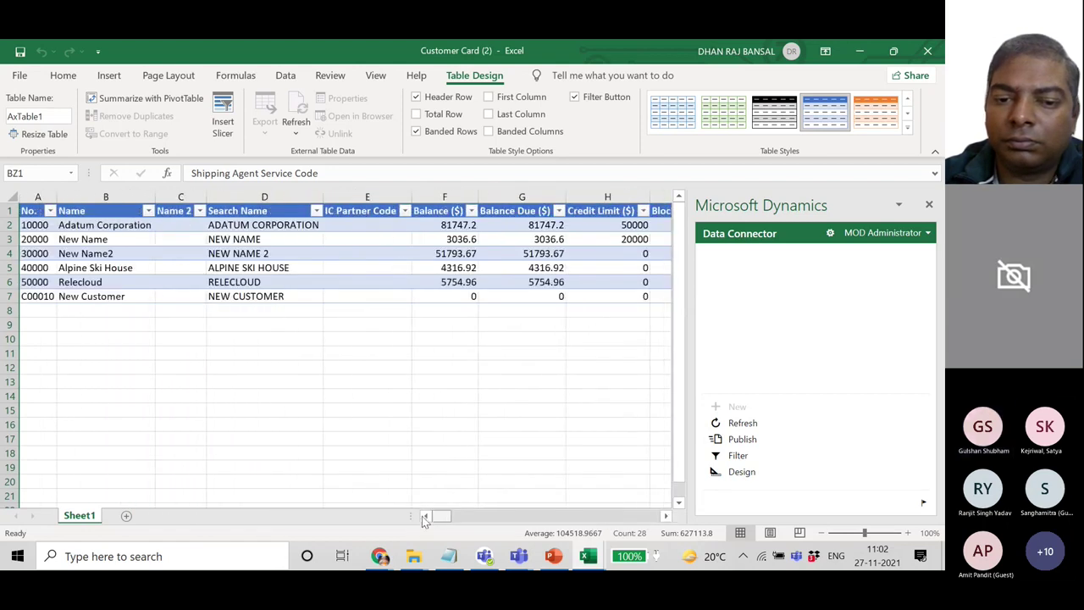
pyautogui.moveTo(521, 197)
pyautogui.mouseDown()
pyautogui.moveTo(579, 208)
pyautogui.moveTo(834, 197)
pyautogui.moveTo(521, 203)
pyautogui.mouseUp()
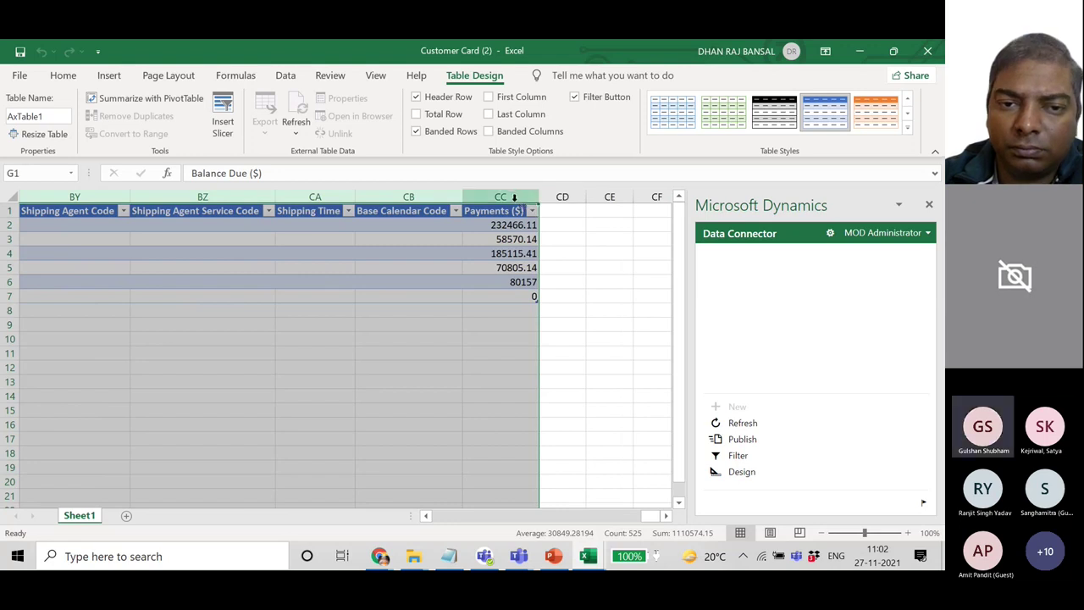
pyautogui.rightClick(513, 196)
pyautogui.press('Escape')
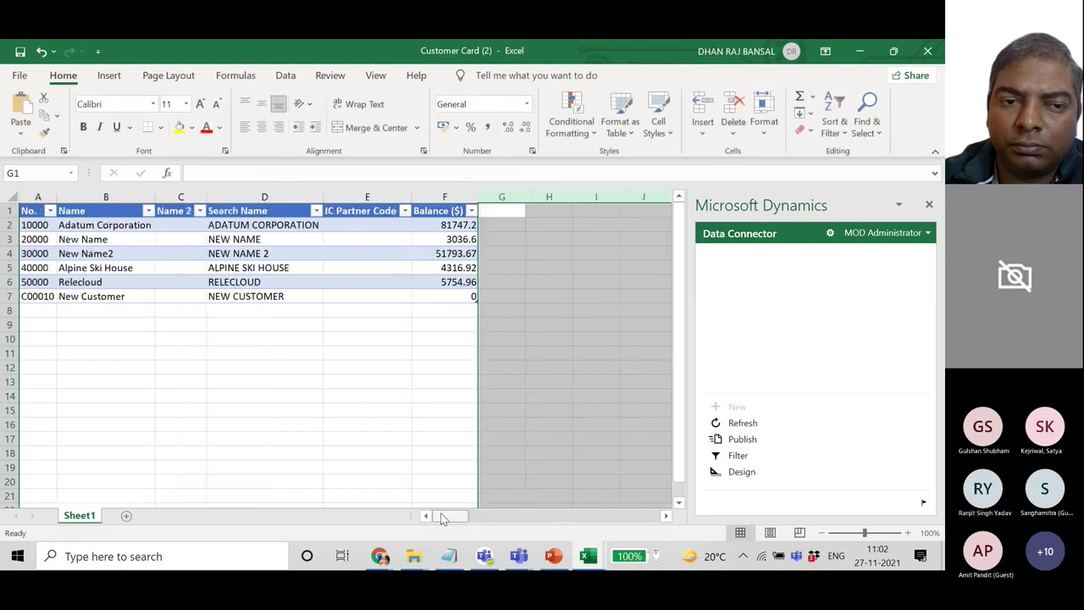
pyautogui.click(366, 255)
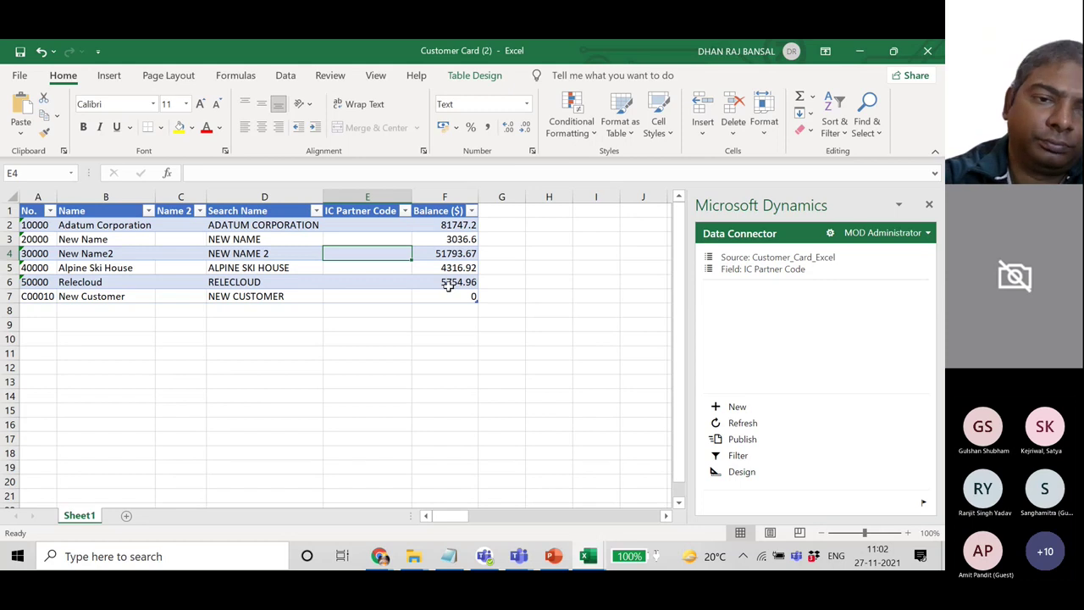
# Step: Rename customer 20000 to "Edit in excel" and customer 30000 to "Edit in excel2" in the Name column
pyautogui.click(102, 240)
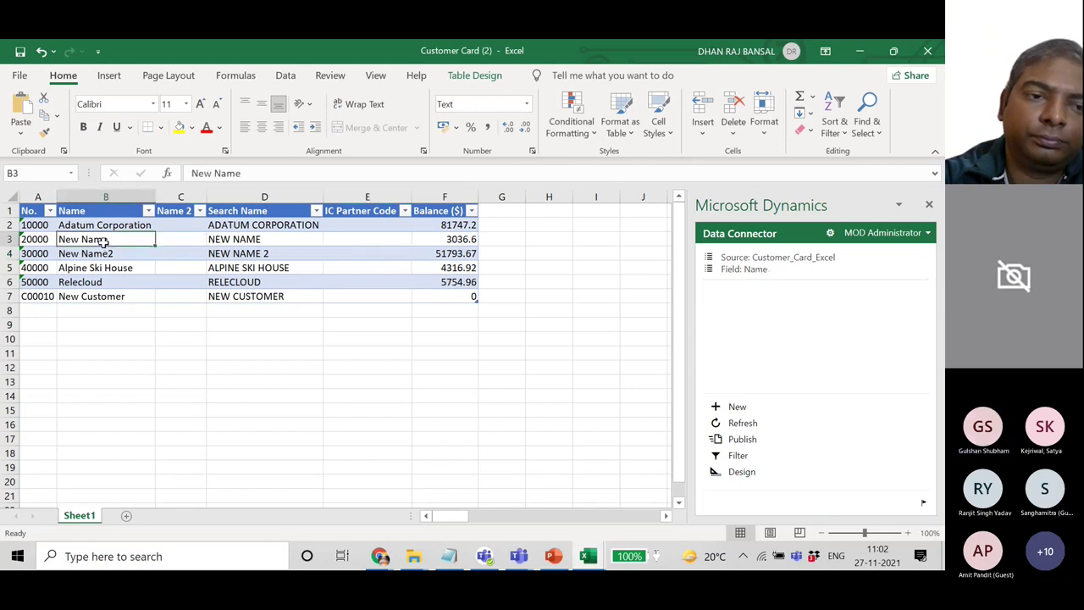
pyautogui.doubleClick(113, 241)
pyautogui.tripleClick(64, 240)
pyautogui.write('Edit in excel')
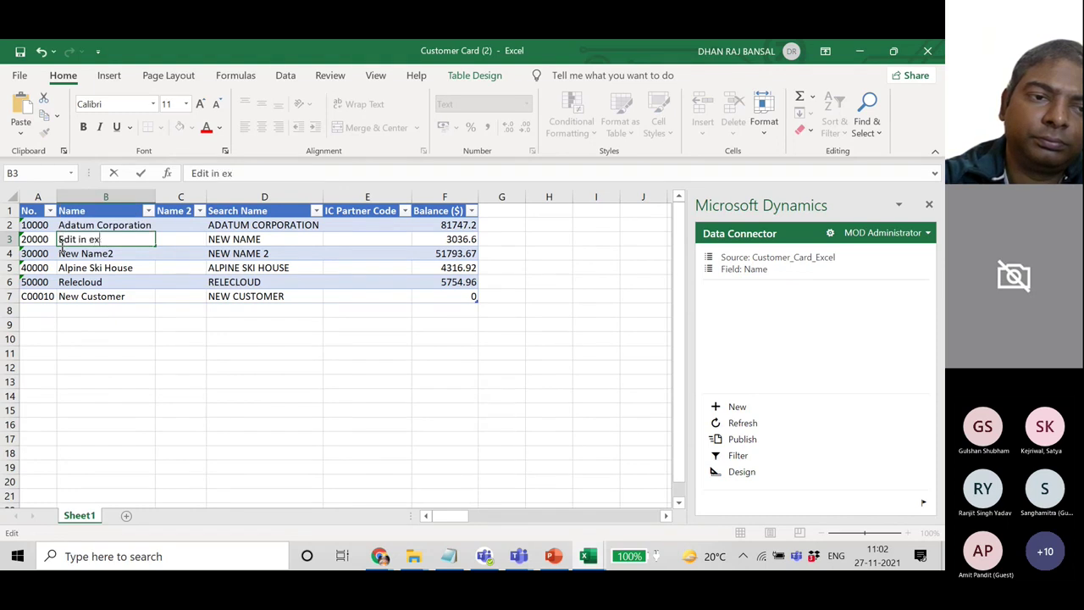
pyautogui.click(68, 252)
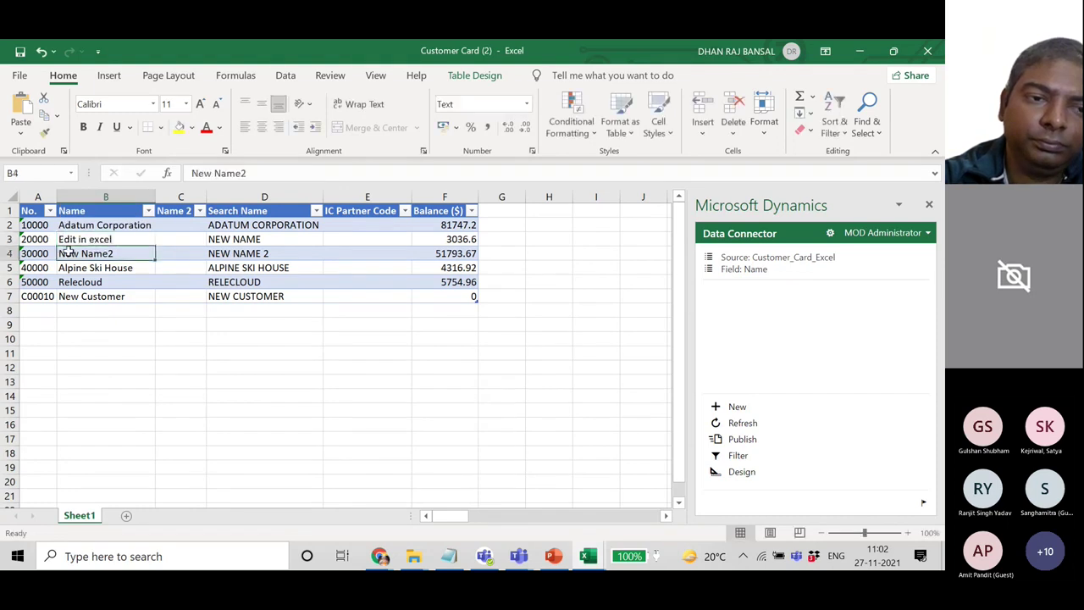
pyautogui.write('Edit in excel')
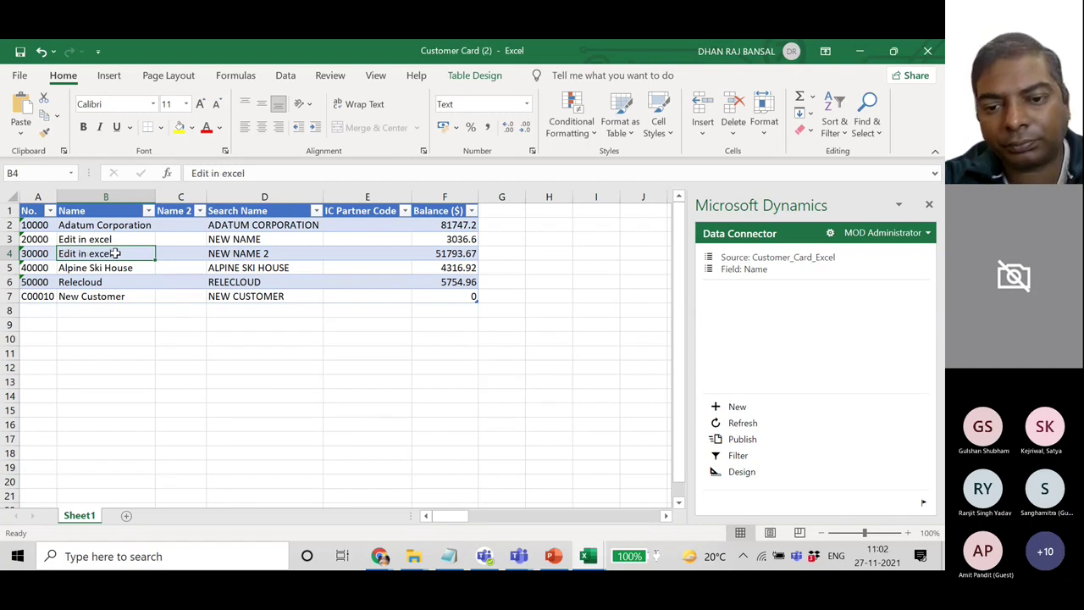
pyautogui.write('2')
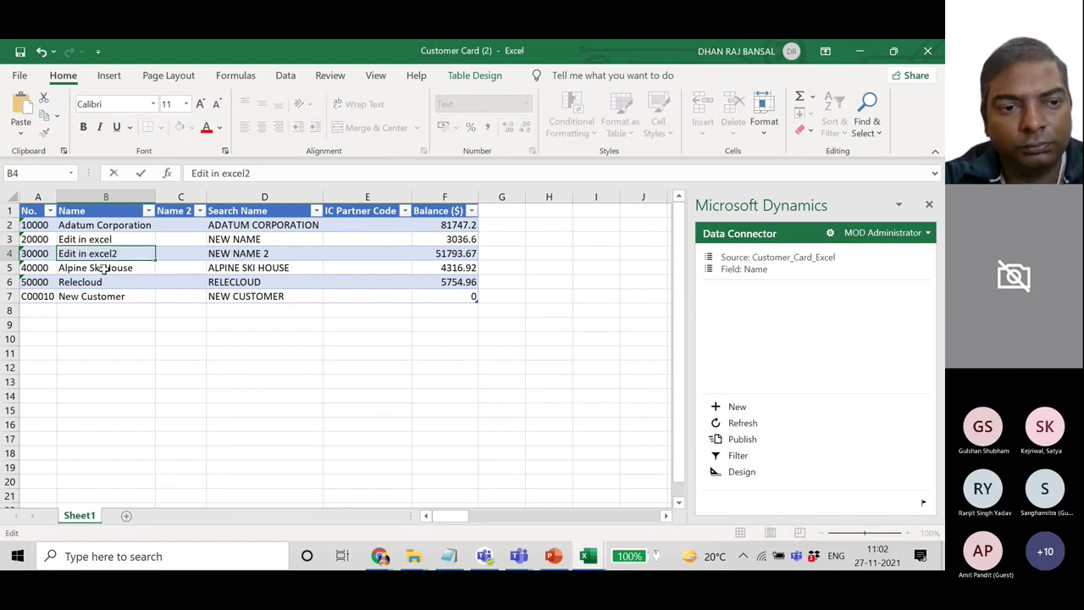
pyautogui.click(101, 268)
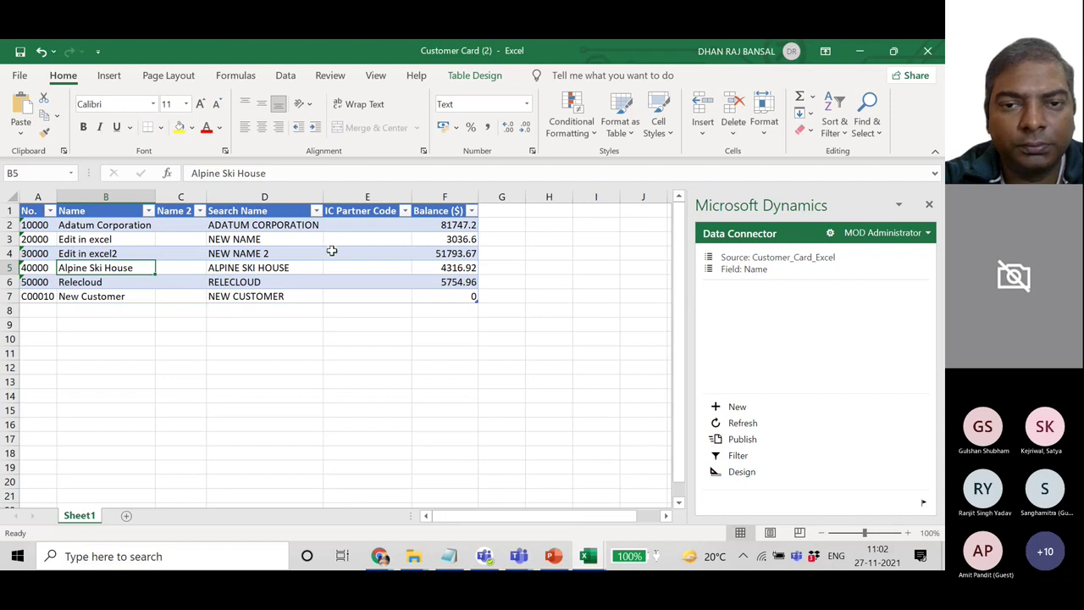
# Step: Try to publish the edited customer names to Business Central, accepting that changes to read-only fields are reverted
pyautogui.click(741, 438)
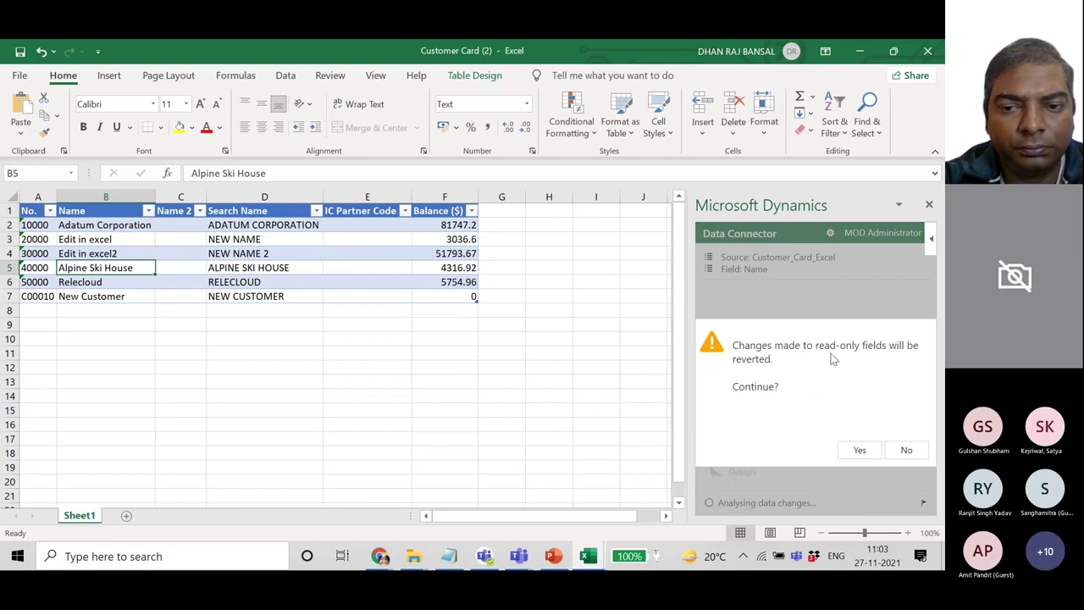
pyautogui.click(858, 453)
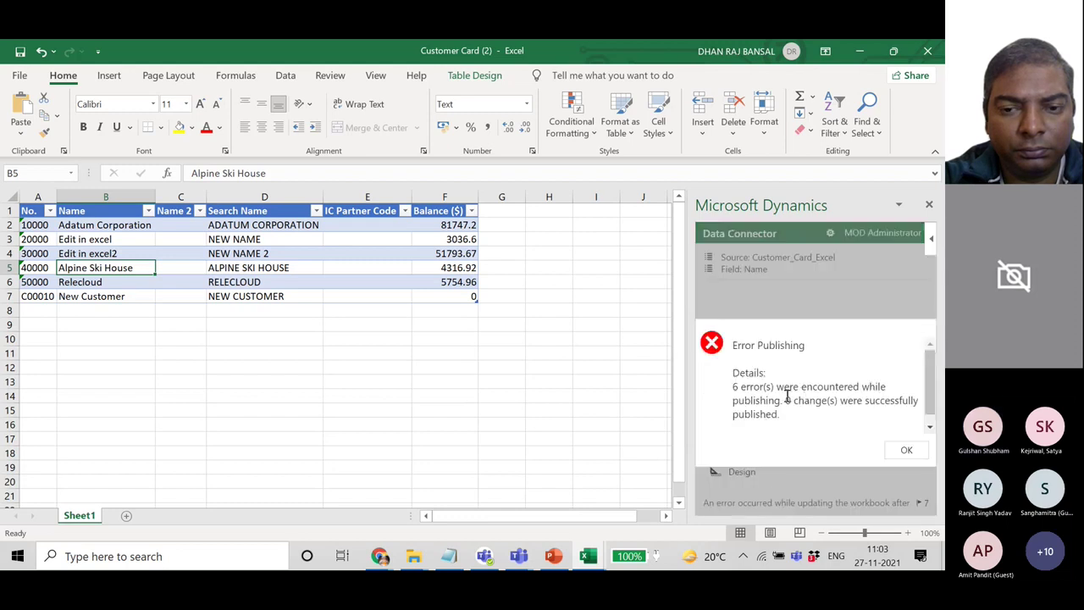
pyautogui.click(905, 452)
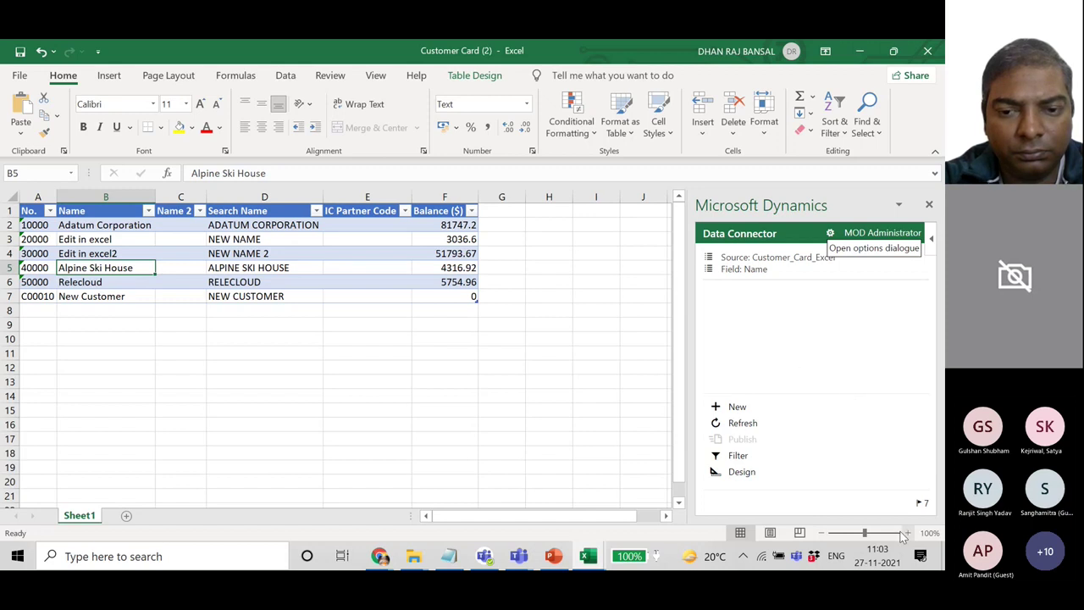
# Step: Examine the publishing error messages for the customer rows in the Data Connector and close the message list
pyautogui.click(919, 503)
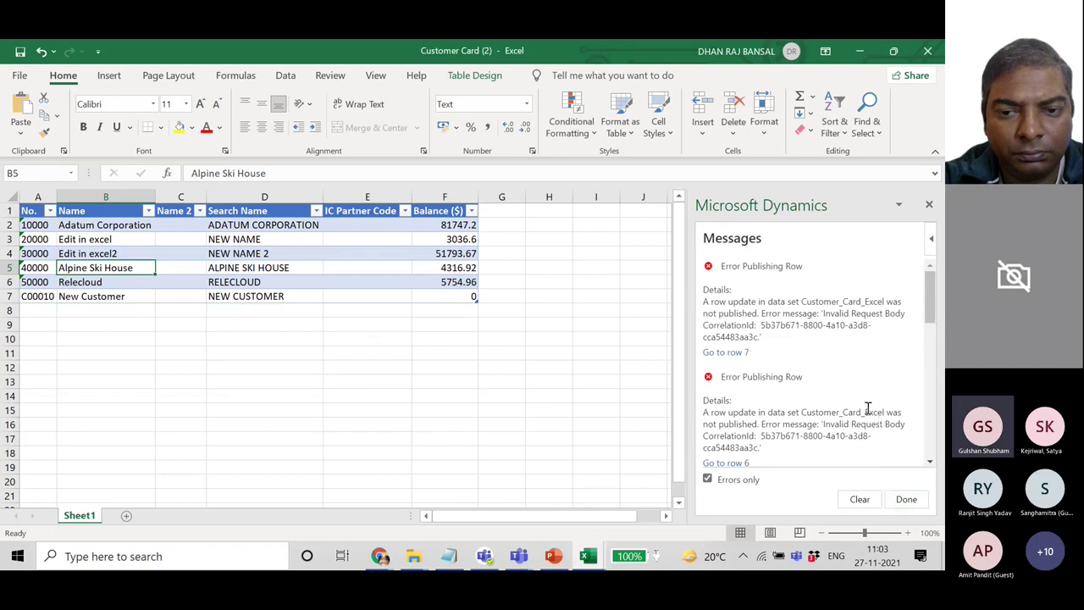
pyautogui.scroll(-5, 854, 396)
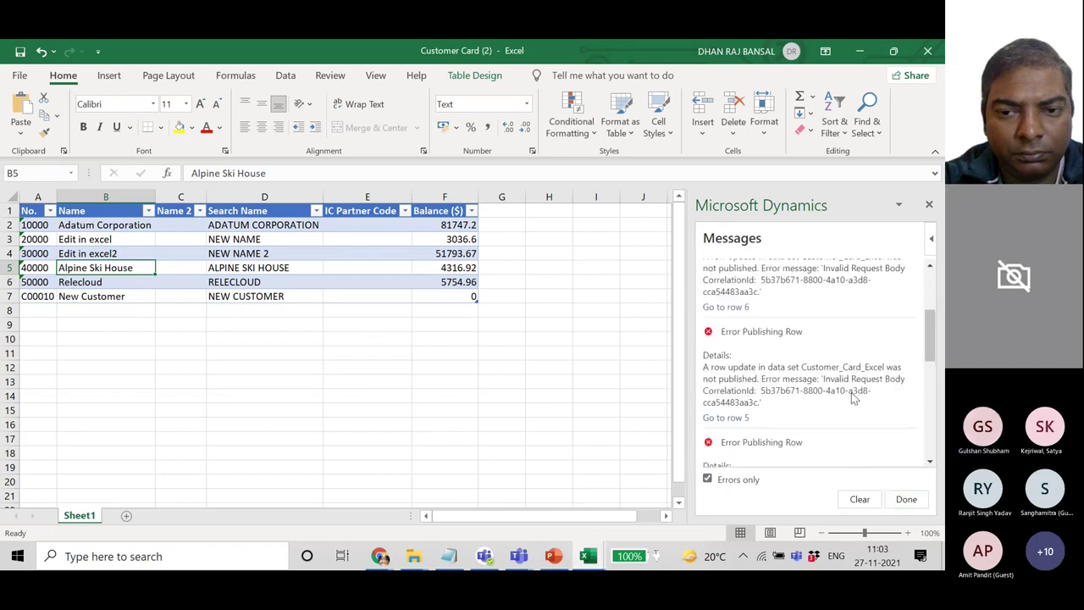
pyautogui.scroll(-4, 851, 393)
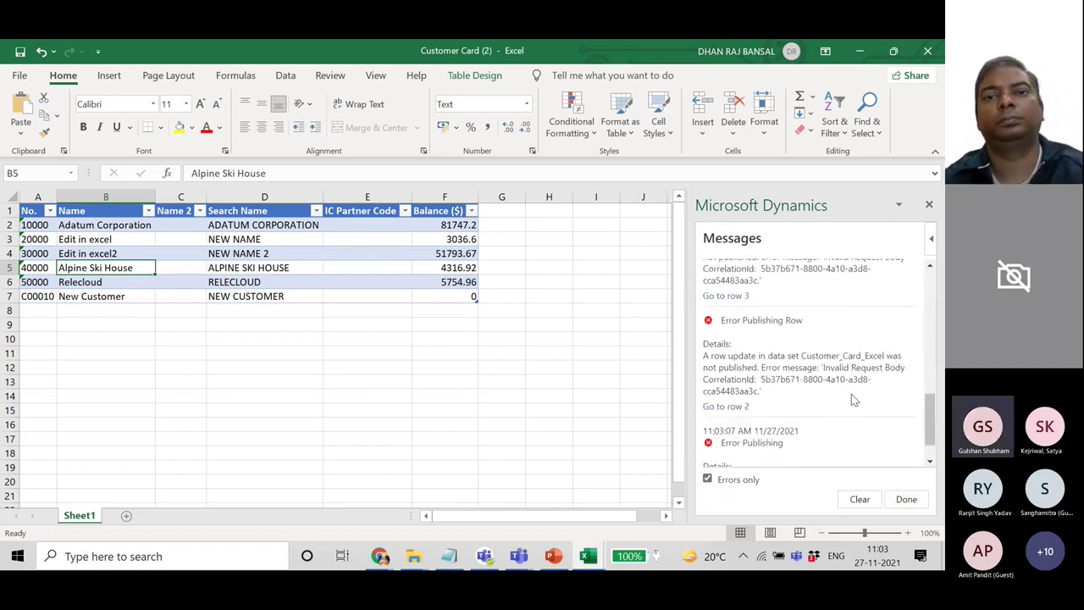
pyautogui.scroll(8, 852, 398)
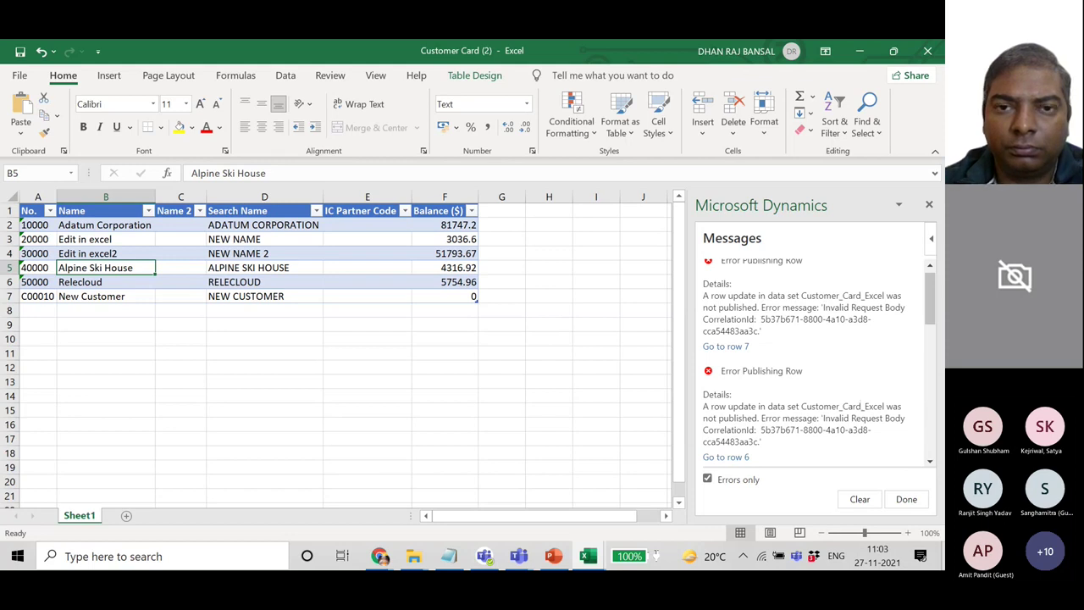
pyautogui.click(902, 500)
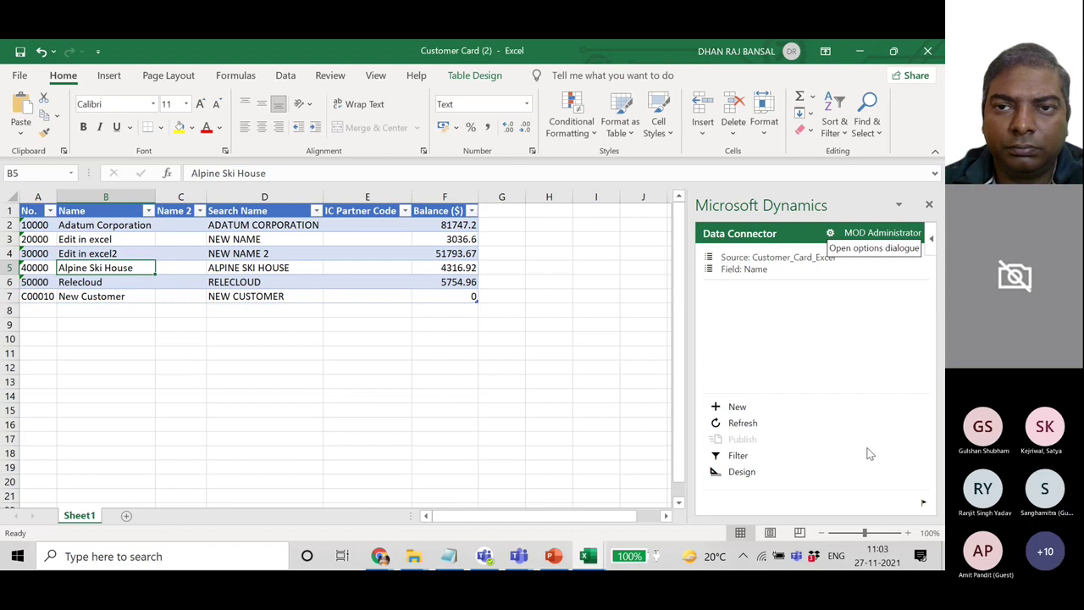
# Step: Close the Data Connector and the Customer Card (2) workbook without saving the changes
pyautogui.click(928, 206)
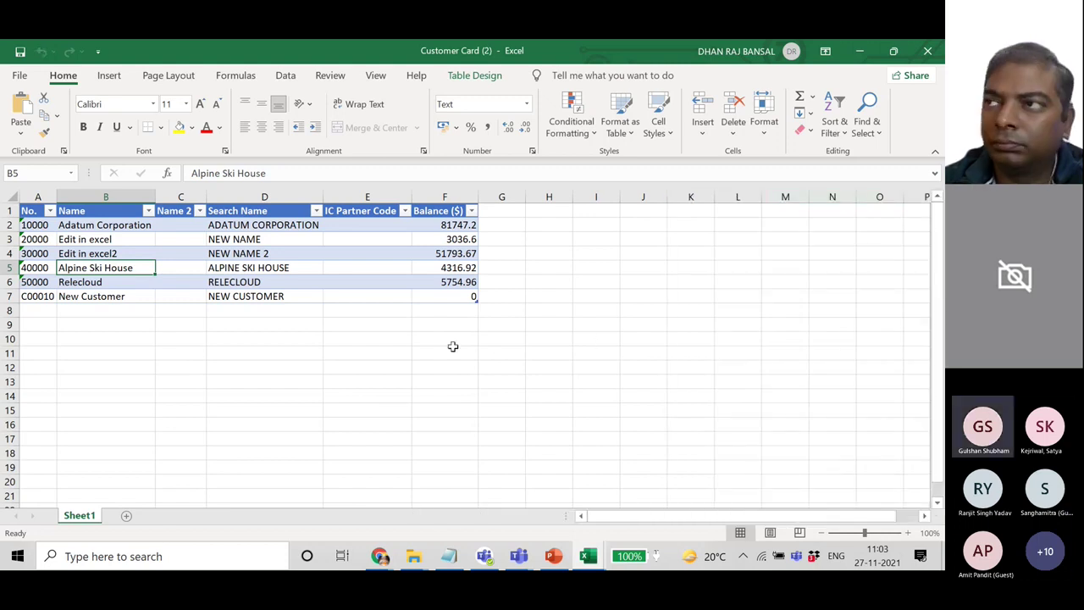
pyautogui.click(272, 296)
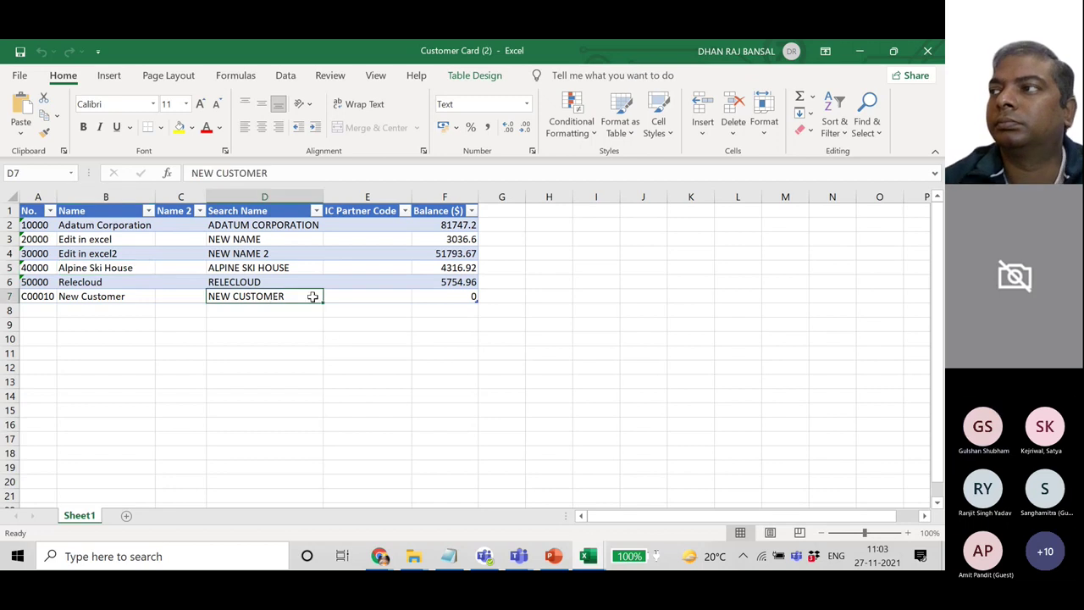
pyautogui.click(364, 282)
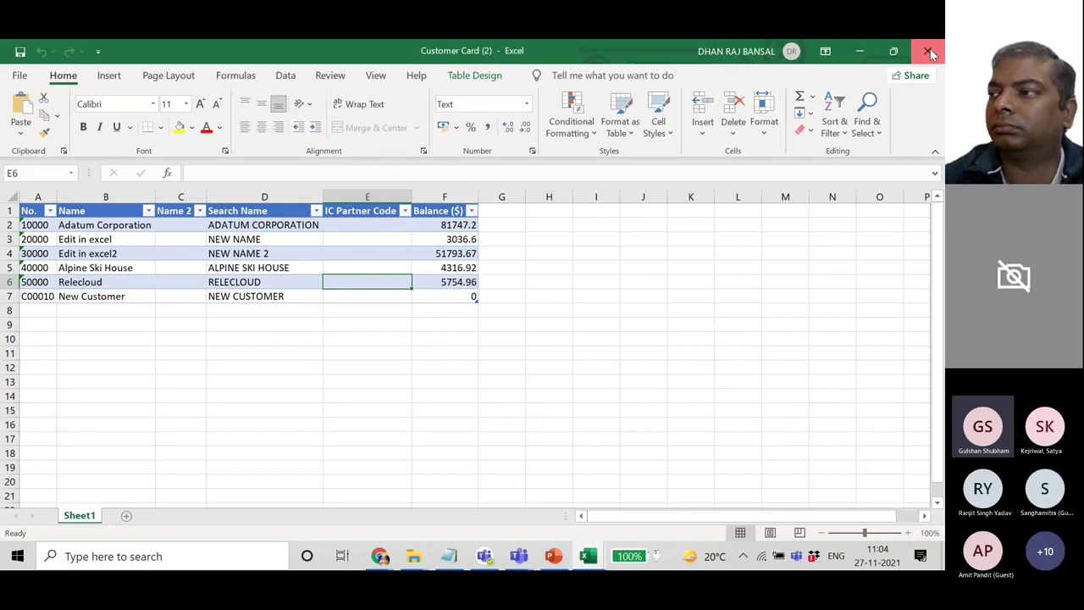
pyautogui.click(809, 222)
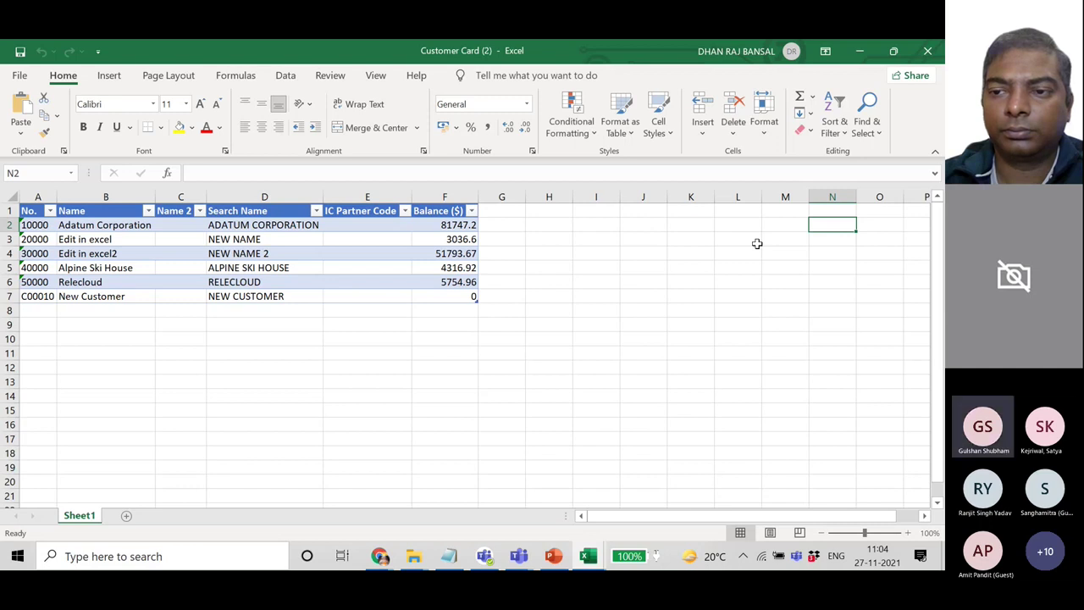
pyautogui.click(927, 51)
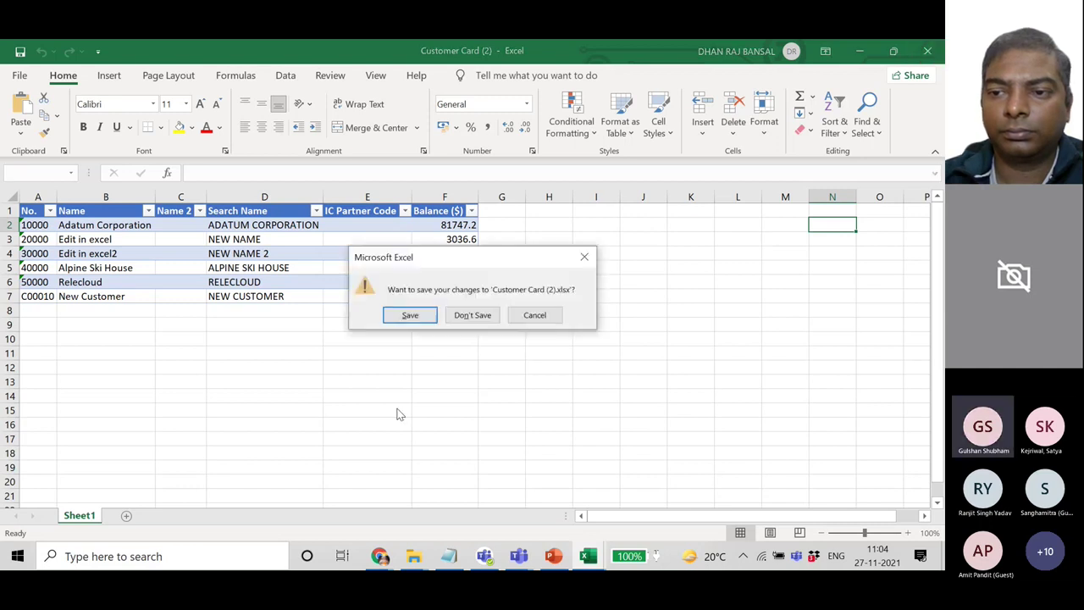
pyautogui.click(472, 315)
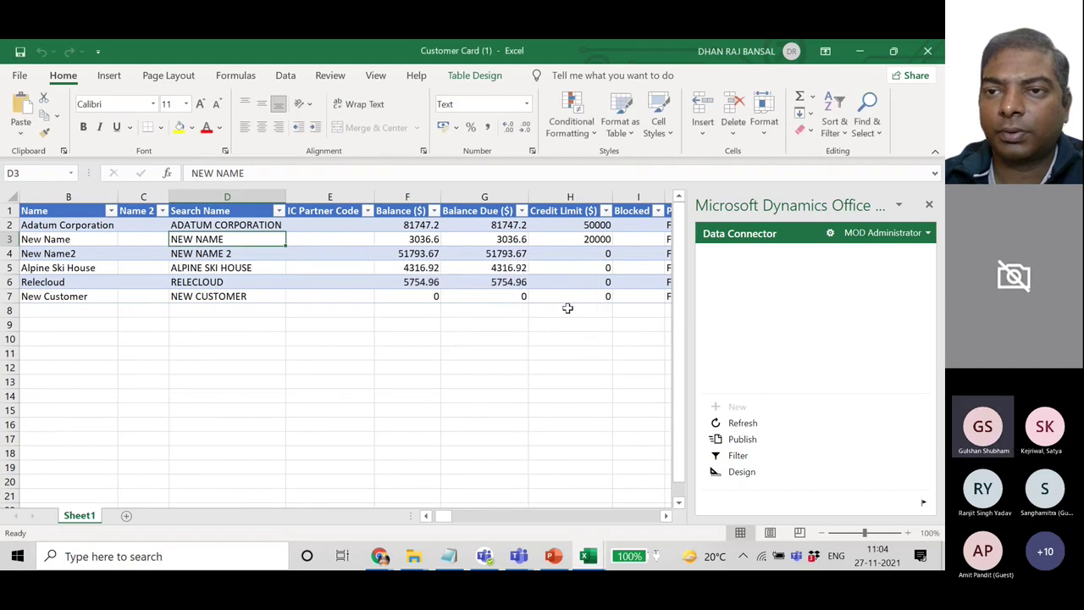
# Step: Check which fields the Data Connector reports for the Balance Due ($), Balance ($) and IC Partner Code cells in Customer Card (1)
pyautogui.click(472, 271)
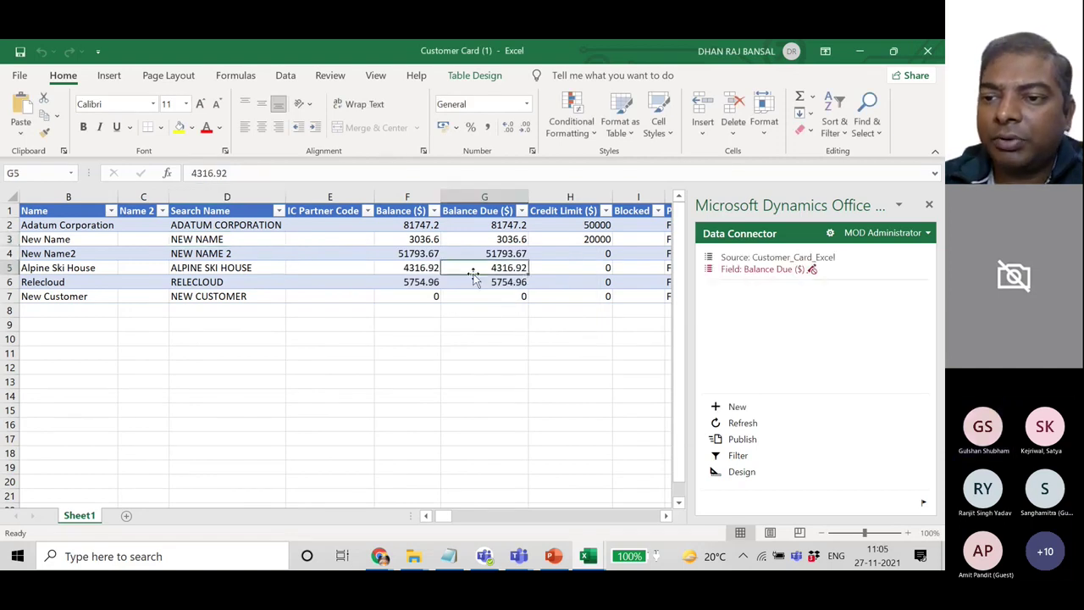
pyautogui.click(471, 282)
pyautogui.click(486, 295)
pyautogui.click(413, 297)
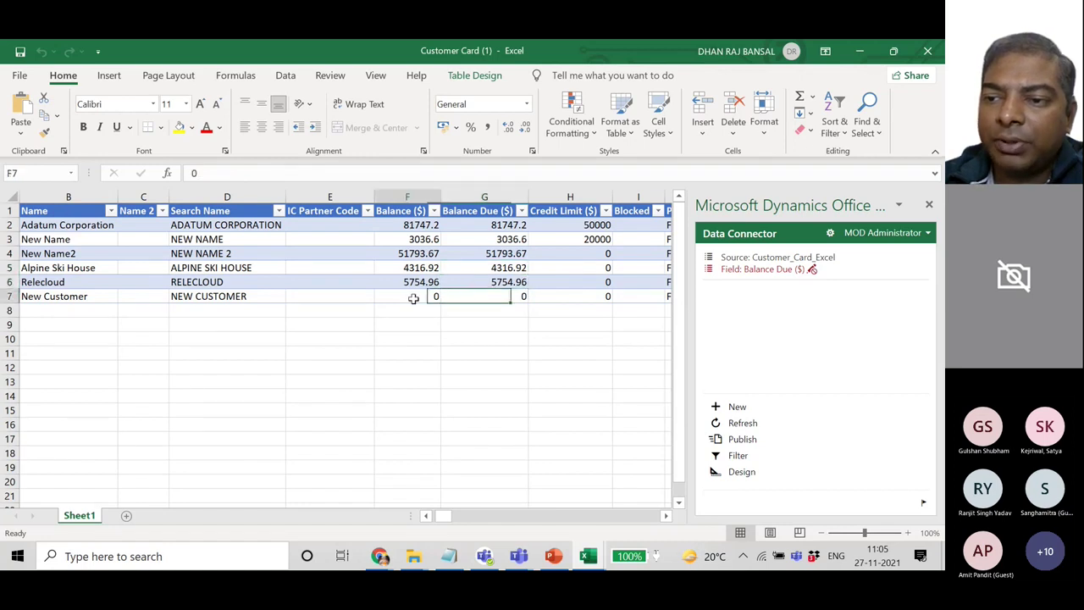
pyautogui.click(318, 298)
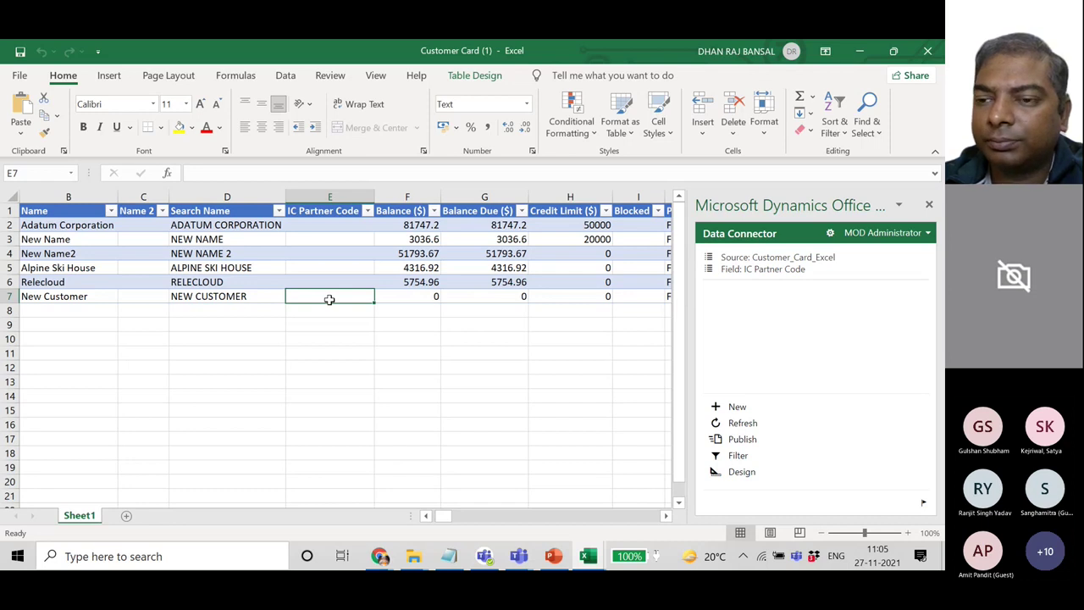
# Step: Keep the Customer Card (1) workbook open and select the first customer's Gen. Bus. Posting Group value
pyautogui.click(929, 54)
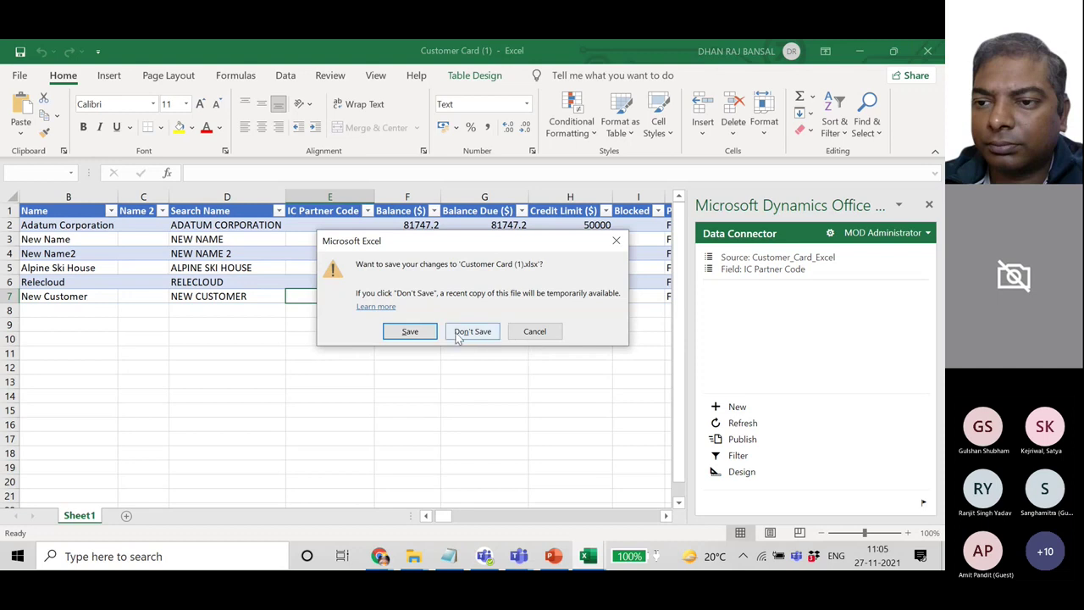
pyautogui.click(540, 333)
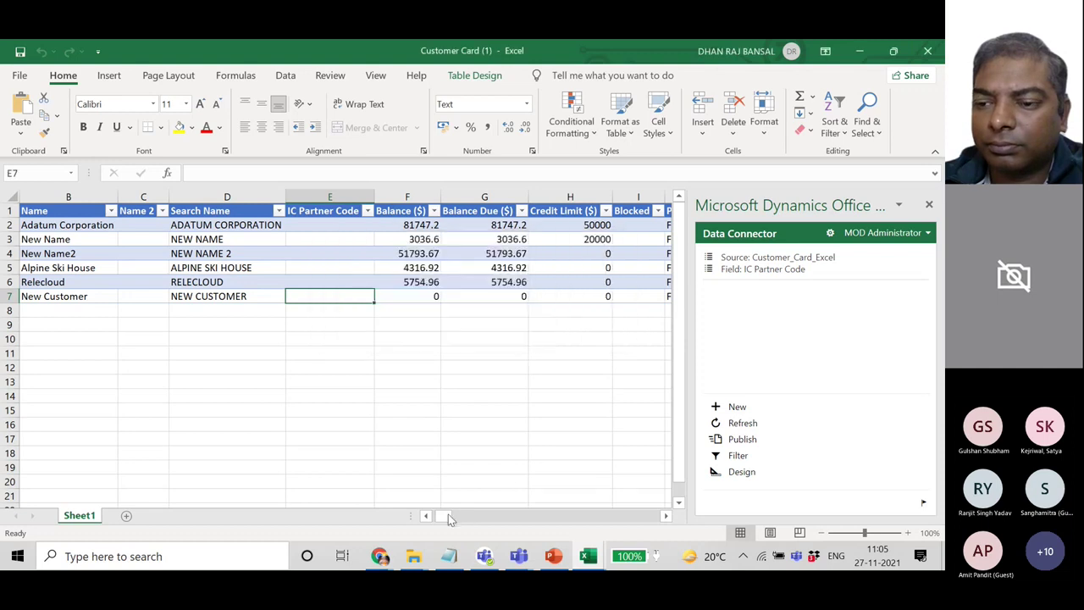
pyautogui.click(161, 296)
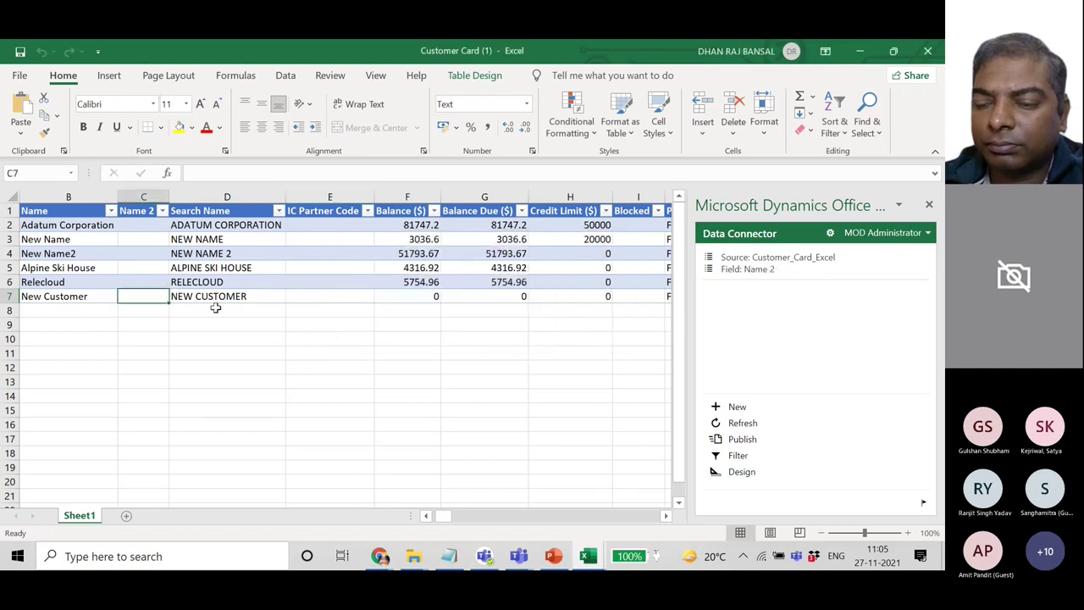
pyautogui.moveTo(432, 515); pyautogui.dragTo(557, 514)
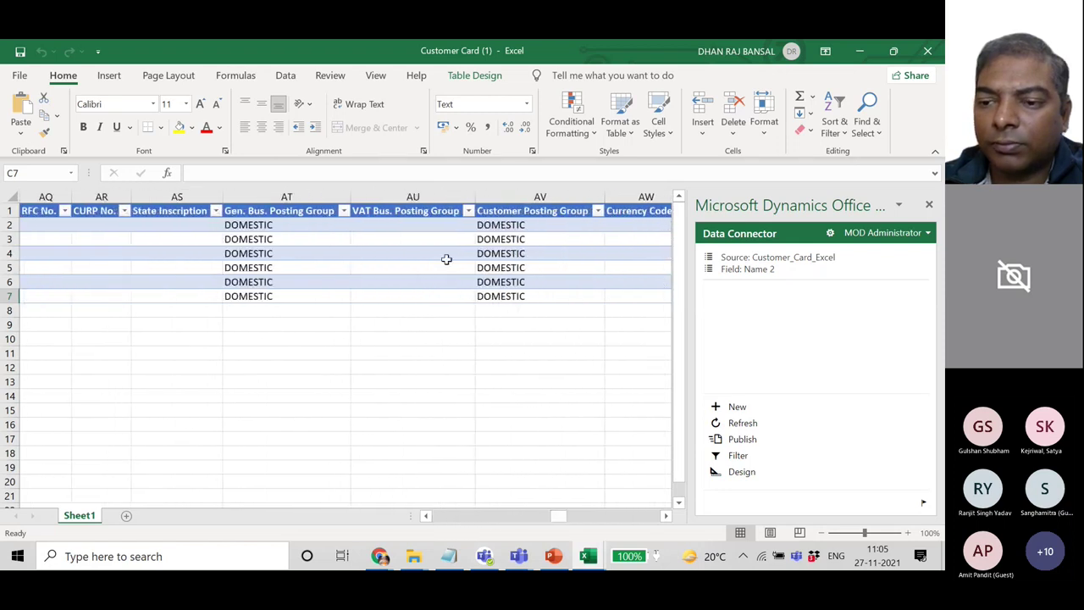
pyautogui.click(292, 222)
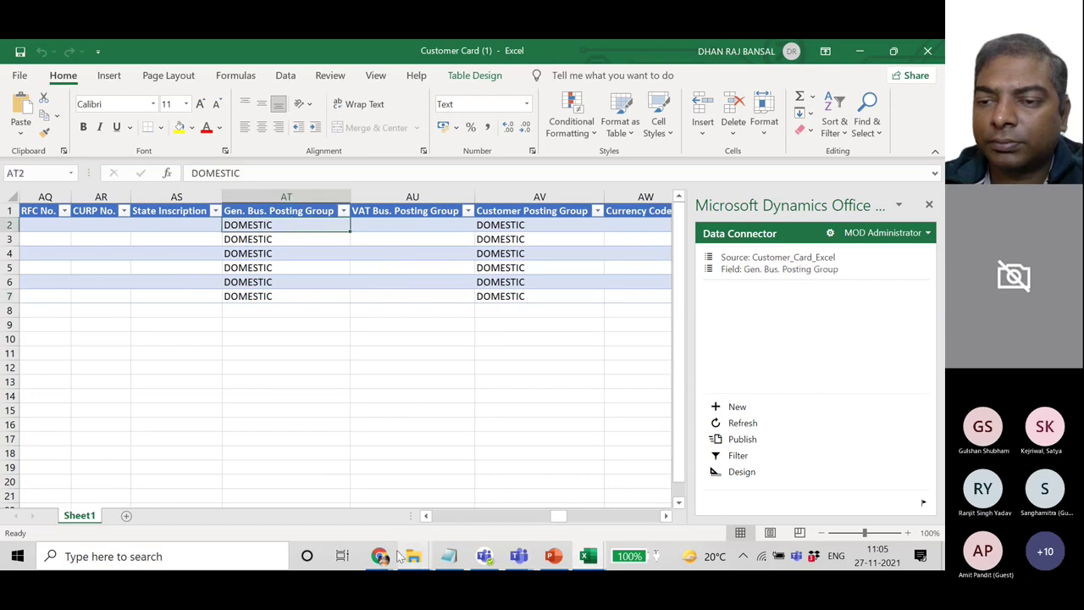
# Step: Switch to Business Central, open customer 10000's card and show the available Gen. Bus. Posting Group codes
pyautogui.moveTo(382, 555)
pyautogui.click(296, 448)
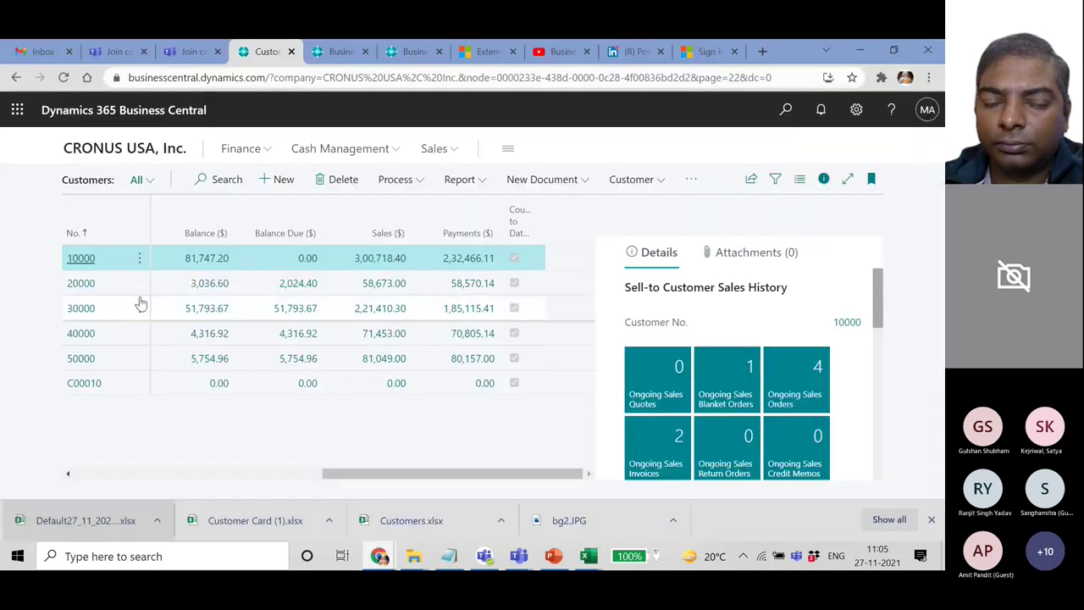
pyautogui.click(81, 258)
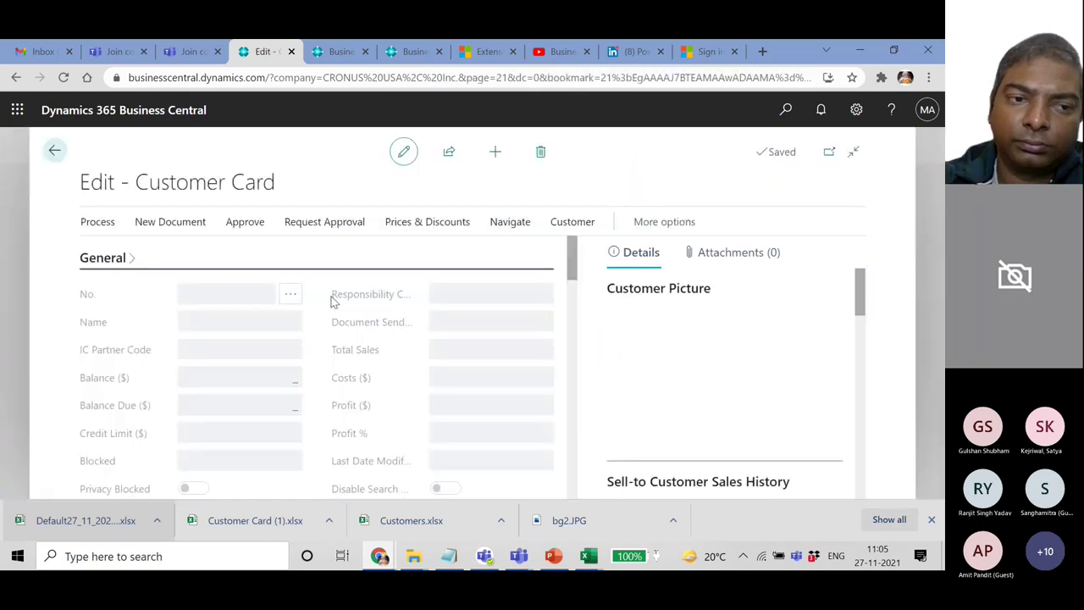
pyautogui.scroll(-3, 424, 360)
pyautogui.click(543, 311)
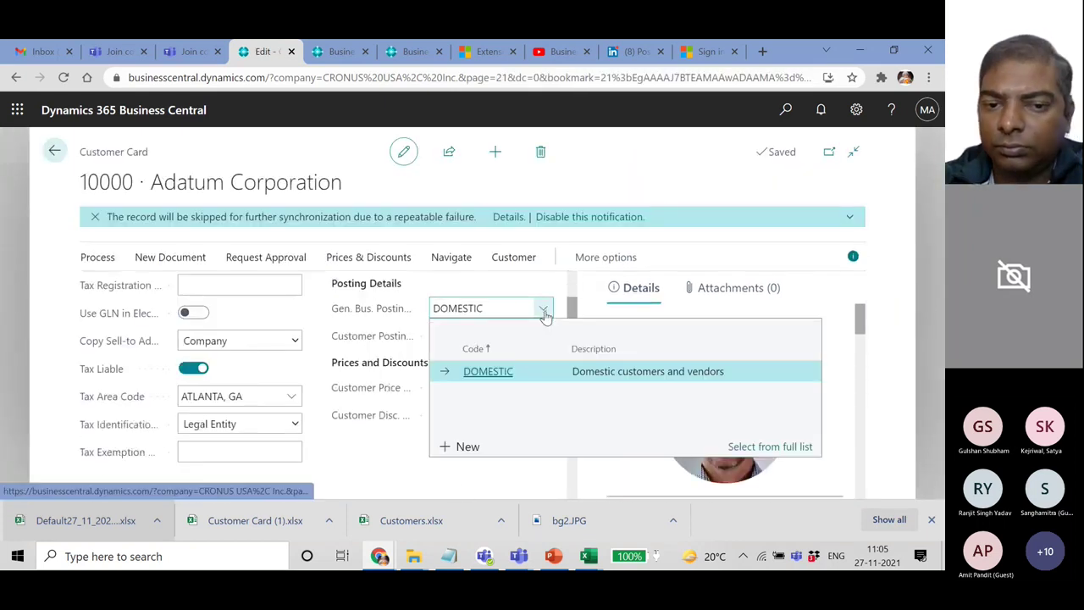
# Step: Create general business posting group INTERNATIONAL with description International customers, and leave the selection window without assigning it to the customer
pyautogui.click(469, 446)
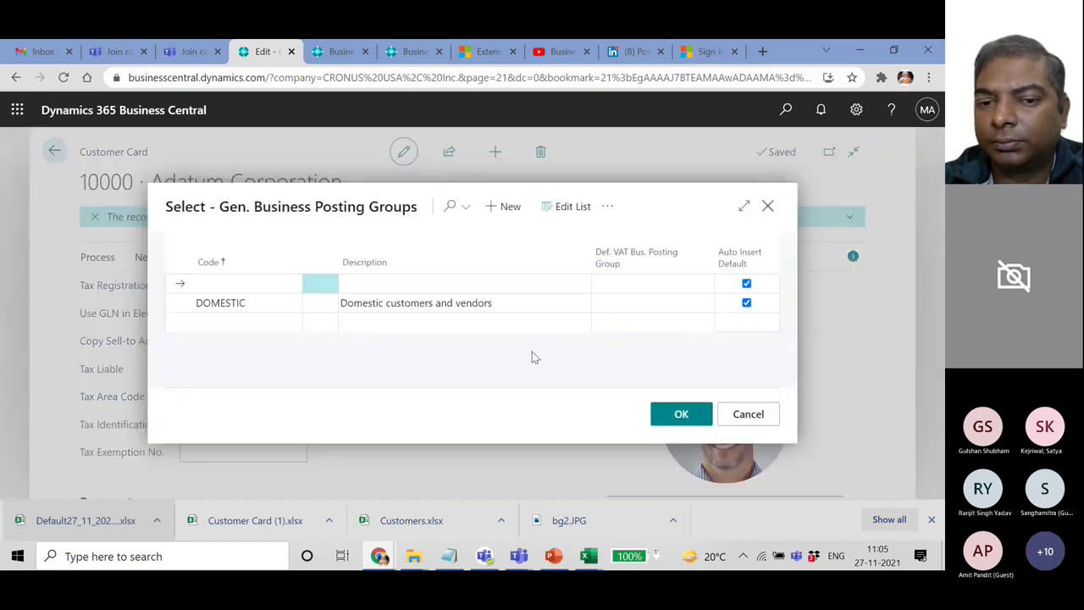
pyautogui.write('INTERNATIONAL')
pyautogui.press('Tab')
pyautogui.write('Interna')
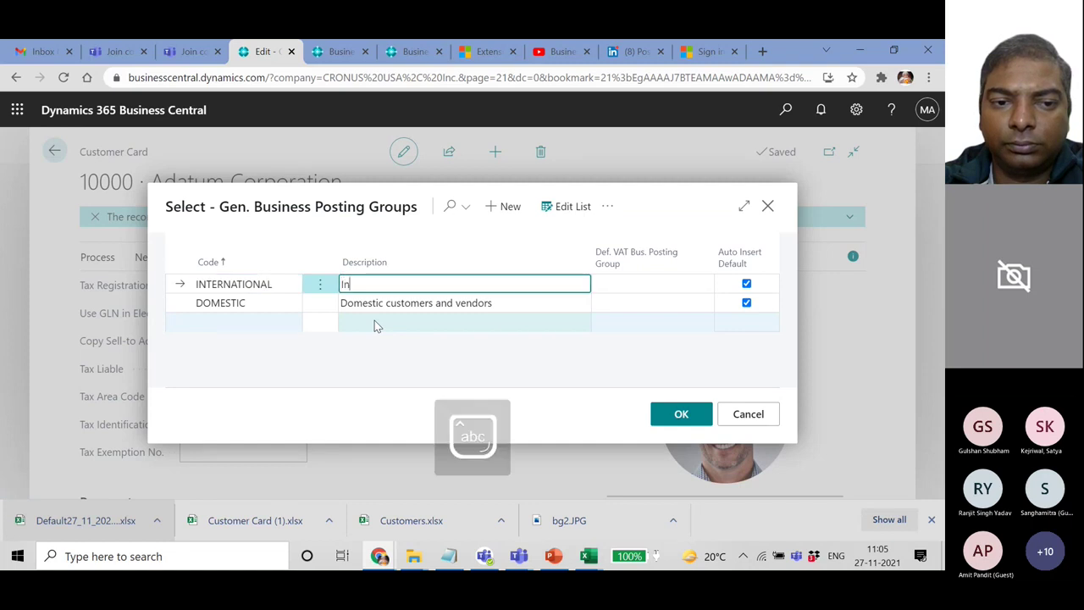
pyautogui.write('tional')
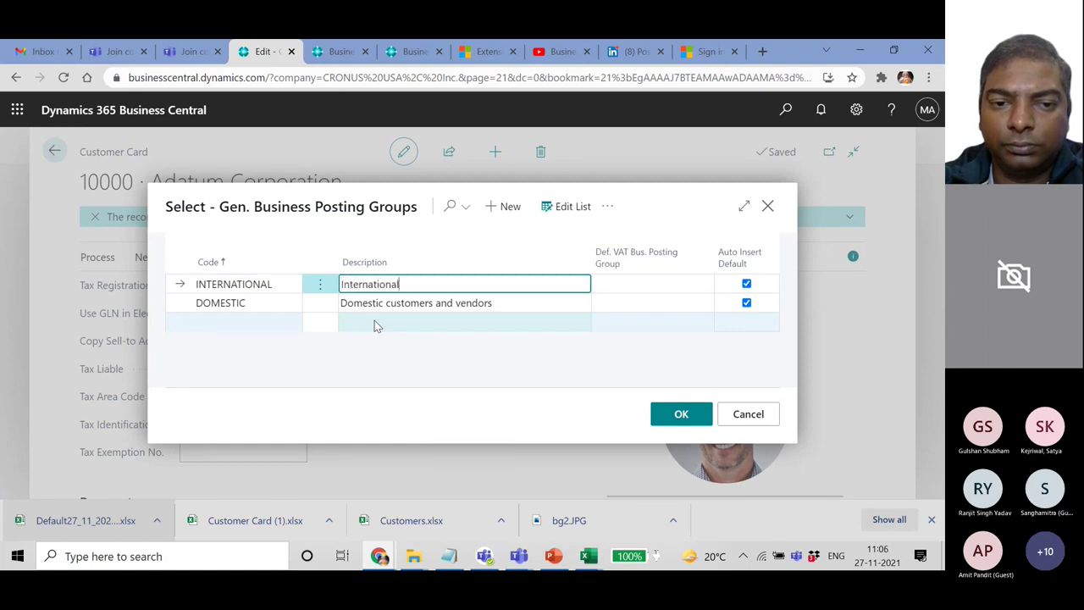
pyautogui.write(' customers')
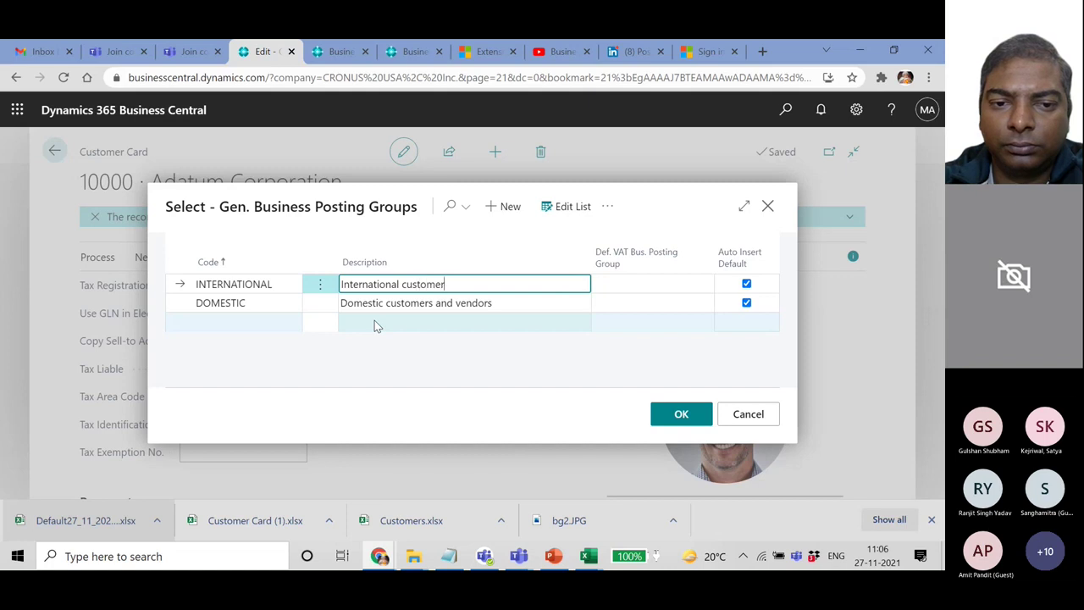
pyautogui.press('Tab')
pyautogui.press('Tab')
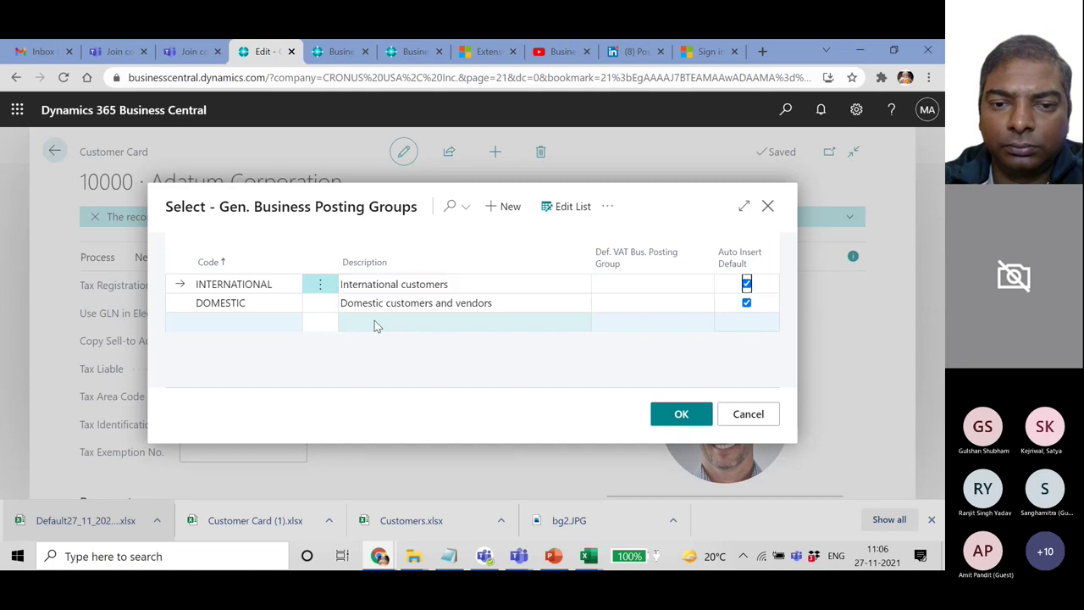
pyautogui.click(282, 286)
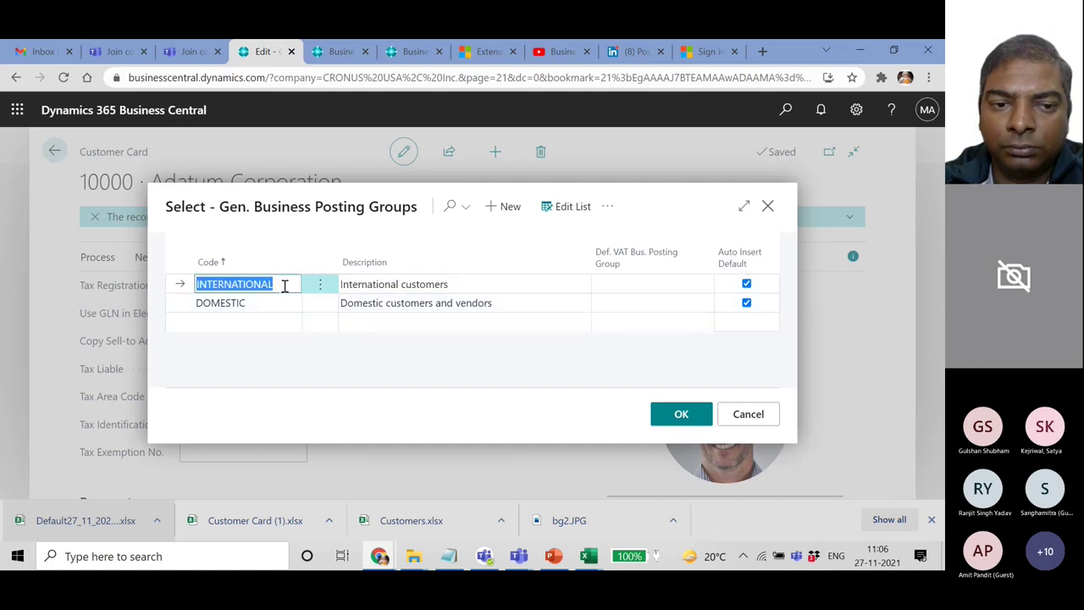
pyautogui.click(745, 413)
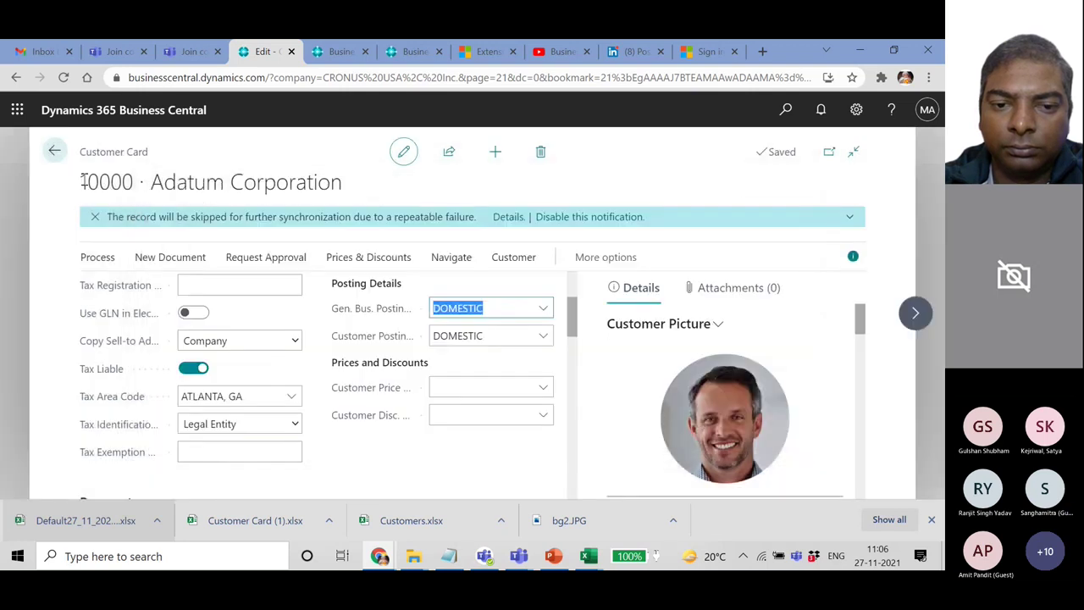
# Step: Reopen customer 10000's card, check the posting groups under Invoicing, and return to the Customers list
pyautogui.click(55, 153)
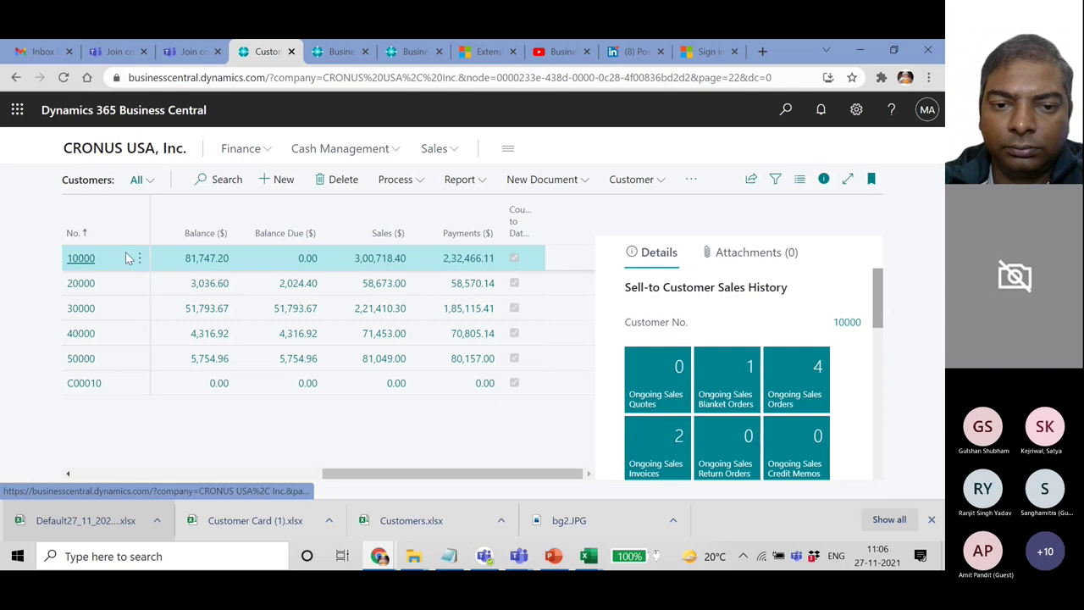
pyautogui.click(92, 258)
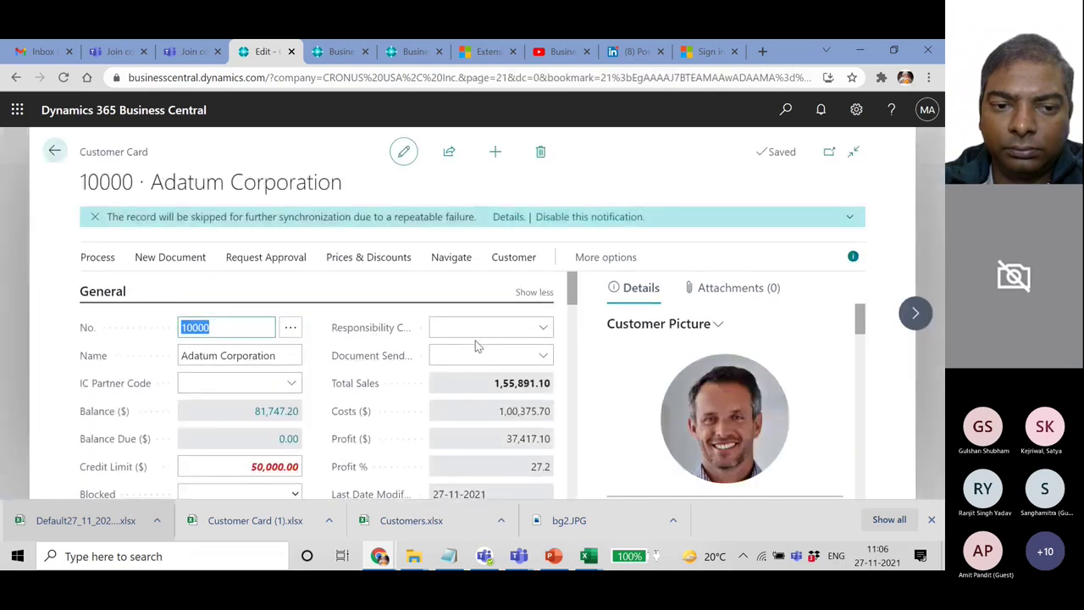
pyautogui.scroll(-5, 478, 345)
pyautogui.scroll(5, 478, 343)
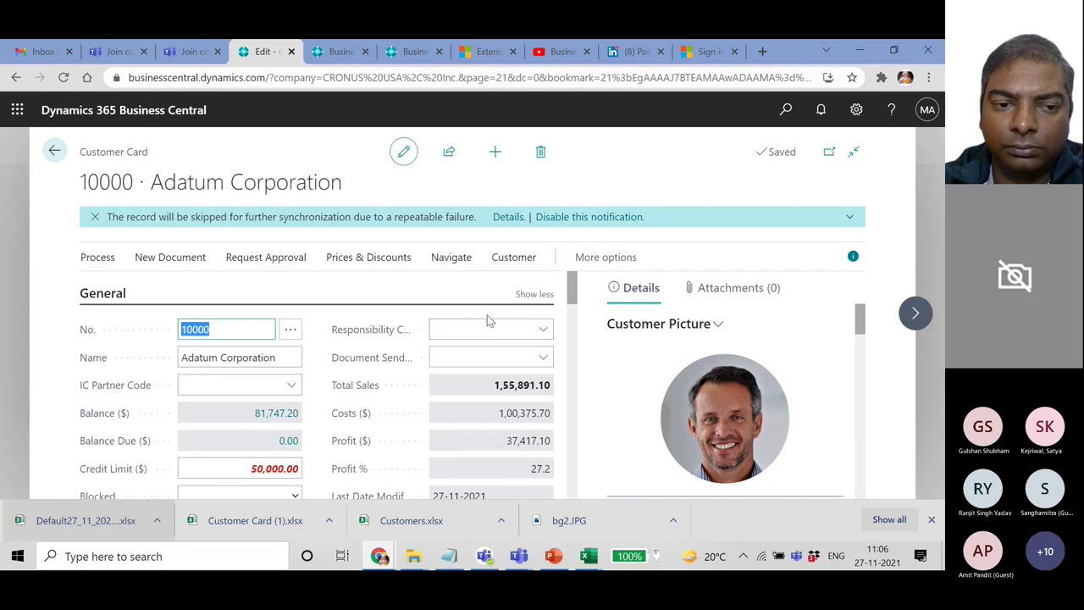
pyautogui.scroll(-2, 489, 320)
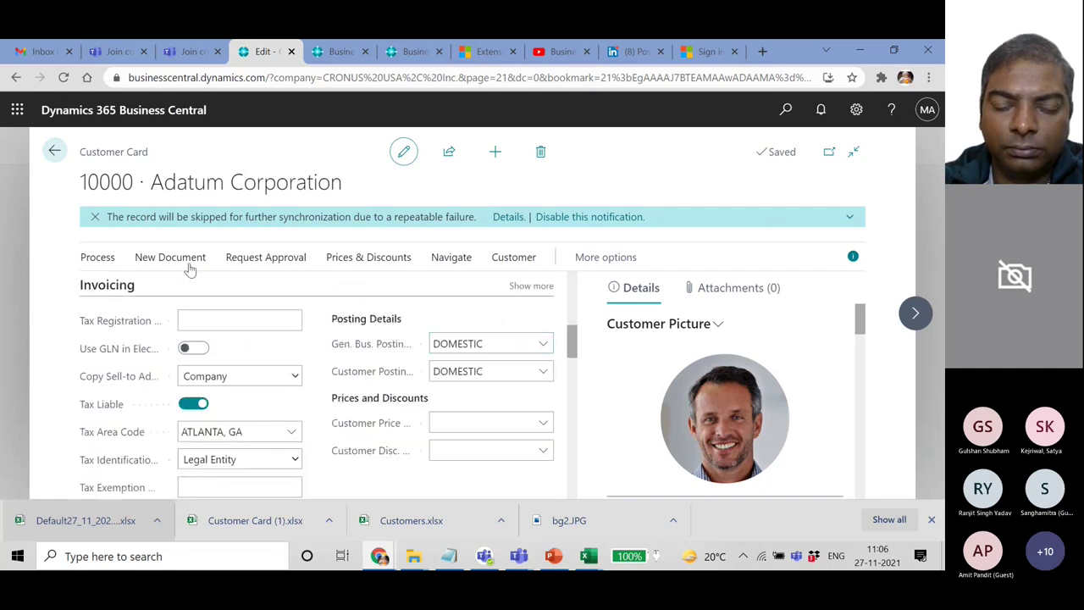
pyautogui.click(54, 151)
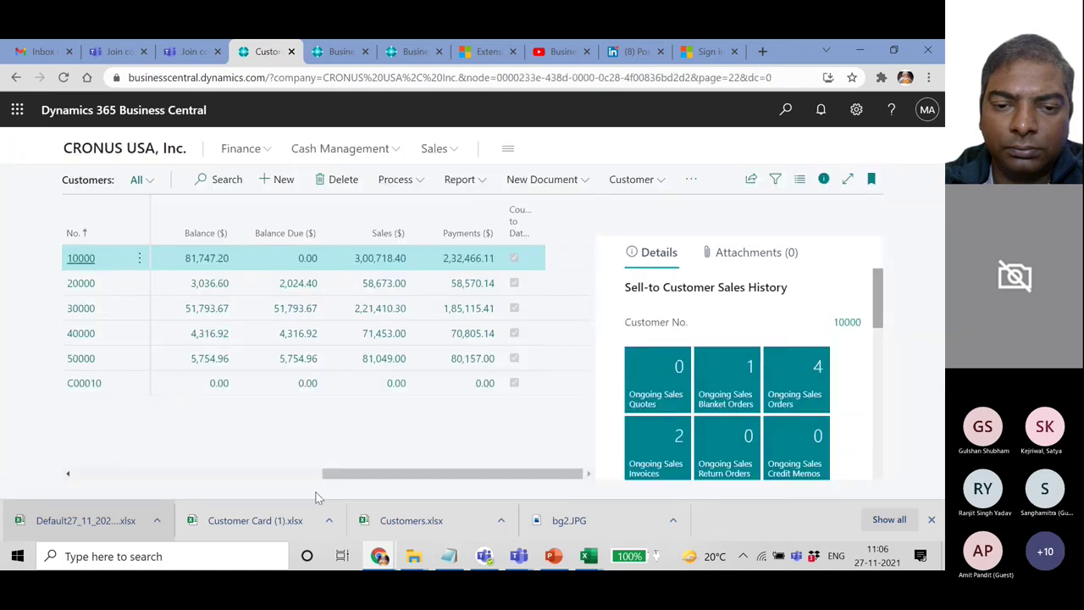
# Step: Switch to the Customer Card (1) workbook in Excel
pyautogui.moveTo(607, 546)
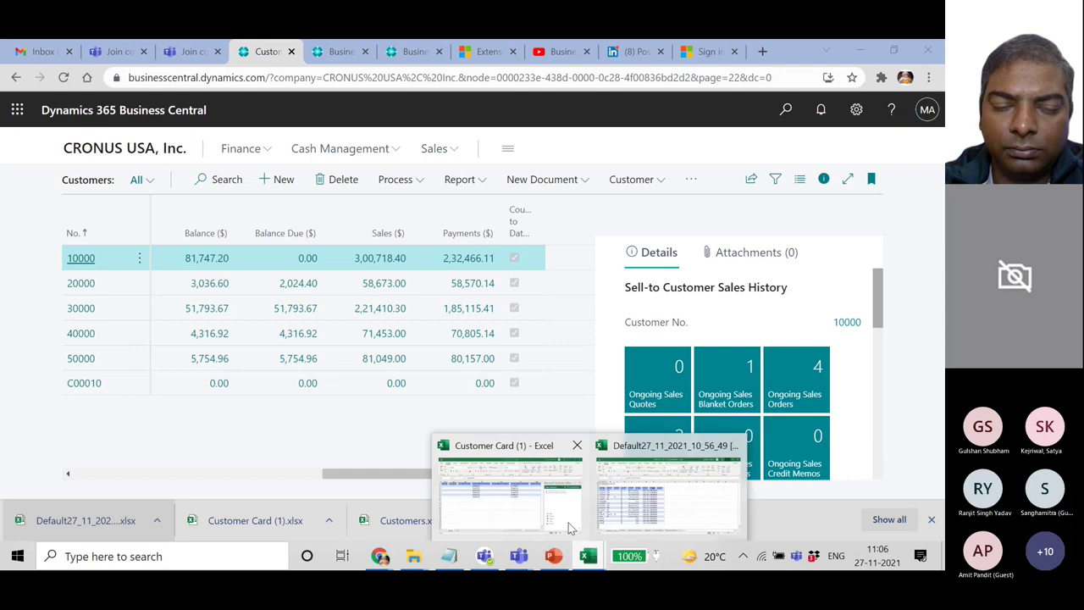
pyautogui.hotkey('alt', 'Tab')
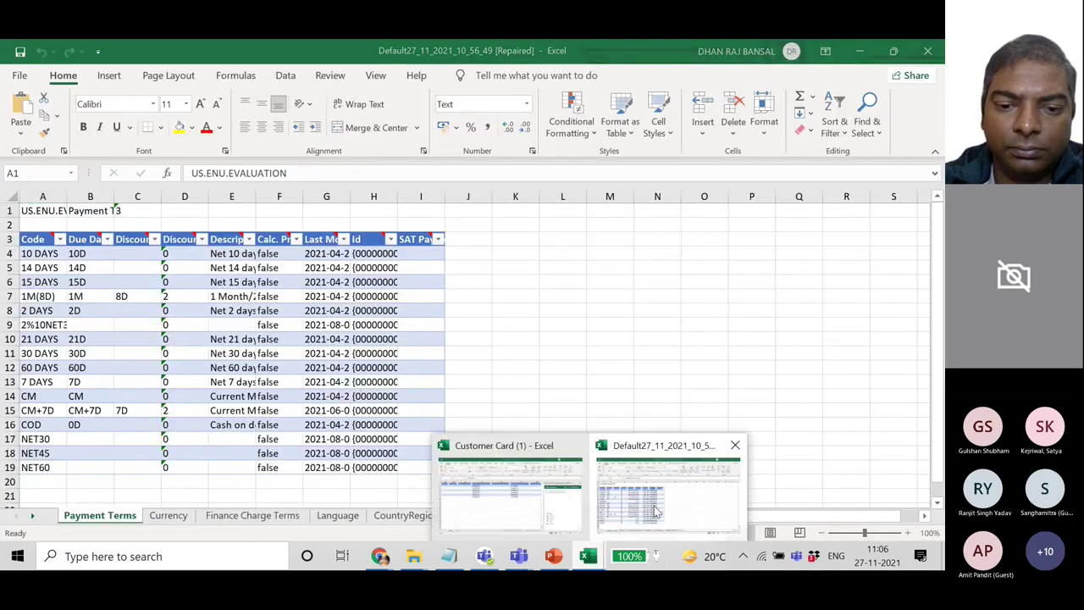
pyautogui.click(543, 509)
# Step: Try INTERNATIONAL as the first customer's Customer Posting Group and undo the entry
pyautogui.click(533, 227)
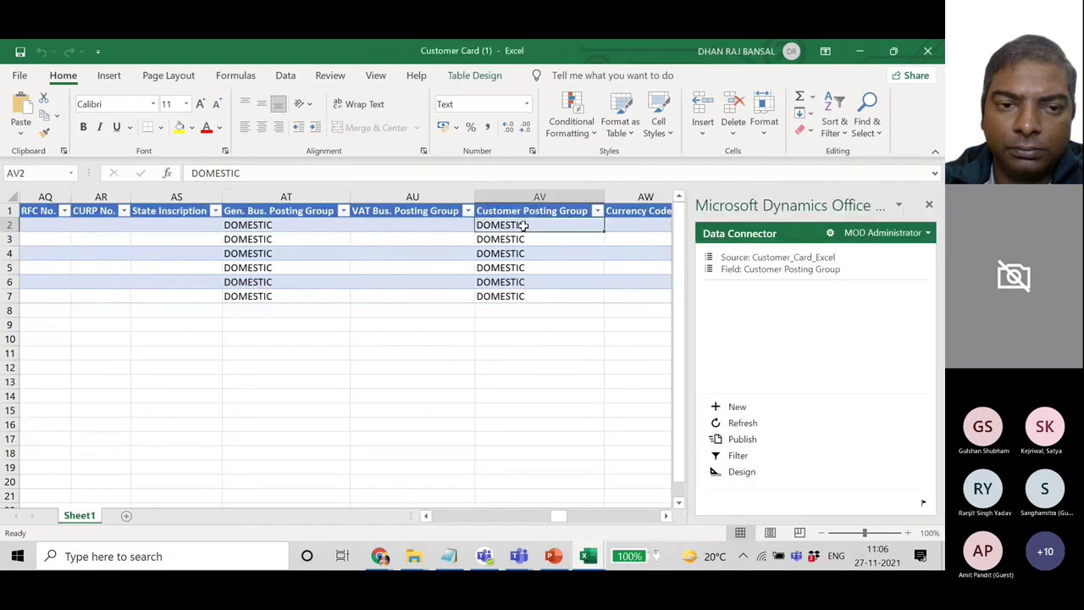
pyautogui.write('In')
pyautogui.press('BackSpace')
pyautogui.press('capslock')
pyautogui.write('NTERNATIONAL')
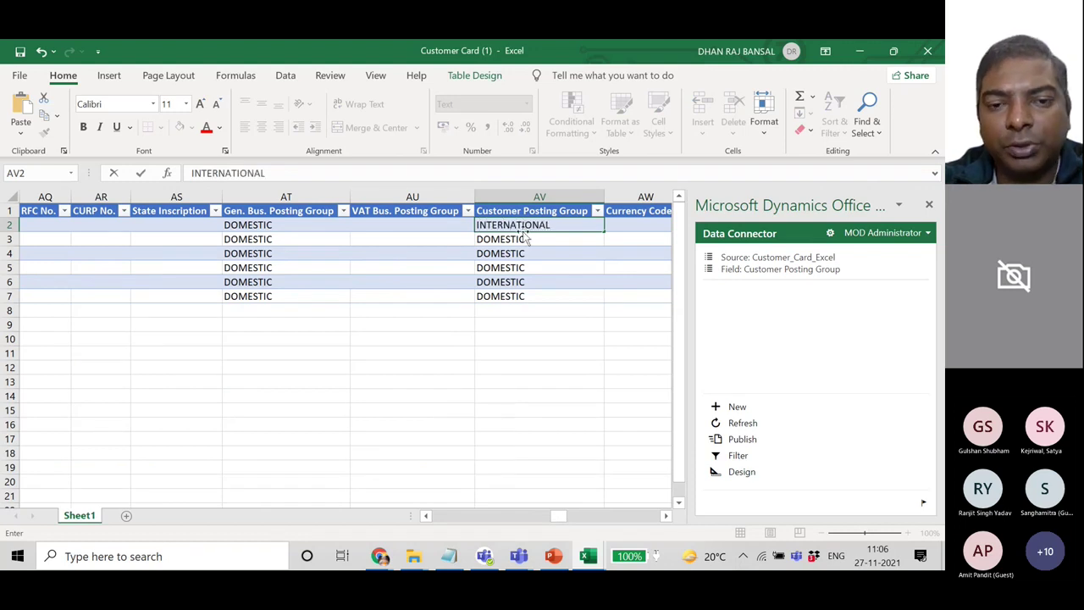
pyautogui.press('Return')
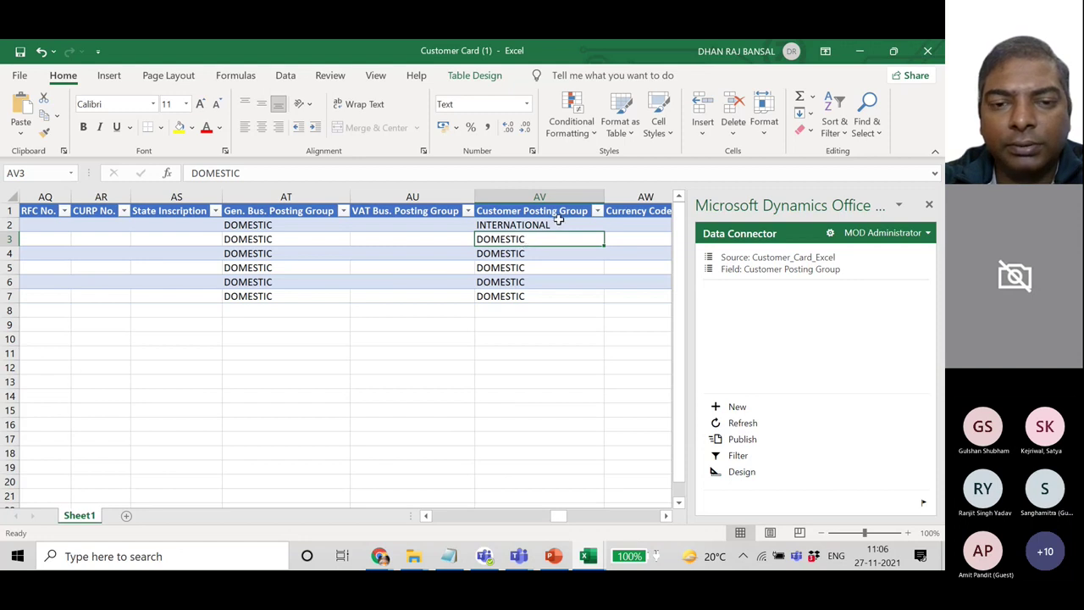
pyautogui.hotkey('ctrl', 'z')
# Step: Set the Gen. Bus. Posting Group of the first two customers to INTERNATIONAL and publish the changes to Business Central
pyautogui.click(267, 227)
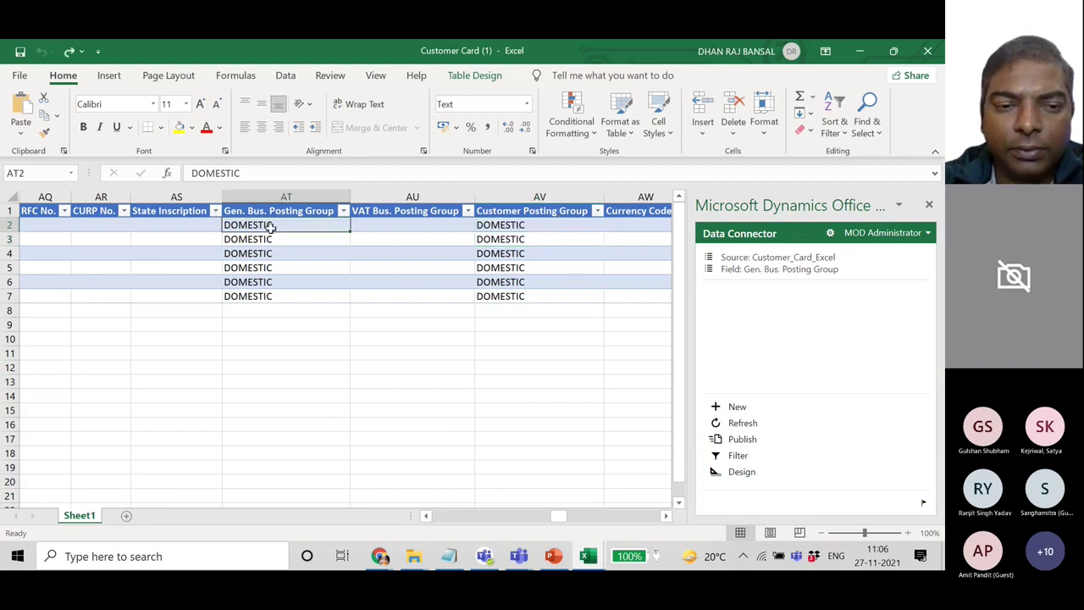
pyautogui.write('INTERNATIONAL')
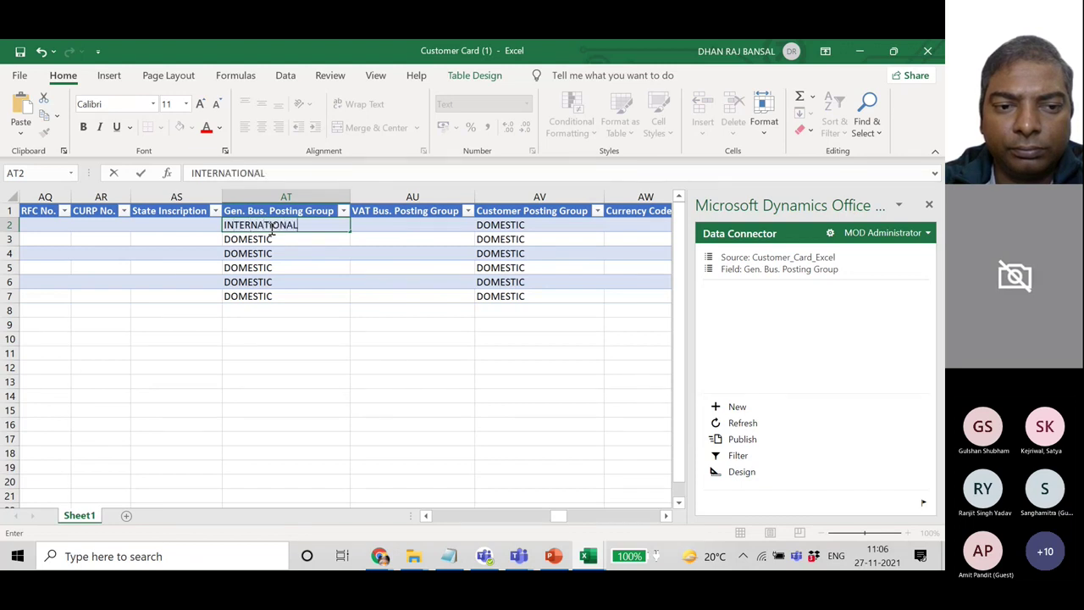
pyautogui.click(267, 239)
pyautogui.hotkey('ctrl', 'd')
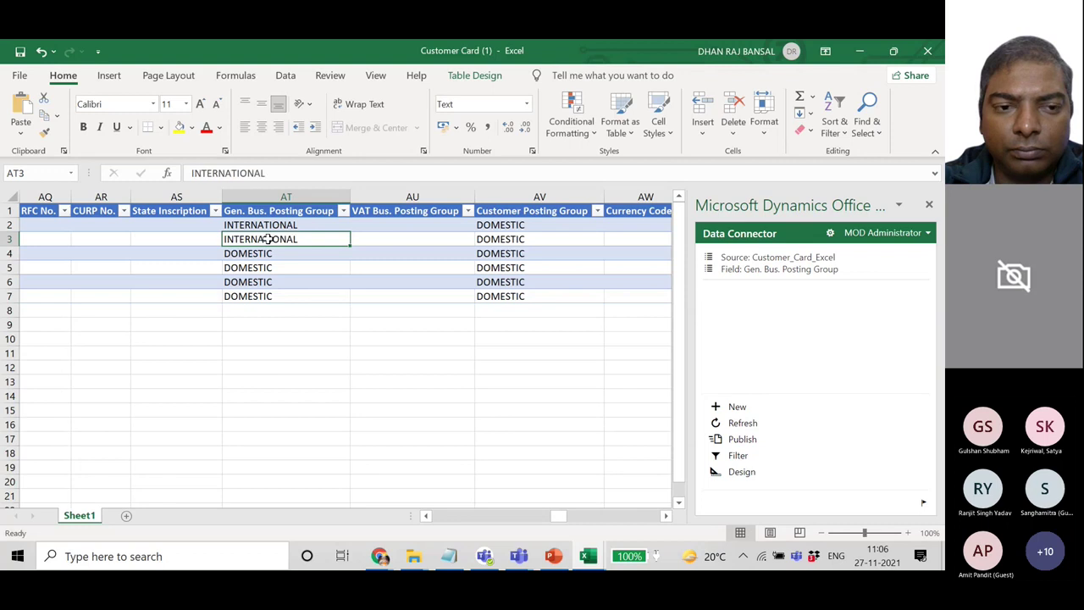
pyautogui.click(273, 224)
pyautogui.click(266, 238)
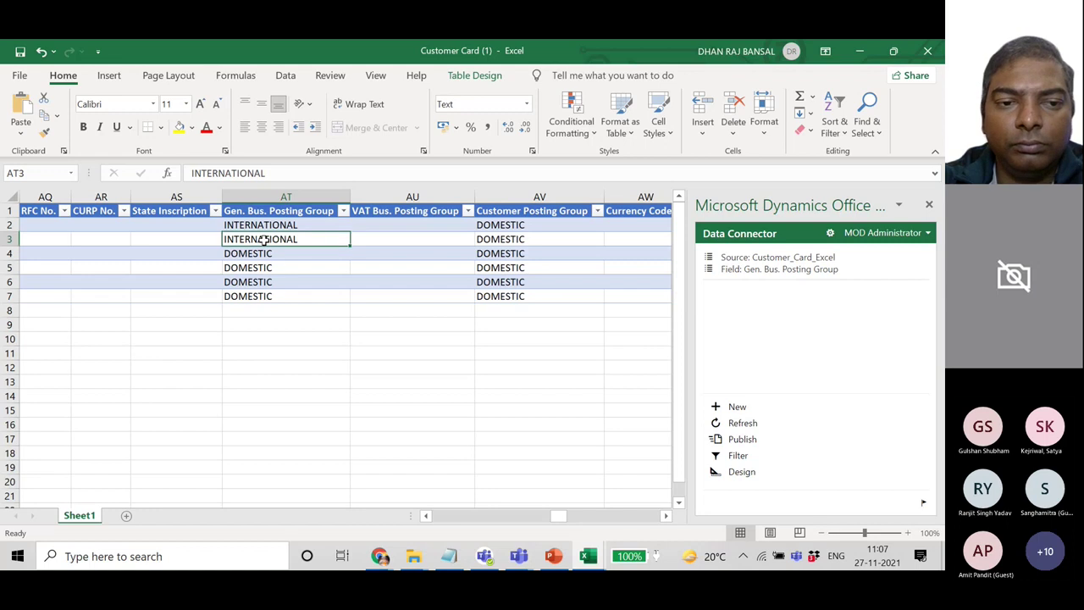
pyautogui.click(268, 225)
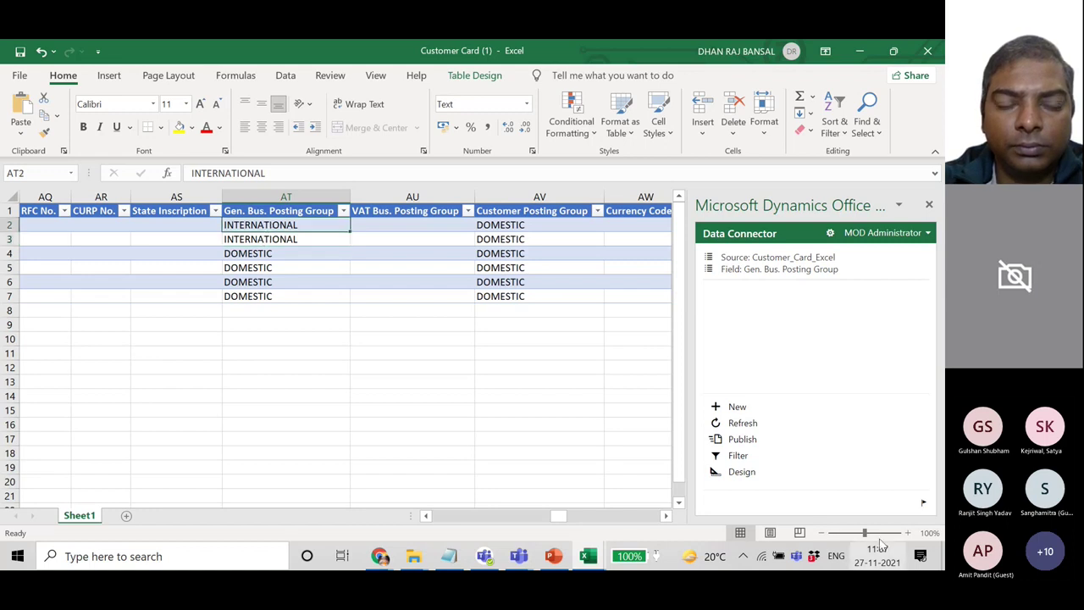
pyautogui.click(742, 442)
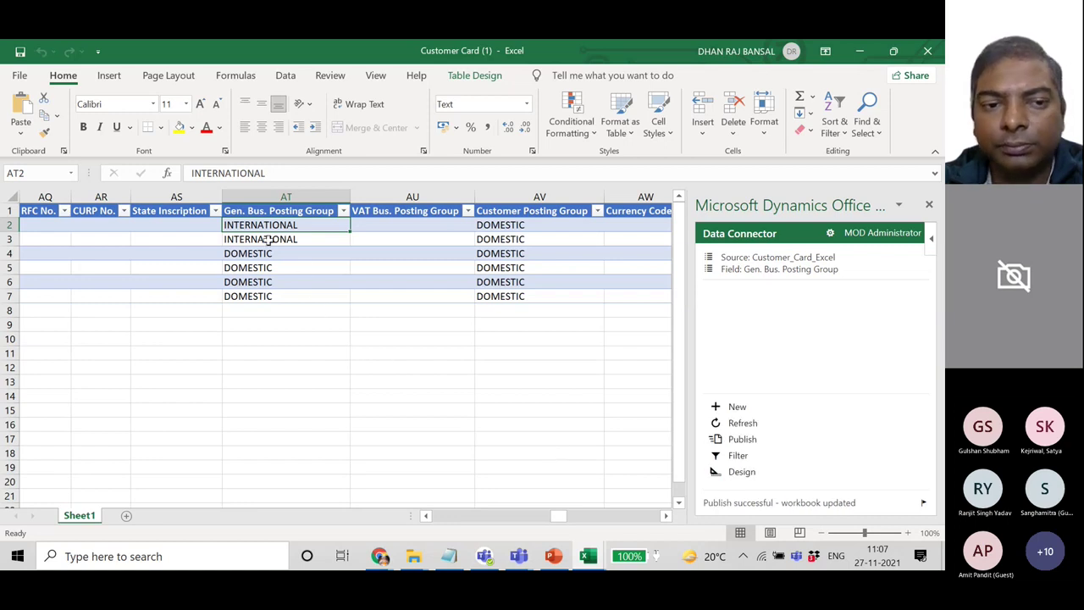
# Step: Switch to Business Central, check the published Gen. Bus. Posting Group on customer 10000's card, and return to the Customers list
pyautogui.click(383, 559)
pyautogui.click(292, 487)
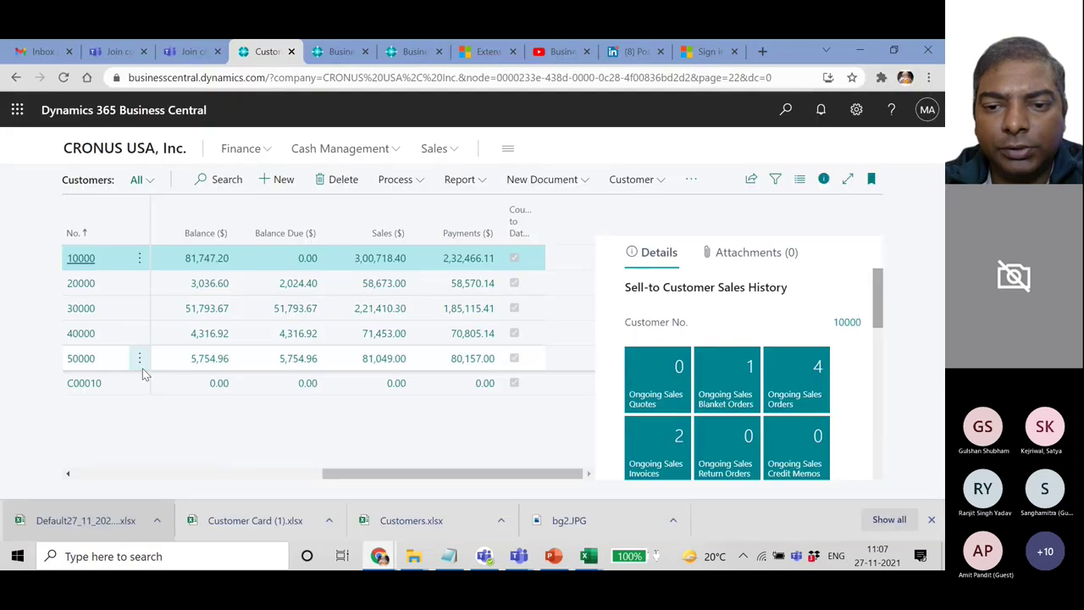
pyautogui.click(82, 258)
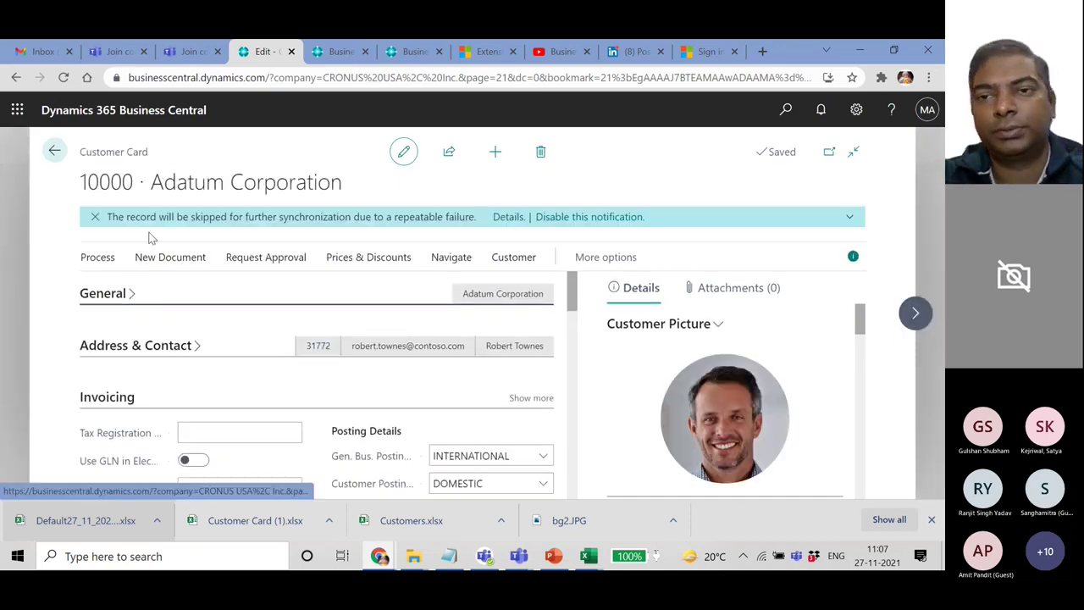
pyautogui.click(54, 152)
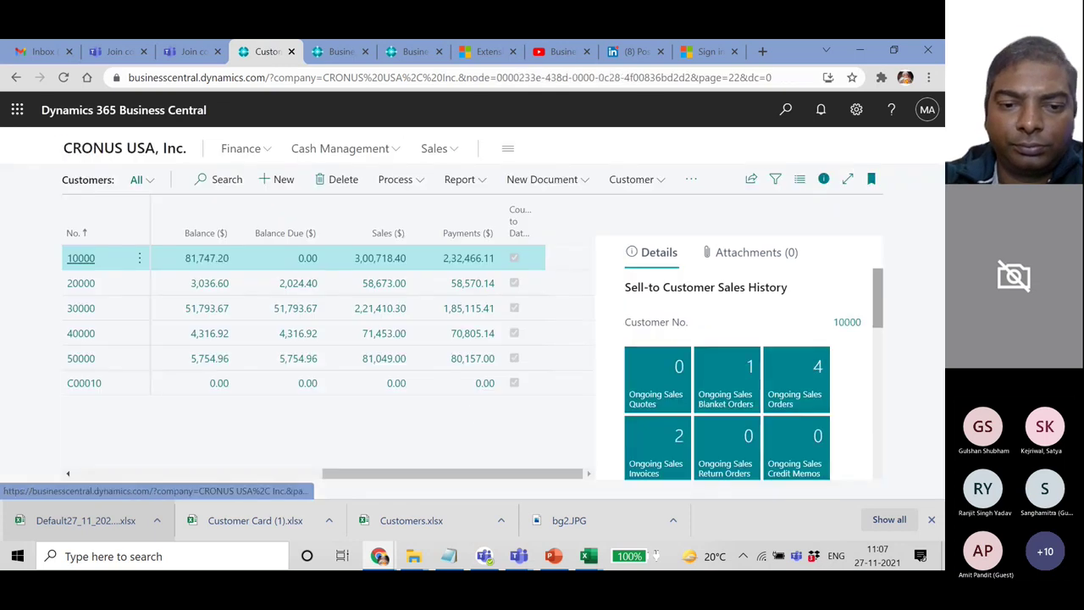
# Step: Back in the Customer Card (1) workbook, set the first customer's Gen. Bus. Posting Group to INTERNATIONAL2 and try to publish it
pyautogui.moveTo(588, 556)
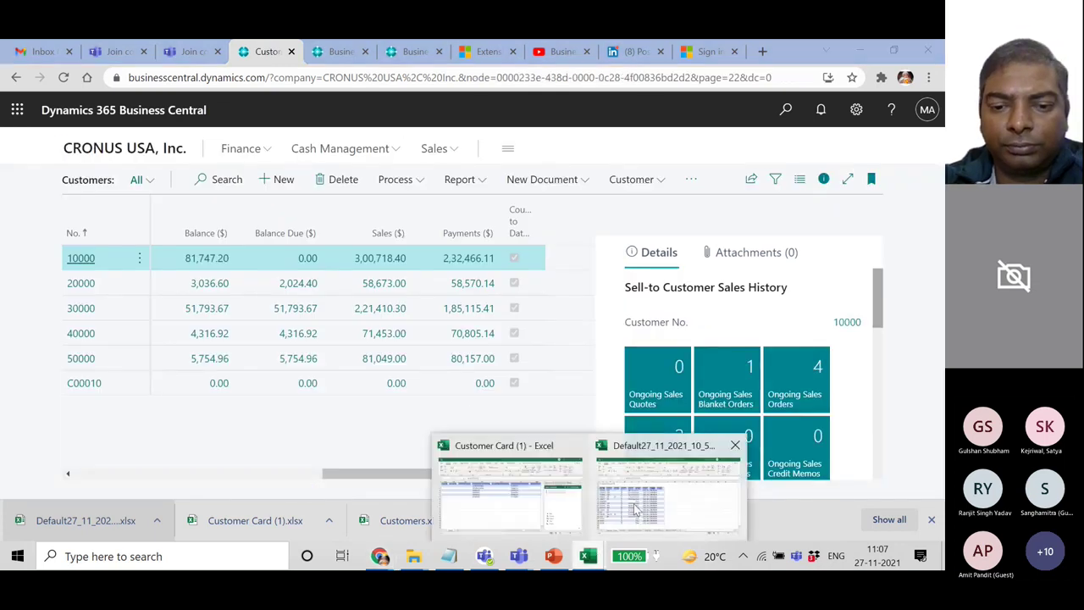
pyautogui.click(616, 514)
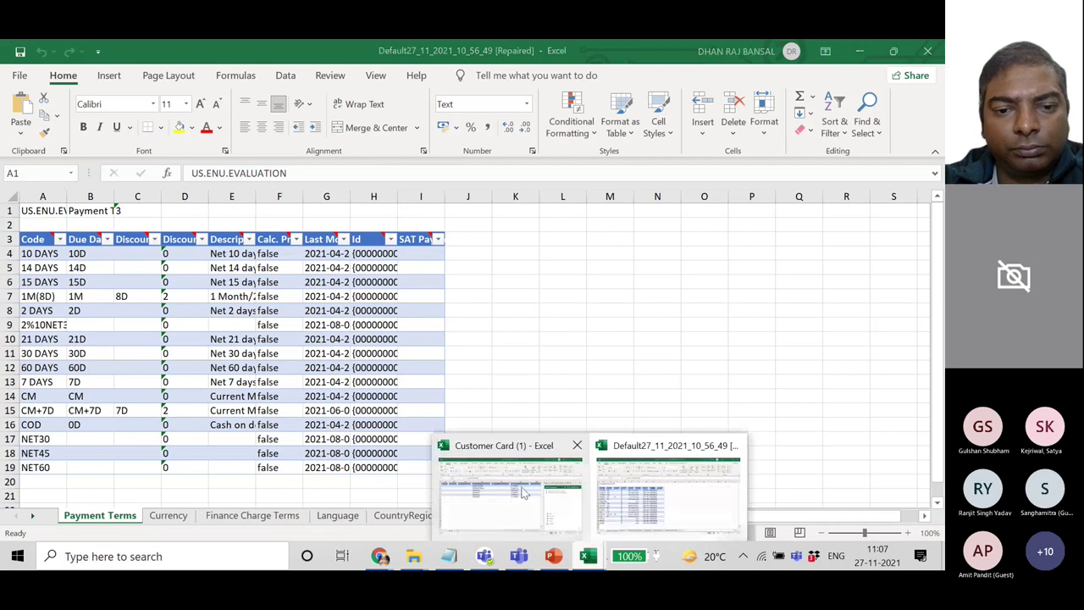
pyautogui.click(522, 490)
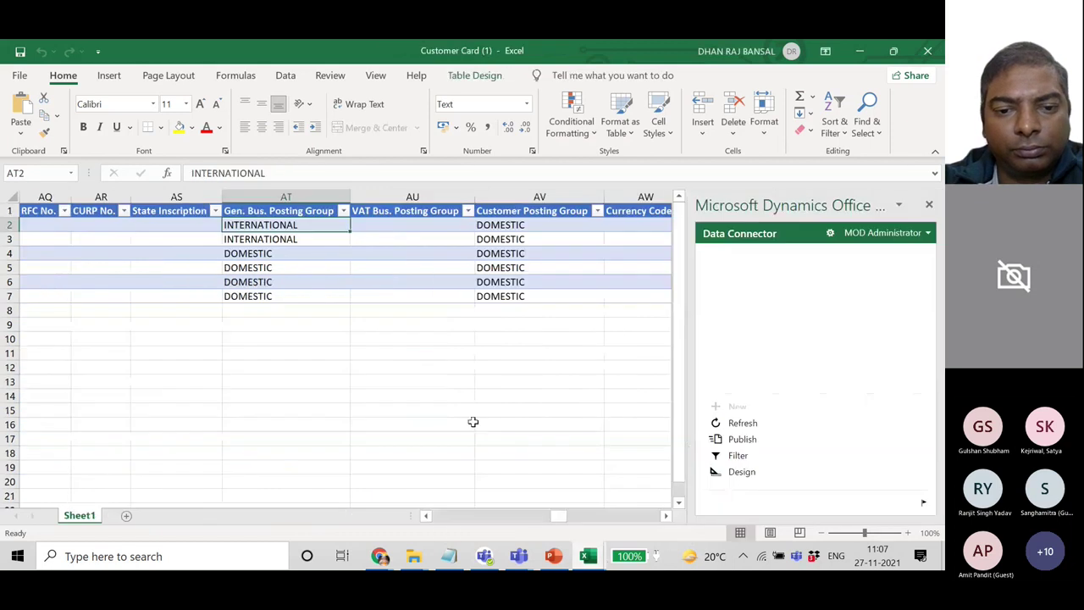
pyautogui.doubleClick(312, 227)
pyautogui.write('2')
pyautogui.press('Tab')
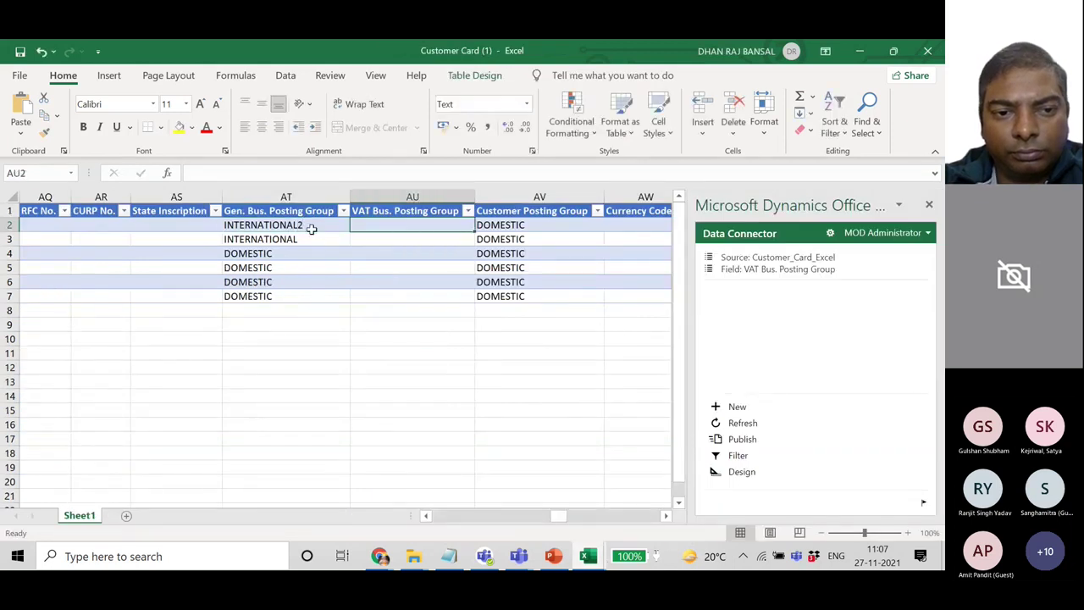
pyautogui.click(314, 225)
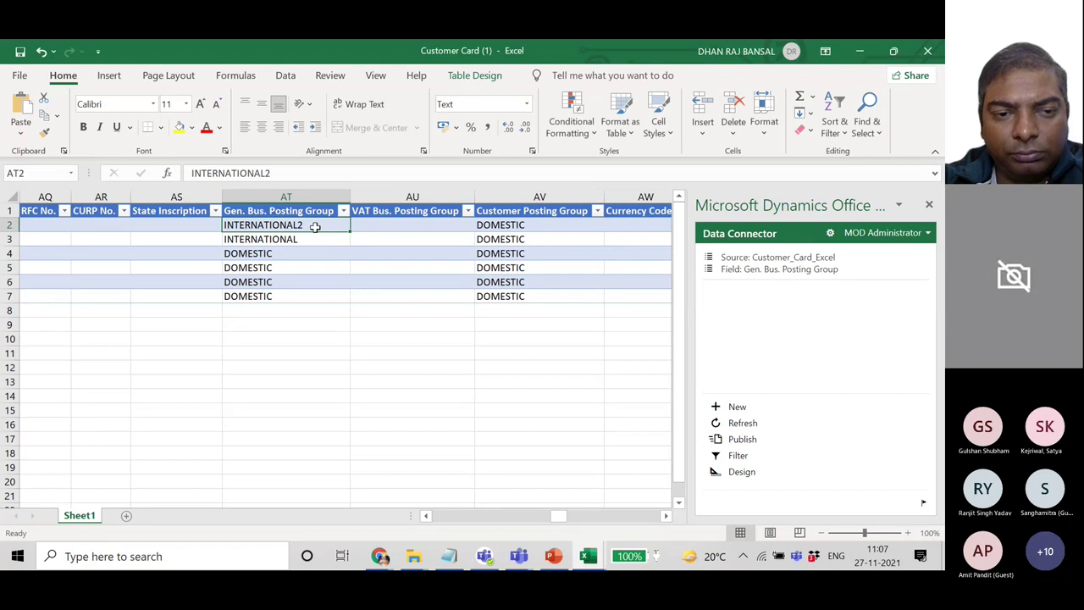
pyautogui.click(750, 439)
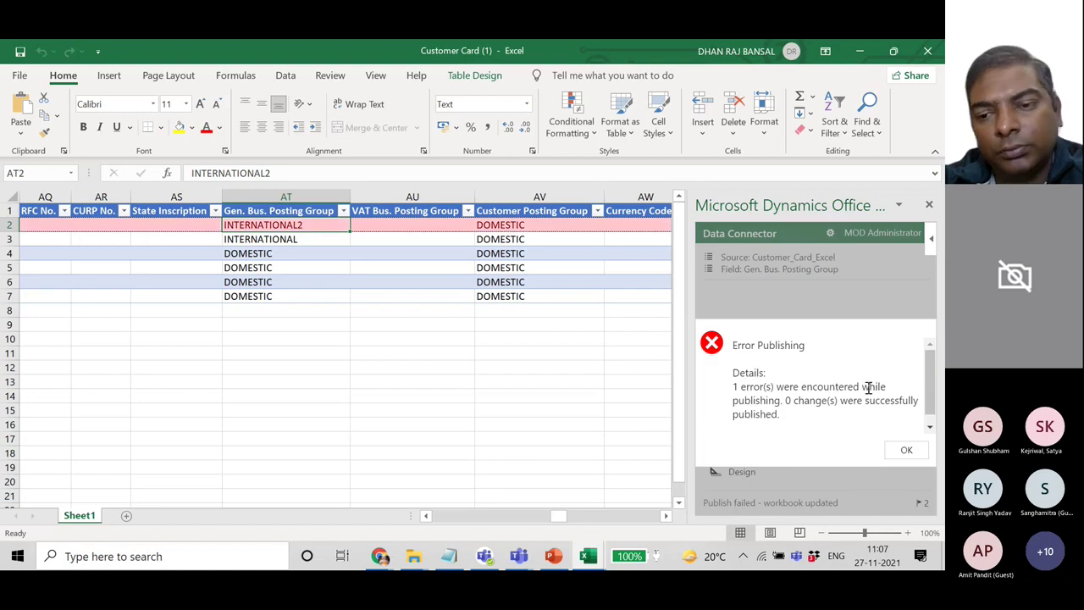
pyautogui.click(904, 450)
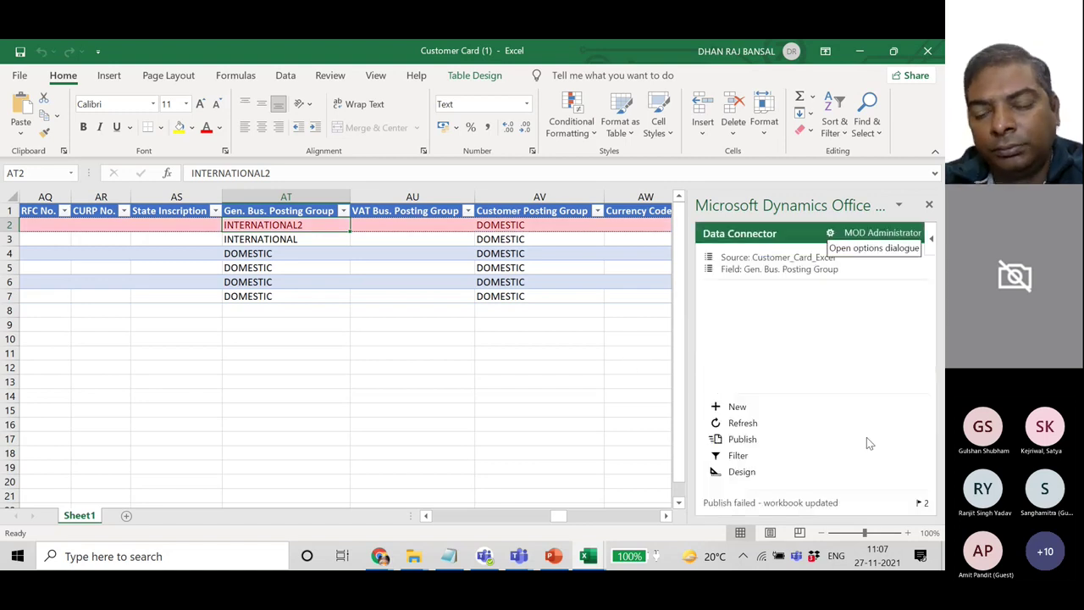
# Step: Correct the first customer's Gen. Bus. Posting Group to INTERNATIONAL
pyautogui.doubleClick(309, 225)
pyautogui.press('BackSpace')
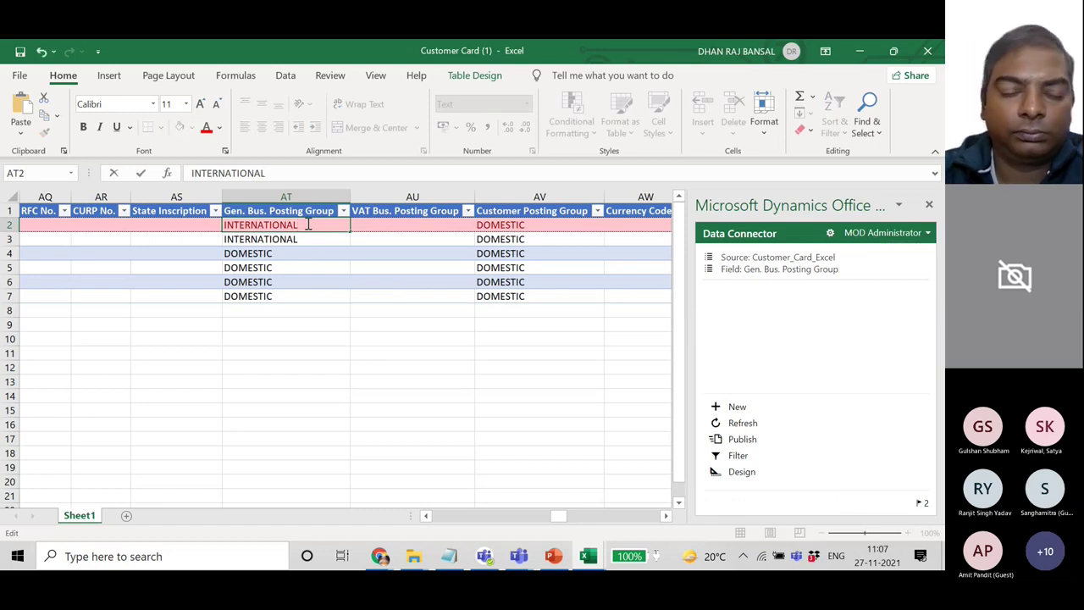
pyautogui.click(305, 238)
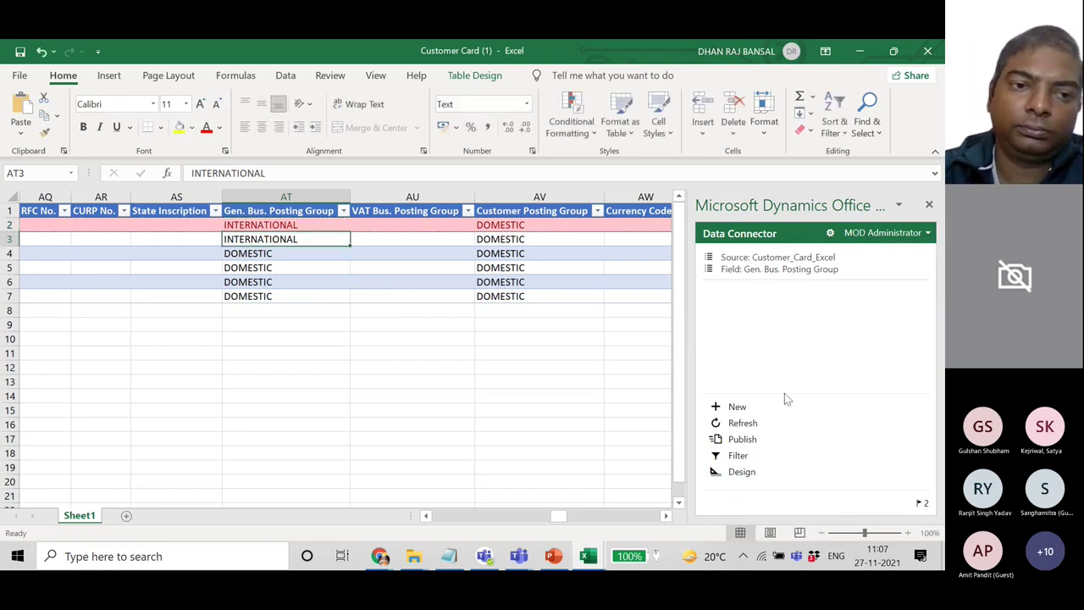
# Step: Publish the corrected Gen. Bus. Posting Group of the first customer to Business Central
pyautogui.click(749, 442)
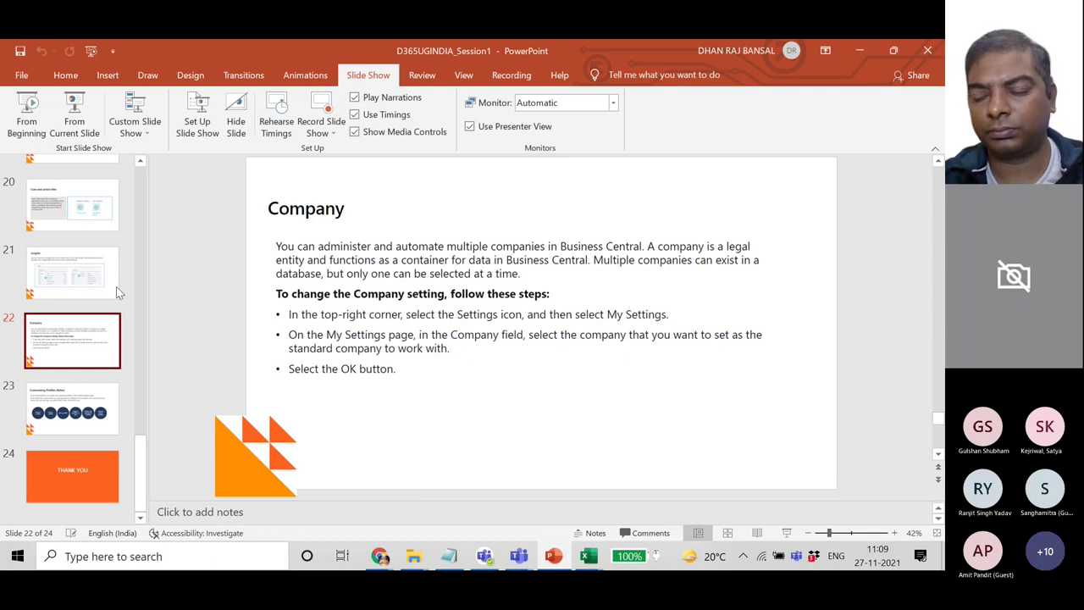
# Step: In the D365UGINDIA_Session1 presentation in PowerPoint, show slide 9, Subscription Options for Business Central
pyautogui.scroll(15, 118, 292)
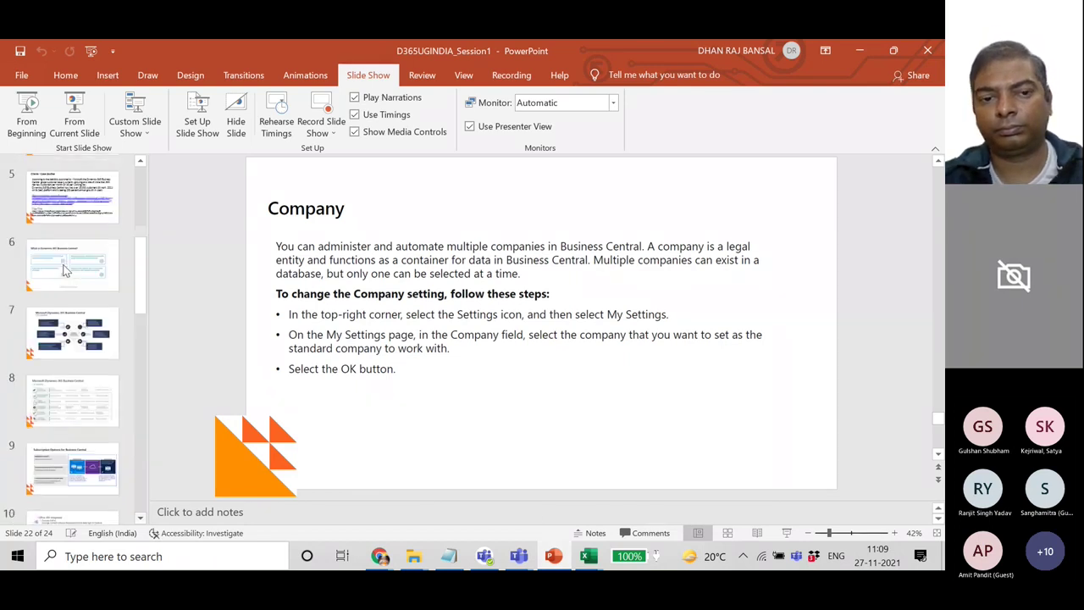
pyautogui.click(68, 491)
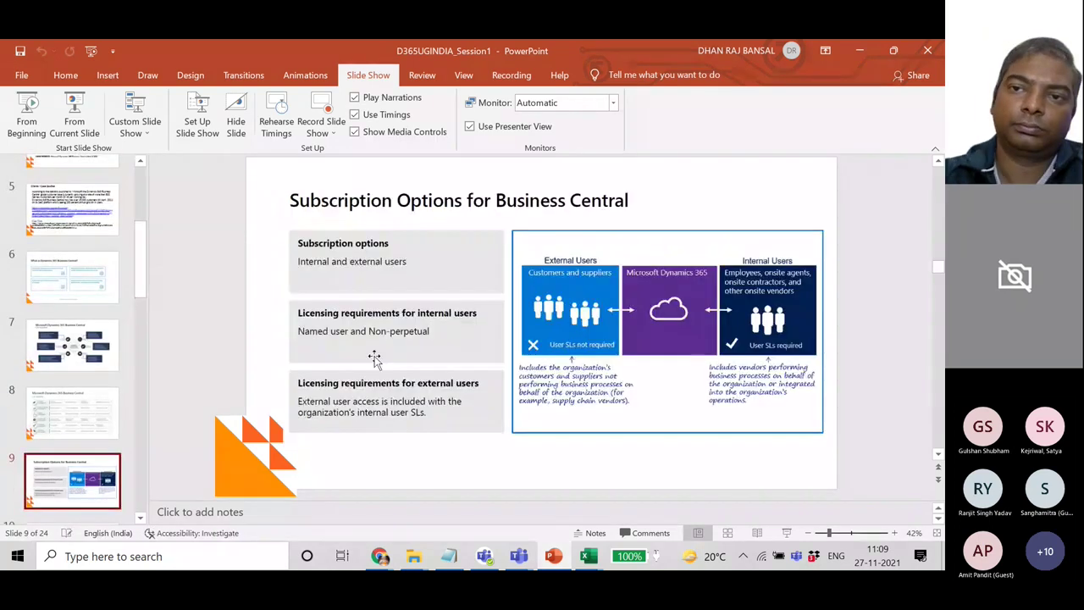
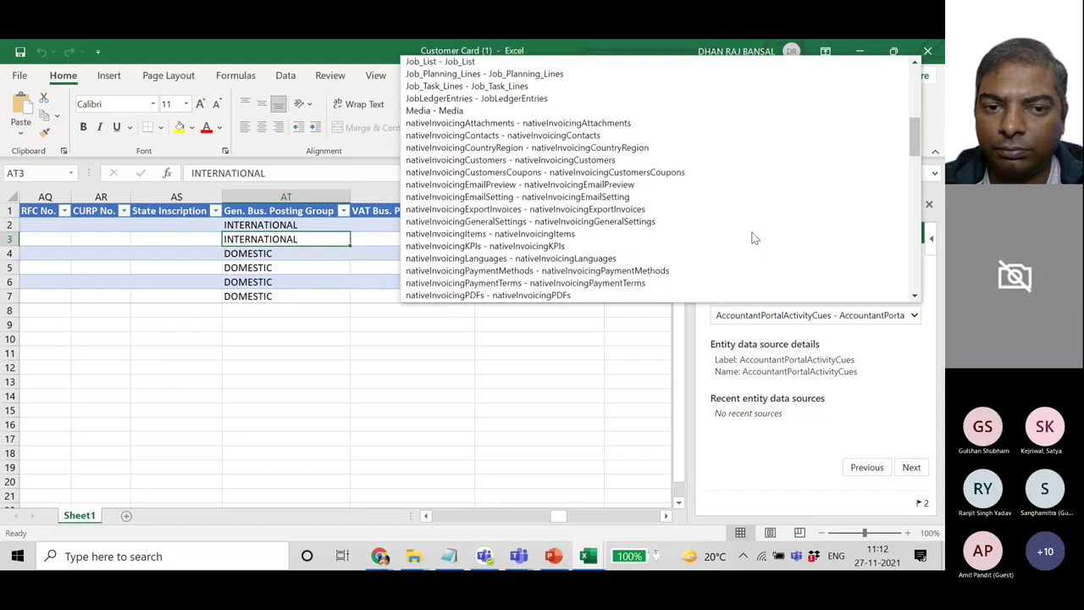
# Step: In the Customer Card (1) workbook in Excel, examine the entity data sources offered in the Data Connector design
pyautogui.scroll(-2, 754, 238)
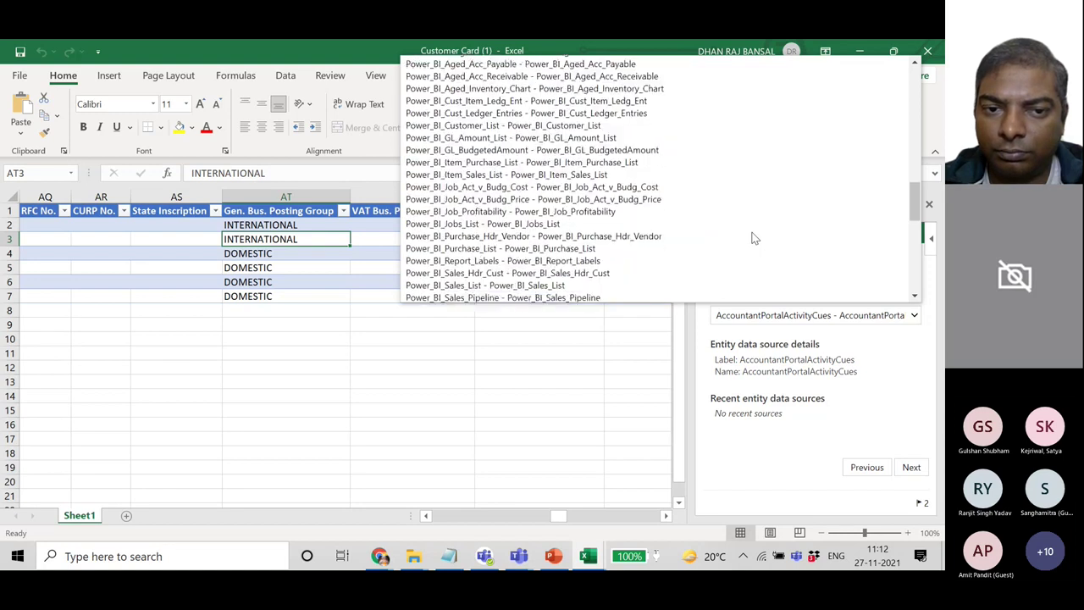
pyautogui.scroll(-6, 753, 237)
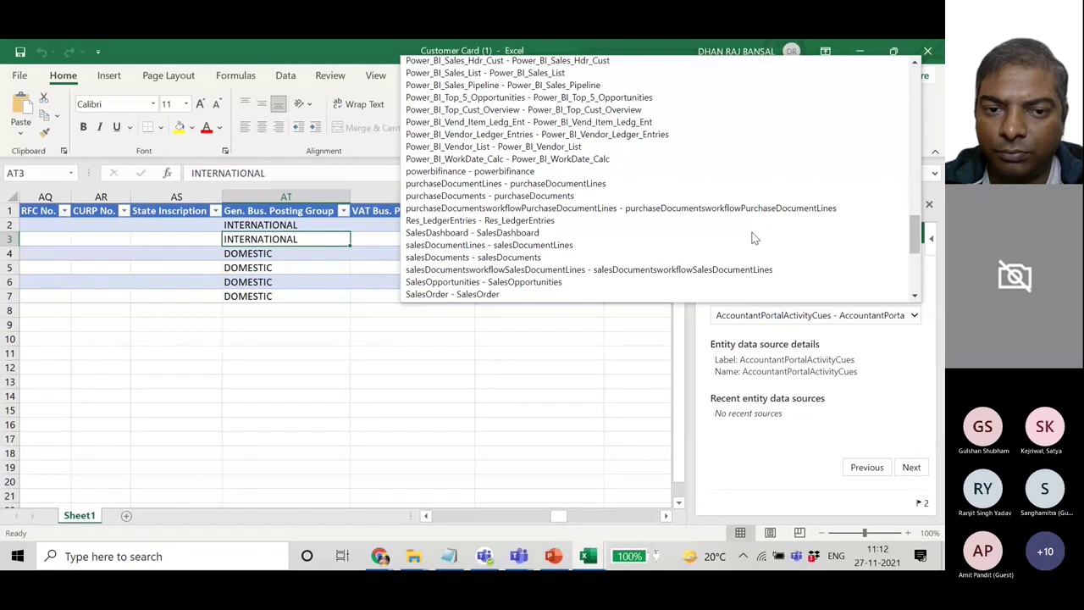
pyautogui.scroll(-5, 753, 237)
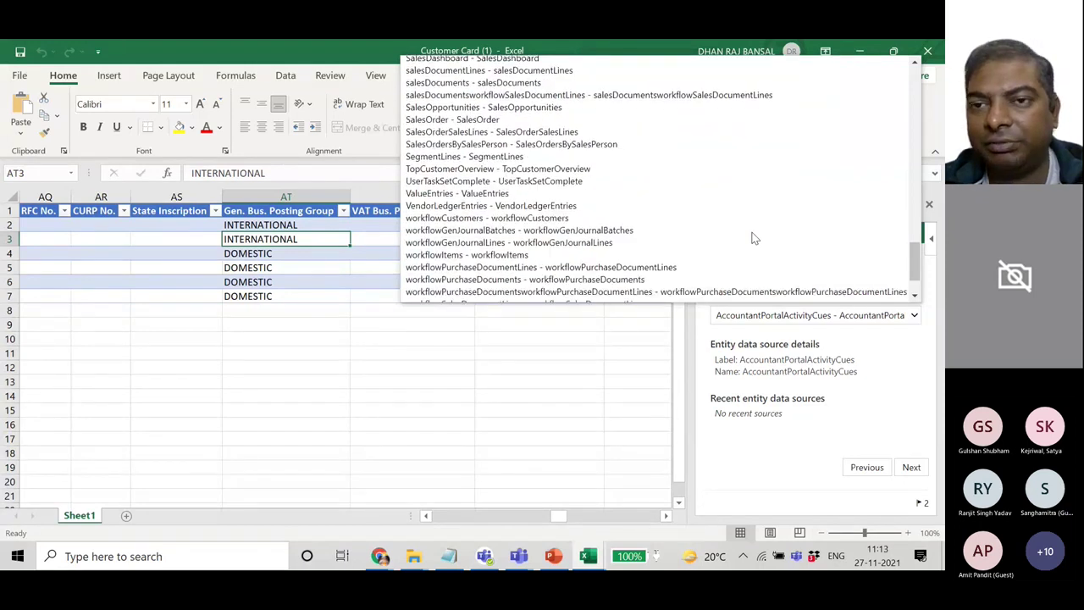
pyautogui.scroll(20, 754, 237)
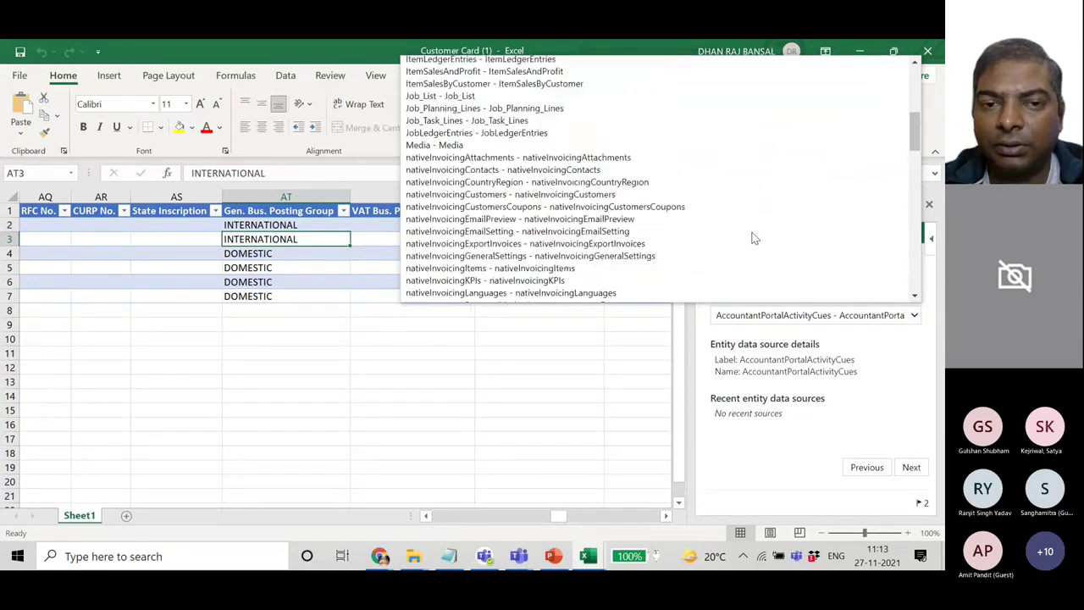
pyautogui.scroll(10, 754, 237)
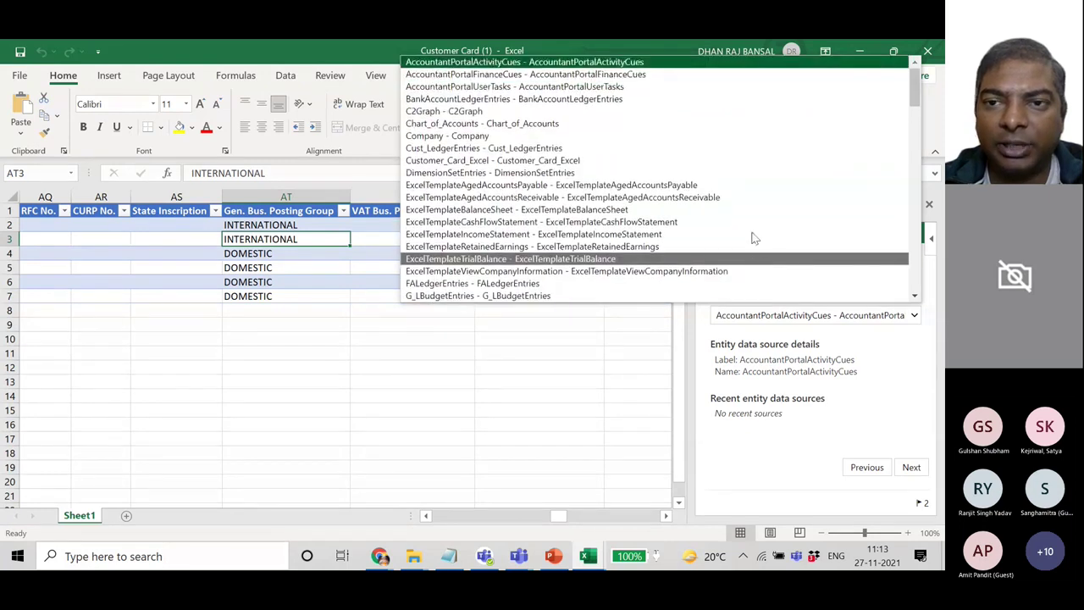
pyautogui.scroll(-4, 753, 238)
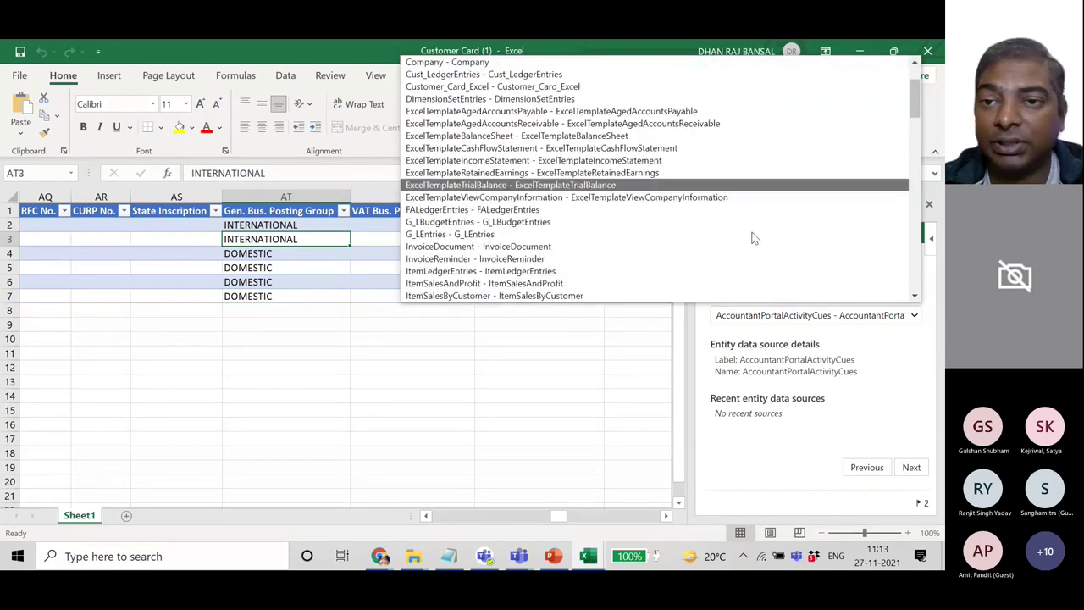
pyautogui.scroll(-2, 754, 238)
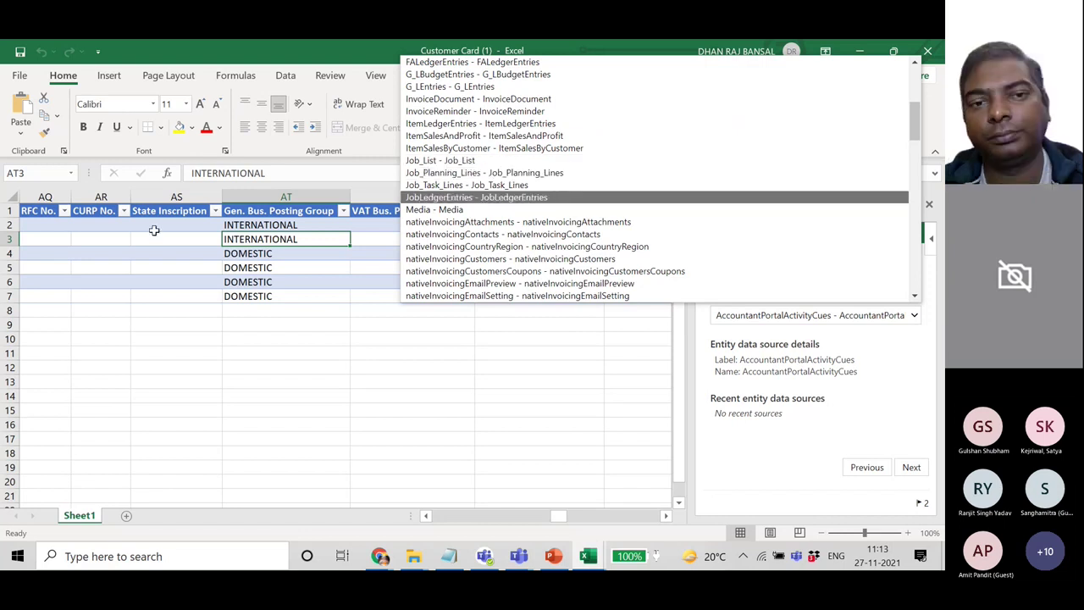
pyautogui.click(156, 229)
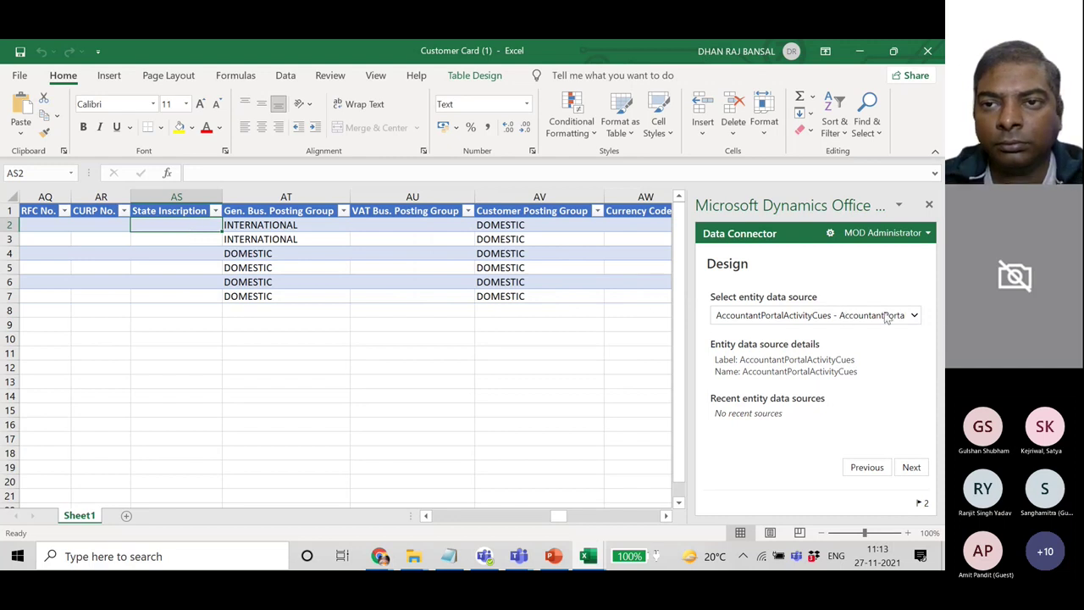
# Step: Select G_LEntries as the entity data source in the Data Connector design
pyautogui.click(916, 316)
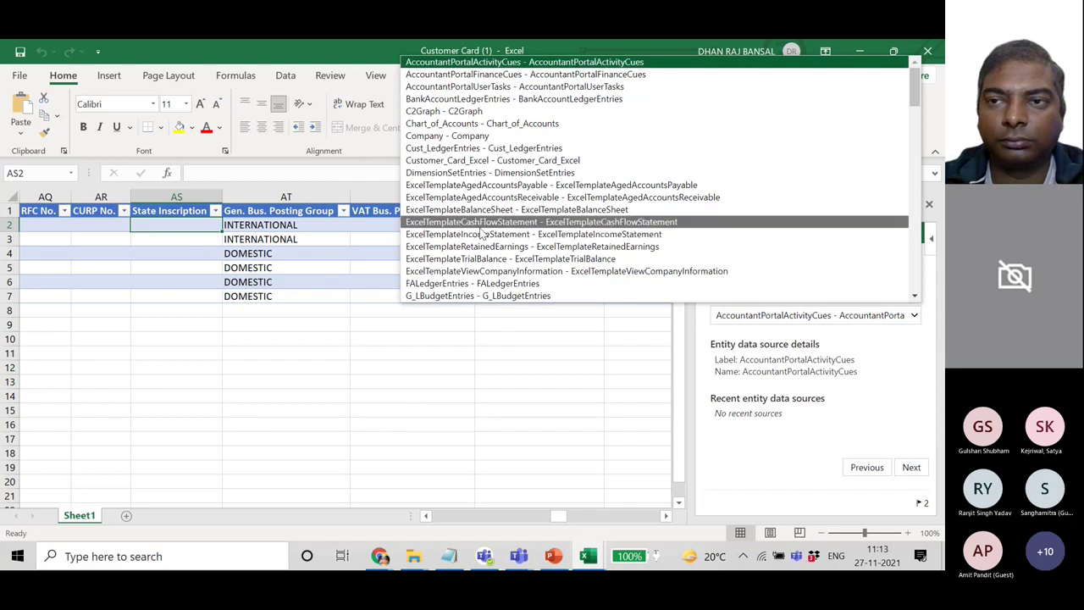
pyautogui.scroll(-2, 480, 234)
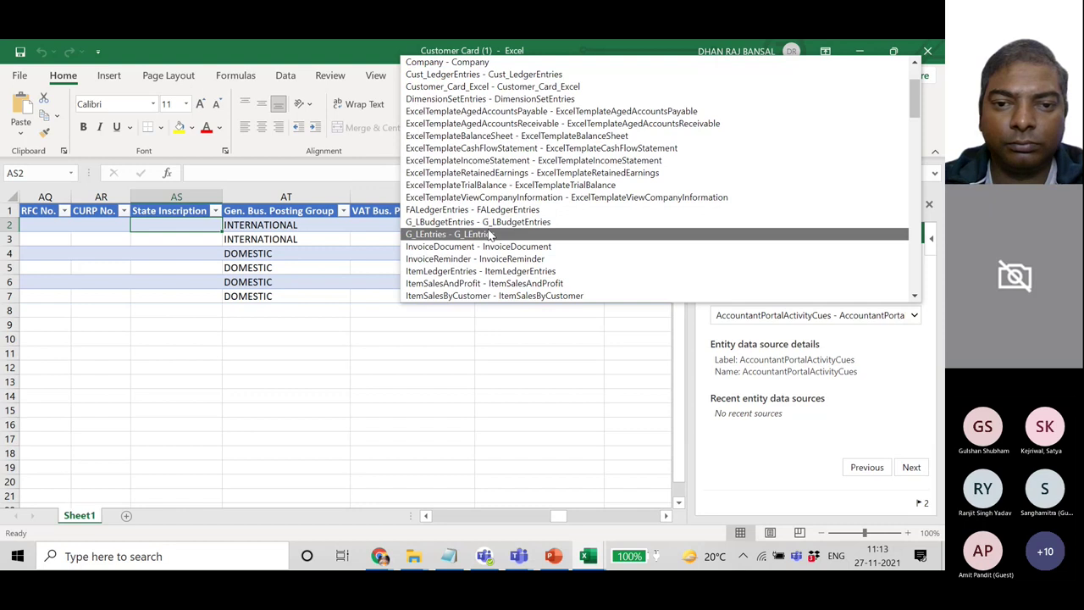
pyautogui.click(490, 234)
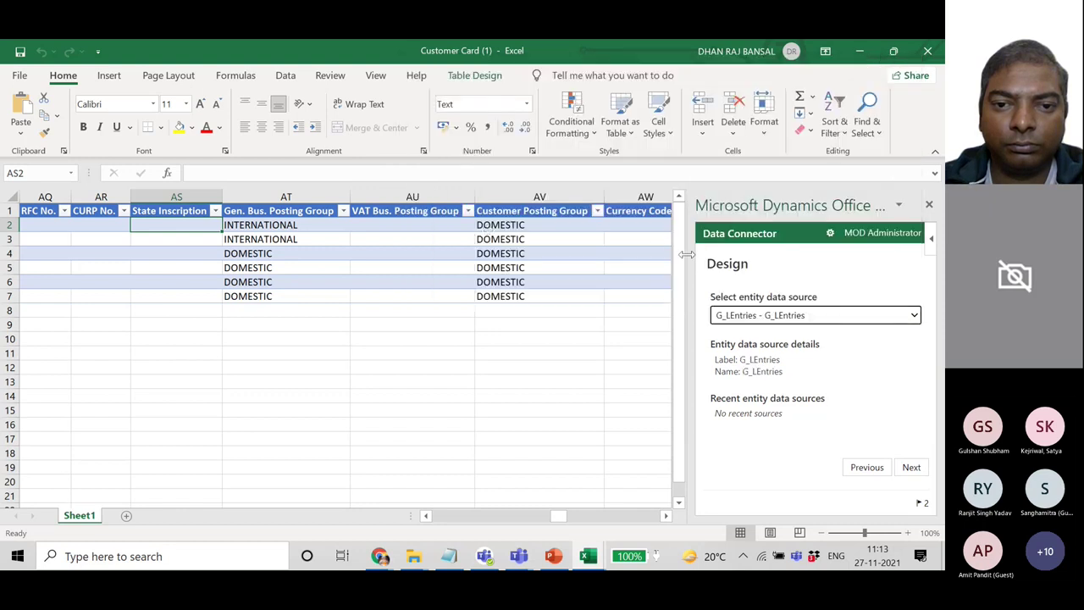
# Step: Look through the remaining entity data sources, including the Power BI, sales and workflow entities, and leave the list without choosing another
pyautogui.click(904, 312)
pyautogui.scroll(-5, 694, 261)
pyautogui.scroll(-12, 695, 260)
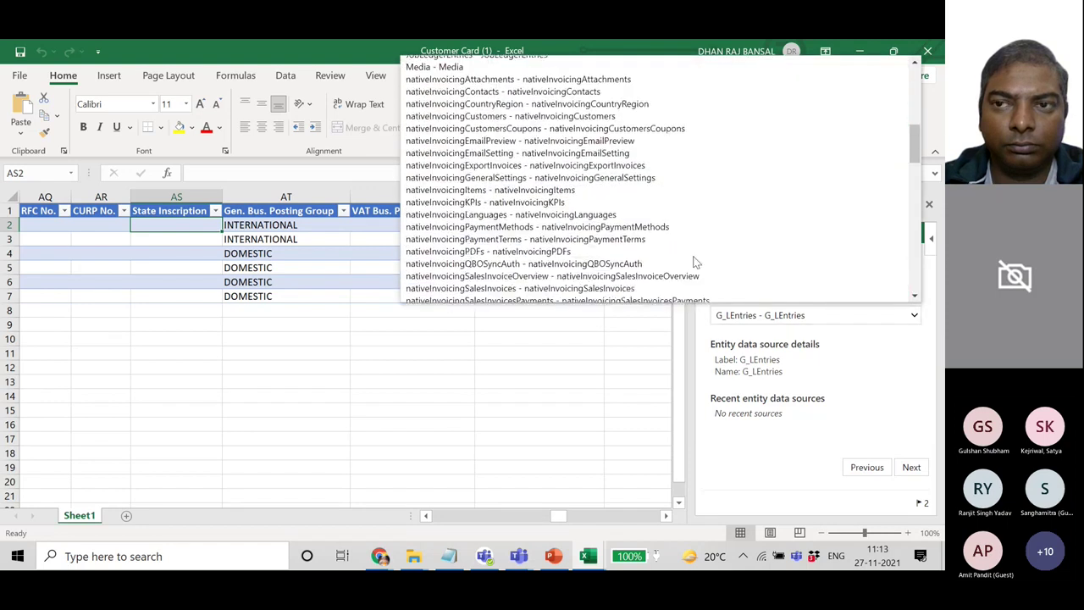
pyautogui.scroll(-15, 694, 262)
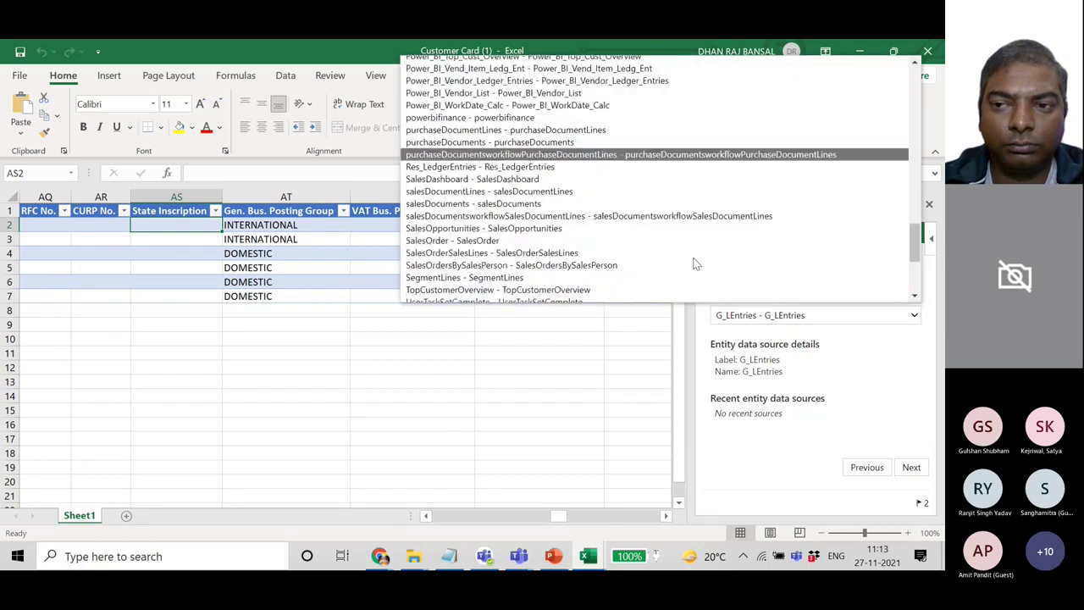
pyautogui.scroll(-2, 694, 262)
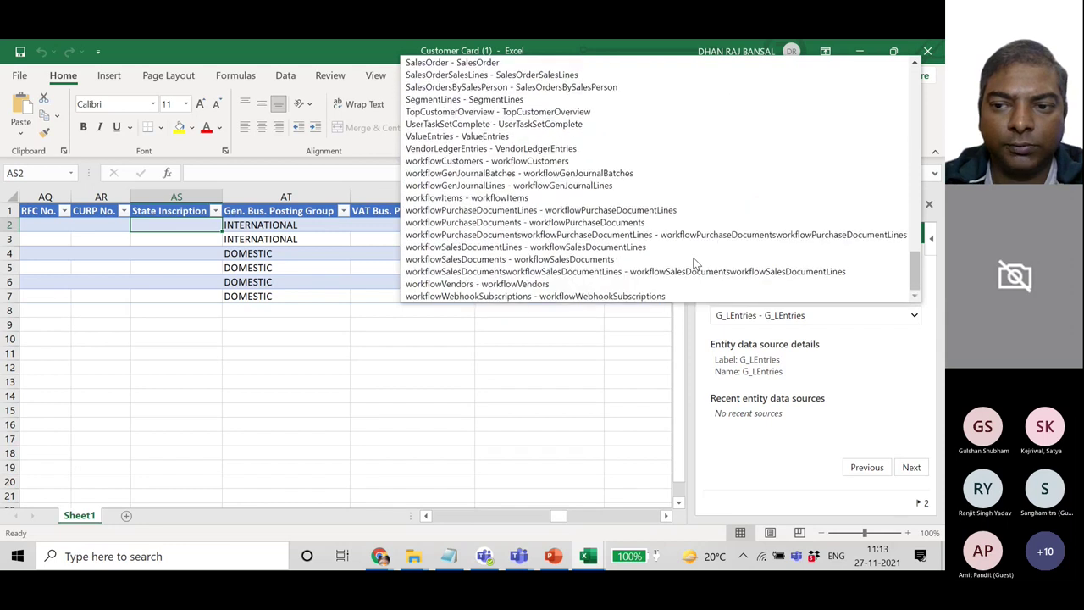
pyautogui.scroll(15, 694, 262)
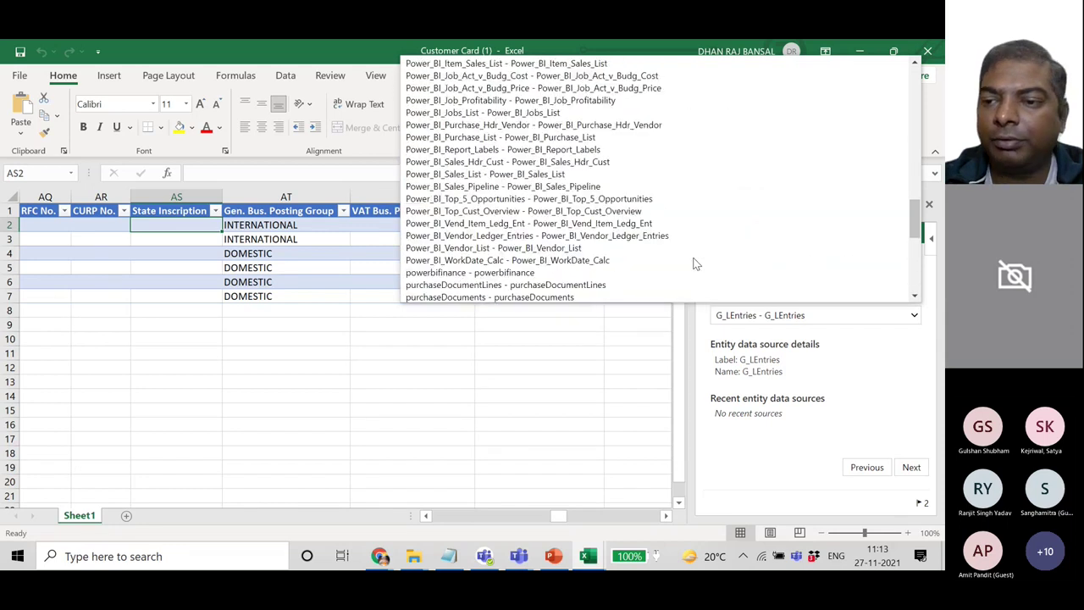
pyautogui.click(603, 334)
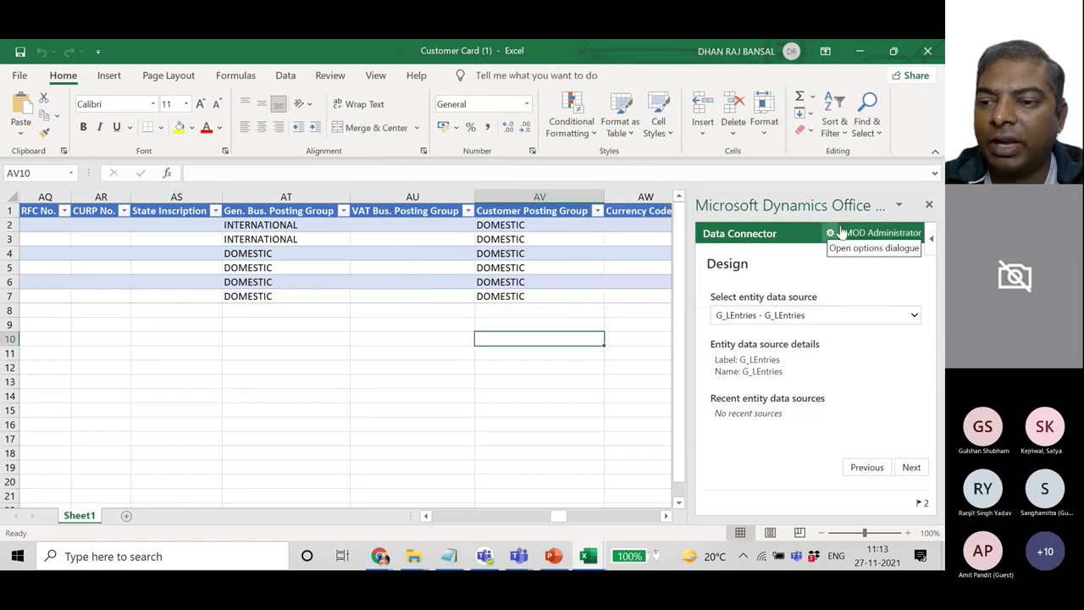
# Step: Close the Data Connector pane and go back to cell A2, the first customer's No. field
pyautogui.click(929, 205)
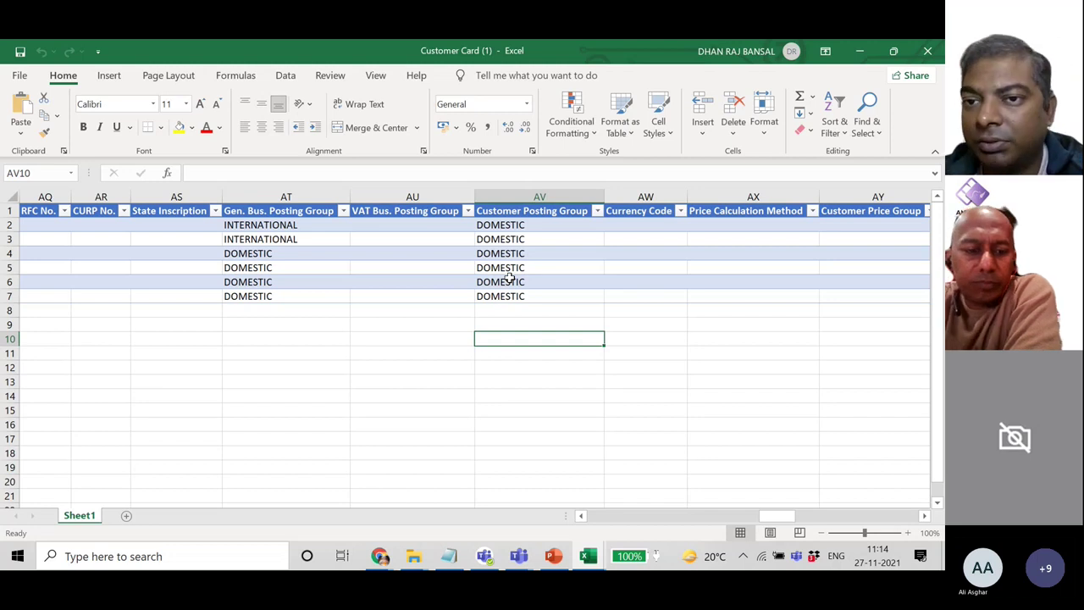
pyautogui.press('Up')
pyautogui.press('Up')
pyautogui.press('Up')
pyautogui.press('Up')
pyautogui.press('Up')
pyautogui.press('Up')
pyautogui.press('Up')
pyautogui.press('Up')
pyautogui.press('Left')
pyautogui.press('Left')
pyautogui.press('Left')
pyautogui.press('Left')
pyautogui.press('Left')
pyautogui.press('Left')
pyautogui.press('Left')
pyautogui.press('Left')
pyautogui.press('Left')
pyautogui.press('Left')
pyautogui.press('Left')
pyautogui.press('Left')
pyautogui.press('Left')
pyautogui.press('Left')
pyautogui.press('Left')
pyautogui.press('Left')
pyautogui.press('Left')
pyautogui.press('Left')
pyautogui.press('Left')
pyautogui.press('Left')
pyautogui.press('Left')
pyautogui.press('Left')
pyautogui.press('Left')
pyautogui.press('Left')
pyautogui.press('Left')
pyautogui.press('Left')
pyautogui.press('Left')
pyautogui.press('Left')
pyautogui.press('Left')
pyautogui.press('Left')
pyautogui.press('Left')
pyautogui.press('Left')
pyautogui.press('Left')
pyautogui.press('Left')
pyautogui.press('Left')
pyautogui.press('Left')
pyautogui.press('Left')
pyautogui.press('Left')
pyautogui.press('Left')
pyautogui.press('Left')
pyautogui.press('Left')
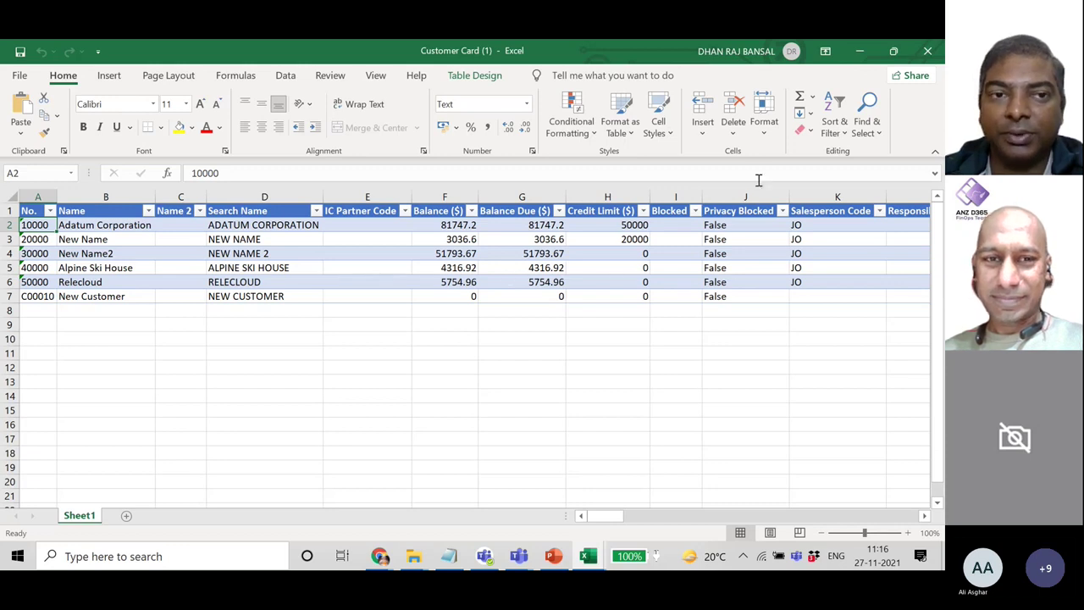
# Step: Switch to the Microsoft Teams meeting and leave the call
pyautogui.moveTo(518, 556)
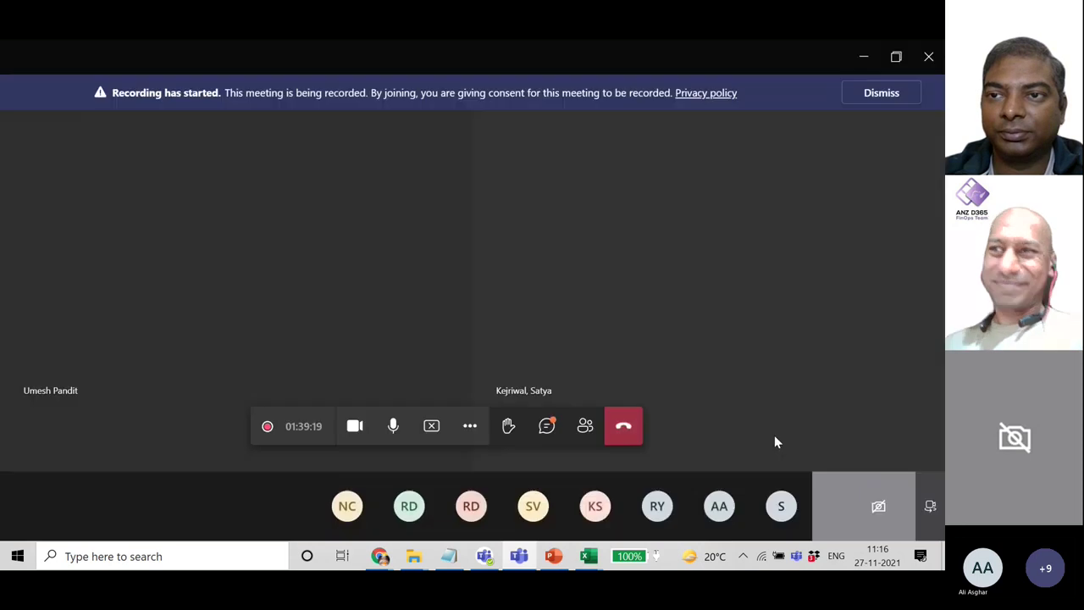
pyautogui.click(624, 423)
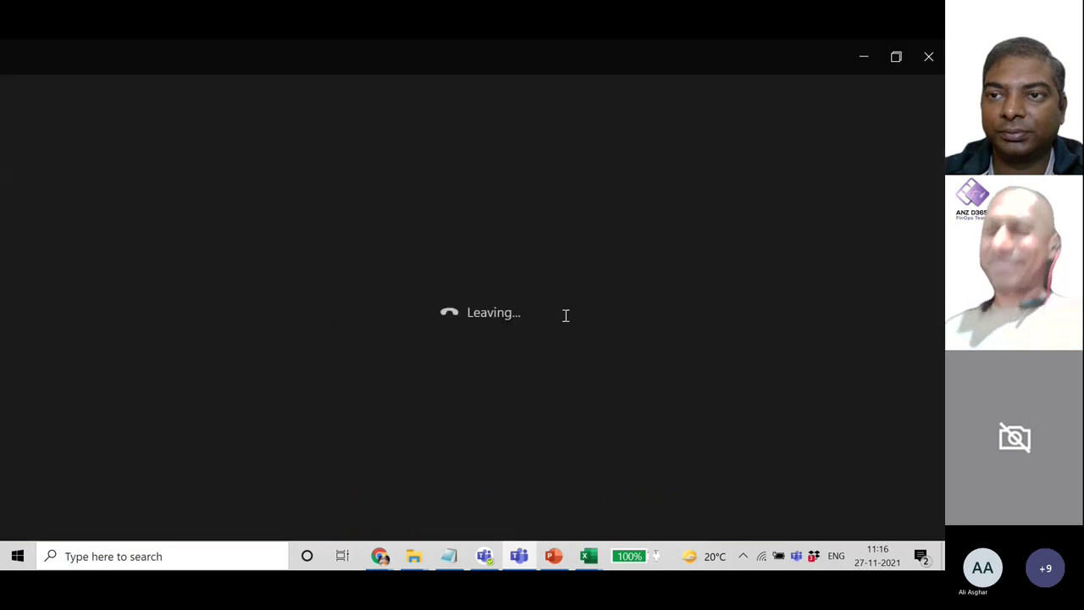